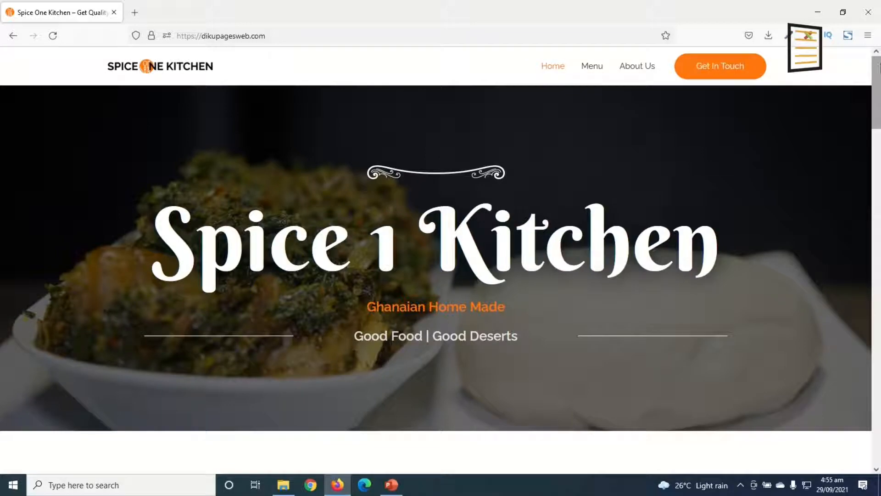
{"action": "left_click_drag", "start_coordinate": [880, 68], "coordinate": [879, 385]}
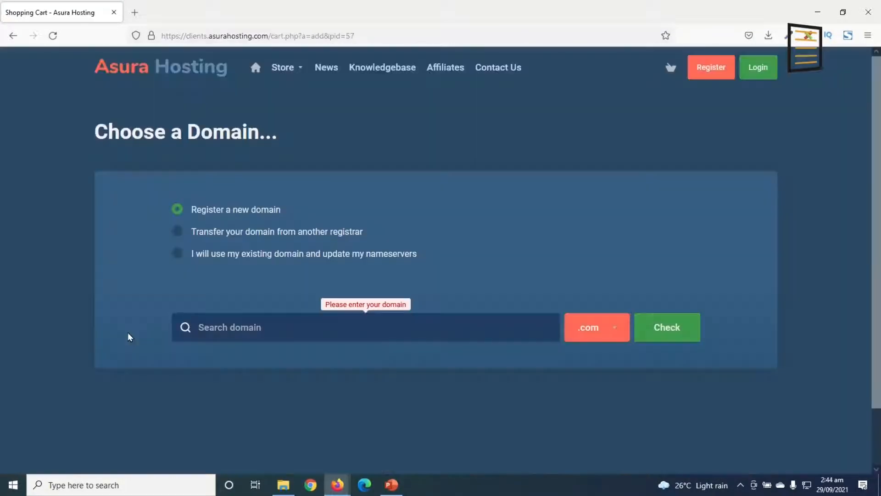
{"action": "type", "text": "dikupagesvvwee"}
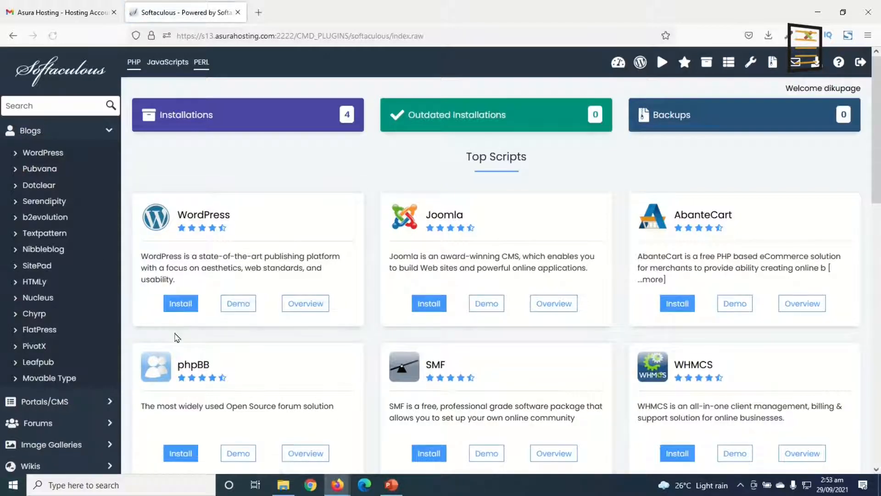
Start a WordPress installation from the top scripts in Softaculous
{"action": "left_click", "coordinate": [181, 303]}
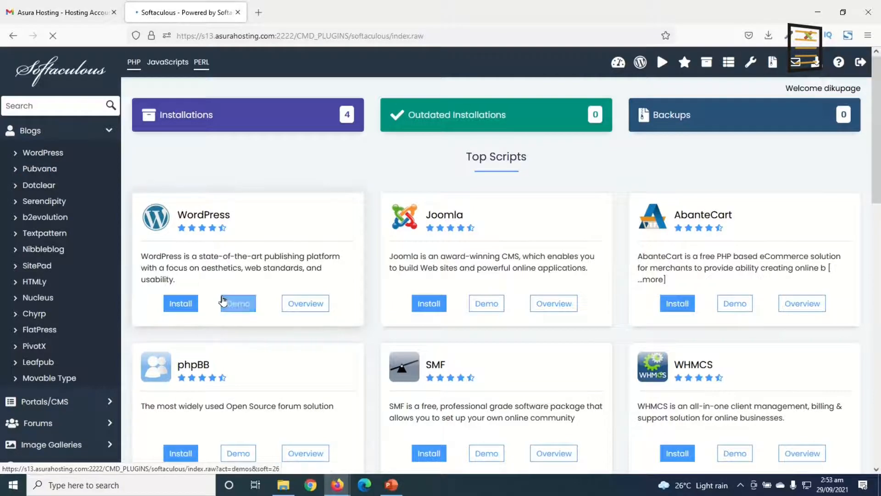
{"action": "left_click", "coordinate": [184, 305]}
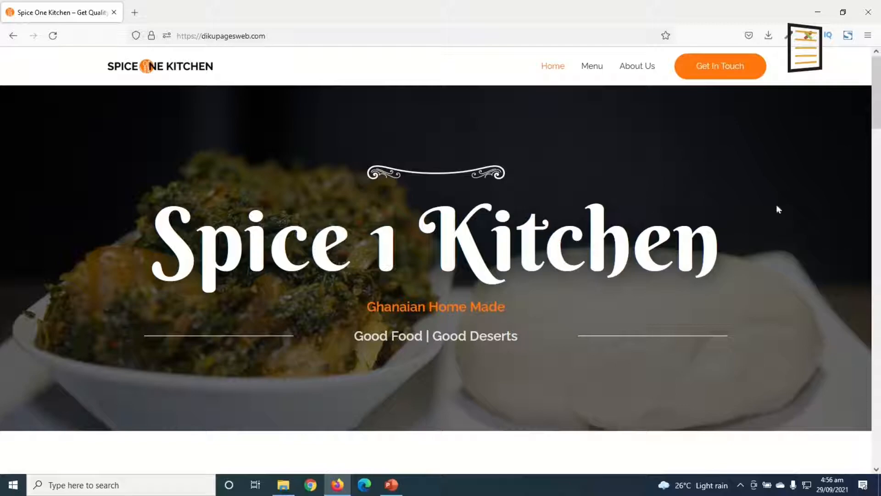
Look through the Spice One Kitchen demo site, including its home page, contact page and menu
{"action": "mouse_move", "coordinate": [880, 92]}
{"action": "left_mouse_down"}
{"action": "mouse_move", "coordinate": [880, 429]}
{"action": "mouse_move", "coordinate": [880, 92]}
{"action": "left_mouse_up"}
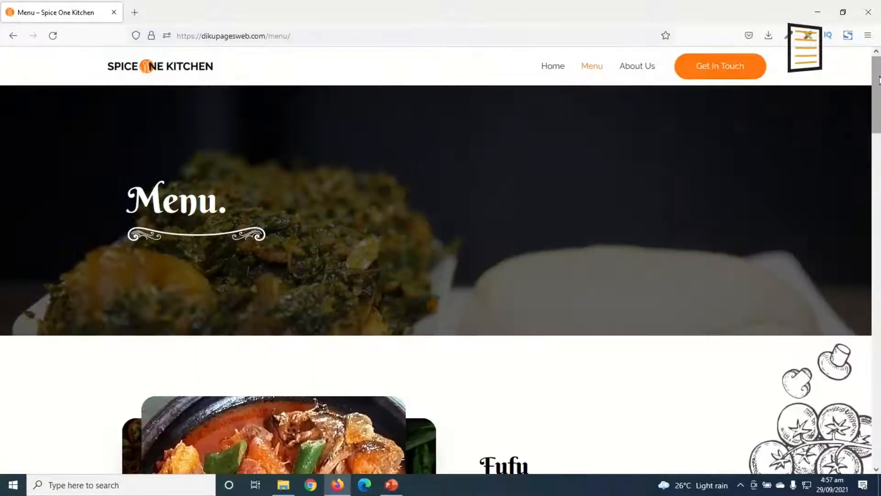
{"action": "left_click_drag", "start_coordinate": [880, 81], "coordinate": [879, 296]}
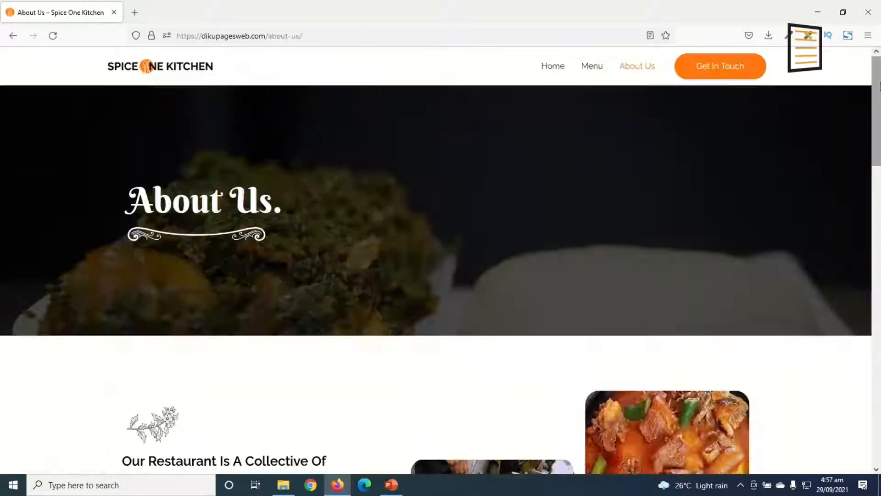
{"action": "mouse_move", "coordinate": [880, 91]}
{"action": "left_mouse_down"}
{"action": "mouse_move", "coordinate": [879, 388]}
{"action": "mouse_move", "coordinate": [879, 92]}
{"action": "left_mouse_up"}
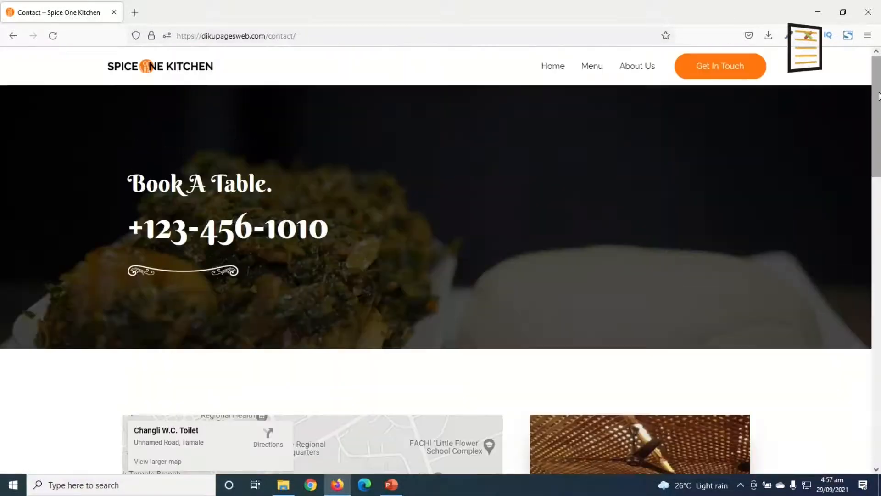
{"action": "mouse_move", "coordinate": [879, 97]}
{"action": "left_mouse_down"}
{"action": "mouse_move", "coordinate": [880, 363]}
{"action": "mouse_move", "coordinate": [880, 97]}
{"action": "left_mouse_up"}
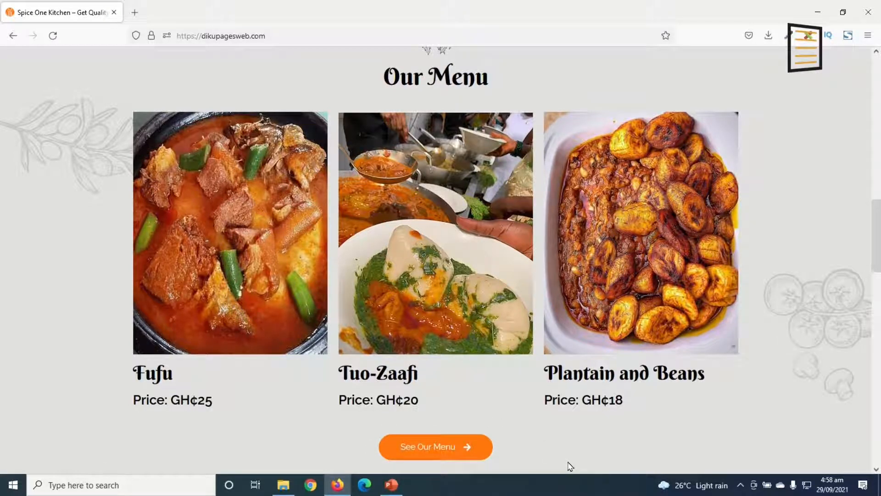
{"action": "left_click", "coordinate": [437, 454]}
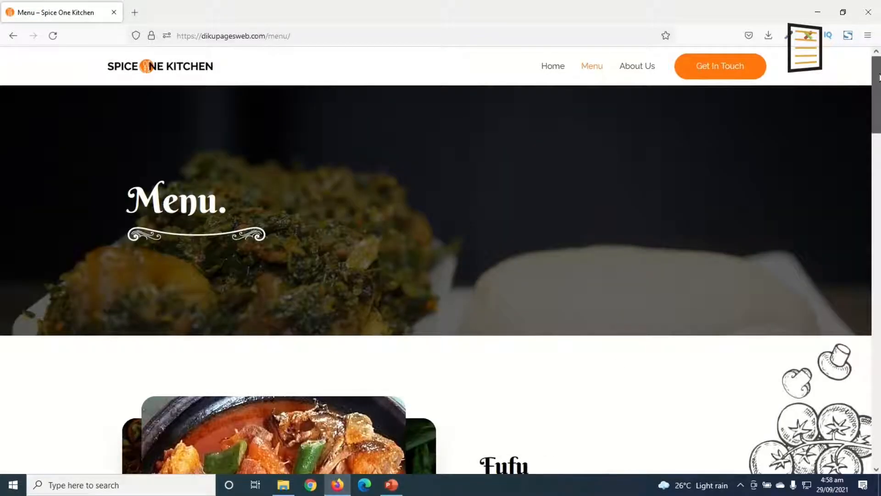
{"action": "scroll", "coordinate": [879, 78], "scroll_direction": "down", "scroll_amount": 12}
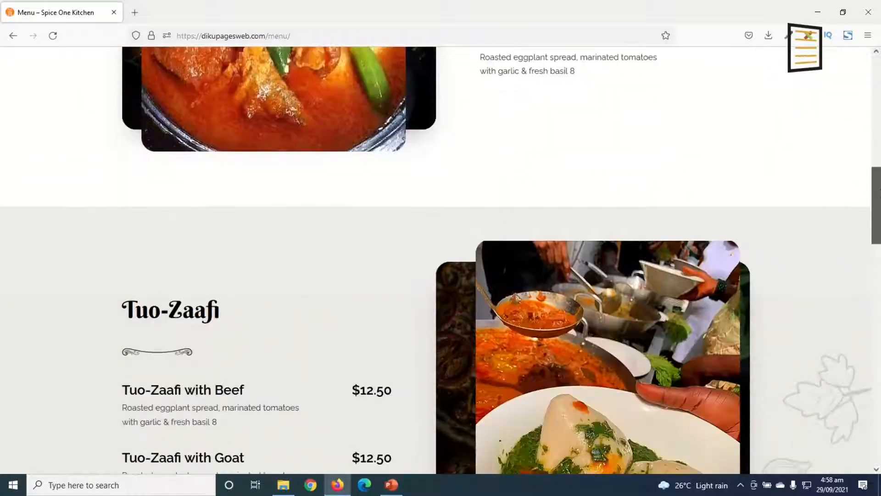
{"action": "left_click_drag", "start_coordinate": [880, 191], "coordinate": [880, 295]}
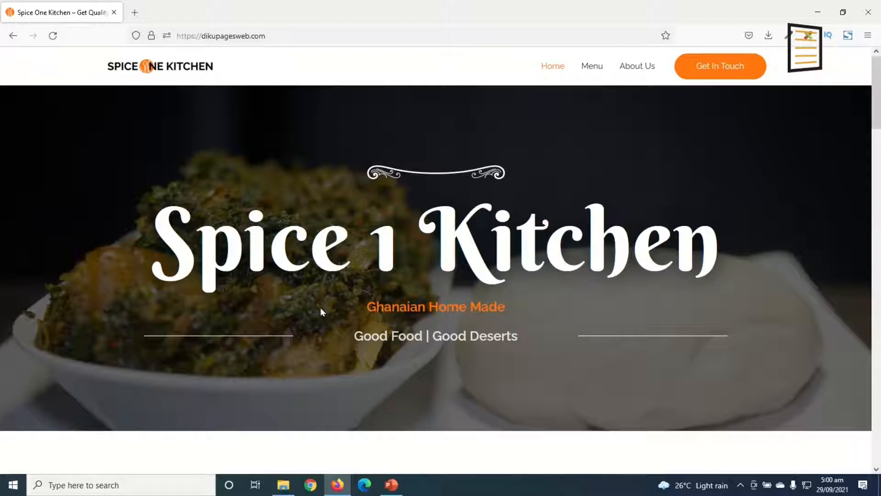
Return to dikupages.com and go to the address dikupages.com/asura
{"action": "key", "text": "alt+Left"}
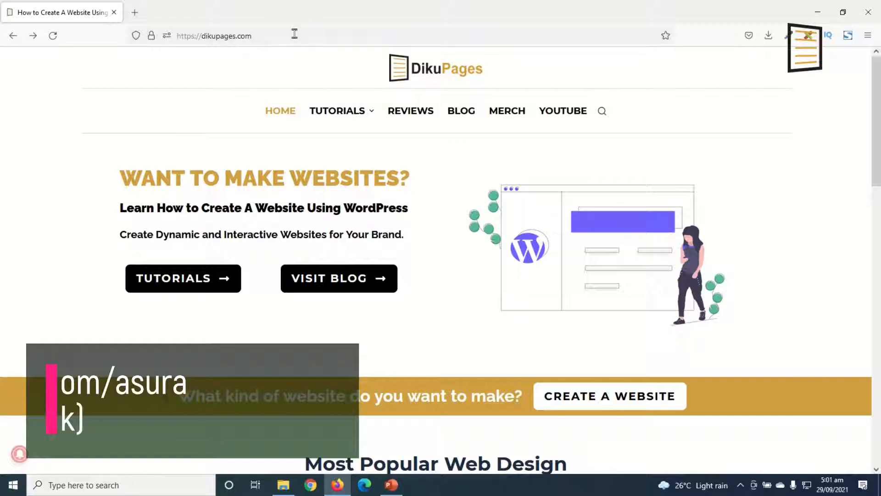
{"action": "left_click", "coordinate": [275, 37]}
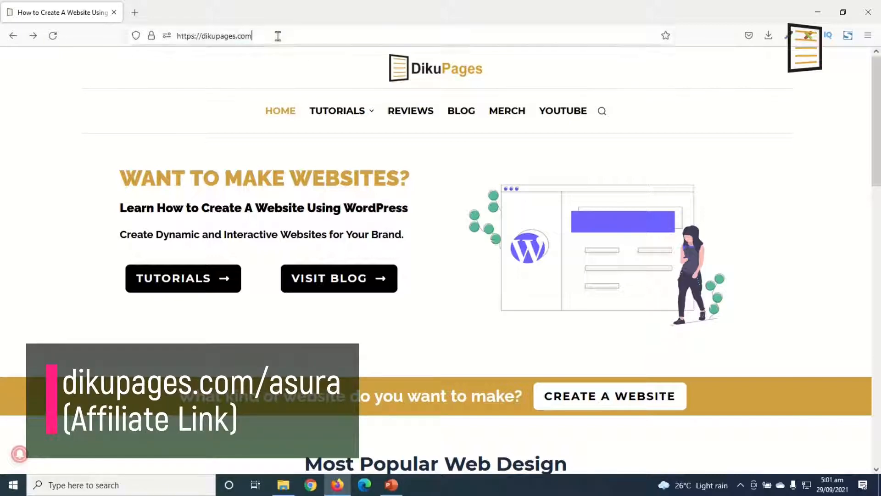
{"action": "type", "text": "asura"}
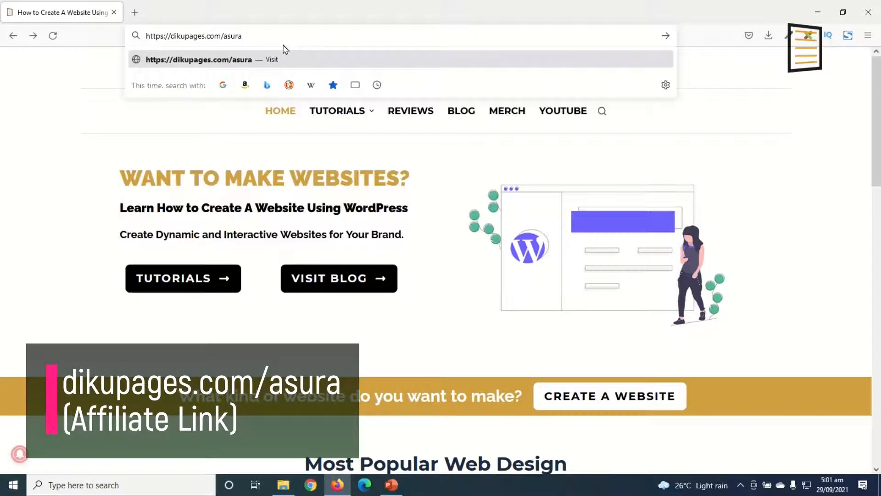
{"action": "key", "text": "Return"}
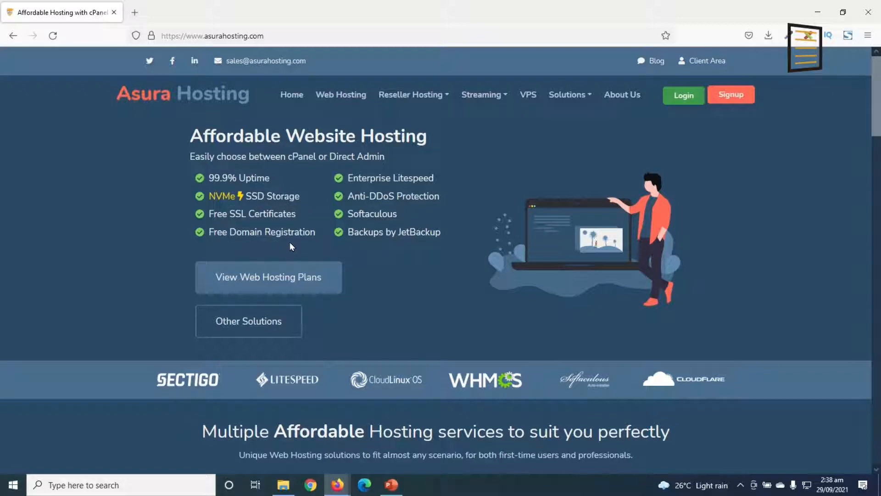
Open the Website Hosting plans from the Asura Hosting home page
{"action": "scroll", "coordinate": [397, 247], "scroll_direction": "down", "scroll_amount": 3}
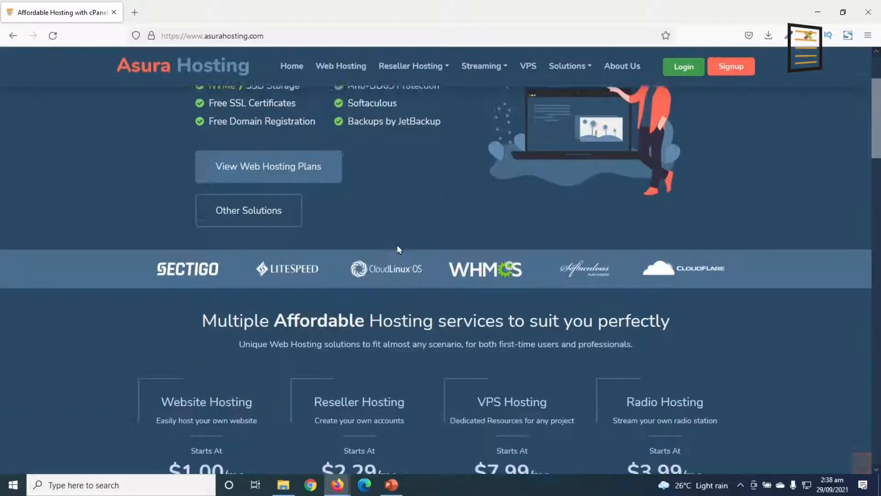
{"action": "scroll", "coordinate": [397, 249], "scroll_direction": "down", "scroll_amount": 3}
{"action": "scroll", "coordinate": [392, 272], "scroll_direction": "down", "scroll_amount": 2}
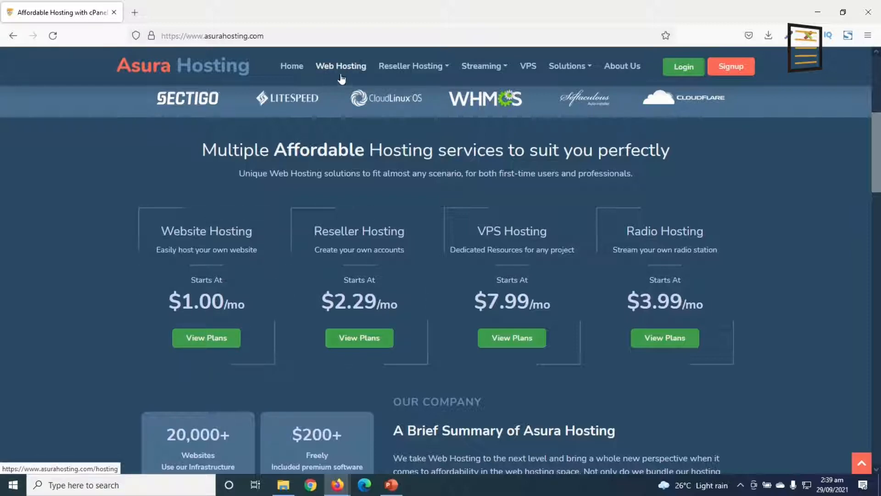
{"action": "left_click", "coordinate": [192, 339]}
Compare the monthly web hosting plans under the cPanel and Direct Admin control panels, ending on Direct Admin
{"action": "scroll", "coordinate": [192, 288], "scroll_direction": "down", "scroll_amount": 2}
{"action": "scroll", "coordinate": [193, 291], "scroll_direction": "down", "scroll_amount": 5}
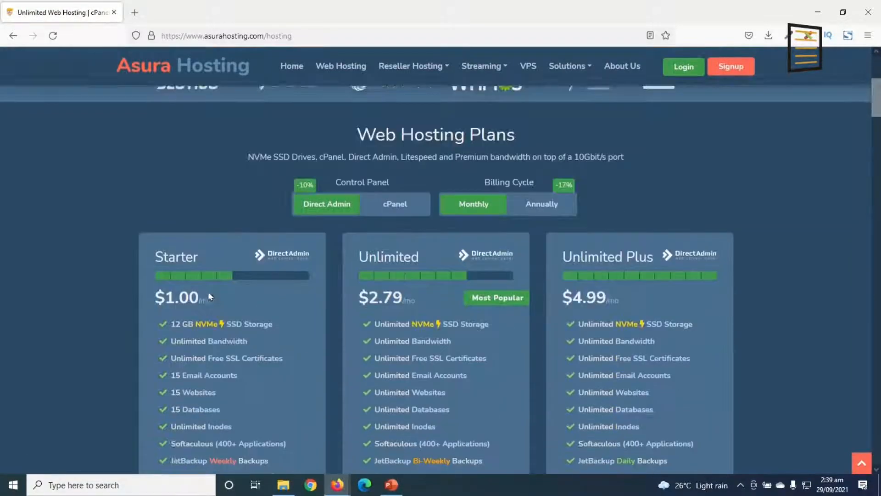
{"action": "scroll", "coordinate": [298, 458], "scroll_direction": "down", "scroll_amount": 1}
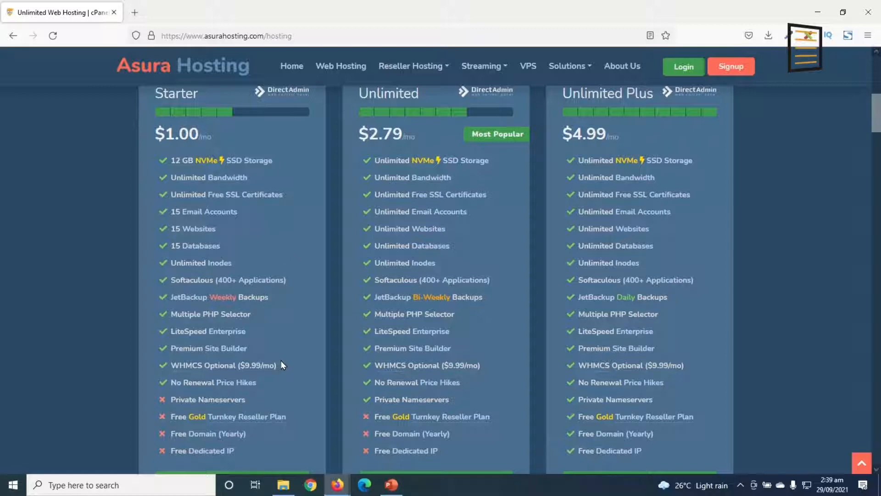
{"action": "scroll", "coordinate": [250, 306], "scroll_direction": "up", "scroll_amount": 1}
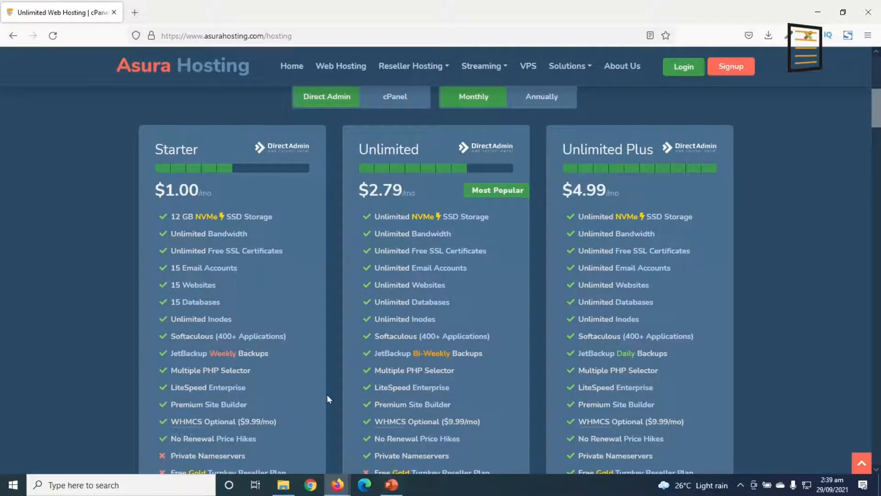
{"action": "scroll", "coordinate": [328, 367], "scroll_direction": "up", "scroll_amount": 1}
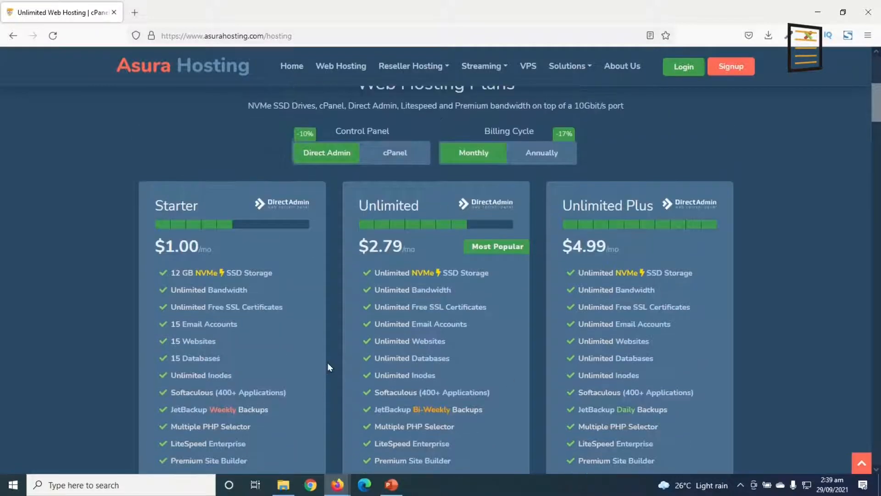
{"action": "left_click", "coordinate": [404, 161]}
{"action": "left_click", "coordinate": [329, 156]}
{"action": "left_click", "coordinate": [400, 153]}
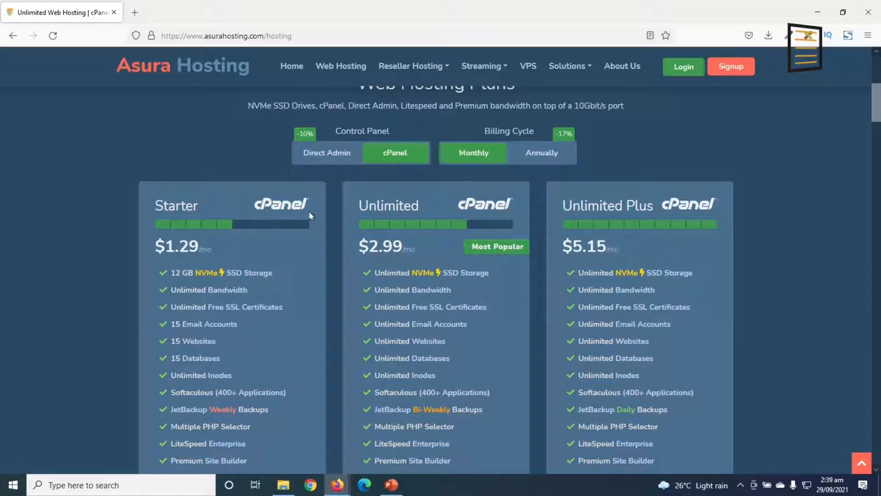
{"action": "left_click", "coordinate": [314, 157]}
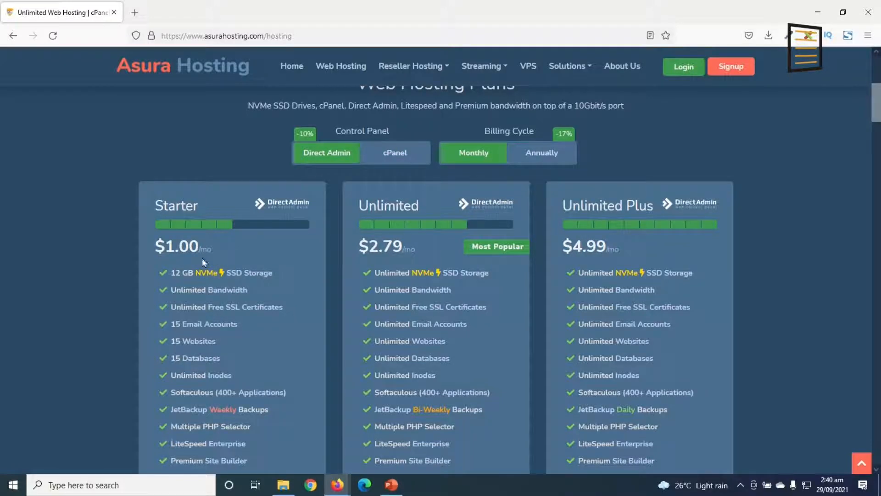
Examine the features of the Starter, Unlimited and Unlimited Plus plans and the renewal pricing details
{"action": "scroll", "coordinate": [197, 294], "scroll_direction": "down", "scroll_amount": 3}
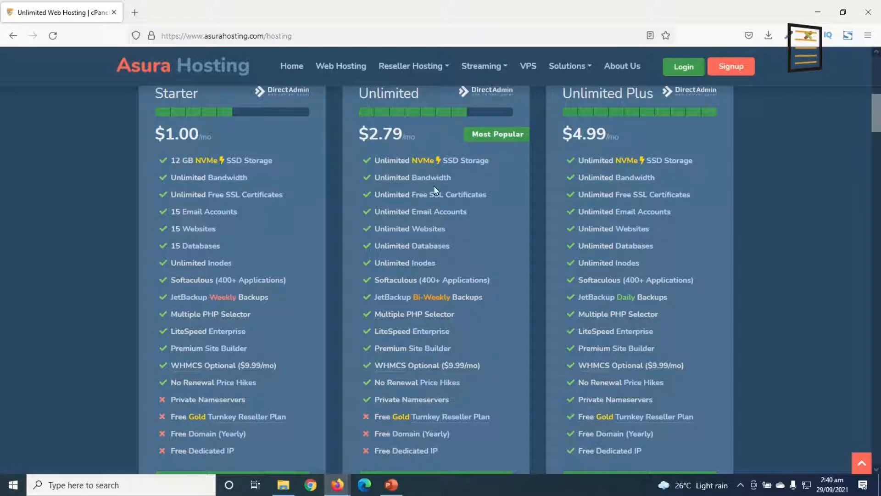
{"action": "scroll", "coordinate": [210, 461], "scroll_direction": "down", "scroll_amount": 1}
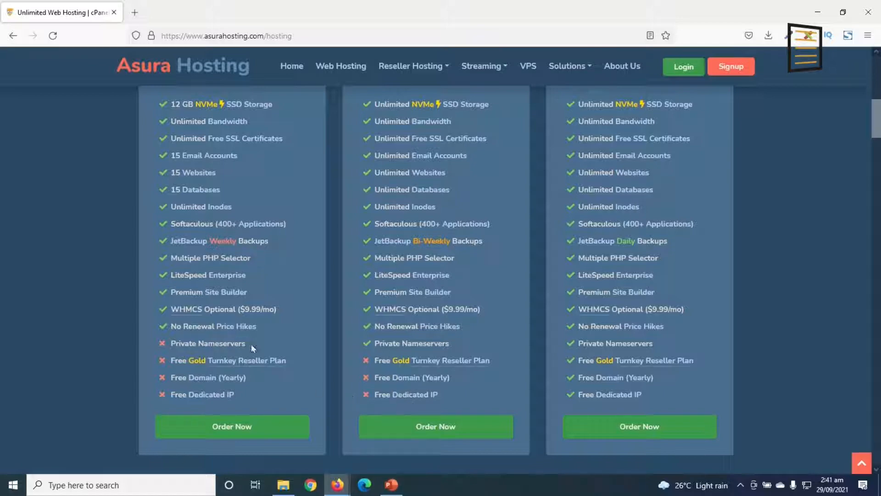
{"action": "scroll", "coordinate": [594, 225], "scroll_direction": "up", "scroll_amount": 3}
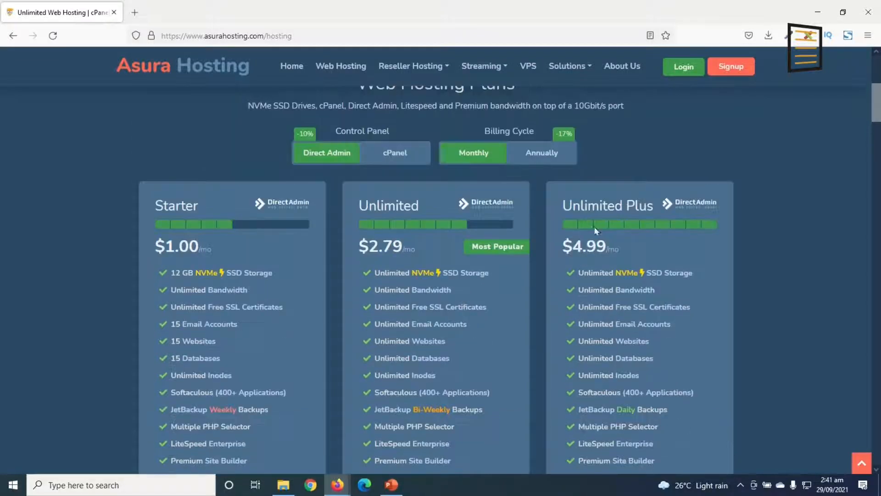
{"action": "scroll", "coordinate": [635, 242], "scroll_direction": "down", "scroll_amount": 3}
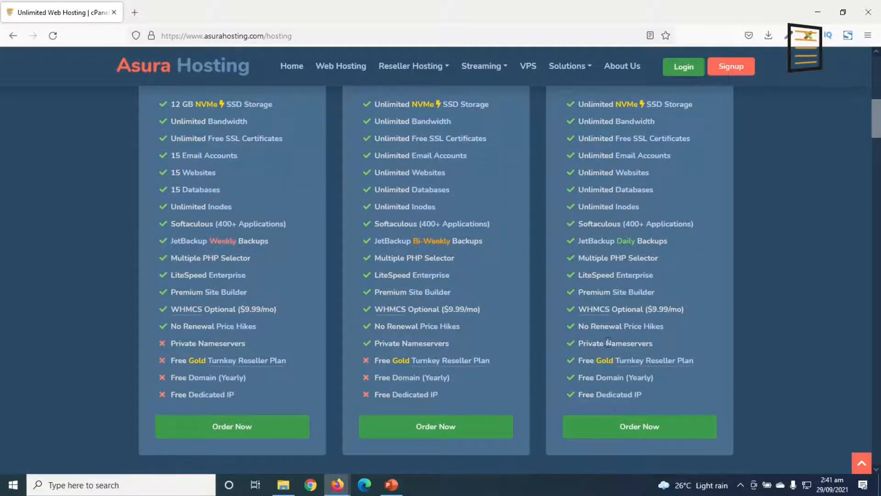
{"action": "scroll", "coordinate": [270, 186], "scroll_direction": "up", "scroll_amount": 2}
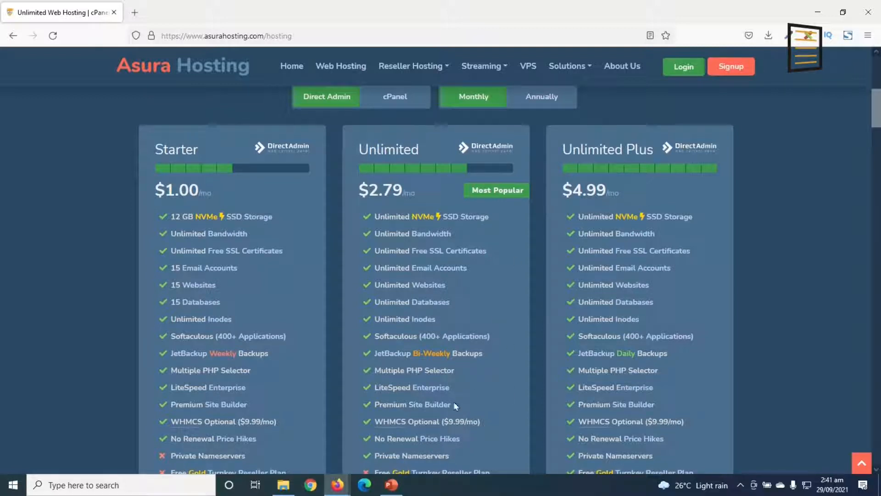
{"action": "scroll", "coordinate": [317, 322], "scroll_direction": "down", "scroll_amount": 3}
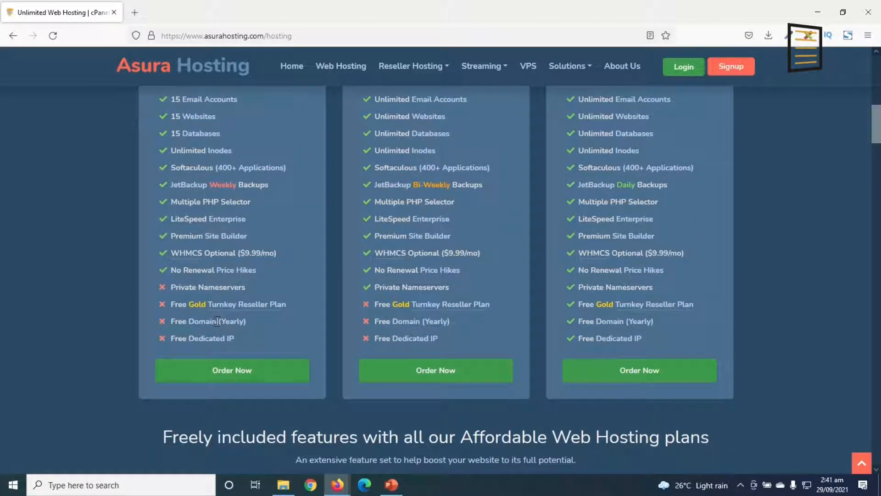
{"action": "scroll", "coordinate": [417, 393], "scroll_direction": "down", "scroll_amount": 6}
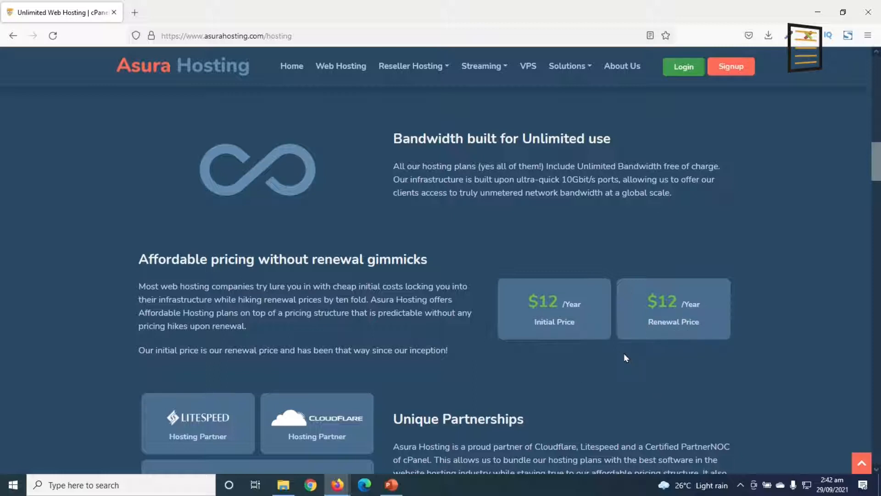
Order the Starter hosting plan and choose to register a new domain for it
{"action": "scroll", "coordinate": [523, 392], "scroll_direction": "up", "scroll_amount": 6}
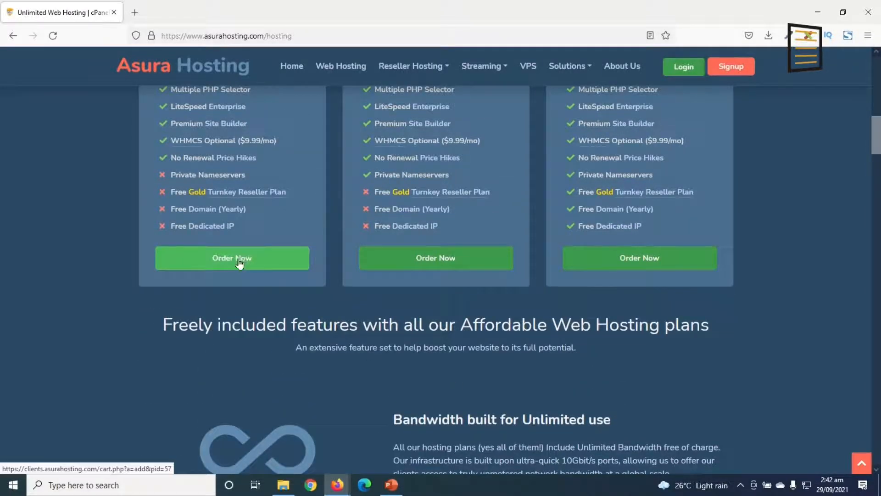
{"action": "left_click", "coordinate": [250, 265]}
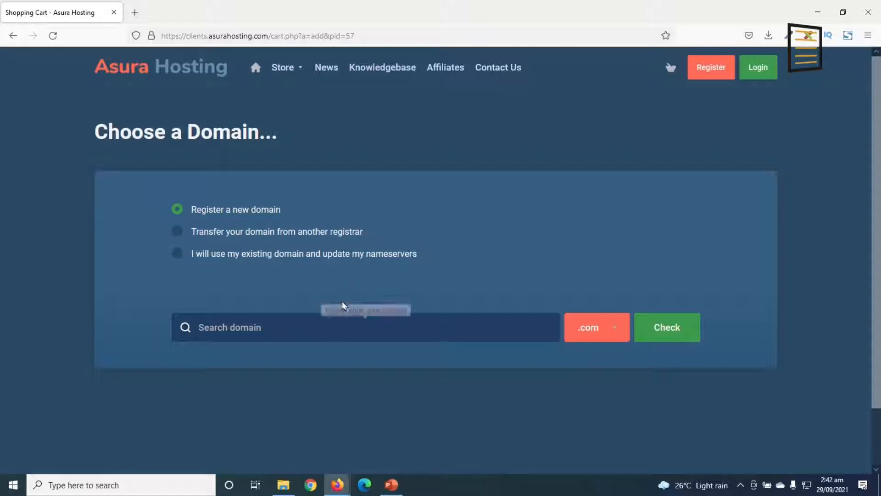
{"action": "left_click", "coordinate": [177, 254]}
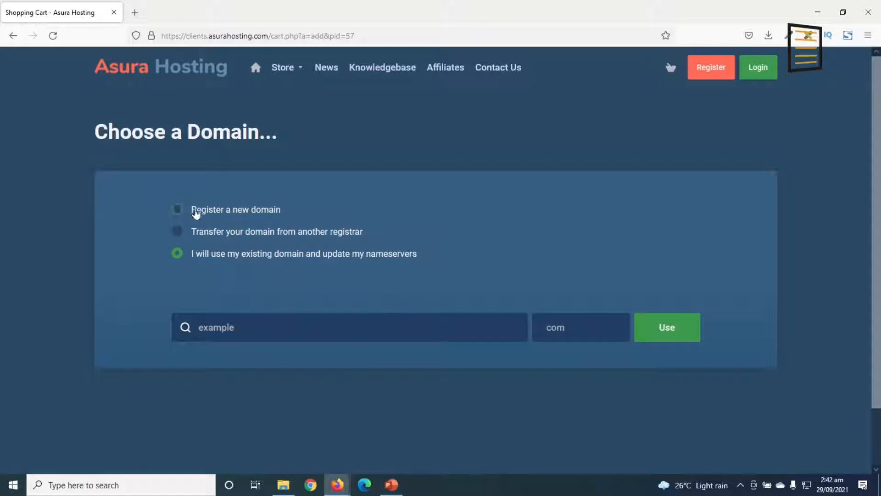
{"action": "left_click", "coordinate": [197, 213]}
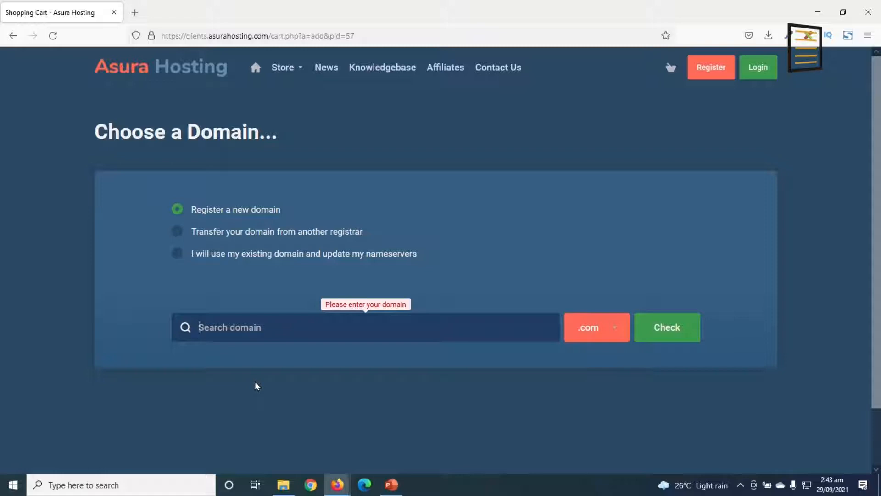
Enter dikupagesvveb as the name of the new domain
{"action": "type", "text": "di"}
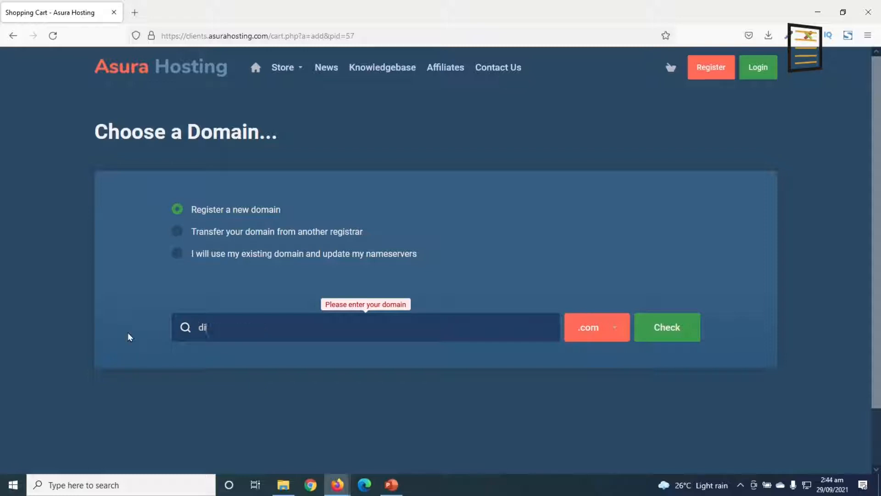
{"action": "type", "text": "kupagesvwe"}
{"action": "key", "text": "BackSpace"}
{"action": "type", "text": "eb"}
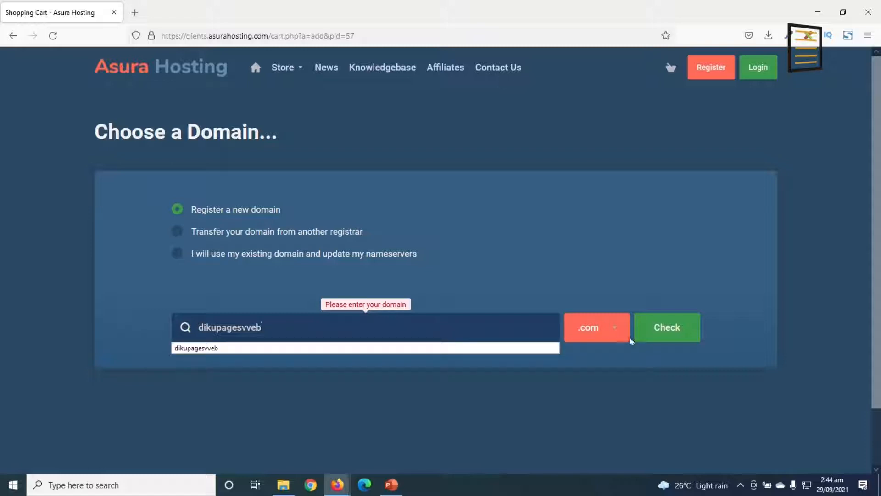
Keep .com as the extension for dikupagesvveb and check the domain's availability
{"action": "left_click", "coordinate": [607, 332]}
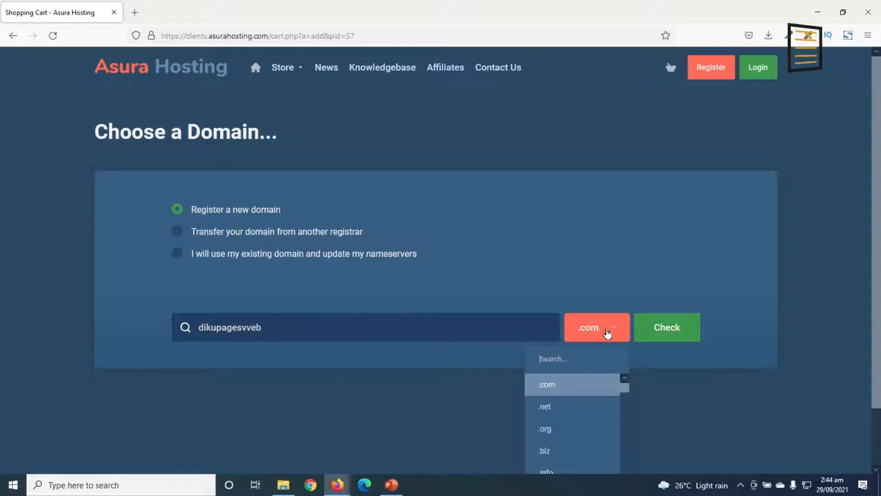
{"action": "scroll", "coordinate": [598, 339], "scroll_direction": "down", "scroll_amount": 1}
{"action": "scroll", "coordinate": [594, 348], "scroll_direction": "down", "scroll_amount": 5}
{"action": "scroll", "coordinate": [577, 398], "scroll_direction": "up", "scroll_amount": 5}
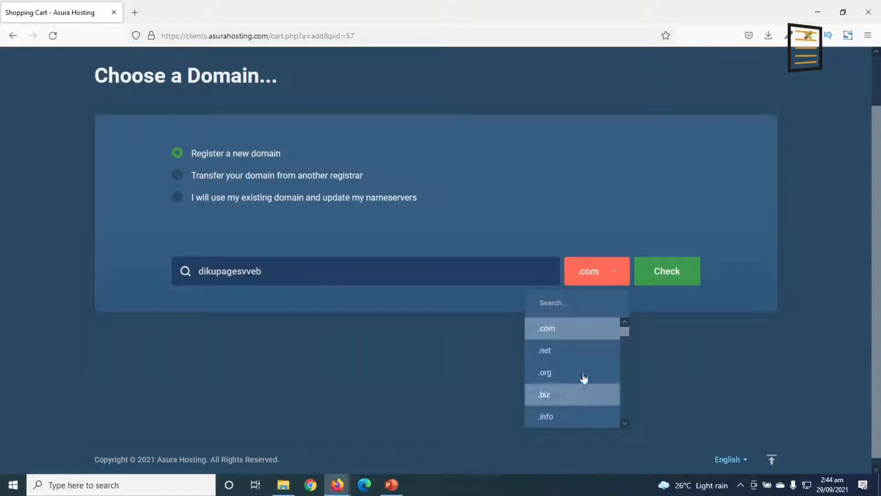
{"action": "left_click", "coordinate": [560, 329]}
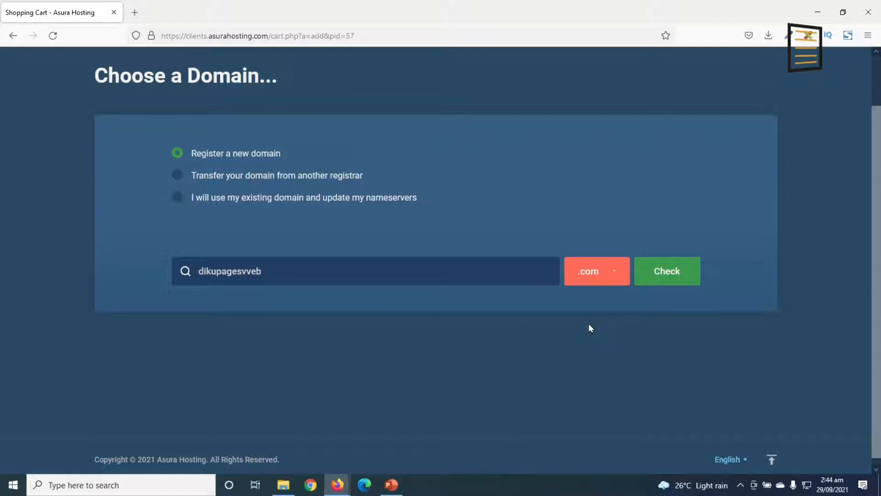
{"action": "left_click", "coordinate": [587, 276]}
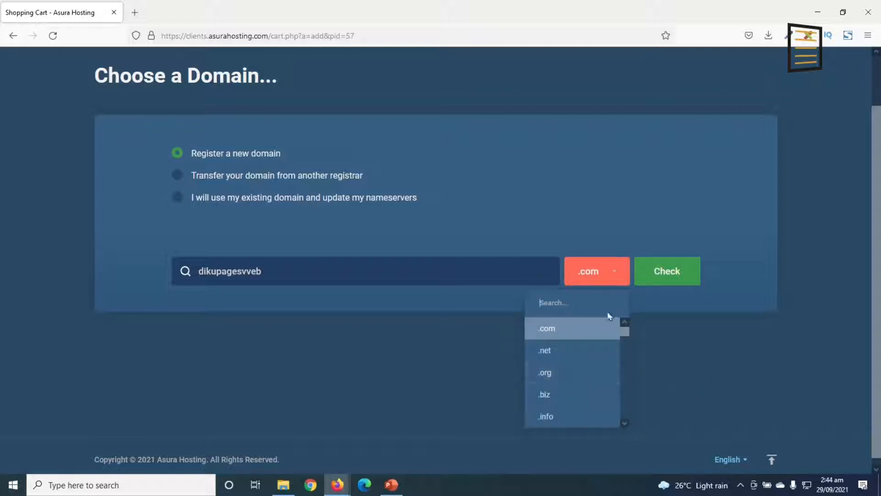
{"action": "left_click", "coordinate": [585, 277]}
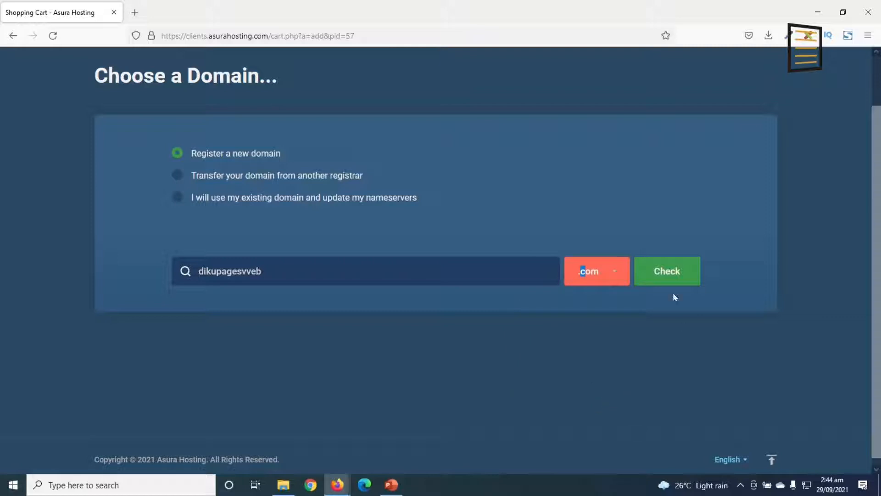
{"action": "left_click", "coordinate": [666, 276]}
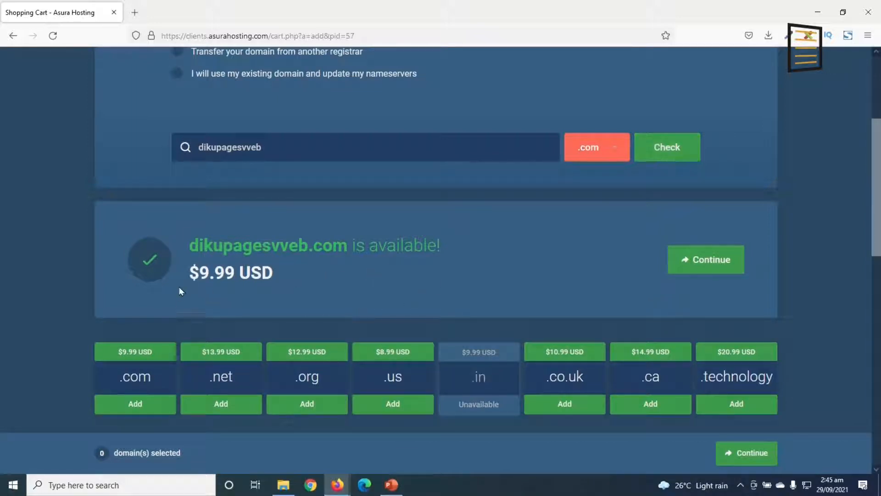
Add dikupagesvveb.com to the order and accept the Starter plan with annual billing and no additional services
{"action": "left_click_drag", "start_coordinate": [190, 276], "coordinate": [277, 279]}
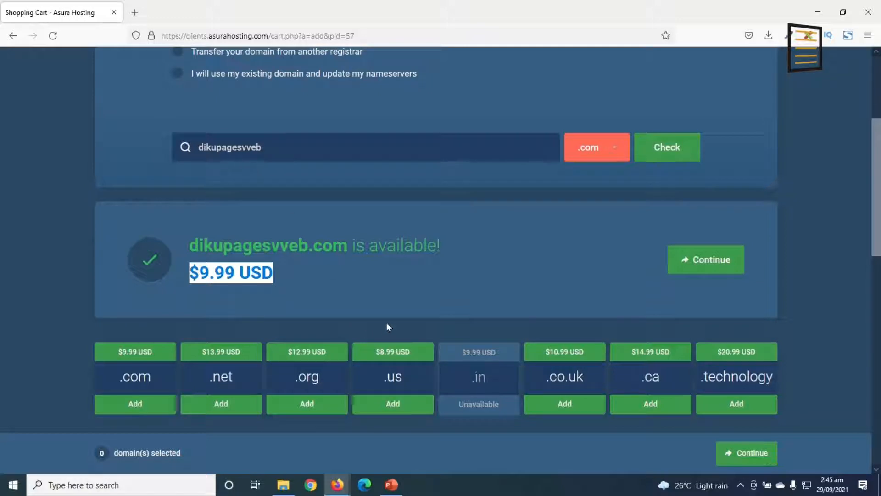
{"action": "left_click", "coordinate": [712, 261]}
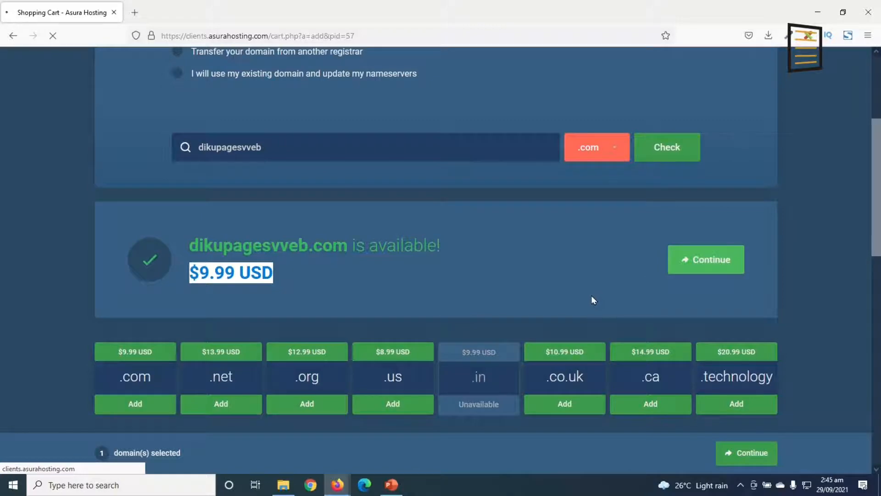
{"action": "scroll", "coordinate": [200, 254], "scroll_direction": "down", "scroll_amount": 2}
{"action": "scroll", "coordinate": [220, 264], "scroll_direction": "down", "scroll_amount": 1}
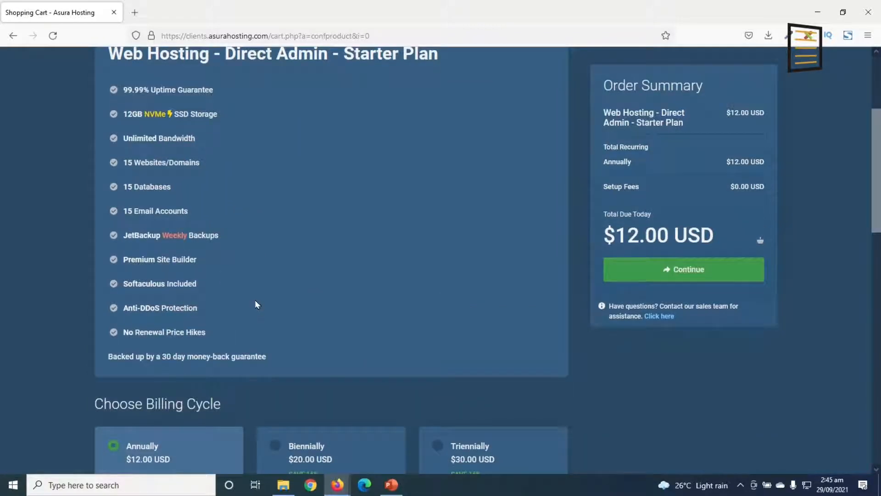
{"action": "scroll", "coordinate": [256, 303], "scroll_direction": "up", "scroll_amount": 2}
{"action": "scroll", "coordinate": [237, 278], "scroll_direction": "down", "scroll_amount": 3}
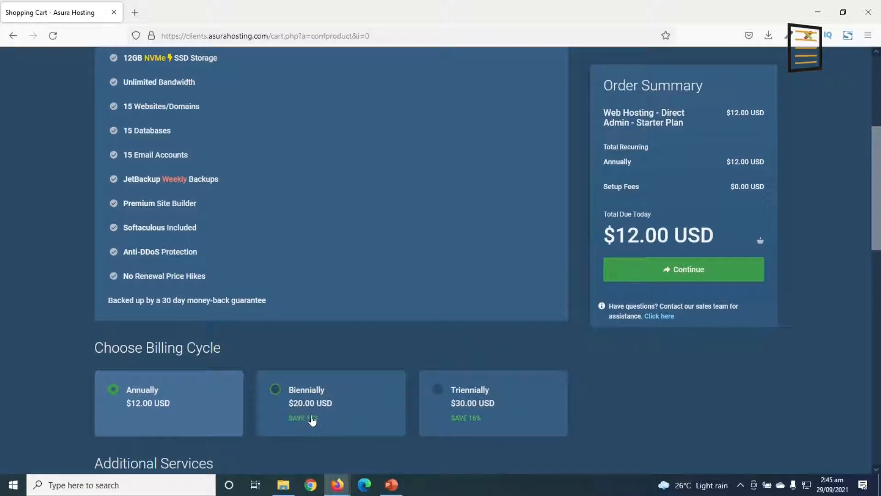
{"action": "scroll", "coordinate": [325, 422], "scroll_direction": "down", "scroll_amount": 8}
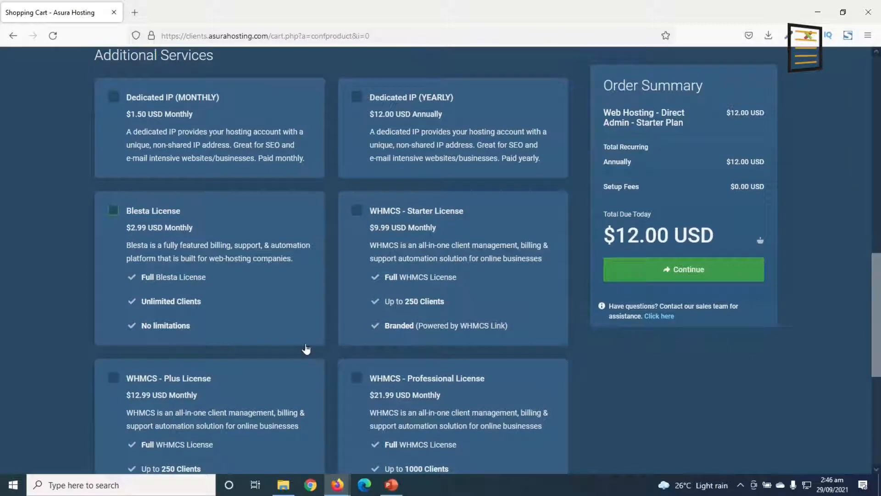
{"action": "scroll", "coordinate": [305, 348], "scroll_direction": "down", "scroll_amount": 6}
{"action": "scroll", "coordinate": [314, 356], "scroll_direction": "up", "scroll_amount": 11}
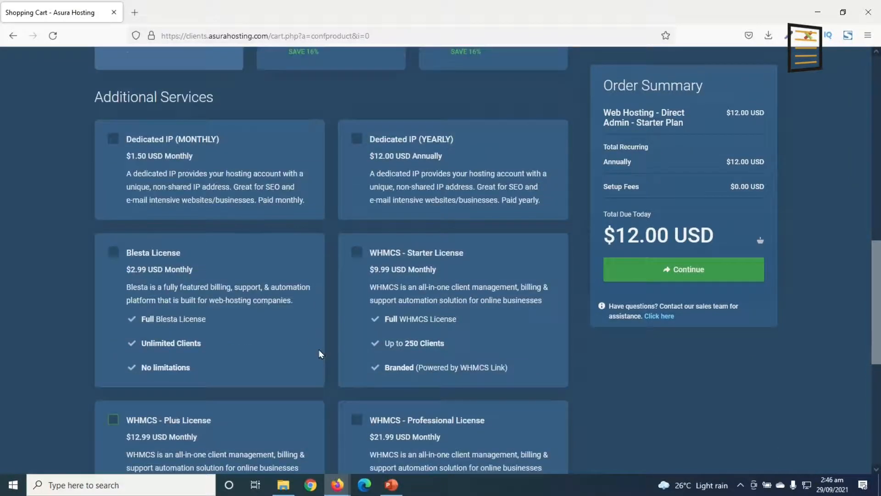
{"action": "left_click", "coordinate": [682, 274]}
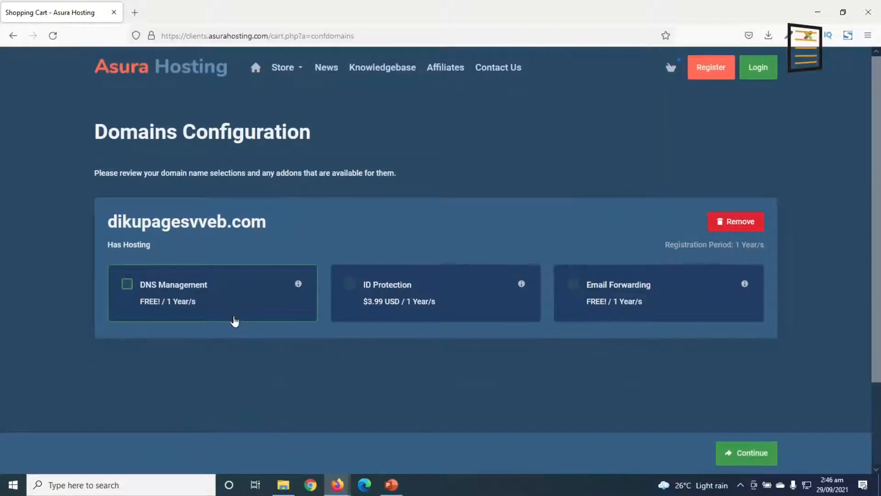
Add the free DNS Management and Email Forwarding addons to dikupagesvveb.com and proceed to checkout
{"action": "left_click", "coordinate": [163, 299]}
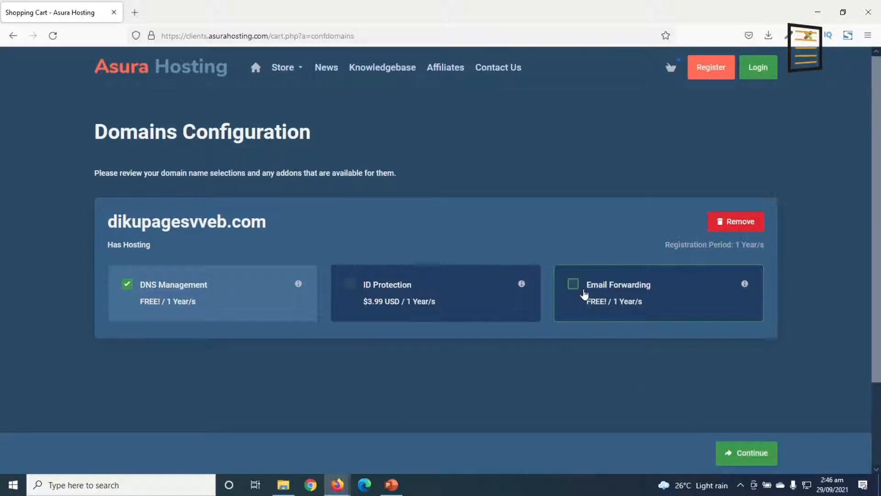
{"action": "left_click", "coordinate": [572, 286]}
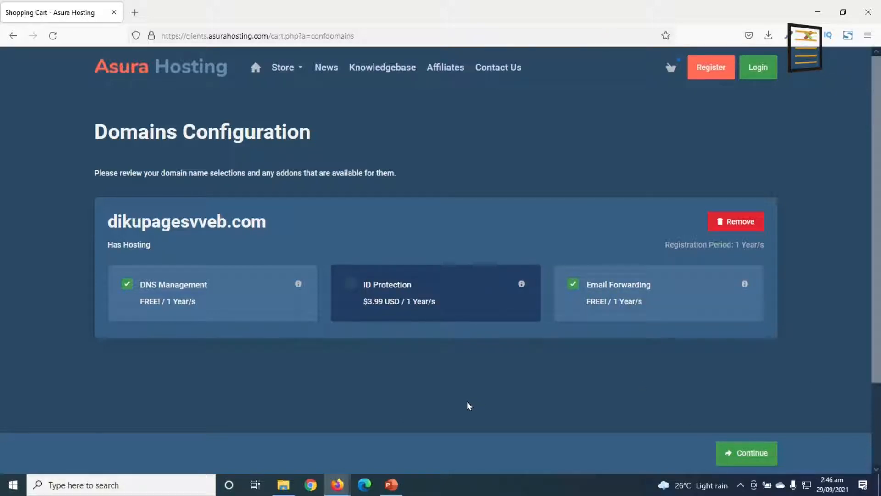
{"action": "left_click", "coordinate": [754, 454]}
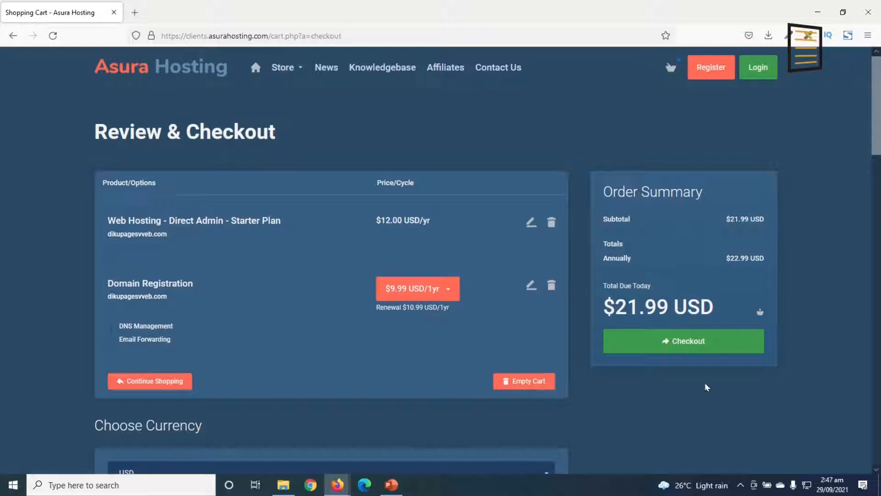
Examine the ordered items, the currency choice and the promotion code field on the checkout page
{"action": "scroll", "coordinate": [555, 427], "scroll_direction": "down", "scroll_amount": 3}
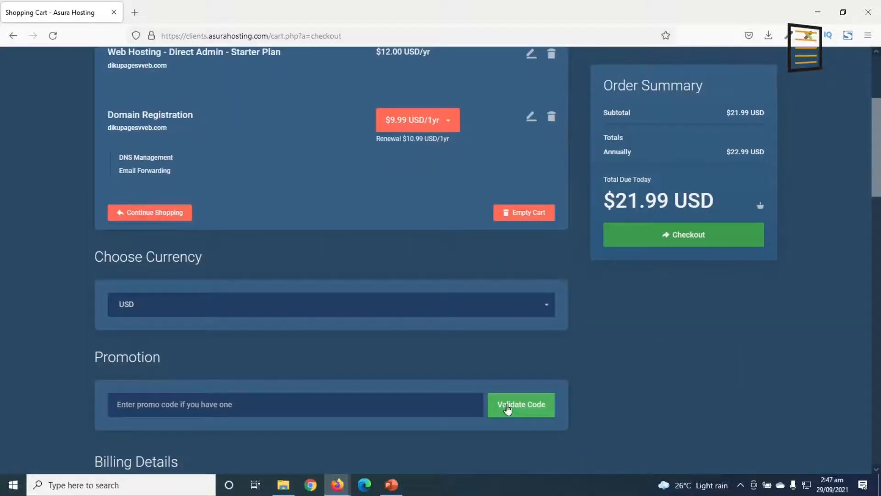
{"action": "left_click", "coordinate": [272, 311]}
{"action": "left_click", "coordinate": [272, 310]}
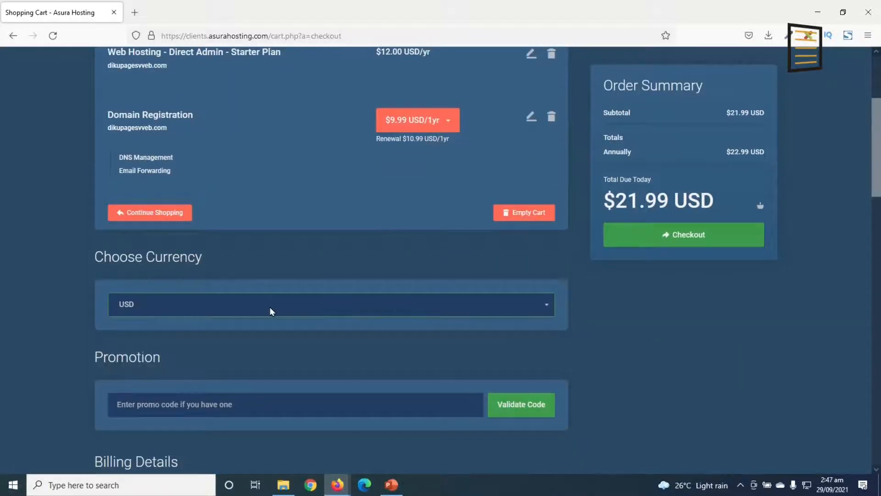
{"action": "scroll", "coordinate": [202, 346], "scroll_direction": "down", "scroll_amount": 2}
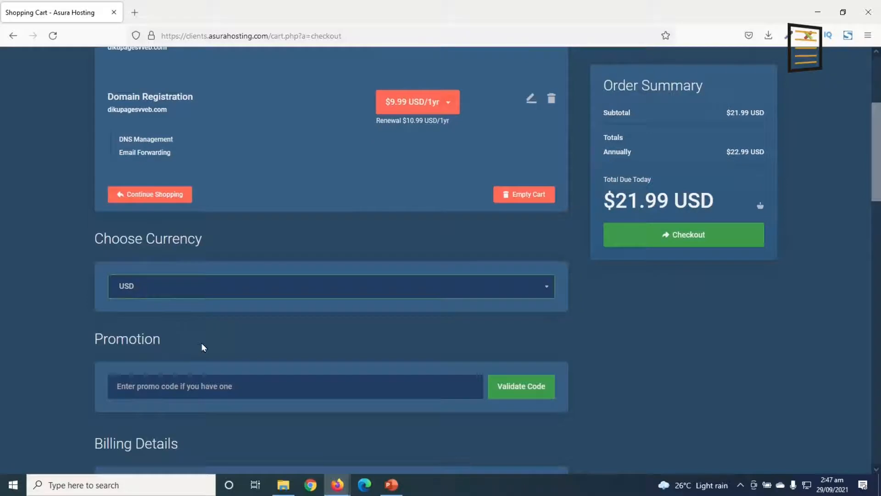
{"action": "left_click", "coordinate": [203, 299]}
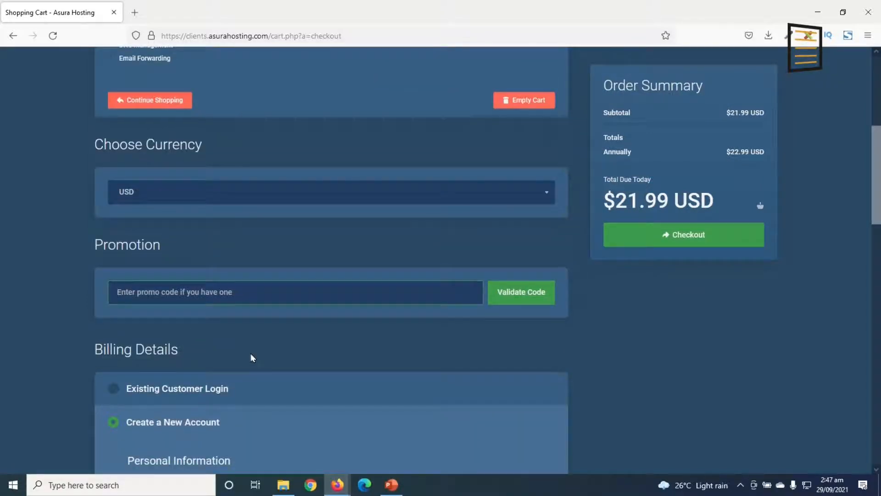
{"action": "scroll", "coordinate": [252, 358], "scroll_direction": "down", "scroll_amount": 2}
{"action": "scroll", "coordinate": [252, 357], "scroll_direction": "down", "scroll_amount": 1}
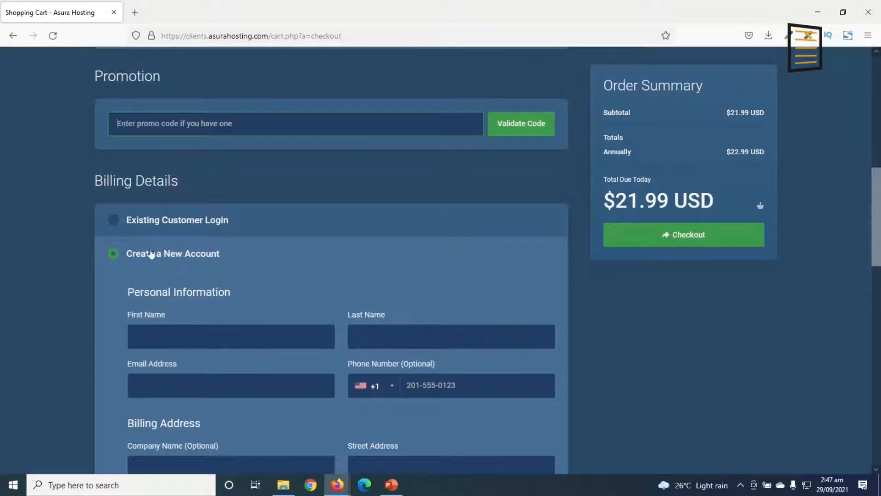
Compare the Existing Customer Login and Create a New Account billing forms, ending on Create a New Account
{"action": "left_click", "coordinate": [148, 222]}
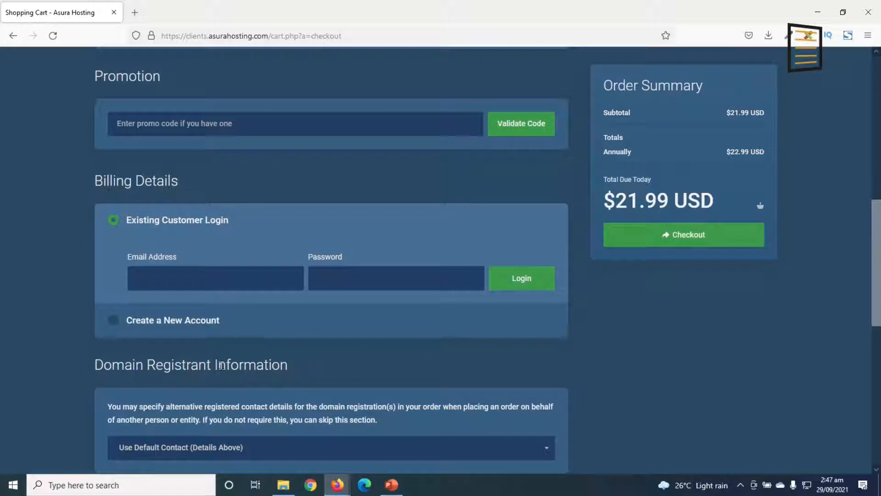
{"action": "left_click", "coordinate": [135, 327]}
{"action": "scroll", "coordinate": [26, 345], "scroll_direction": "down", "scroll_amount": 3}
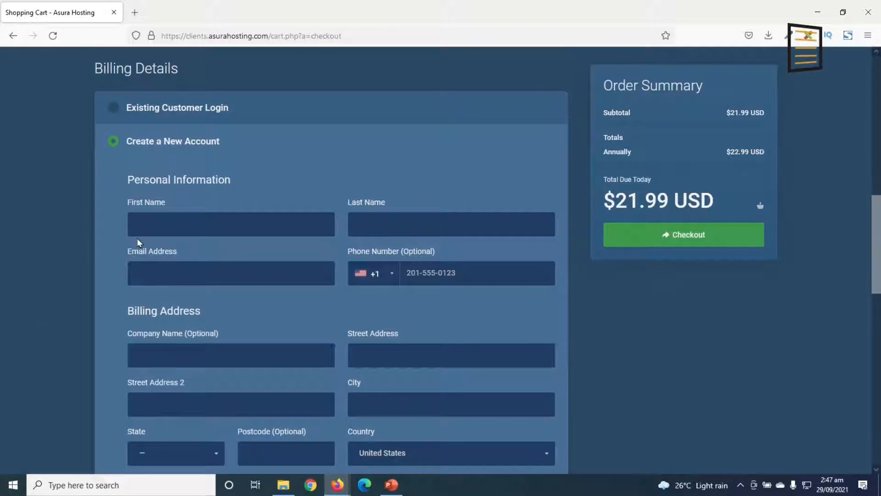
{"action": "scroll", "coordinate": [370, 334], "scroll_direction": "down", "scroll_amount": 10}
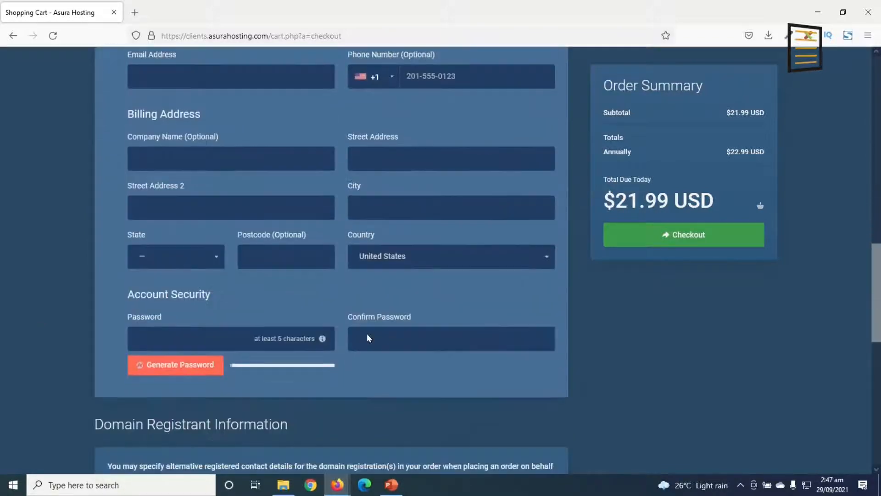
Set the payment method to Direct Credit / Debit Card - Stripe and continue from the order confirmation to the client area
{"action": "scroll", "coordinate": [374, 339], "scroll_direction": "down", "scroll_amount": 4}
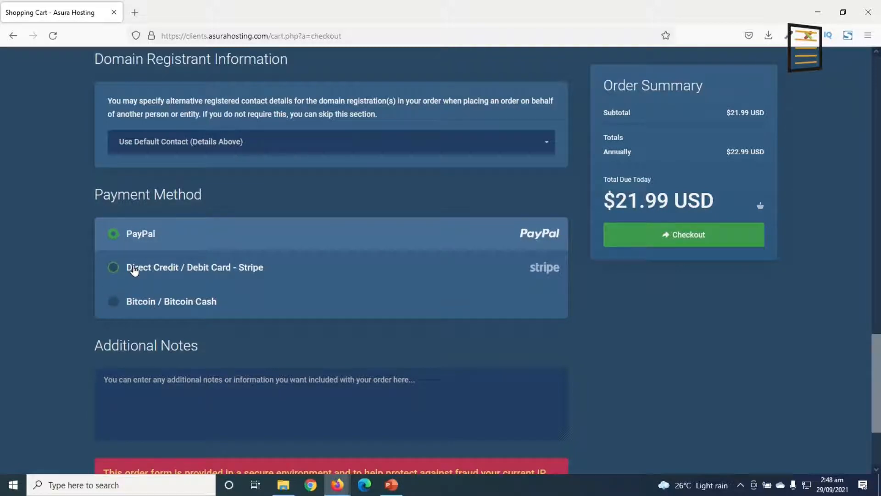
{"action": "left_click", "coordinate": [134, 271]}
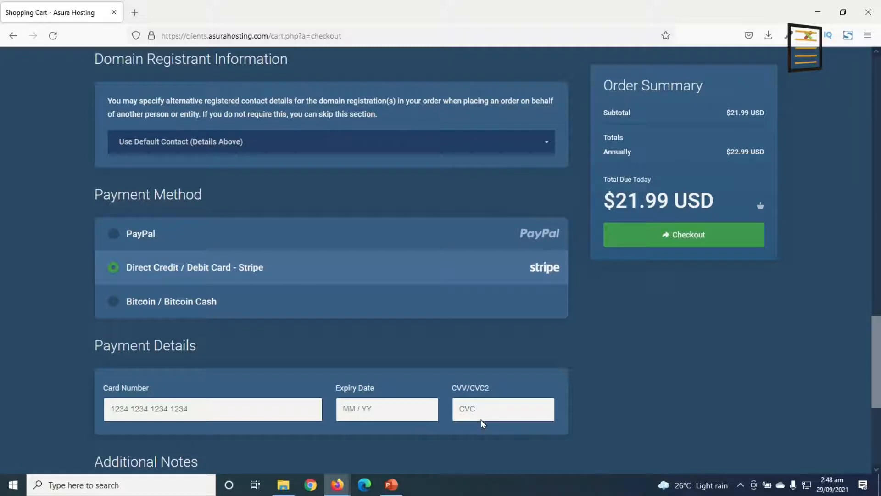
{"action": "scroll", "coordinate": [392, 409], "scroll_direction": "up", "scroll_amount": 10}
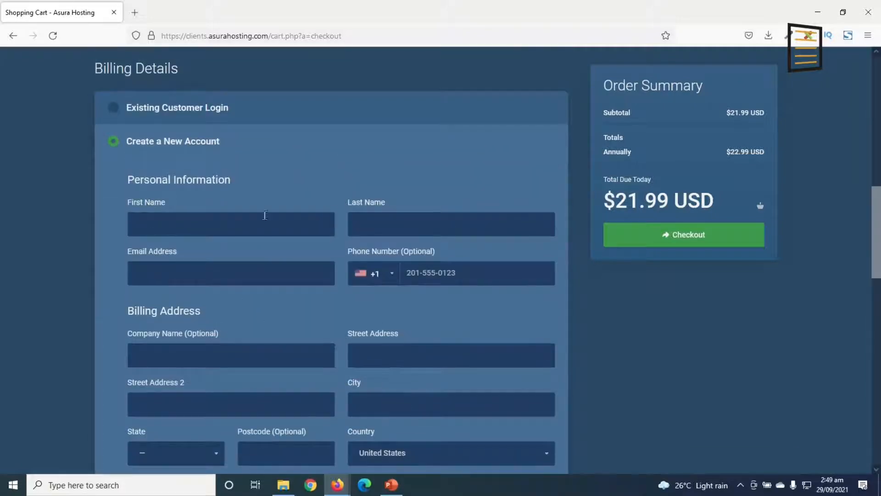
{"action": "scroll", "coordinate": [264, 215], "scroll_direction": "down", "scroll_amount": 10}
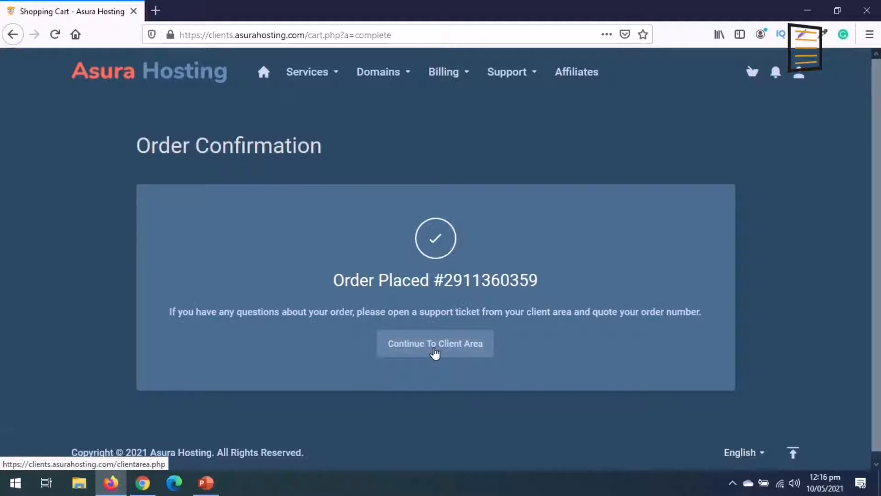
{"action": "left_click", "coordinate": [438, 351]}
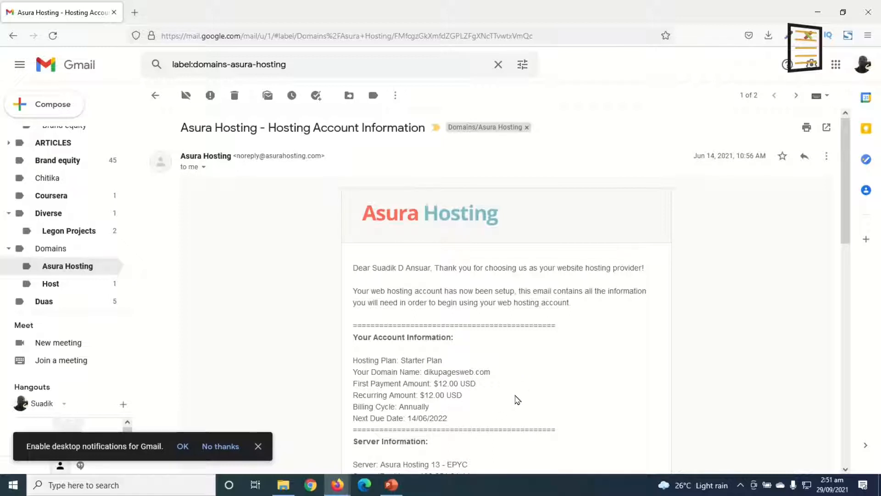
{"action": "scroll", "coordinate": [543, 384], "scroll_direction": "down", "scroll_amount": 4}
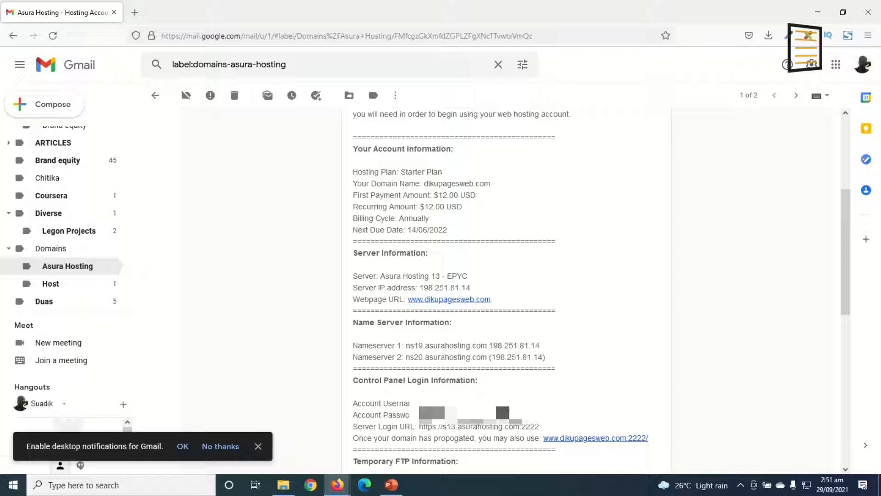
{"action": "left_click_drag", "start_coordinate": [419, 427], "coordinate": [545, 435]}
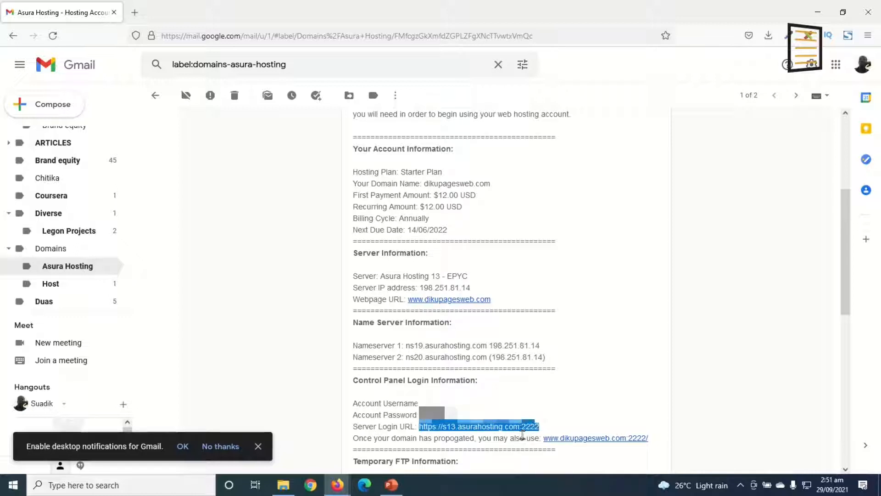
{"action": "right_click", "coordinate": [502, 428]}
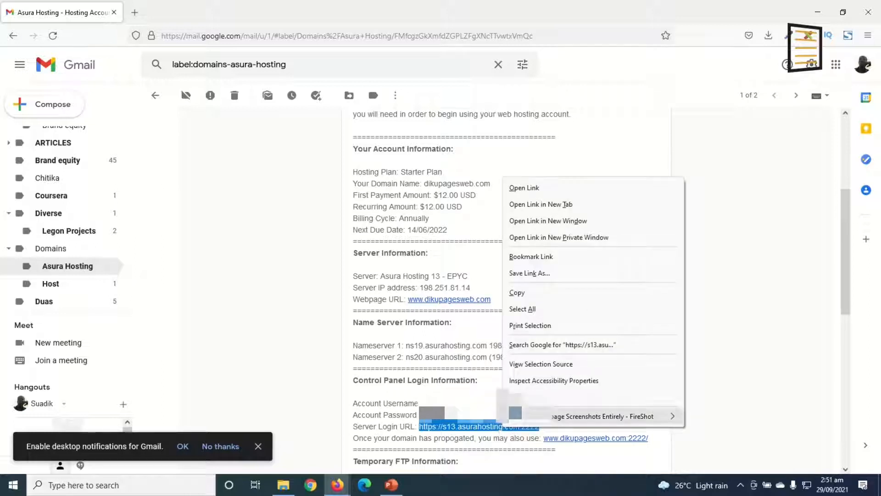
{"action": "left_click", "coordinate": [572, 209]}
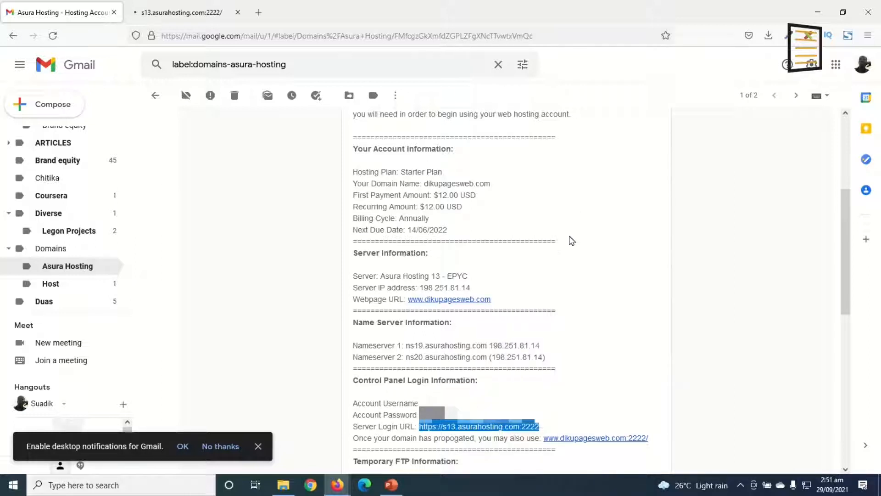
{"action": "key", "text": "ctrl+Tab"}
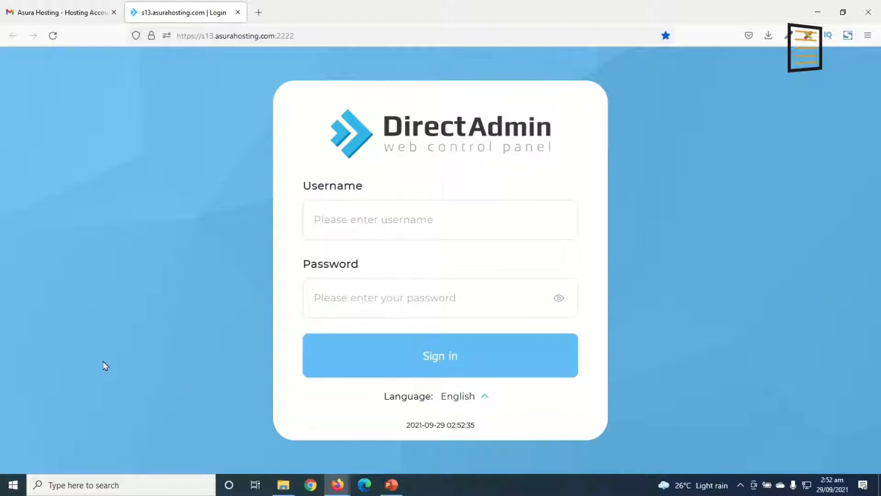
Sign in to the DirectAdmin control panel with the hosting account's username and password
{"action": "type", "text": "dikupage"}
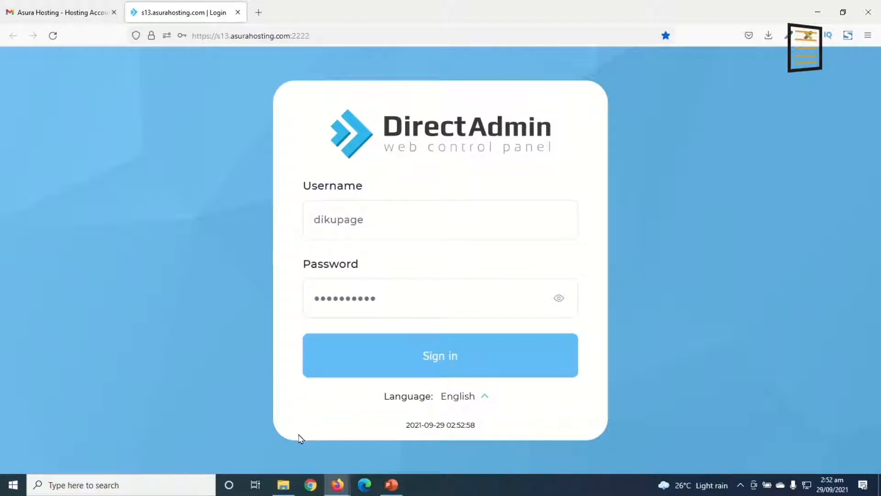
{"action": "left_click", "coordinate": [429, 361]}
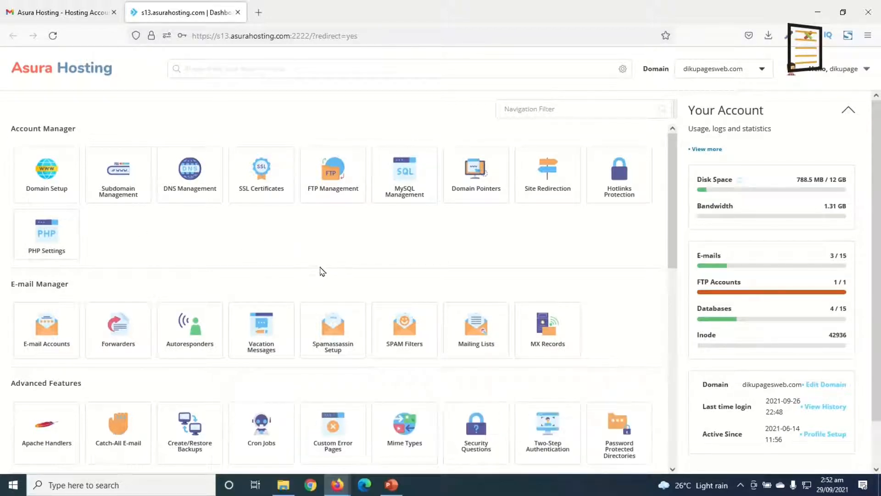
Open the WordPress installation form in the Softaculous Auto Installer under Extra Features
{"action": "scroll", "coordinate": [328, 269], "scroll_direction": "down", "scroll_amount": 6}
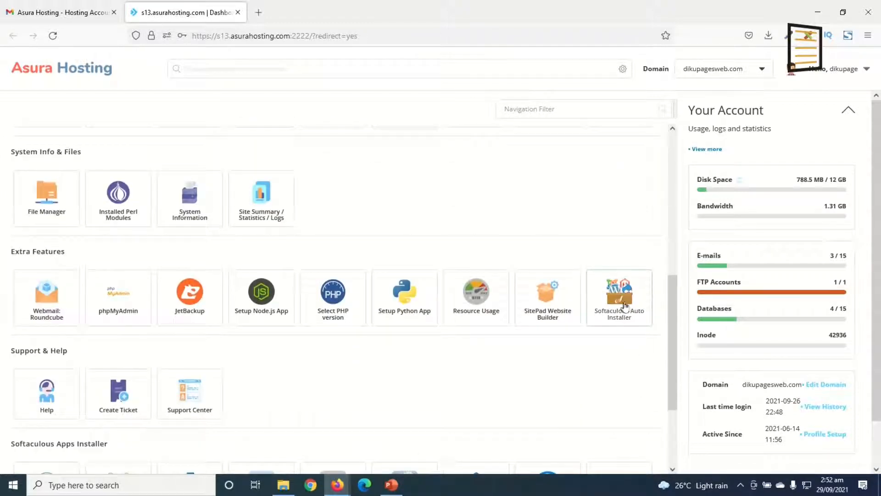
{"action": "left_click", "coordinate": [637, 316]}
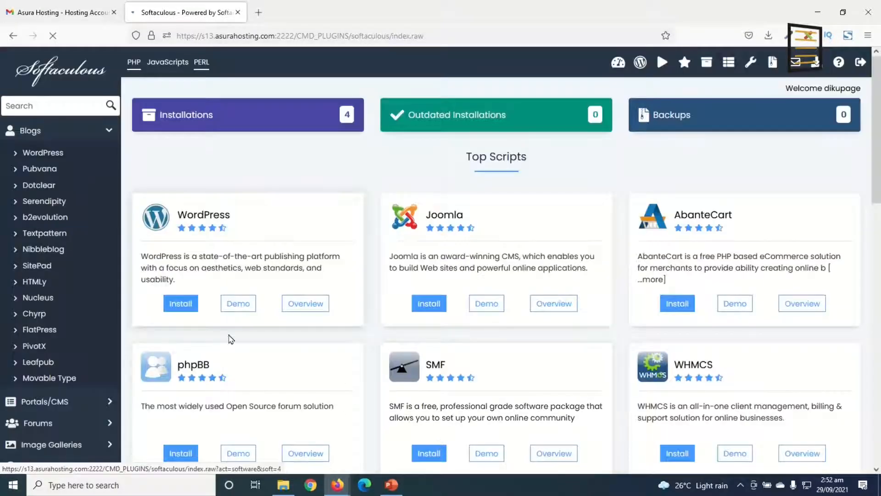
{"action": "left_click", "coordinate": [182, 304]}
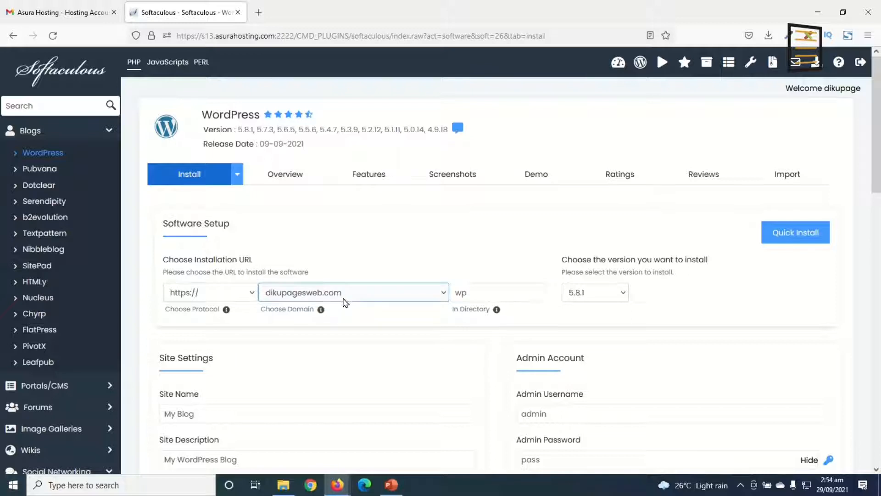
Clear the installation directory so WordPress installs at the root of dikupagesweb.com
{"action": "left_click", "coordinate": [476, 295]}
{"action": "left_click_drag", "start_coordinate": [477, 296], "coordinate": [434, 297]}
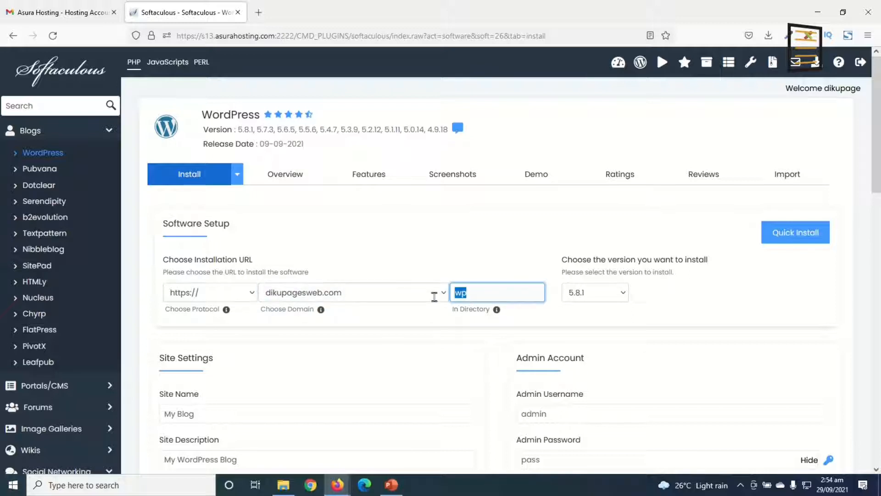
{"action": "key", "text": "BackSpace"}
Review the Site Name and Site Description fields in the Site Settings section
{"action": "scroll", "coordinate": [398, 315], "scroll_direction": "down", "scroll_amount": 3}
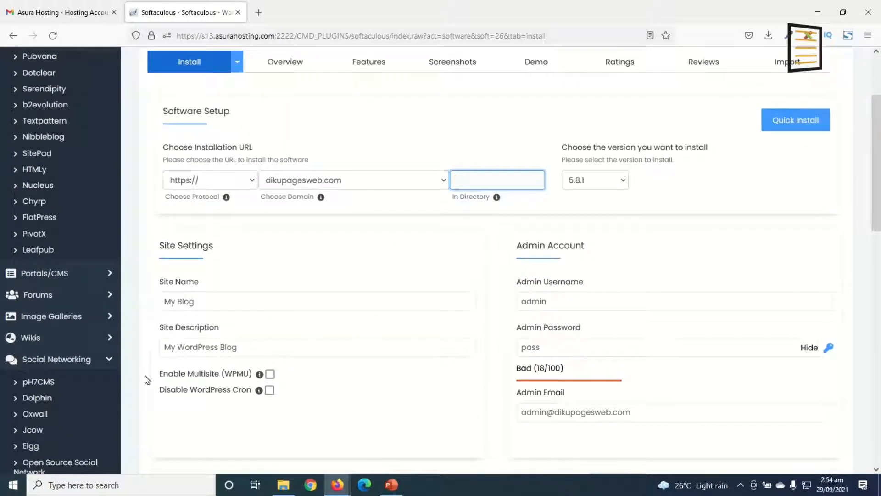
{"action": "left_click", "coordinate": [197, 300]}
{"action": "left_click_drag", "start_coordinate": [208, 309], "coordinate": [160, 304]}
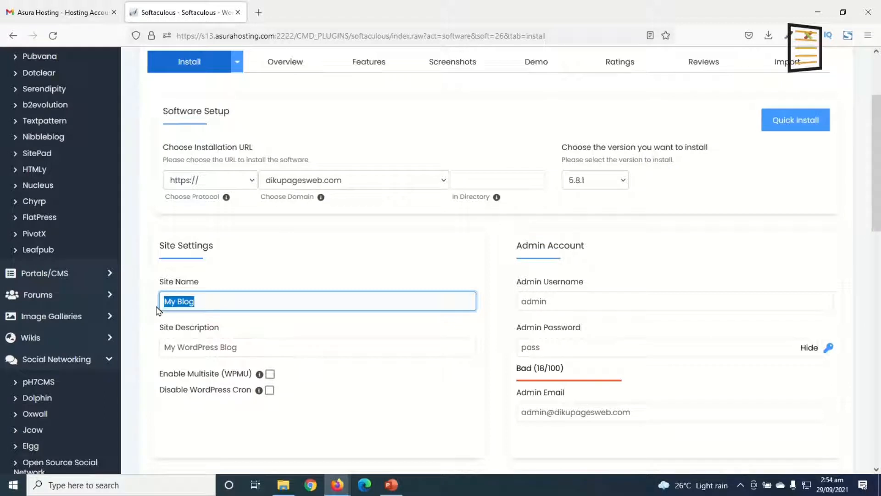
{"action": "left_click_drag", "start_coordinate": [265, 352], "coordinate": [153, 346]}
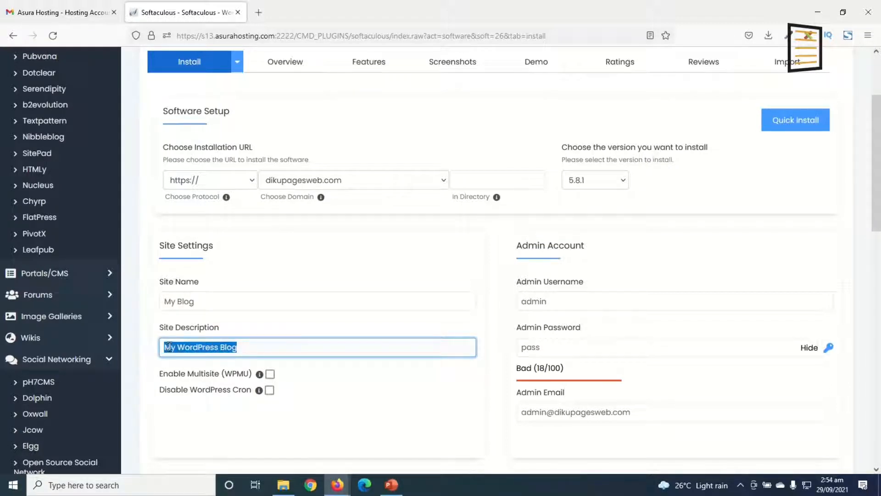
{"action": "left_click", "coordinate": [204, 301]}
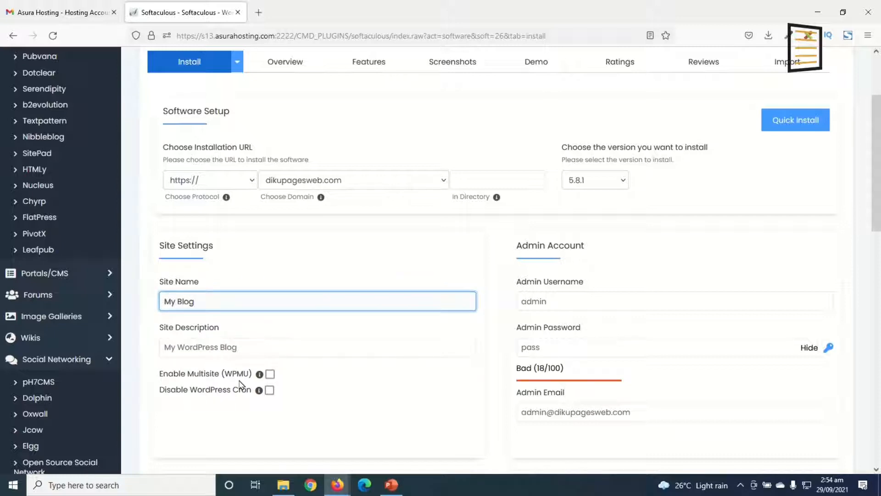
Enter the admin username, admin password and admin email in the Admin Account section and install WordPress
{"action": "key", "text": "Tab"}
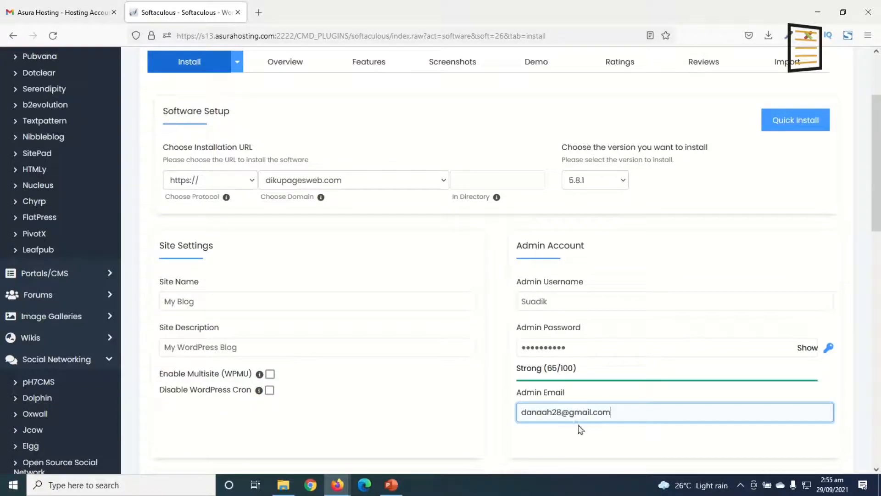
{"action": "scroll", "coordinate": [585, 378], "scroll_direction": "down", "scroll_amount": 15}
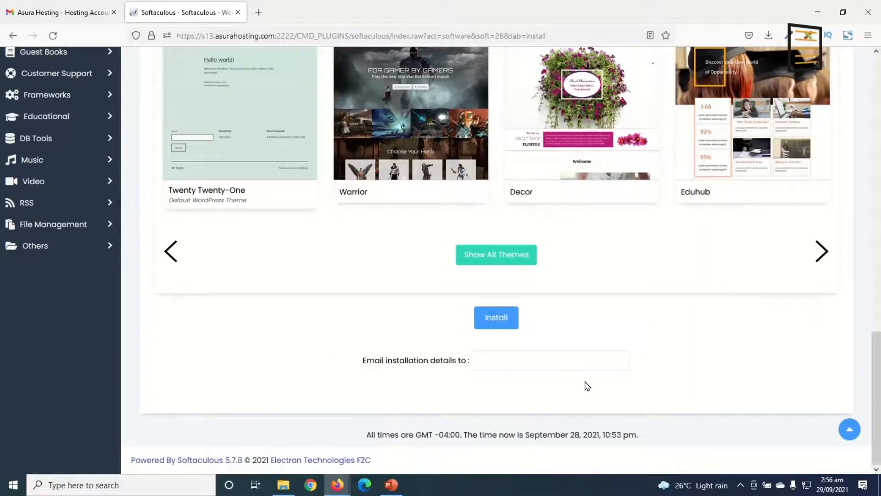
{"action": "left_click", "coordinate": [498, 318]}
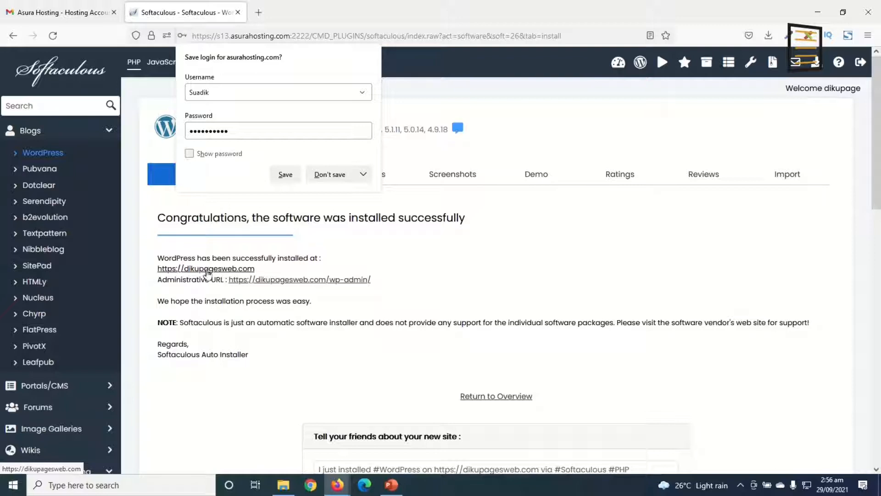
Open the new site dikupagesweb.com in its own tab and check the administrative URL on the installation page
{"action": "left_click", "coordinate": [207, 270]}
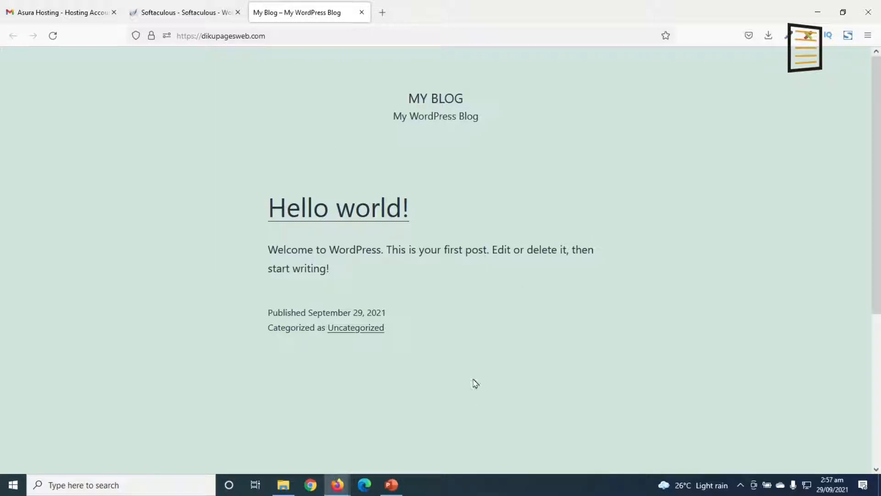
{"action": "left_click", "coordinate": [275, 36]}
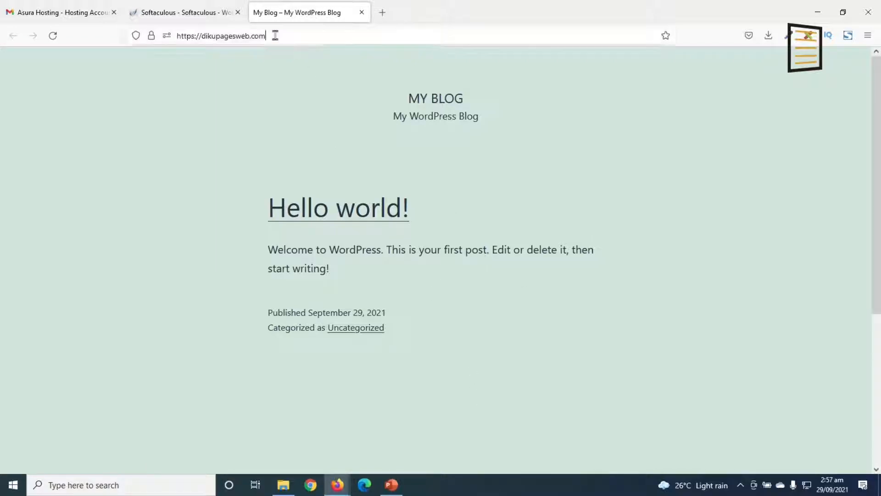
{"action": "left_click", "coordinate": [66, 193]}
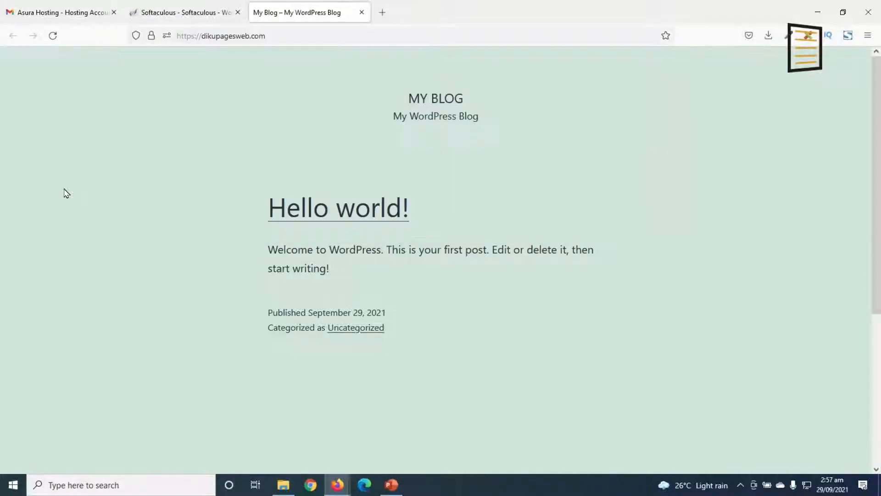
{"action": "left_click", "coordinate": [184, 16]}
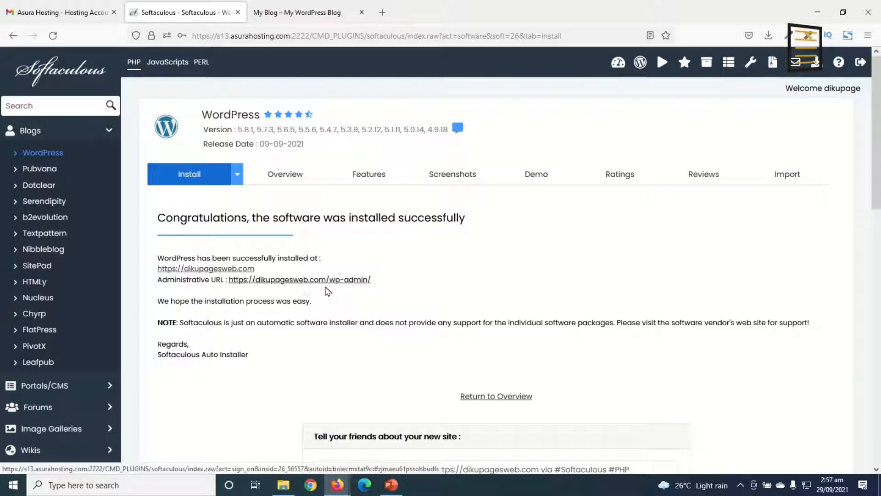
{"action": "left_click", "coordinate": [287, 14]}
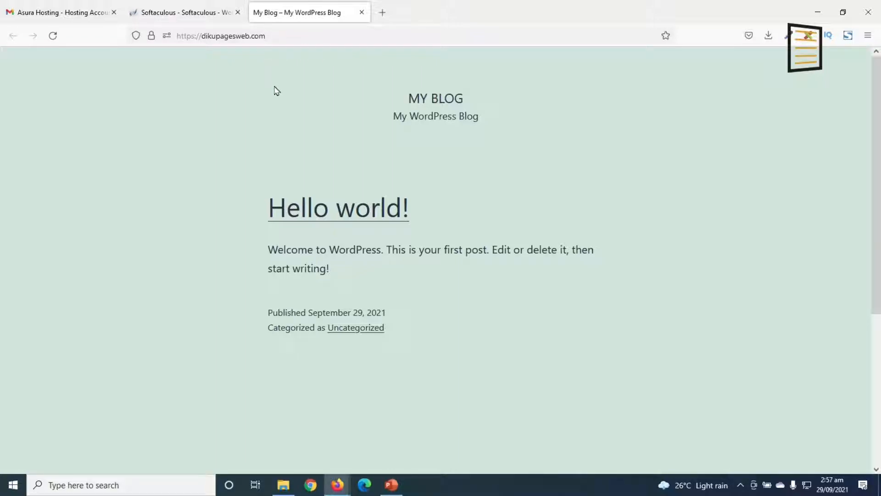
Open the WordPress admin login page by extending the site address with /wp-admin
{"action": "left_click", "coordinate": [304, 38]}
{"action": "left_click", "coordinate": [306, 38]}
{"action": "type", "text": "/wp"}
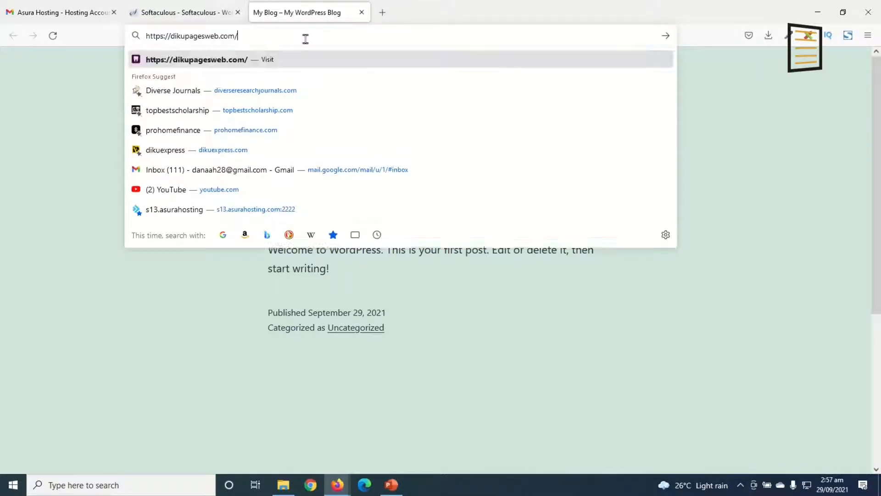
{"action": "type", "text": "-admin"}
{"action": "key", "text": "Return"}
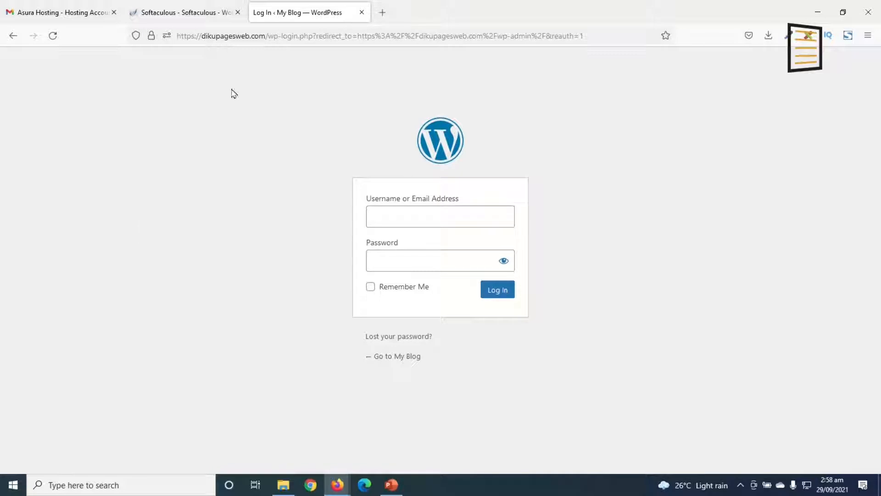
Log in to WordPress with the admin username and password, and dismiss the browser's offer to update the login
{"action": "type", "text": "•••"}
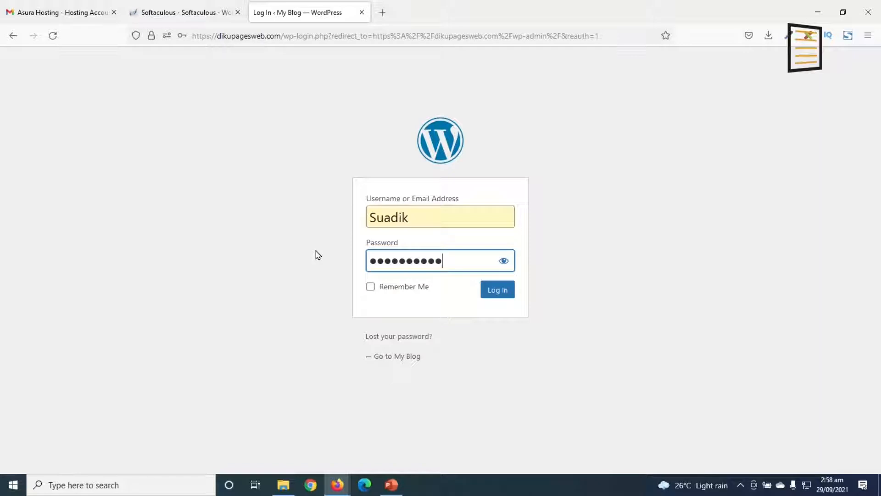
{"action": "key", "text": "Return"}
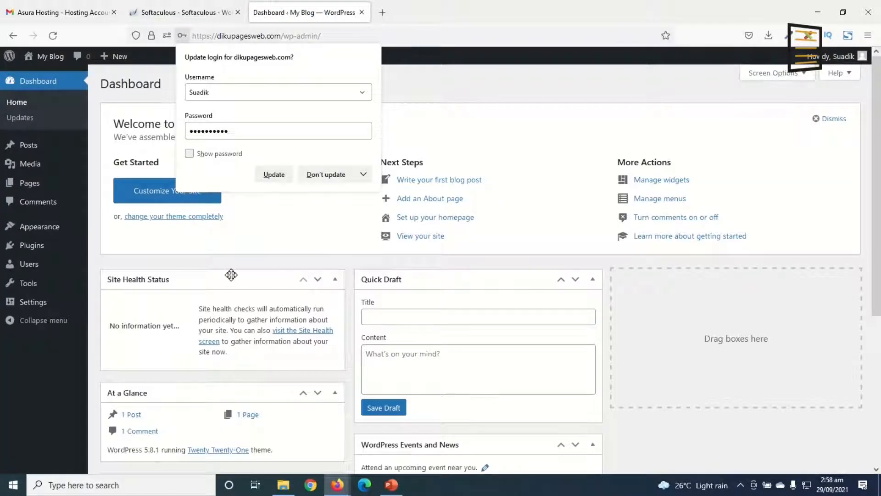
{"action": "left_click", "coordinate": [544, 262]}
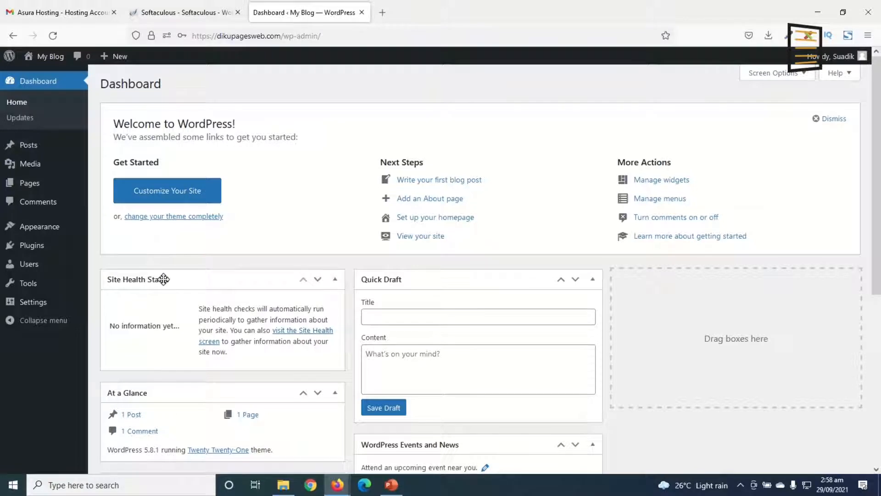
Open the My Blog front end in a new tab, view it, and return to the dashboard
{"action": "mouse_move", "coordinate": [46, 60]}
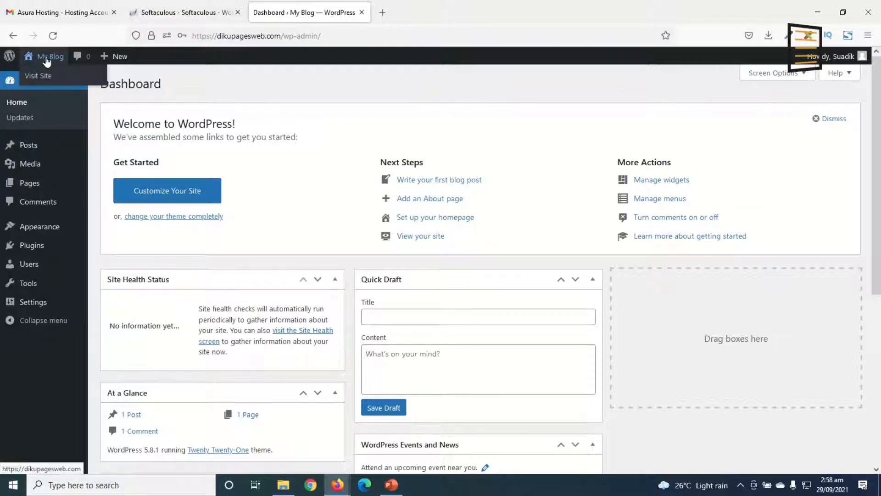
{"action": "right_click", "coordinate": [48, 60]}
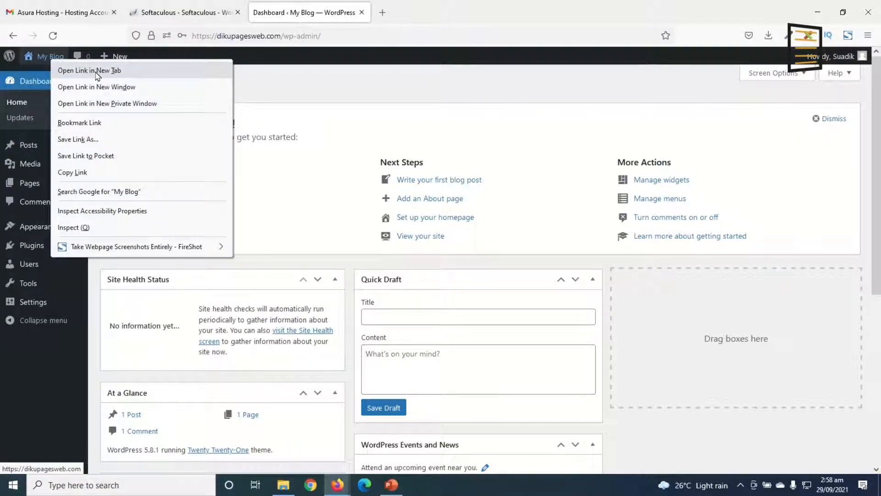
{"action": "left_click", "coordinate": [96, 73]}
{"action": "key", "text": "ctrl+Tab"}
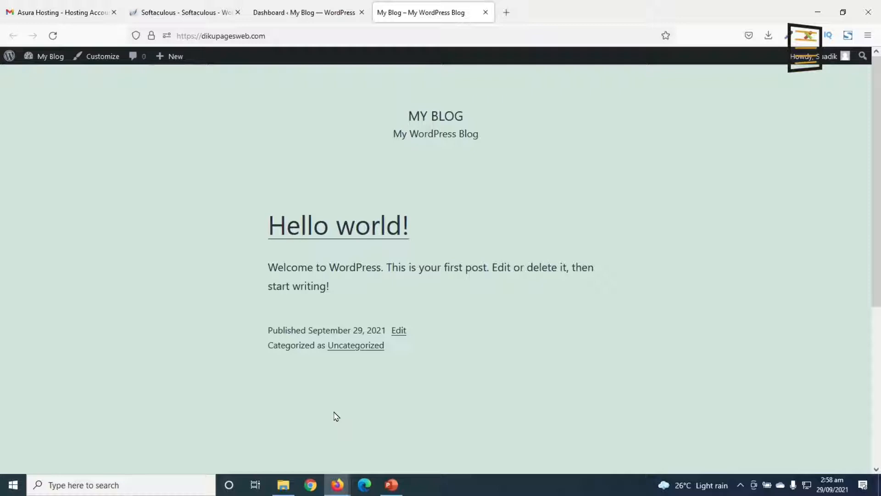
{"action": "left_click", "coordinate": [295, 14]}
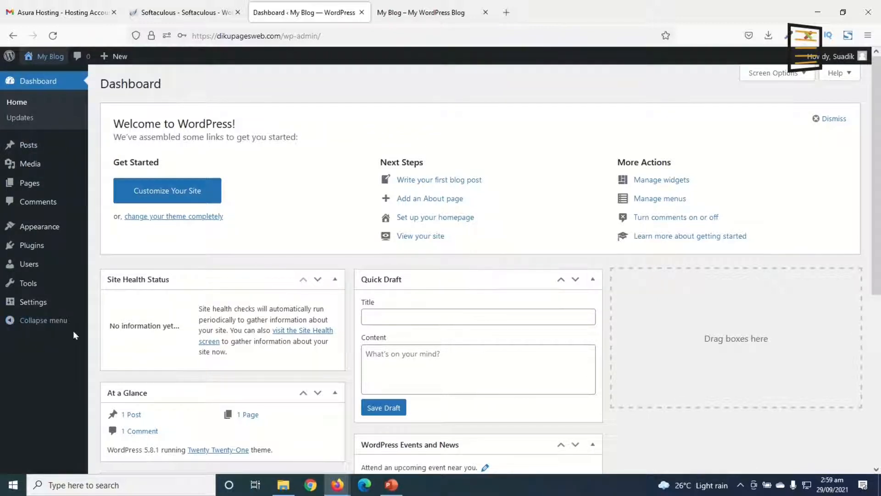
Examine the Posts, Media, Pages, Appearance and Plugins entries of the WordPress admin navigation and their submenus
{"action": "mouse_move", "coordinate": [31, 151]}
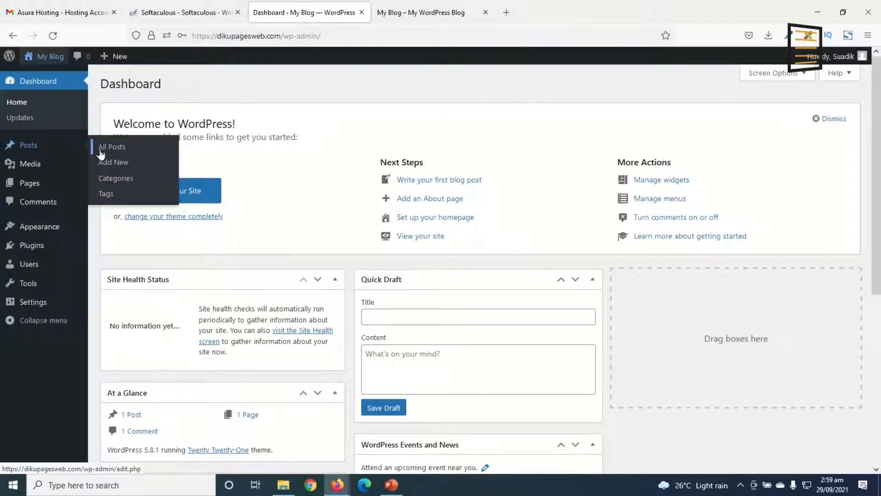
{"action": "mouse_move", "coordinate": [42, 170]}
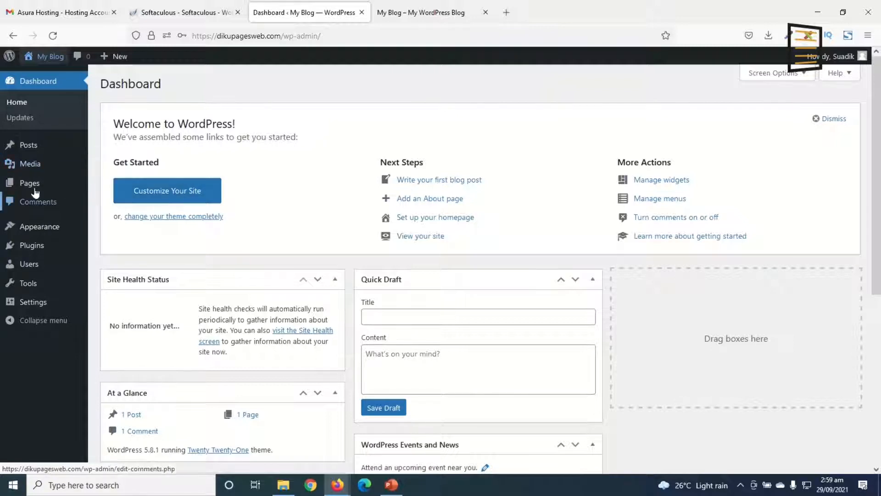
{"action": "mouse_move", "coordinate": [29, 188]}
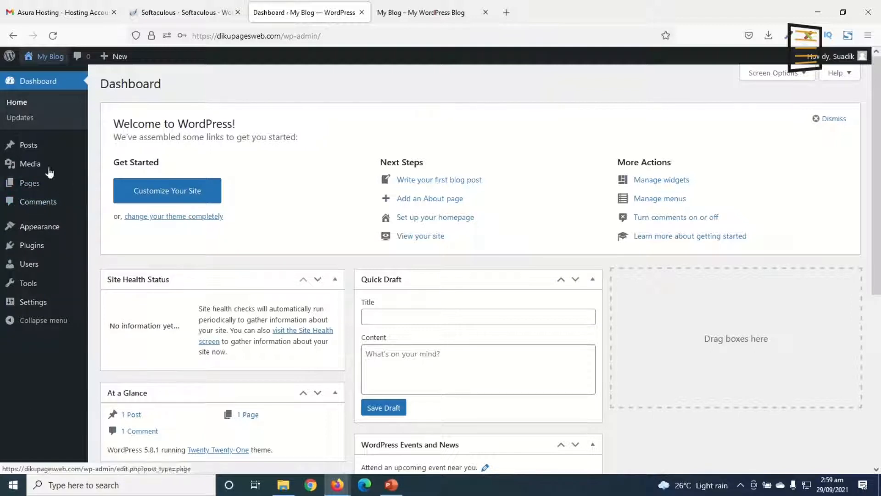
{"action": "mouse_move", "coordinate": [28, 228]}
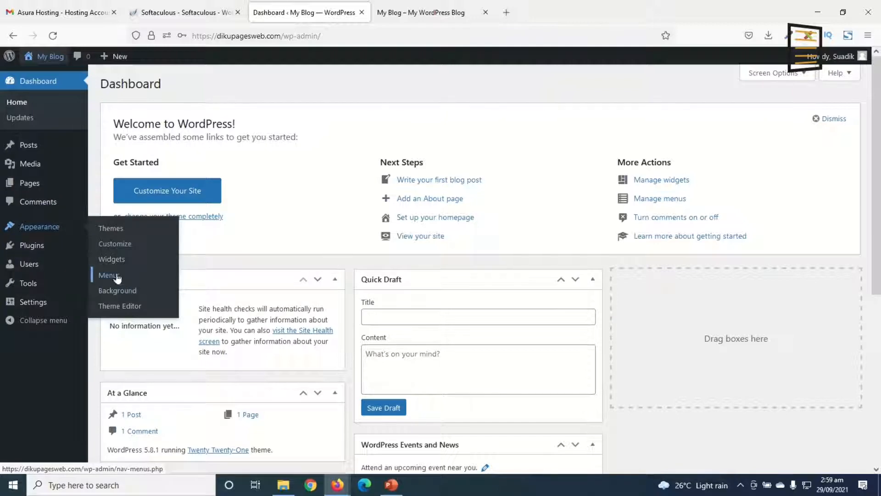
{"action": "mouse_move", "coordinate": [25, 250]}
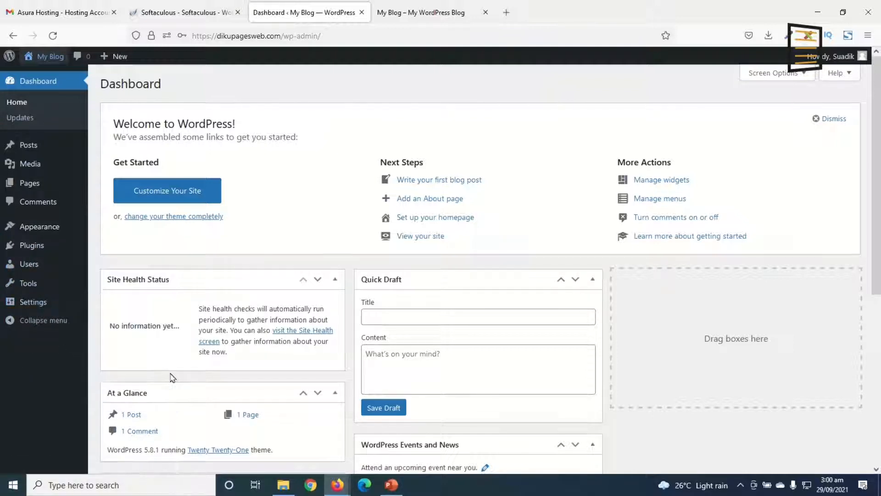
Look over the dashboard boxes and move At a Glance above Site Health Status
{"action": "scroll", "coordinate": [304, 305], "scroll_direction": "down", "scroll_amount": 5}
{"action": "scroll", "coordinate": [316, 318], "scroll_direction": "up", "scroll_amount": 5}
{"action": "scroll", "coordinate": [418, 309], "scroll_direction": "down", "scroll_amount": 5}
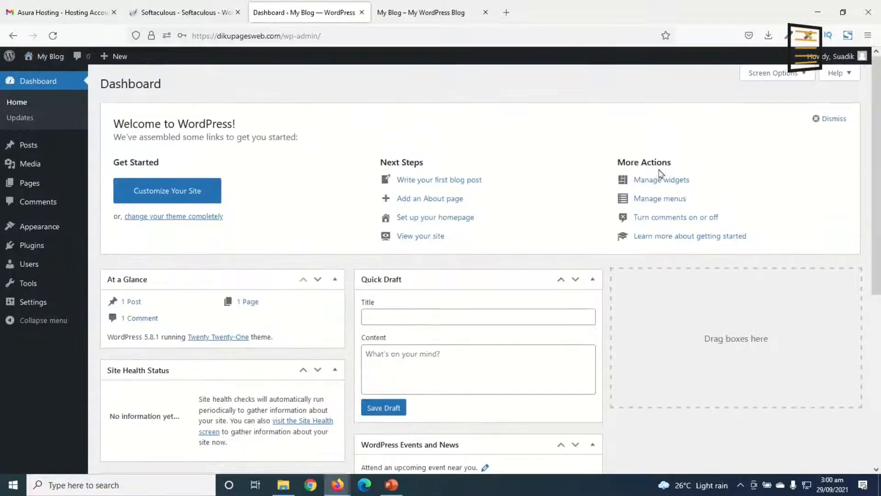
Hide all dashboard boxes: Site Health Status, At a Glance, Activity, Quick Draft, WordPress Events and News, and Welcome
{"action": "left_click", "coordinate": [786, 75]}
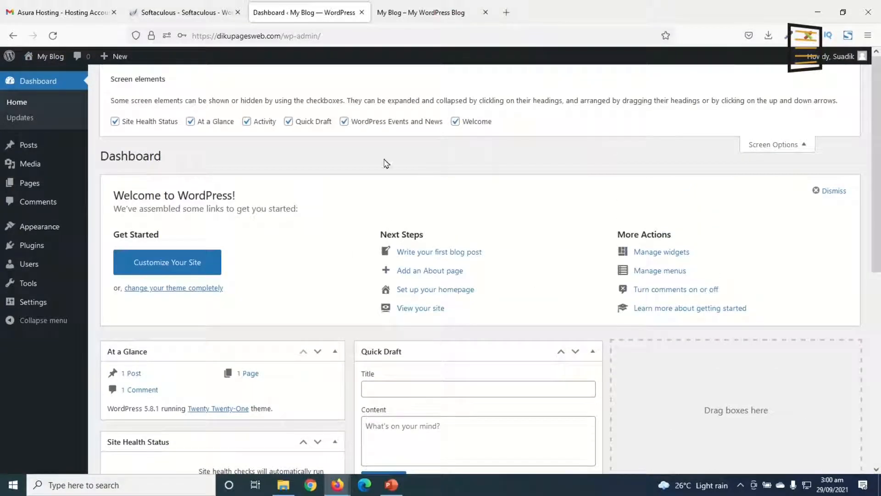
{"action": "left_click", "coordinate": [463, 126]}
{"action": "left_click", "coordinate": [386, 121]}
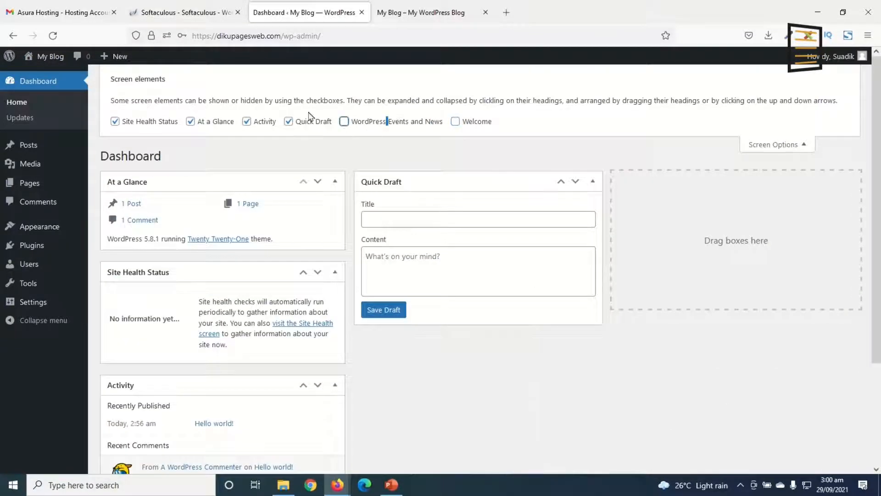
{"action": "left_click", "coordinate": [306, 125]}
{"action": "left_click", "coordinate": [263, 124]}
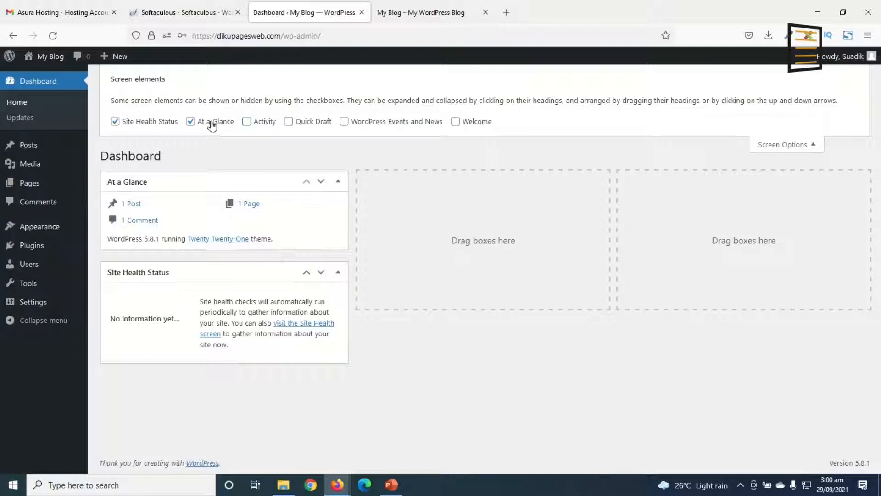
{"action": "left_click", "coordinate": [154, 124]}
{"action": "left_click", "coordinate": [192, 122]}
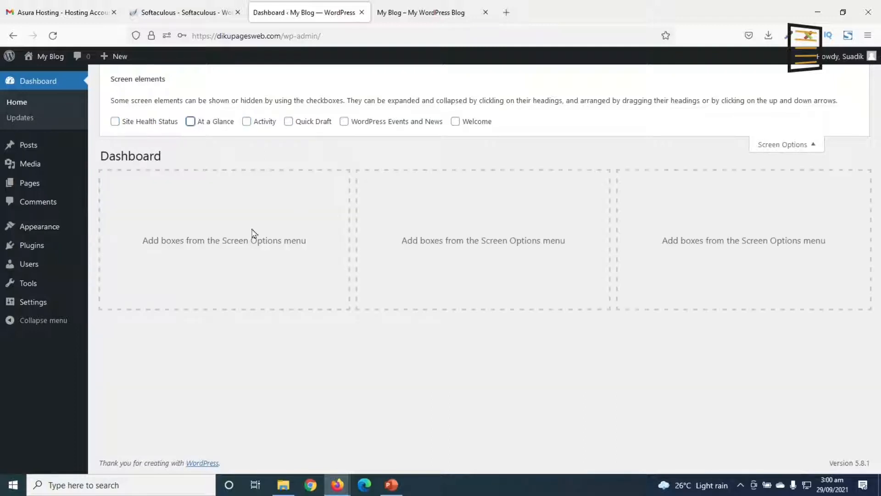
{"action": "left_click", "coordinate": [776, 148]}
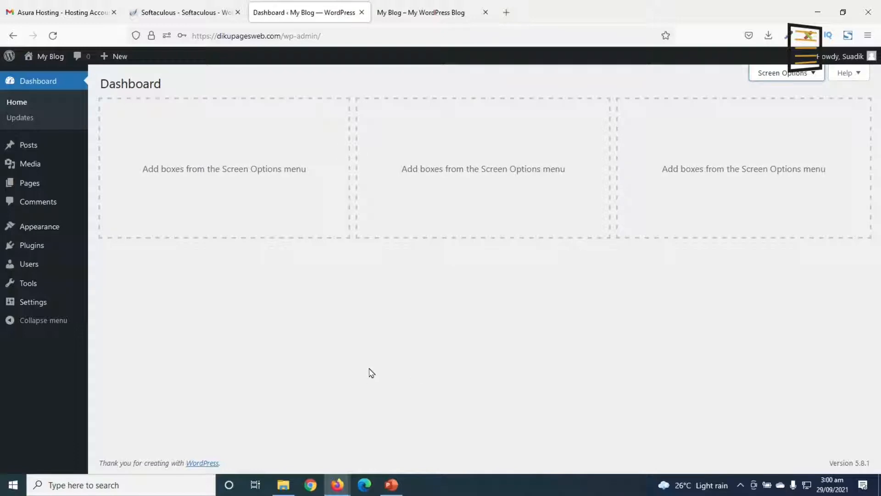
Move the "Hello world!" post to the trash and permanently delete it by emptying the posts trash
{"action": "left_click", "coordinate": [26, 145]}
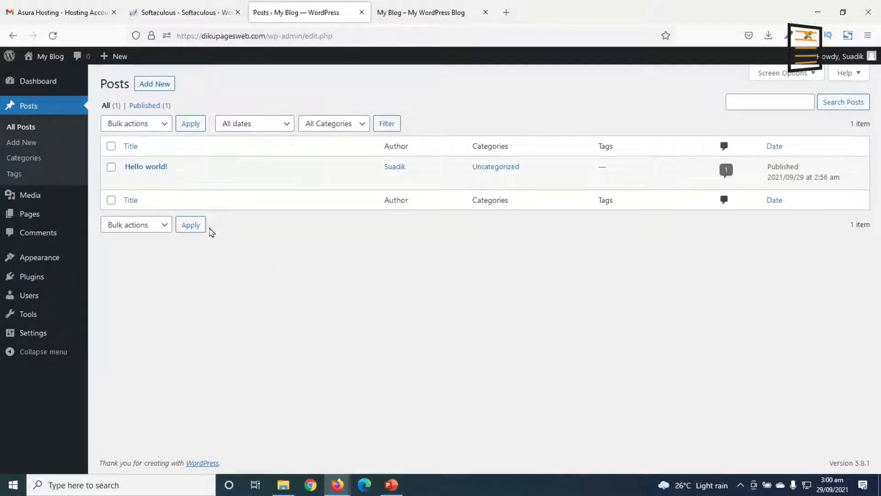
{"action": "left_click", "coordinate": [189, 180]}
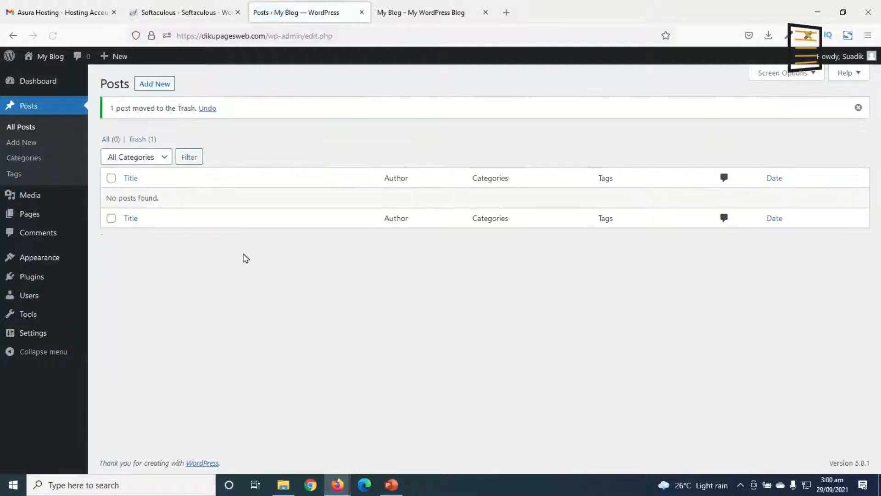
{"action": "left_click", "coordinate": [138, 139]}
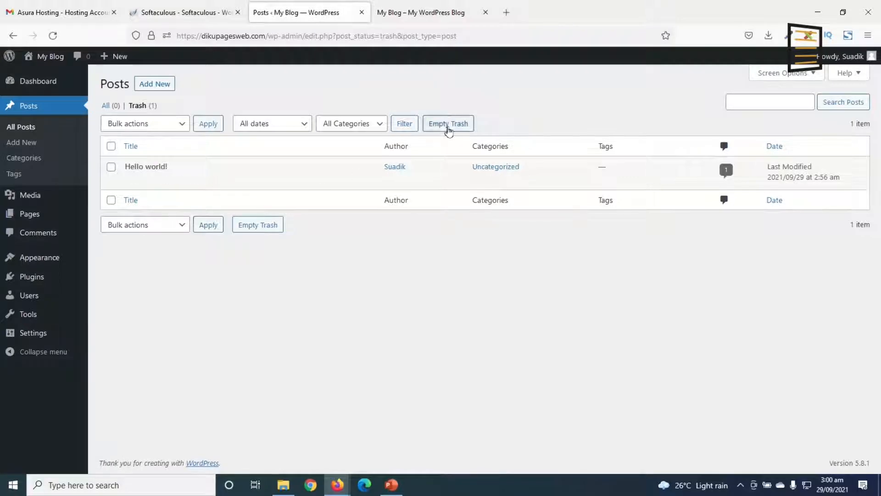
{"action": "left_click", "coordinate": [449, 131]}
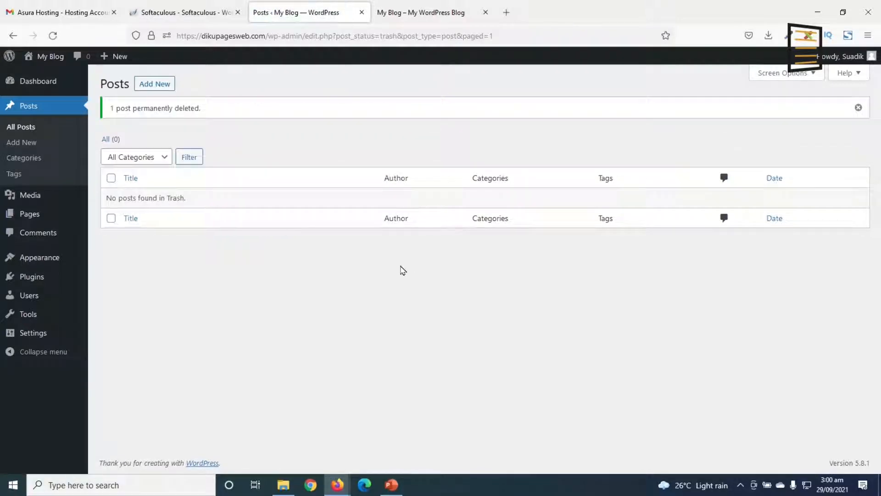
Move the Privacy Policy and Sample Page pages to the trash in bulk and empty the pages trash
{"action": "left_click", "coordinate": [26, 214]}
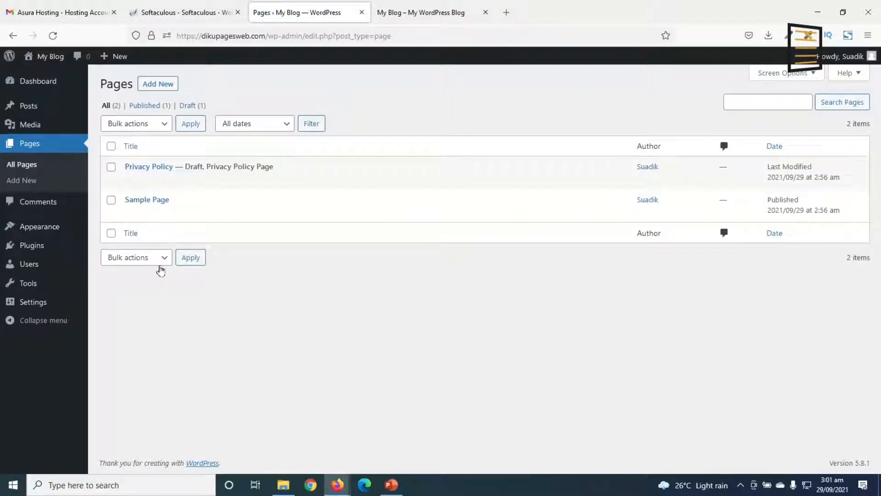
{"action": "left_click", "coordinate": [111, 147]}
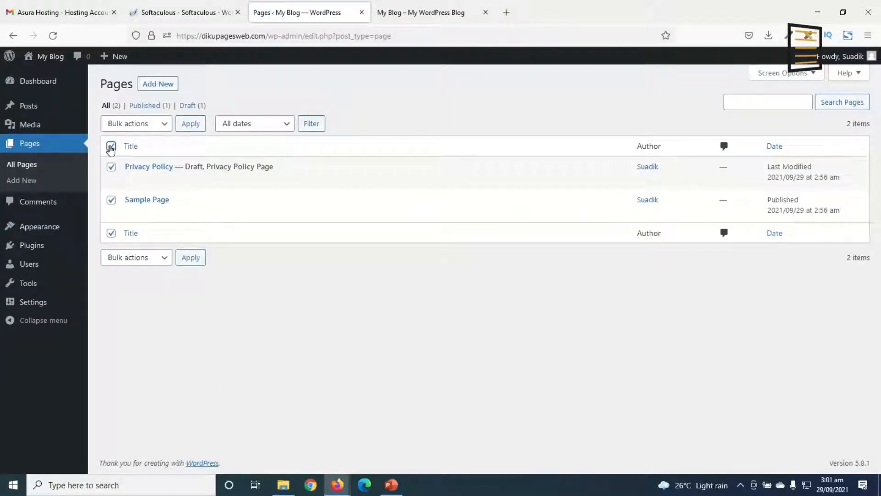
{"action": "left_click", "coordinate": [149, 131]}
{"action": "left_click", "coordinate": [137, 173]}
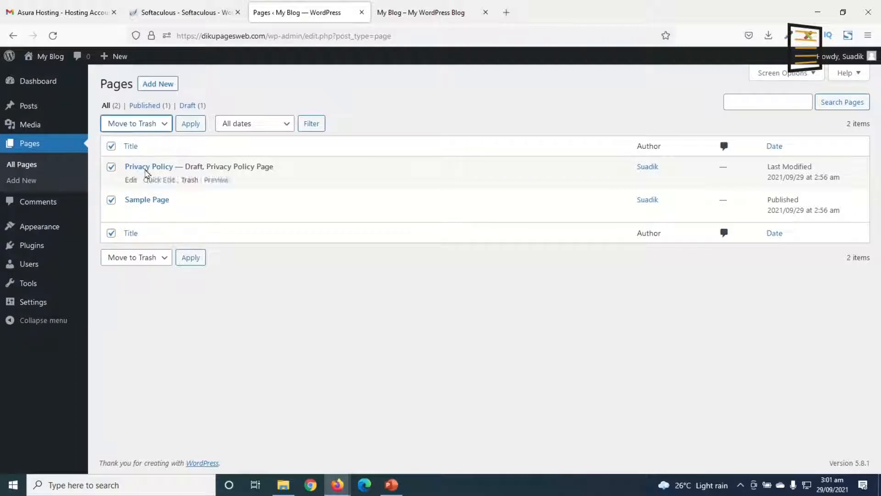
{"action": "left_click", "coordinate": [191, 125]}
{"action": "left_click", "coordinate": [140, 138]}
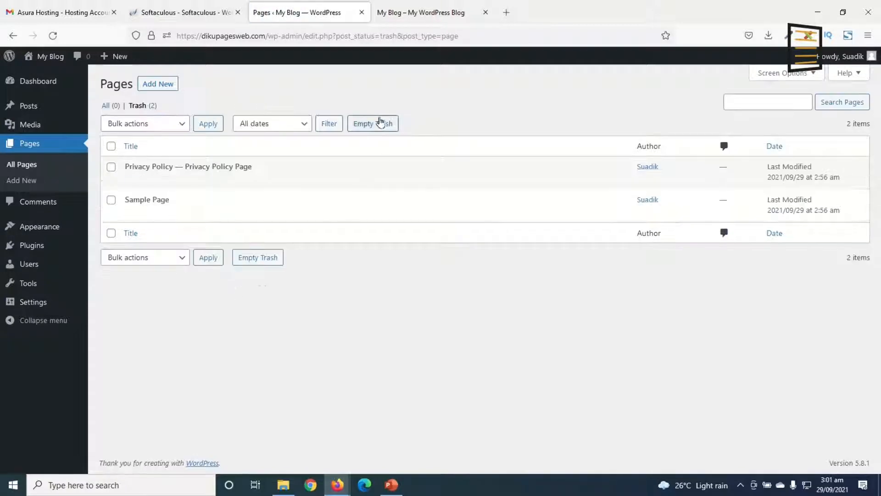
{"action": "left_click", "coordinate": [379, 122]}
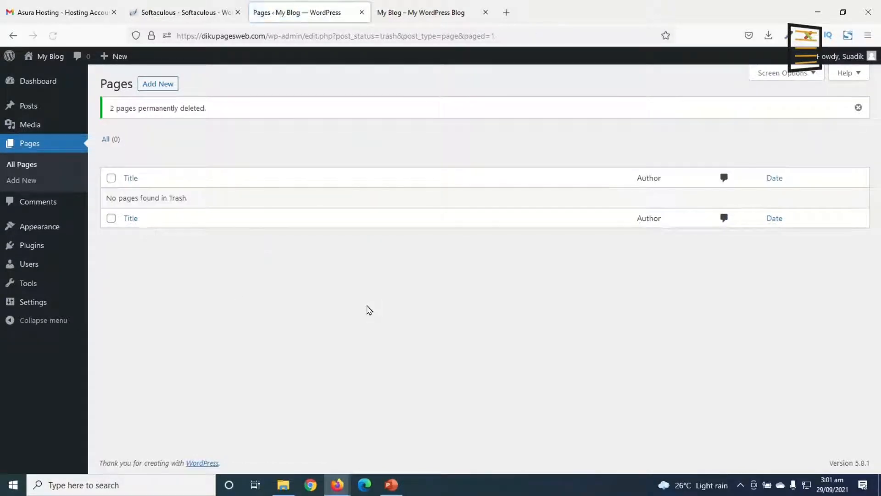
Check the site's front end against the installed themes and activate the Twenty Nineteen theme
{"action": "left_click", "coordinate": [46, 231]}
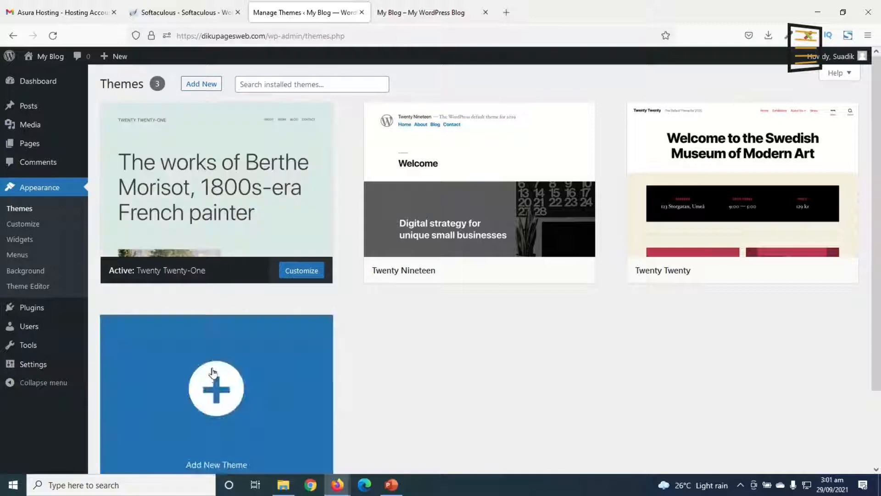
{"action": "left_click", "coordinate": [421, 12]}
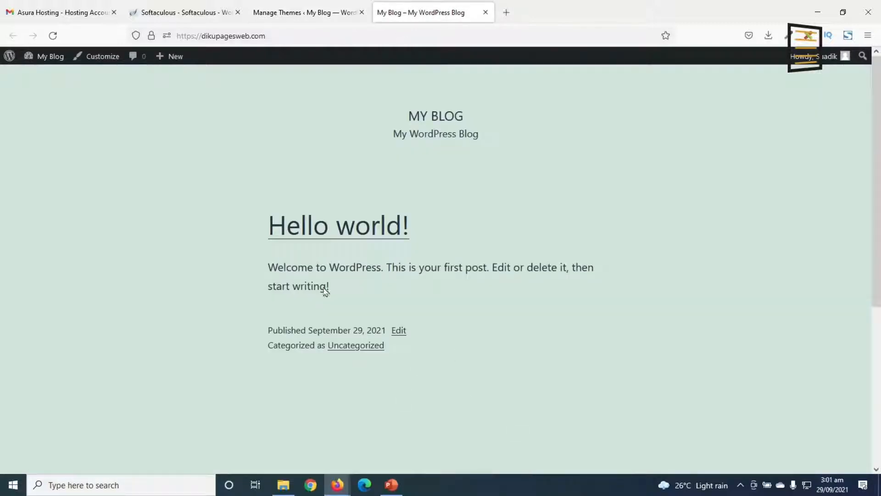
{"action": "left_click", "coordinate": [304, 15]}
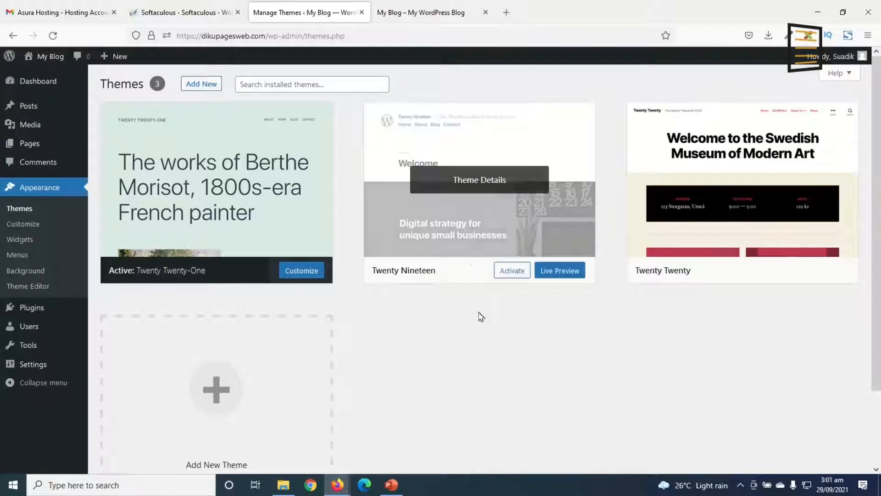
{"action": "mouse_move", "coordinate": [506, 275]}
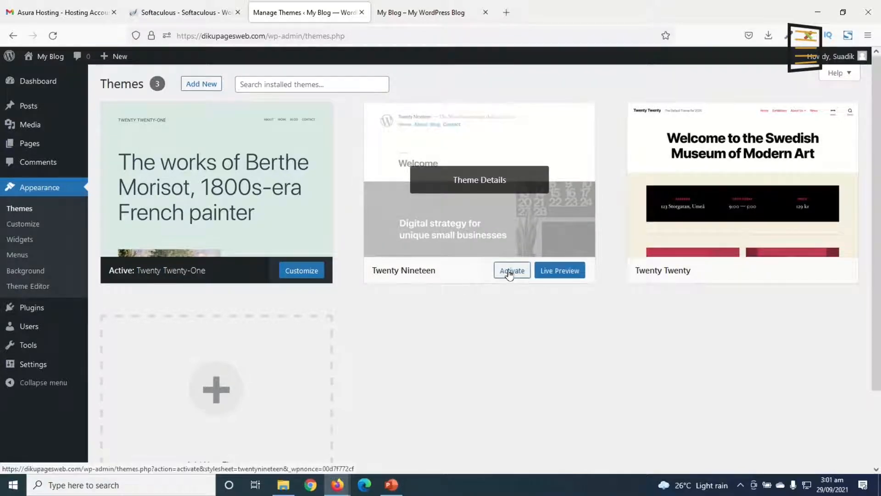
{"action": "left_click", "coordinate": [510, 271]}
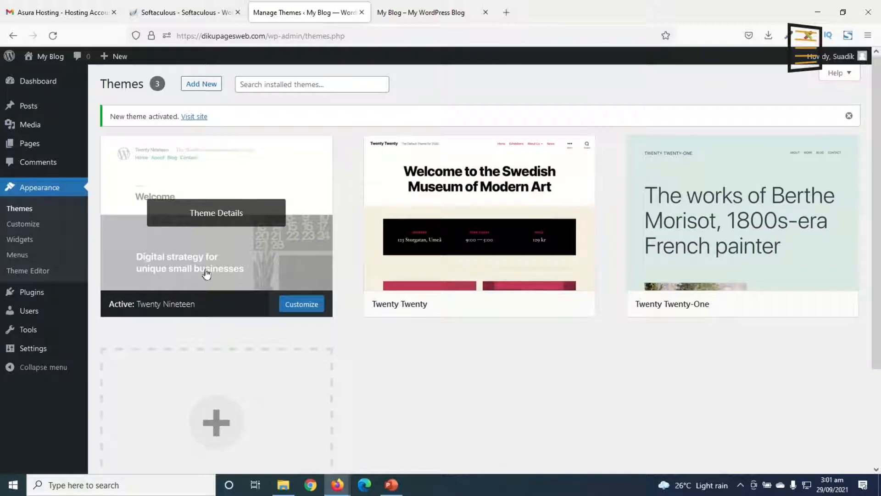
Reload the site's front end to view it with the Twenty Nineteen theme, and return to the themes page
{"action": "left_click", "coordinate": [421, 13]}
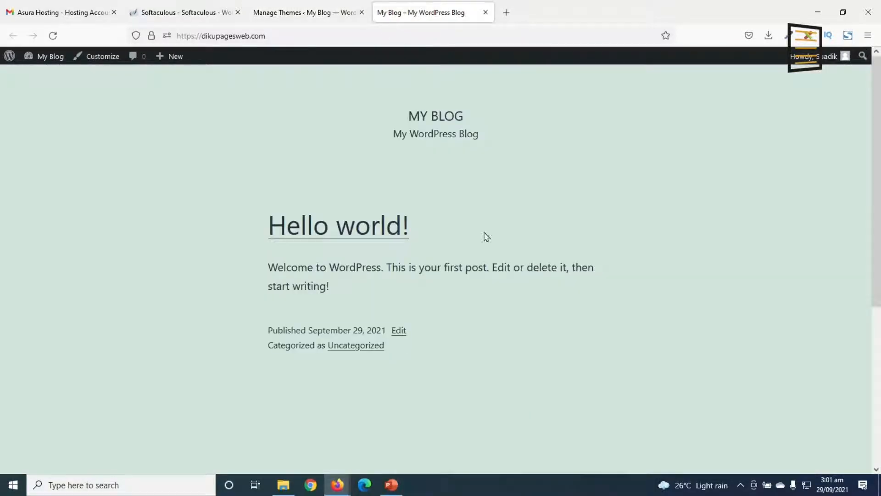
{"action": "left_click", "coordinate": [53, 36]}
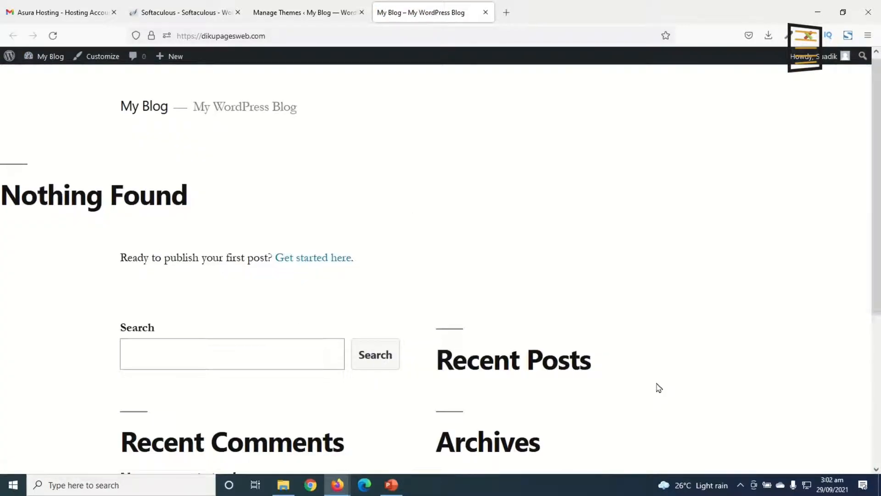
{"action": "scroll", "coordinate": [660, 387], "scroll_direction": "down", "scroll_amount": 5}
{"action": "scroll", "coordinate": [663, 384], "scroll_direction": "up", "scroll_amount": 6}
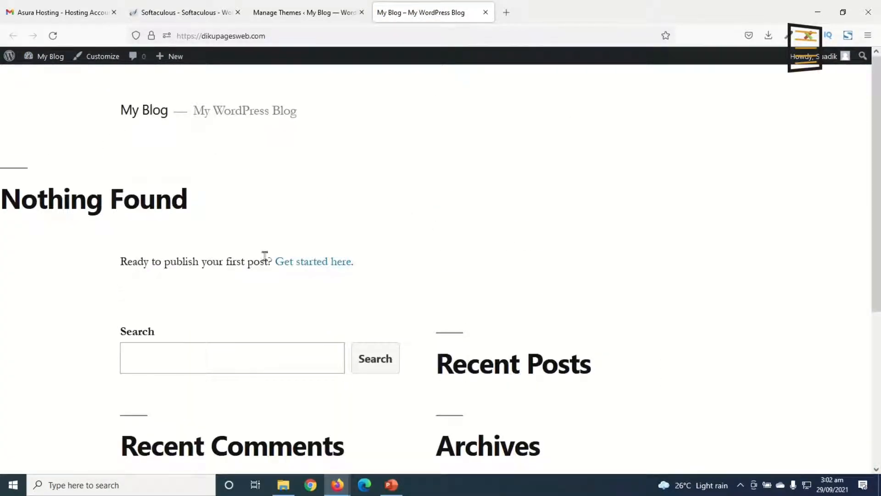
{"action": "left_click", "coordinate": [281, 15]}
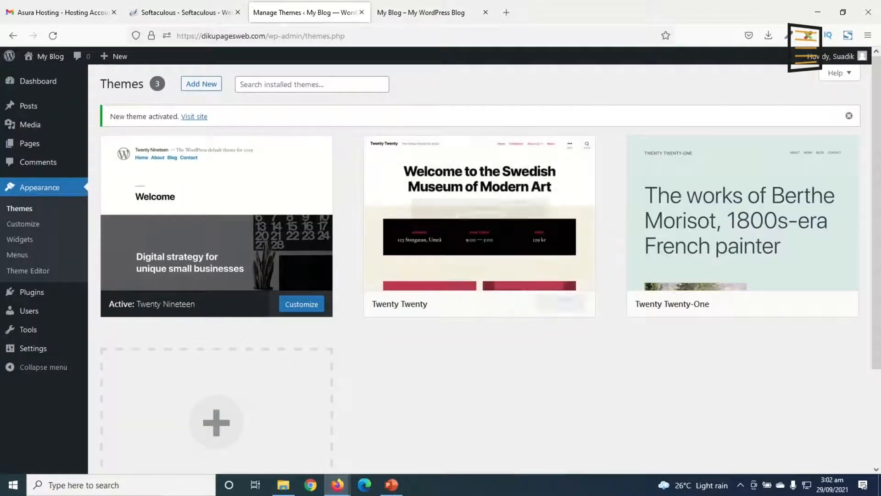
Delete the unused Twenty Twenty and Twenty Twenty-One themes
{"action": "left_click", "coordinate": [482, 216]}
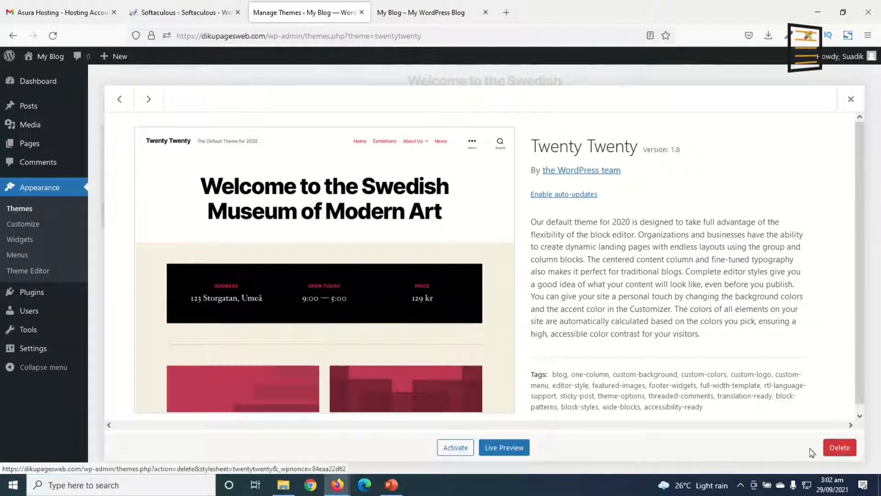
{"action": "left_click", "coordinate": [841, 449]}
{"action": "left_click", "coordinate": [497, 295]}
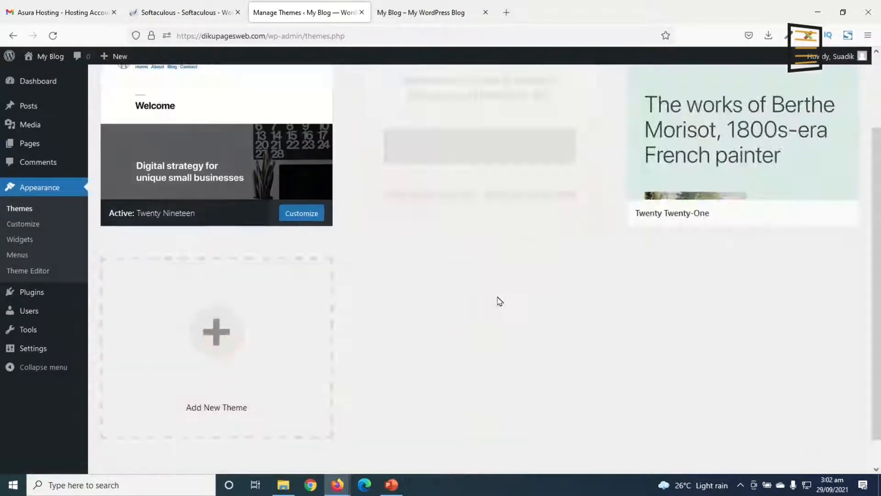
{"action": "left_click", "coordinate": [459, 213]}
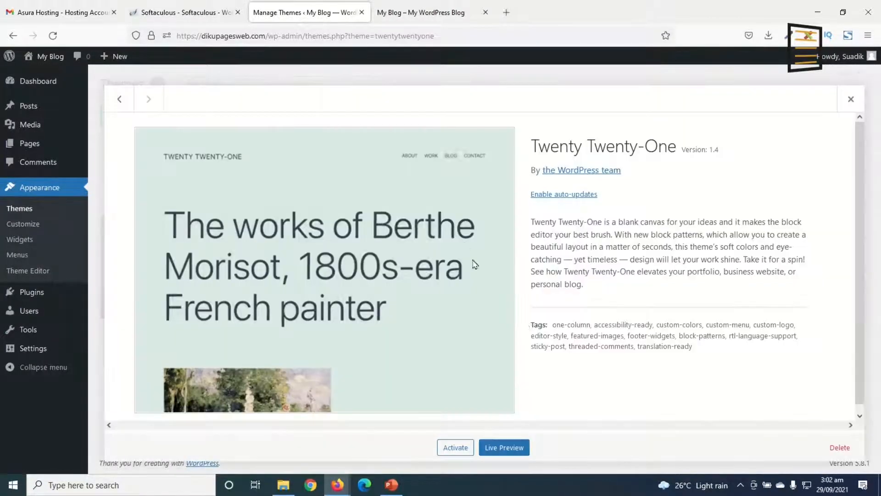
{"action": "left_click", "coordinate": [840, 449]}
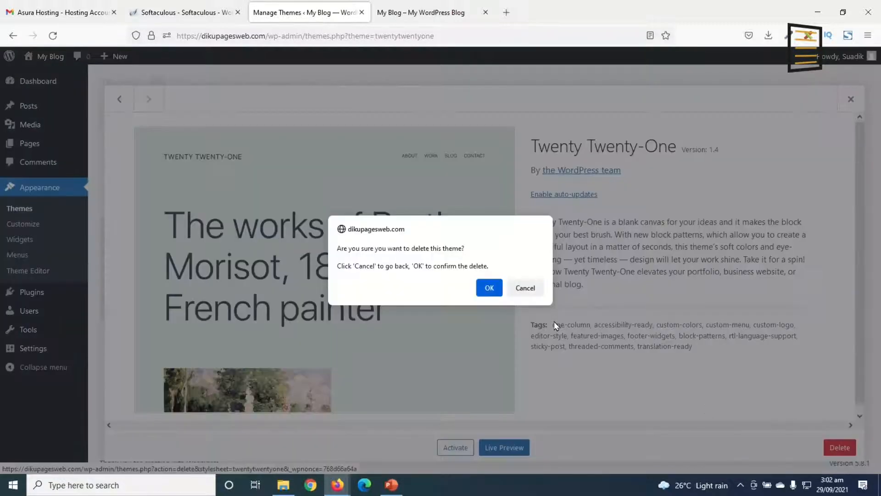
{"action": "left_click", "coordinate": [488, 296]}
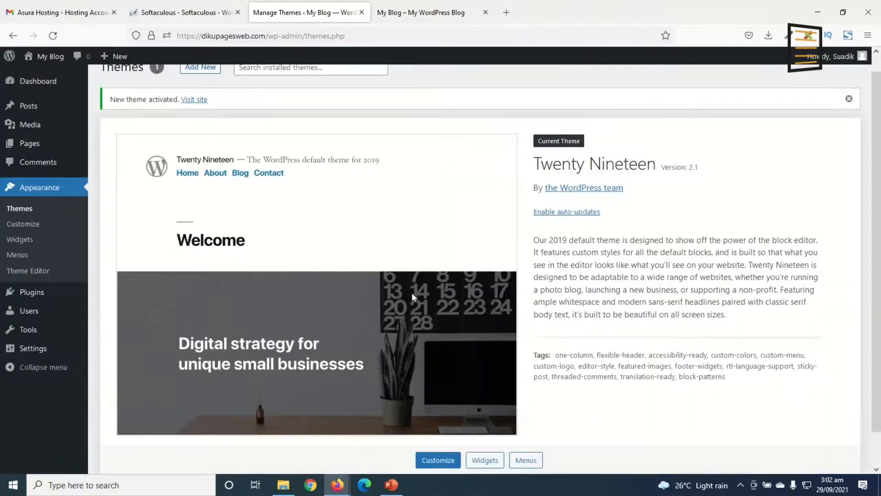
Look over the Twenty Nineteen theme details and the site's front end, and return to the WordPress admin
{"action": "scroll", "coordinate": [342, 264], "scroll_direction": "down", "scroll_amount": 2}
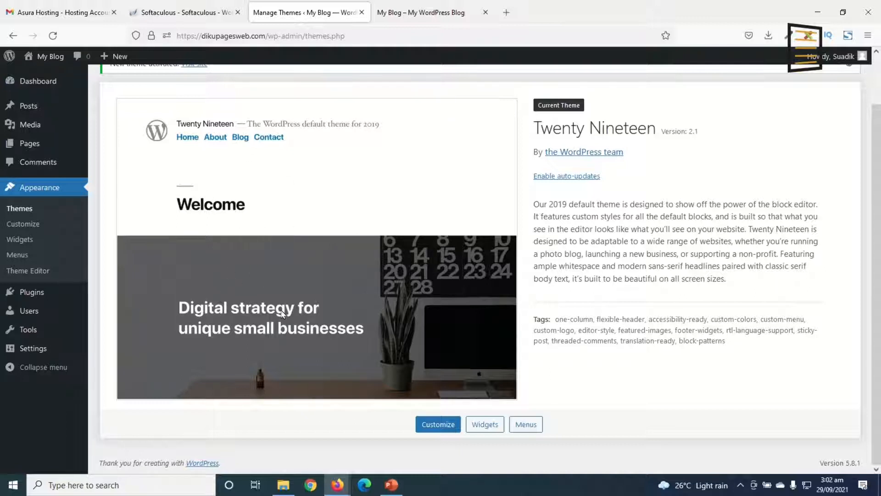
{"action": "left_click", "coordinate": [420, 13]}
{"action": "scroll", "coordinate": [437, 289], "scroll_direction": "down", "scroll_amount": 5}
{"action": "scroll", "coordinate": [445, 291], "scroll_direction": "up", "scroll_amount": 5}
{"action": "left_click", "coordinate": [303, 13]}
Delete the Akismet Anti-Spam and Hello Dolly plugins in bulk
{"action": "left_click", "coordinate": [36, 299]}
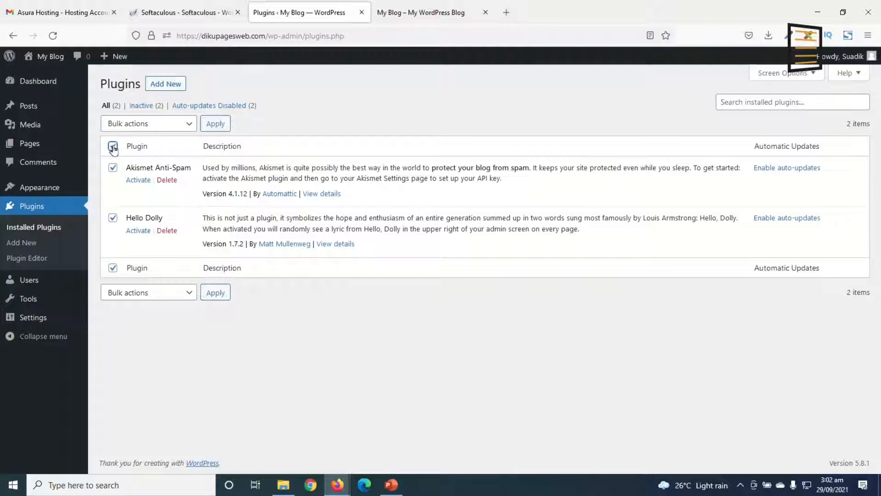
{"action": "left_click", "coordinate": [161, 128]}
{"action": "left_click", "coordinate": [138, 206]}
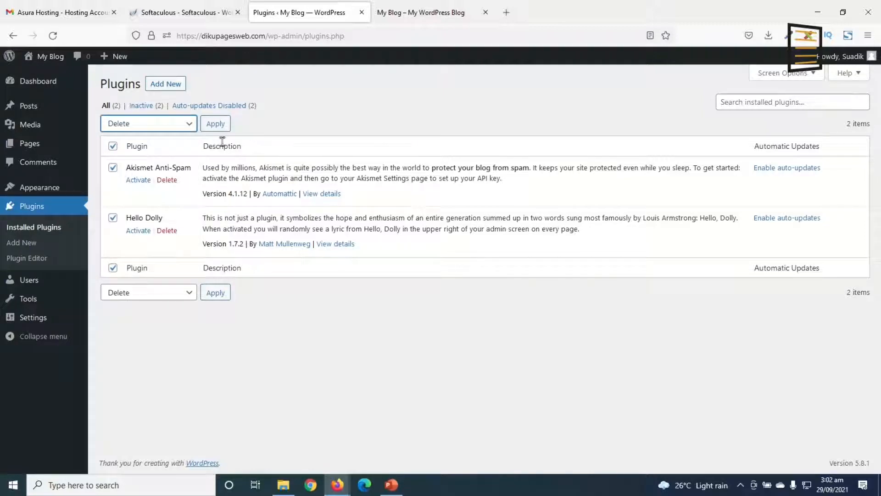
{"action": "left_click", "coordinate": [214, 125]}
{"action": "left_click", "coordinate": [489, 279]}
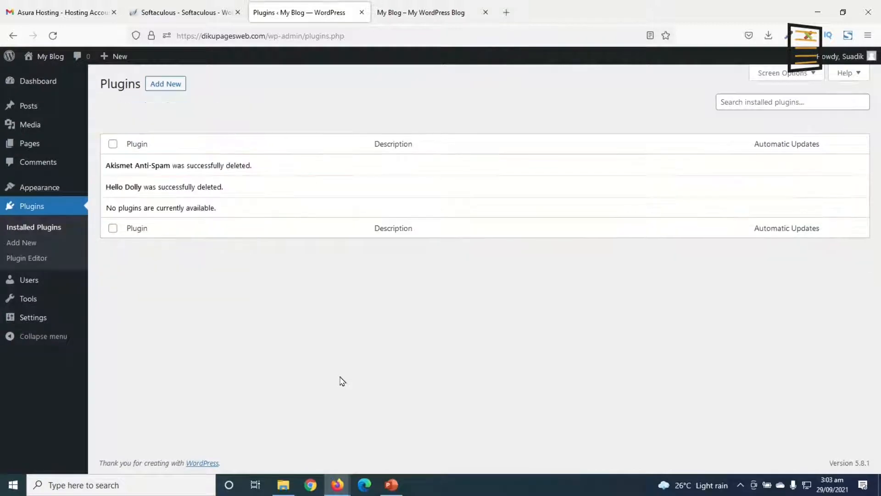
In the general settings, set the site title to "Spice One Kitchen" and the tagline to "Get Quality Home Made Cuisines"
{"action": "left_click", "coordinate": [26, 321]}
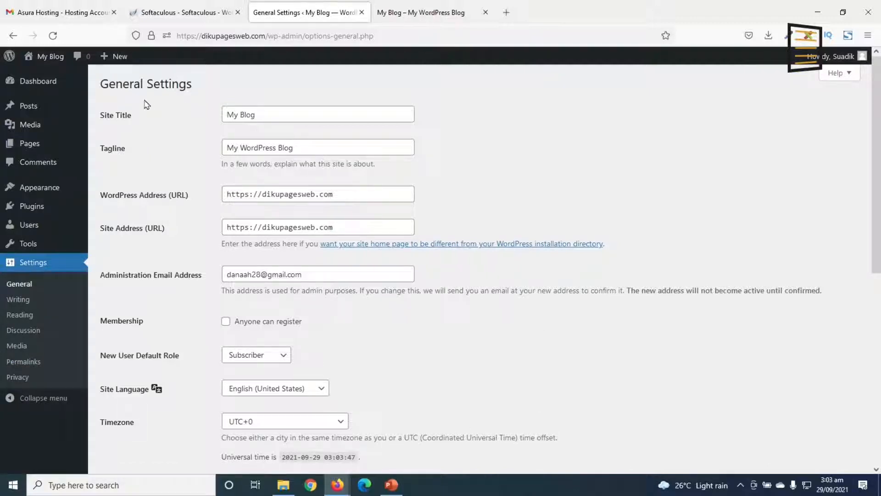
{"action": "left_click_drag", "start_coordinate": [279, 117], "coordinate": [192, 119]}
{"action": "left_click_drag", "start_coordinate": [305, 150], "coordinate": [203, 160]}
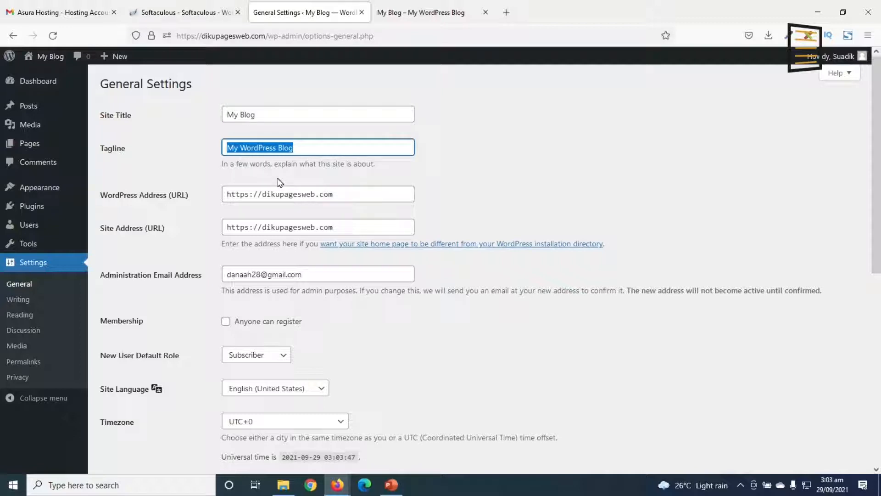
{"action": "left_click", "coordinate": [275, 120]}
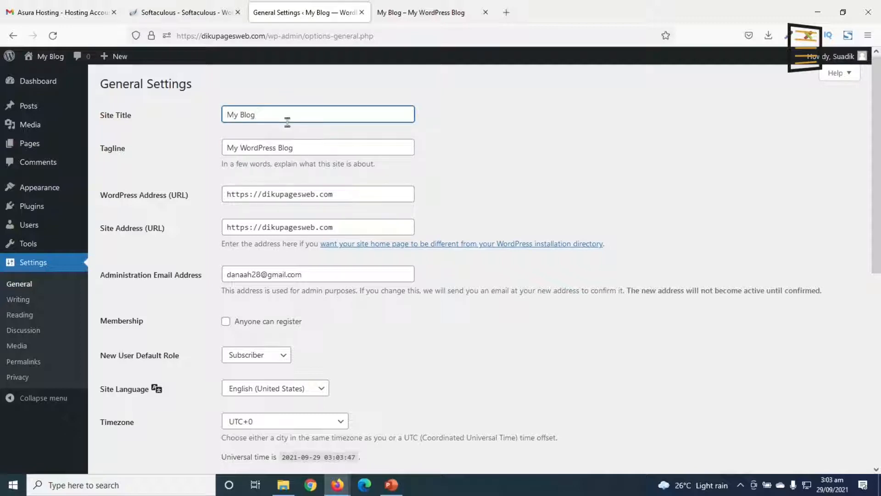
{"action": "left_click_drag", "start_coordinate": [284, 116], "coordinate": [173, 108]}
{"action": "type", "text": "Spice One Kitchen"}
{"action": "key", "text": "Tab"}
{"action": "type", "text": "Get Quality Home Made Cuisines"}
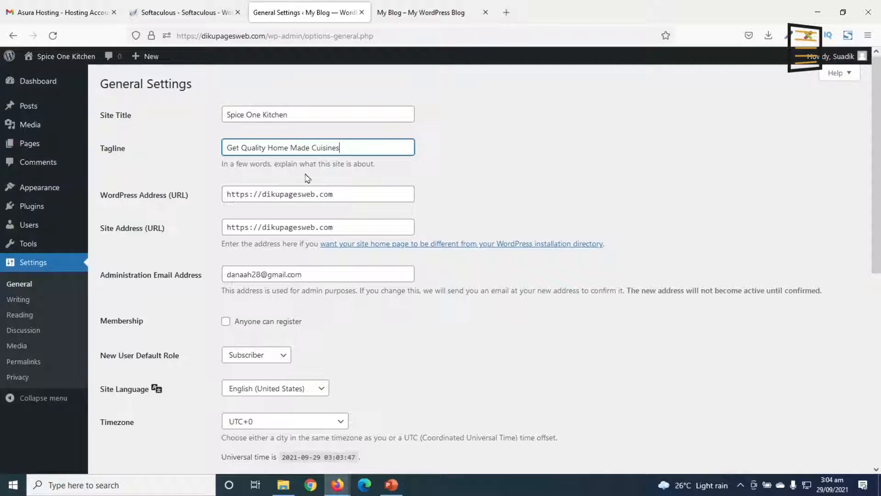
Review the WordPress address, site address and administration email fields in the general settings, including the https prefix of the URL
{"action": "left_click", "coordinate": [312, 209]}
{"action": "left_click_drag", "start_coordinate": [349, 195], "coordinate": [236, 194]}
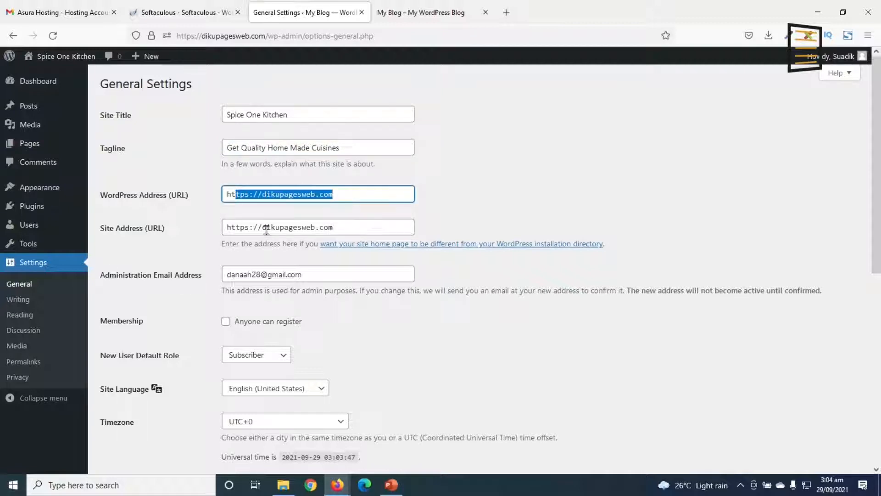
{"action": "left_click", "coordinate": [351, 193]}
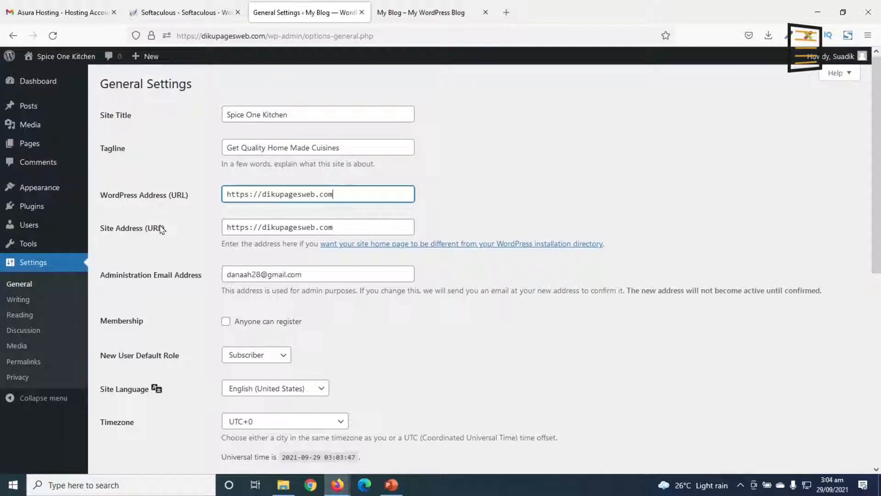
{"action": "double_click", "coordinate": [250, 194]}
{"action": "left_click", "coordinate": [252, 194]}
{"action": "mouse_move", "coordinate": [152, 41]}
{"action": "scroll", "coordinate": [236, 228], "scroll_direction": "down", "scroll_amount": 7}
{"action": "scroll", "coordinate": [472, 234], "scroll_direction": "up", "scroll_amount": 5}
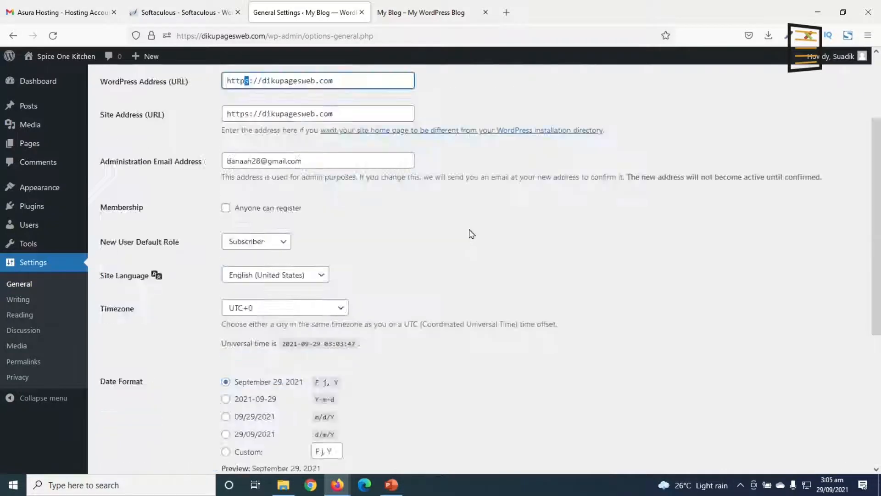
{"action": "scroll", "coordinate": [472, 234], "scroll_direction": "up", "scroll_amount": 2}
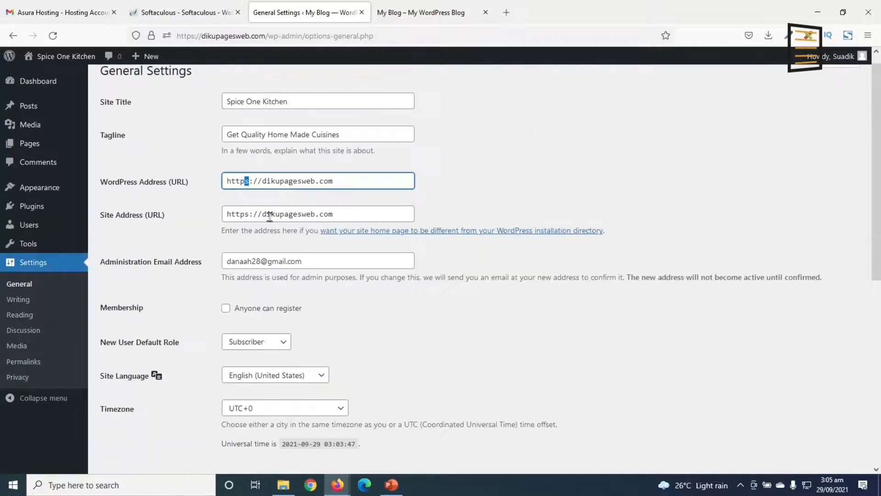
{"action": "left_click", "coordinate": [251, 180]}
{"action": "left_click", "coordinate": [328, 260]}
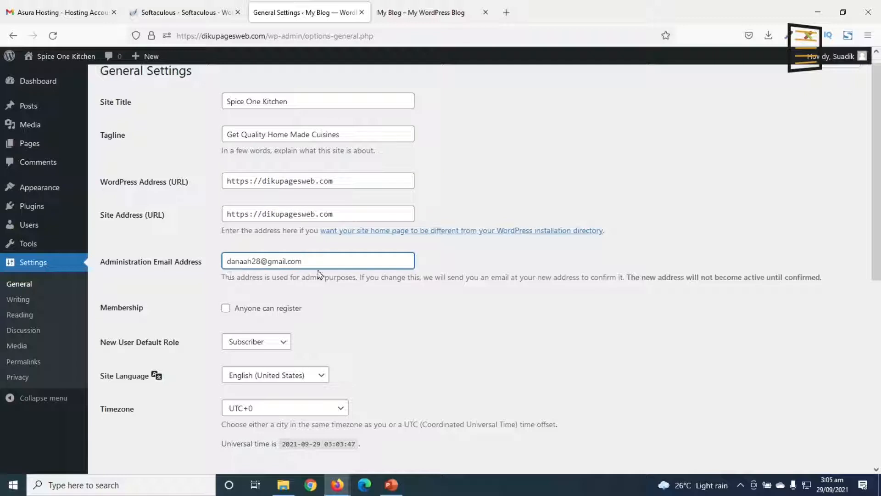
{"action": "left_click_drag", "start_coordinate": [320, 260], "coordinate": [199, 257]}
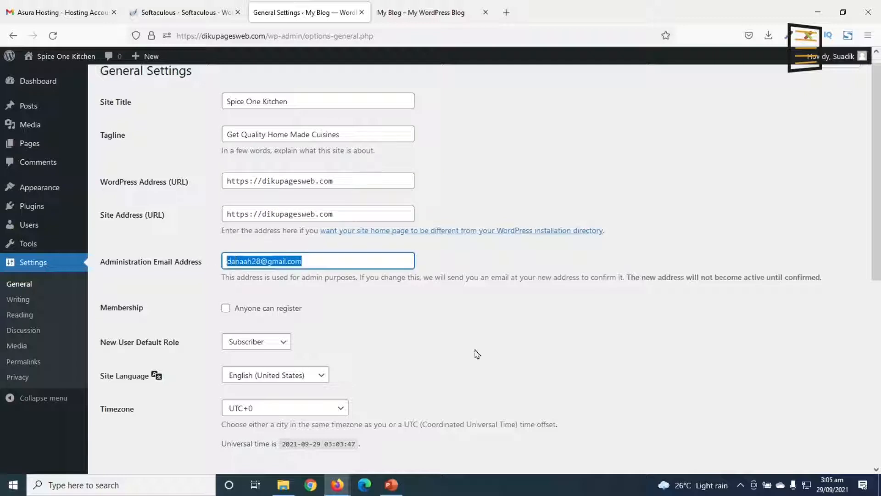
Enable membership so that anyone can register, and save the general settings
{"action": "left_click", "coordinate": [225, 308]}
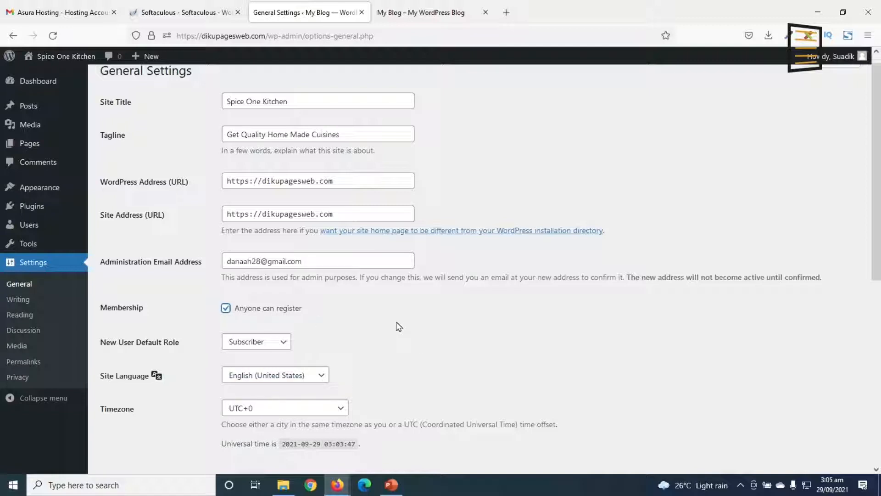
{"action": "scroll", "coordinate": [402, 325], "scroll_direction": "down", "scroll_amount": 7}
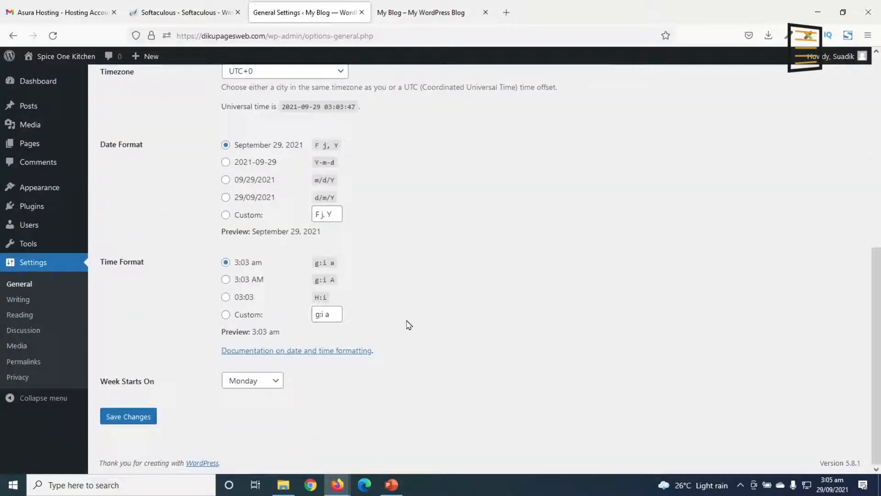
{"action": "left_click", "coordinate": [141, 417]}
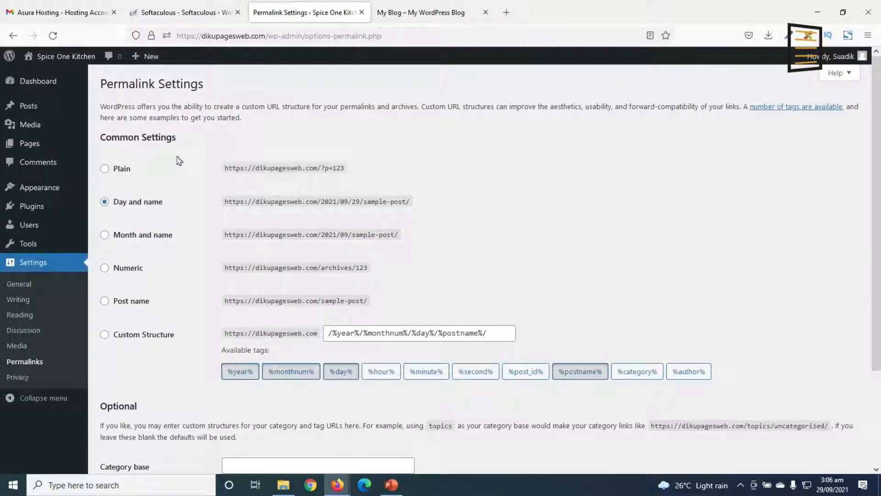
Set the permalink structure to Post name in the permalink settings and save the change
{"action": "left_click", "coordinate": [122, 301]}
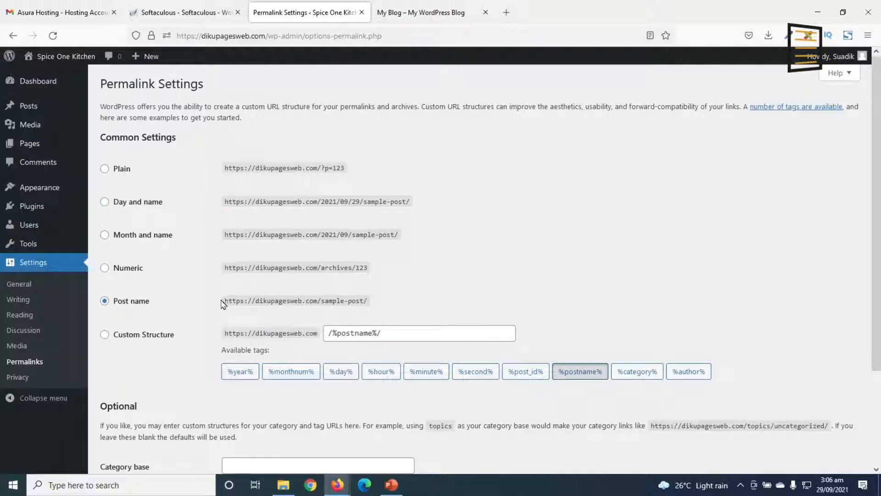
{"action": "left_click_drag", "start_coordinate": [225, 304], "coordinate": [386, 310]}
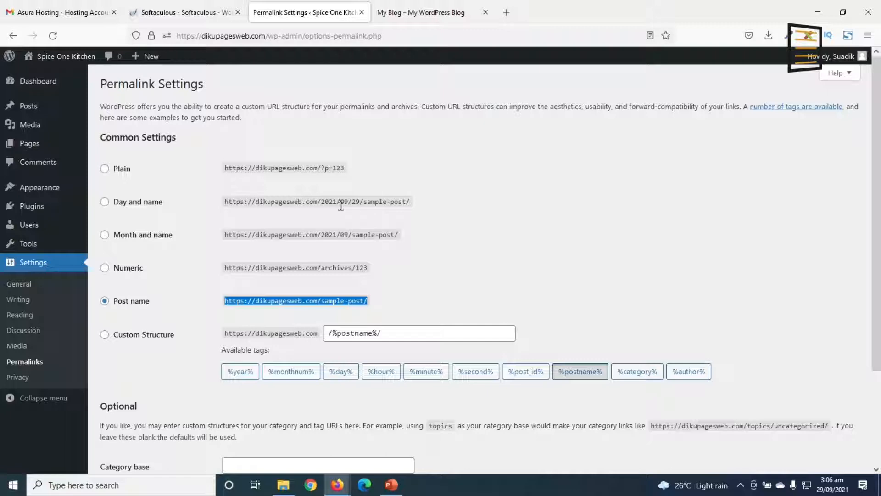
{"action": "scroll", "coordinate": [341, 206], "scroll_direction": "down", "scroll_amount": 3}
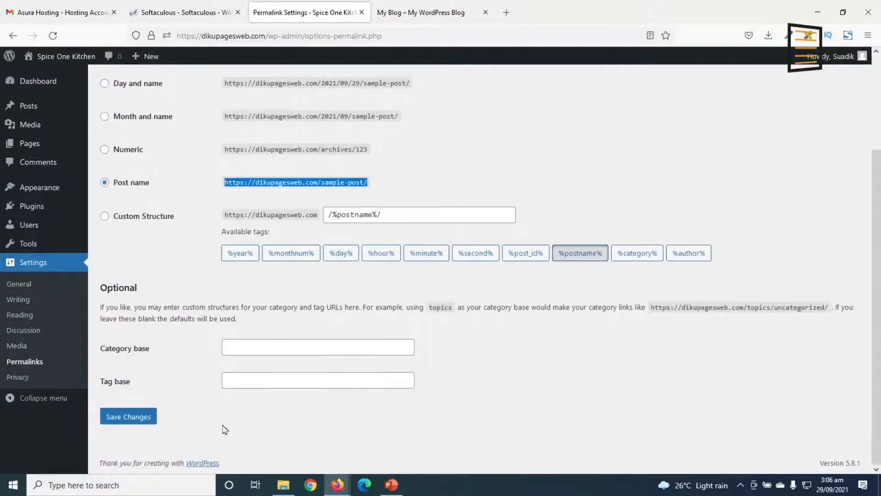
{"action": "left_click", "coordinate": [127, 418]}
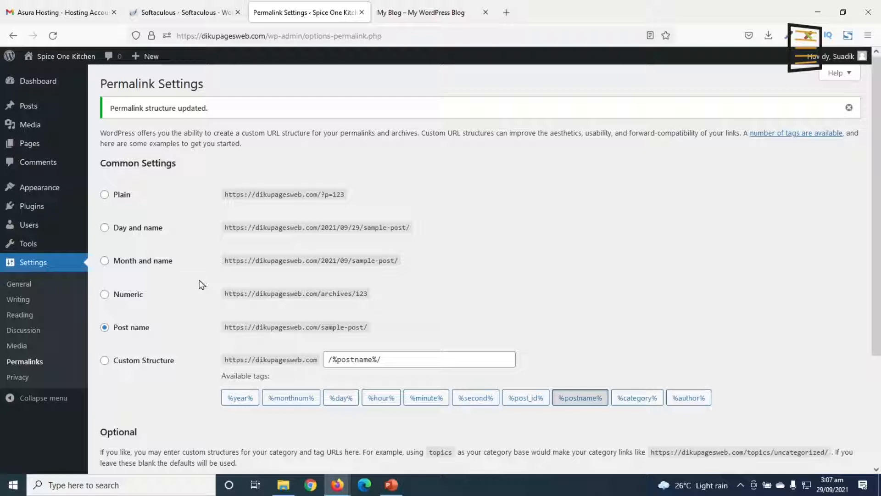
Search for "astra" among the themes available to add, then install and activate the Astra theme
{"action": "left_click", "coordinate": [49, 190]}
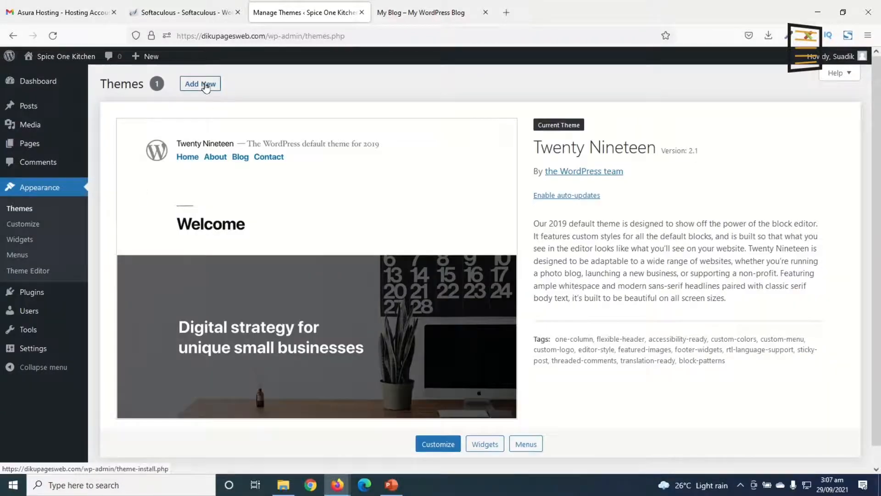
{"action": "left_click", "coordinate": [208, 87]}
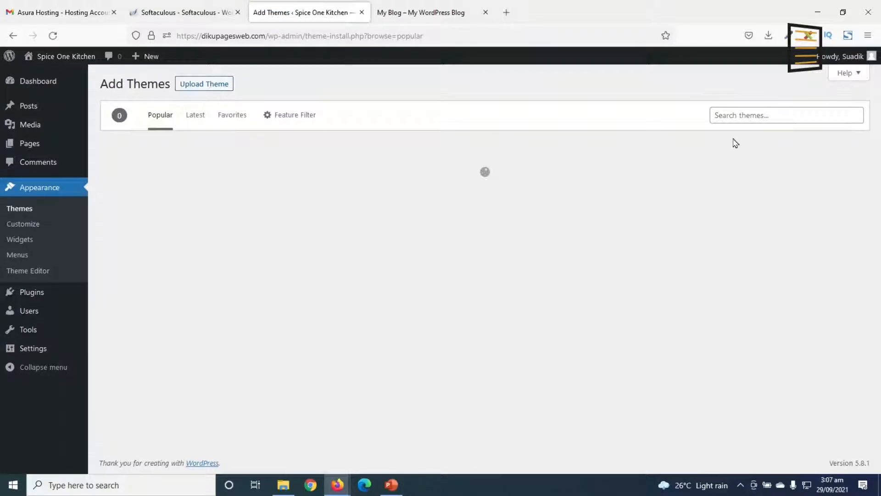
{"action": "left_click", "coordinate": [771, 114]}
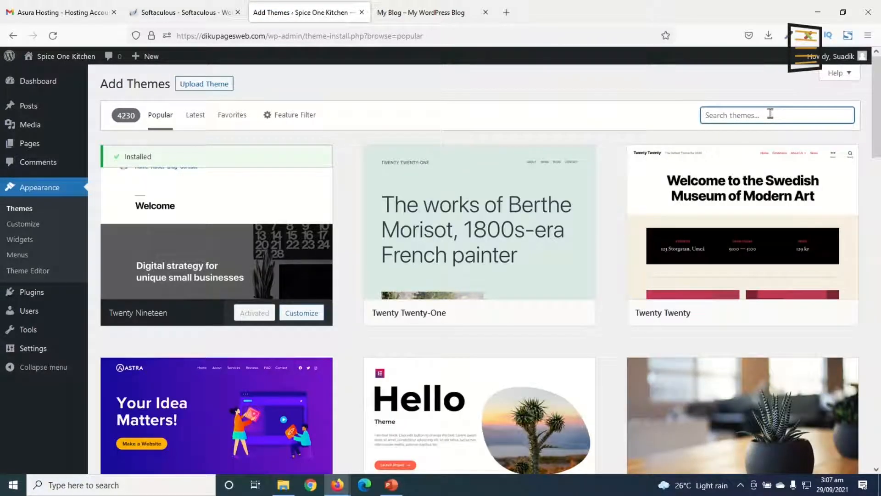
{"action": "type", "text": "astra"}
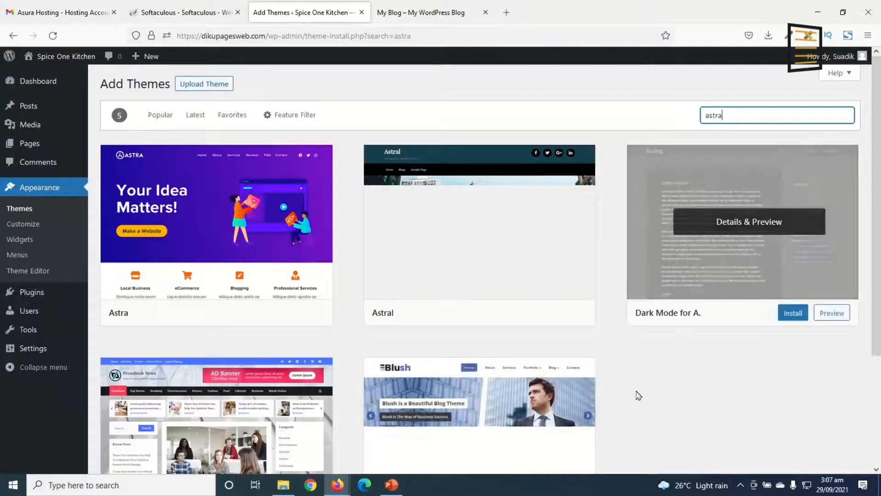
{"action": "mouse_move", "coordinate": [167, 221]}
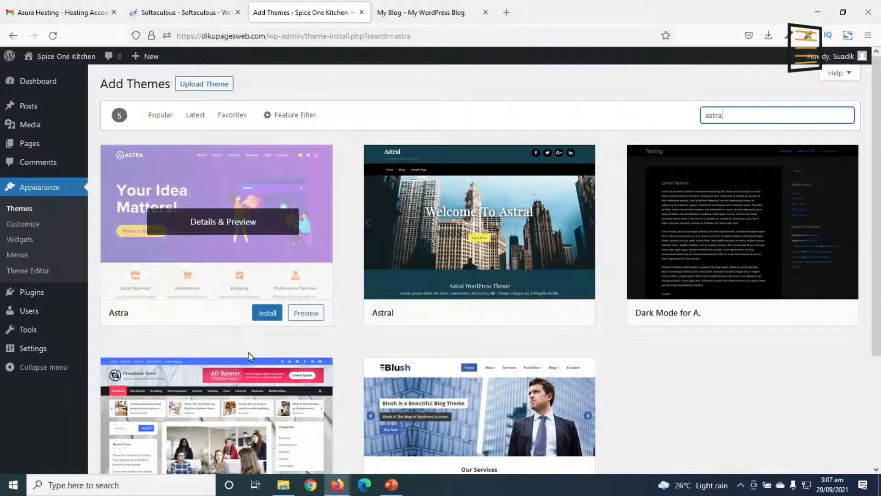
{"action": "left_click", "coordinate": [268, 314]}
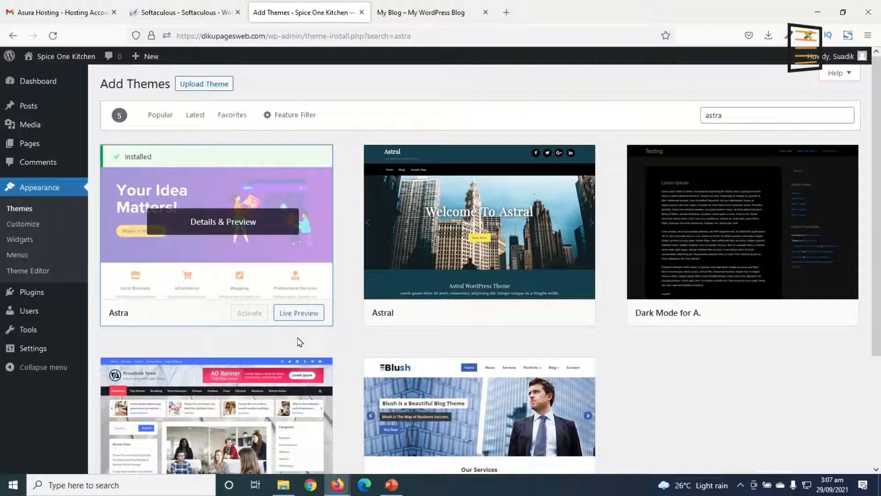
{"action": "left_click", "coordinate": [243, 315]}
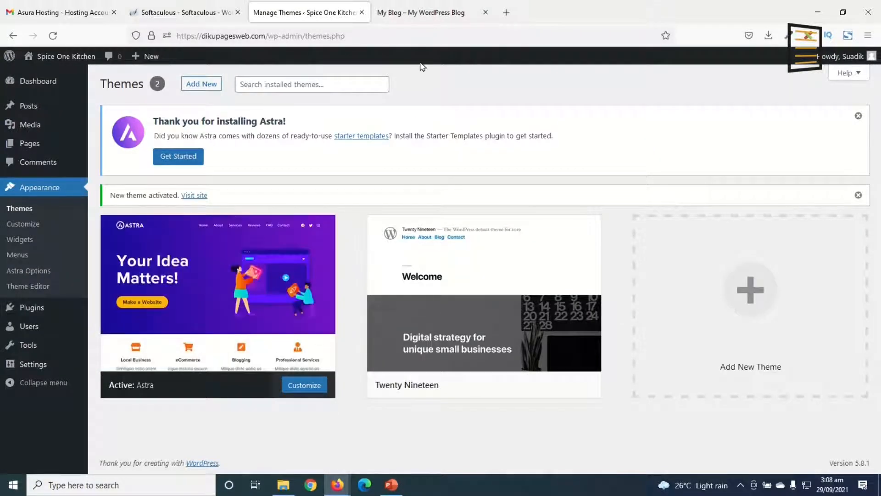
Reload the site's front end, look over the page with the Astra theme, and return to the themes page
{"action": "left_click", "coordinate": [414, 14]}
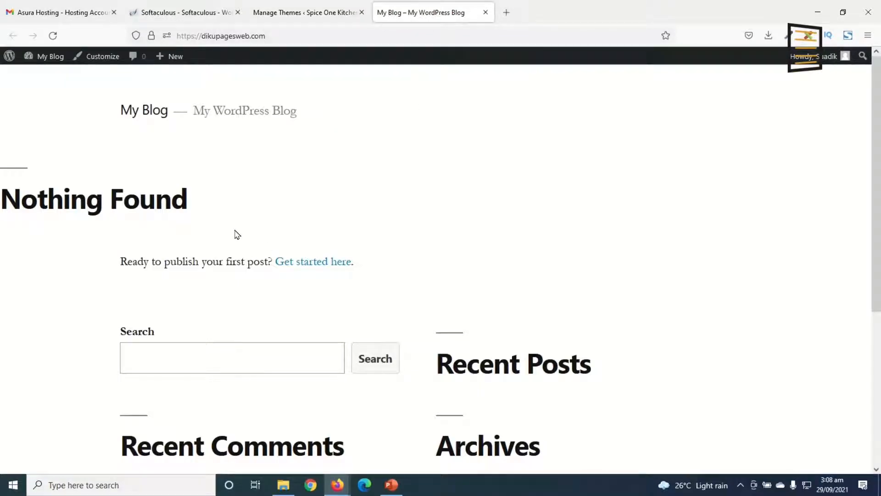
{"action": "left_click", "coordinate": [53, 36]}
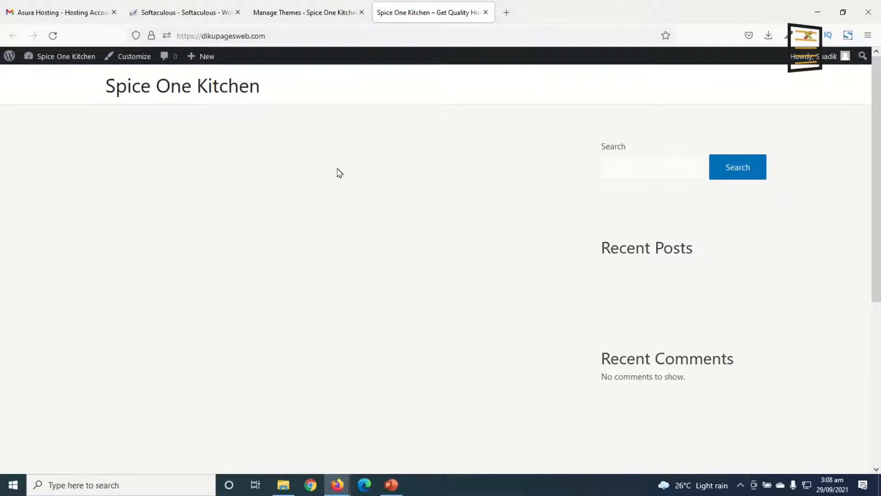
{"action": "scroll", "coordinate": [579, 266], "scroll_direction": "down", "scroll_amount": 5}
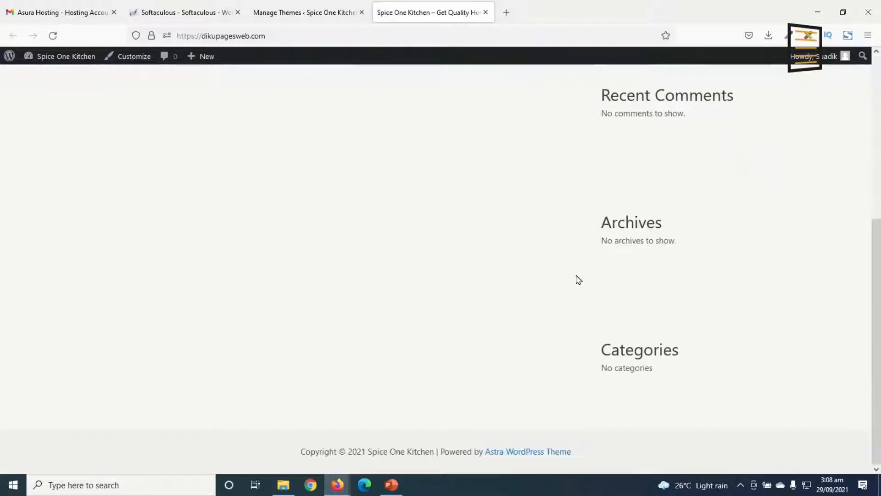
{"action": "scroll", "coordinate": [579, 282], "scroll_direction": "up", "scroll_amount": 5}
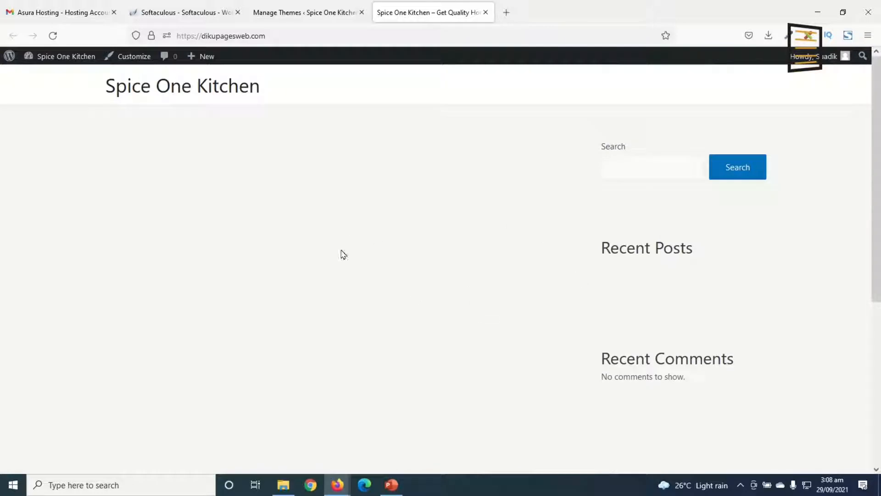
{"action": "left_click", "coordinate": [289, 16]}
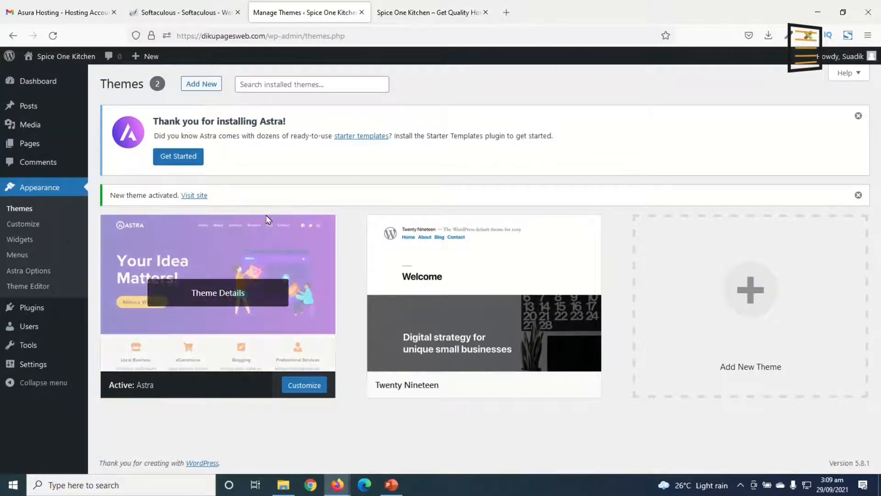
Get started with Starter Templates from the Astra notice and choose Elementor as the page builder
{"action": "left_click_drag", "start_coordinate": [154, 116], "coordinate": [585, 147]}
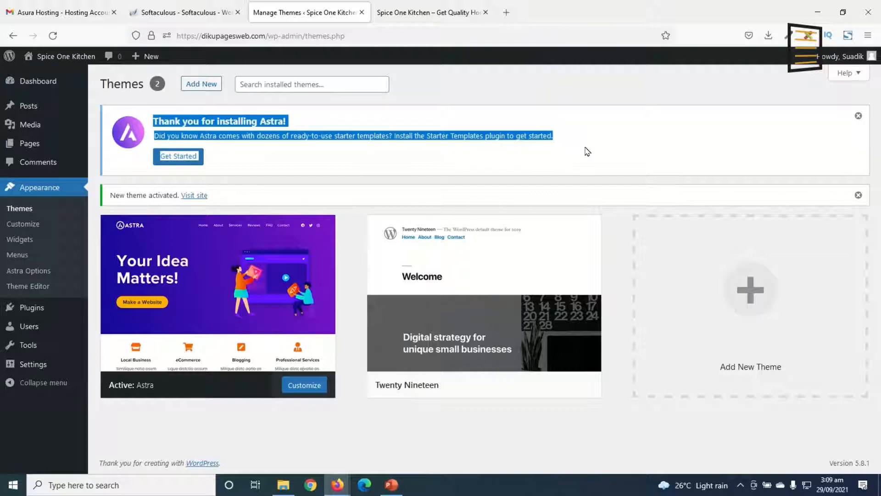
{"action": "left_click", "coordinate": [516, 176]}
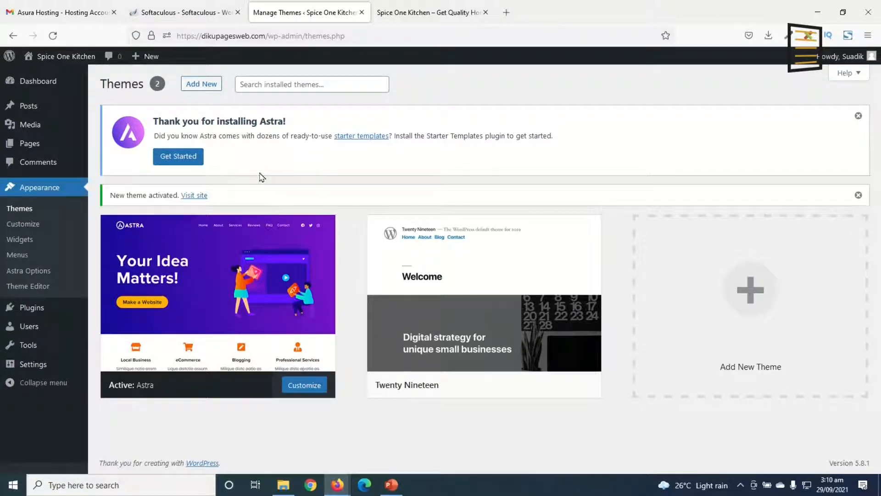
{"action": "left_click", "coordinate": [171, 157]}
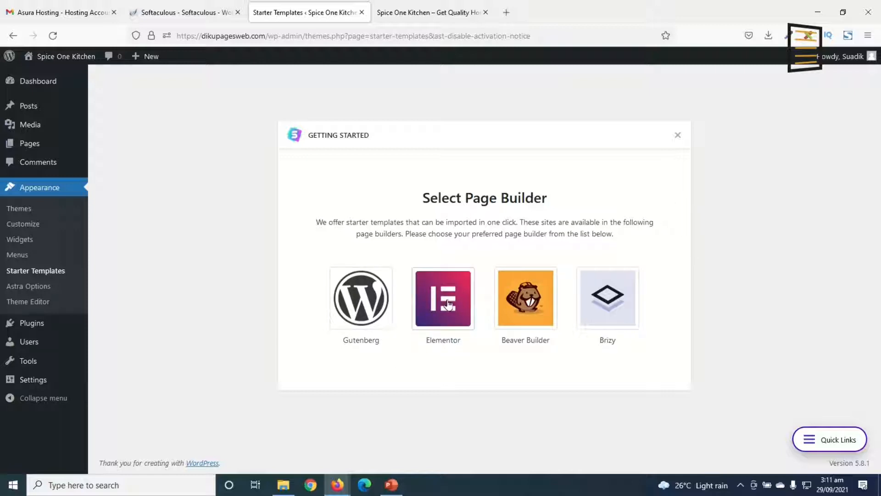
{"action": "left_click", "coordinate": [445, 342]}
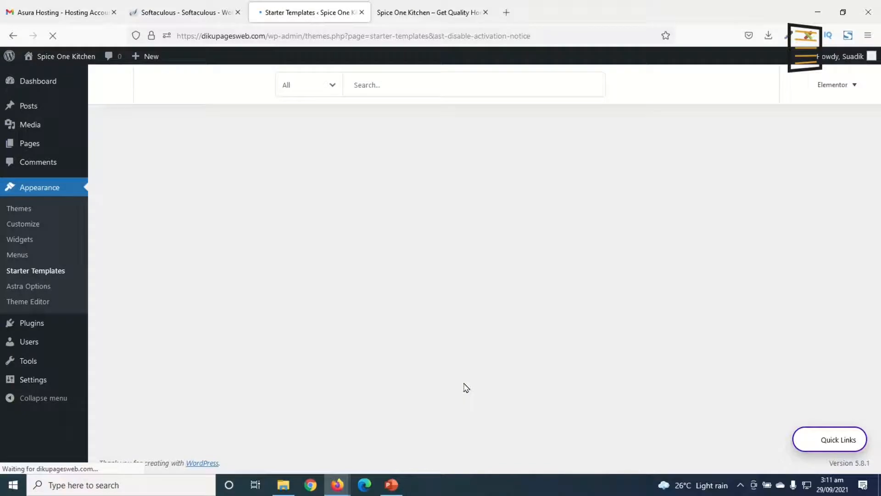
Browse the gallery of Elementor starter templates to compare the free and premium designs
{"action": "scroll", "coordinate": [582, 291], "scroll_direction": "down", "scroll_amount": 10}
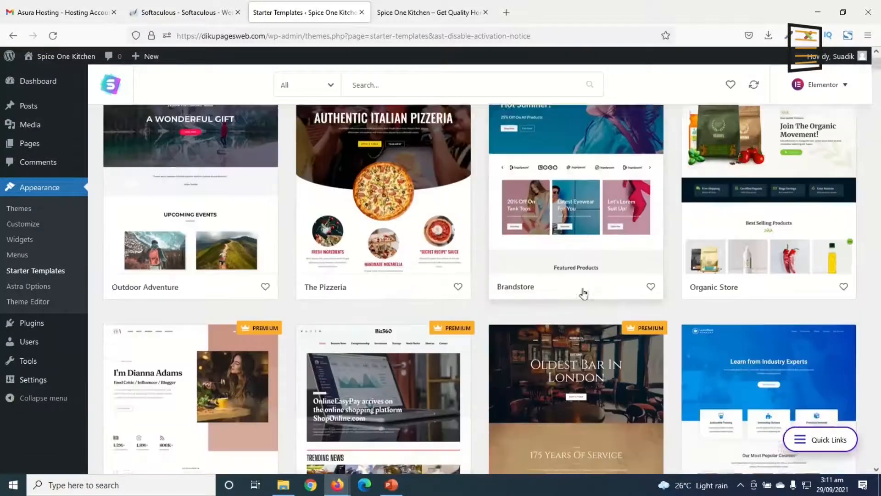
{"action": "scroll", "coordinate": [592, 286], "scroll_direction": "down", "scroll_amount": 20}
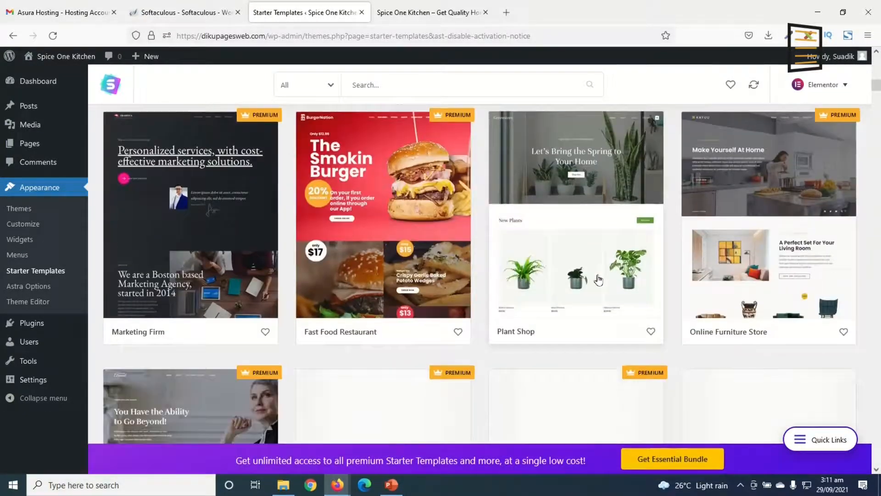
{"action": "scroll", "coordinate": [600, 279], "scroll_direction": "down", "scroll_amount": 9}
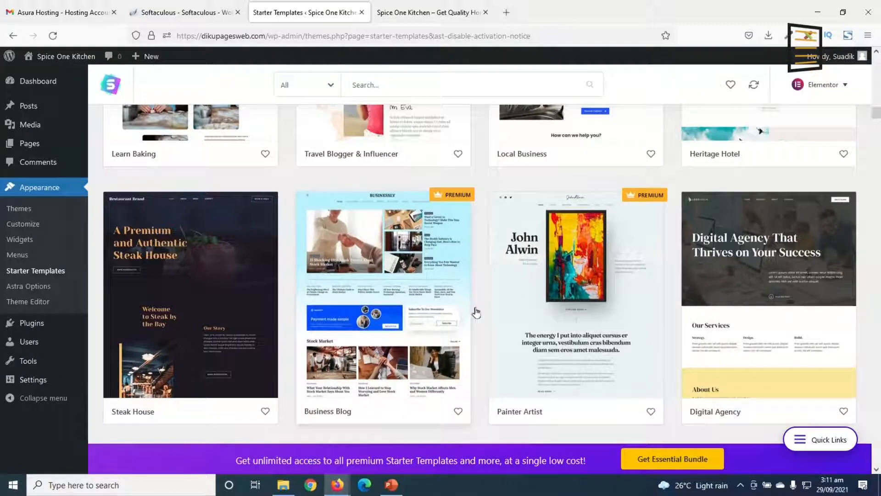
{"action": "scroll", "coordinate": [578, 287], "scroll_direction": "up", "scroll_amount": 1}
{"action": "scroll", "coordinate": [578, 287], "scroll_direction": "down", "scroll_amount": 12}
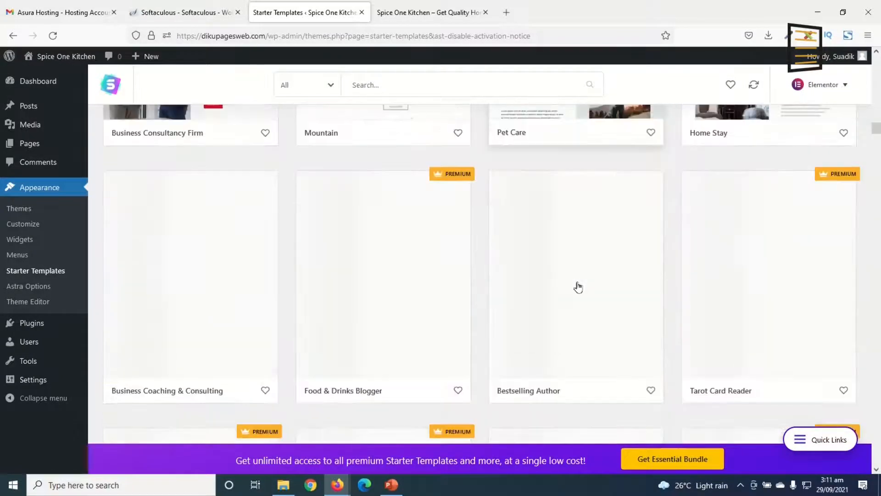
{"action": "scroll", "coordinate": [584, 287], "scroll_direction": "up", "scroll_amount": 15}
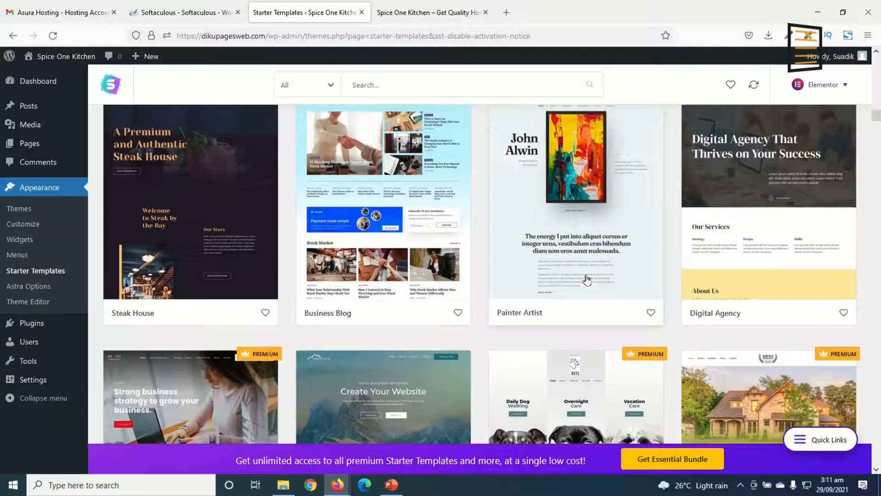
{"action": "scroll", "coordinate": [585, 265], "scroll_direction": "up", "scroll_amount": 5}
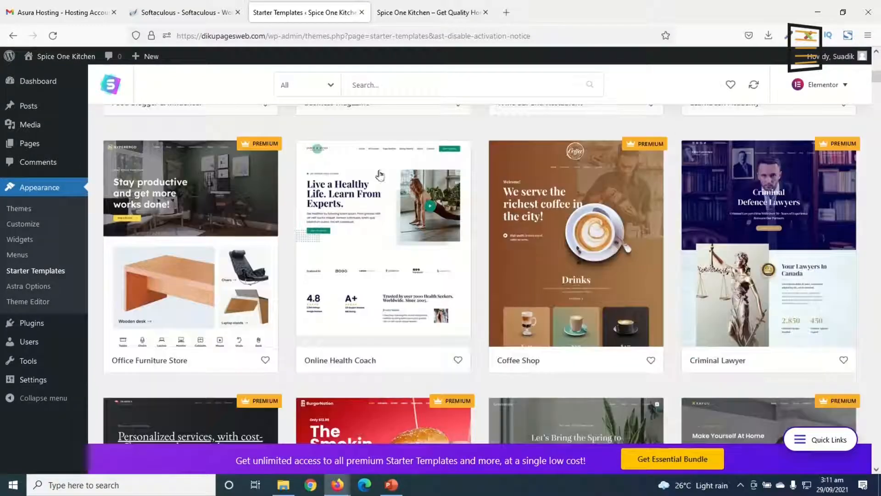
Filter the starter templates to free ones and search them for "restaurant"
{"action": "left_click", "coordinate": [307, 90]}
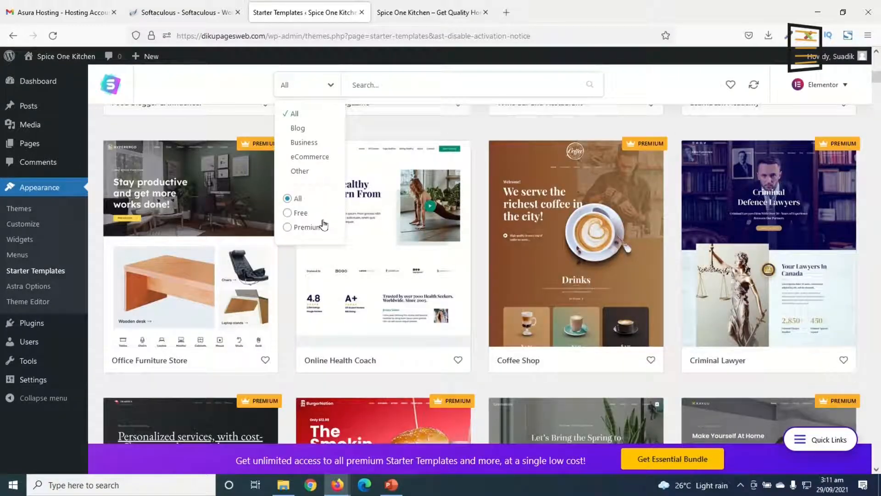
{"action": "left_click", "coordinate": [300, 214]}
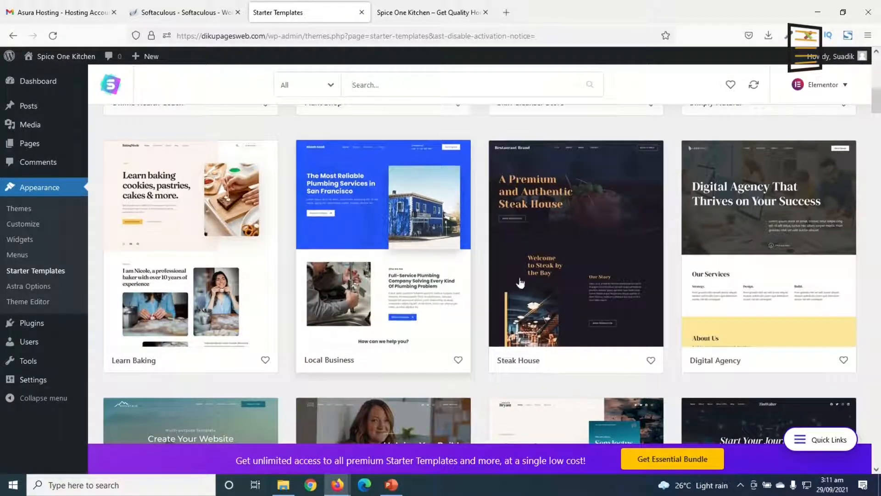
{"action": "left_click", "coordinate": [372, 85]}
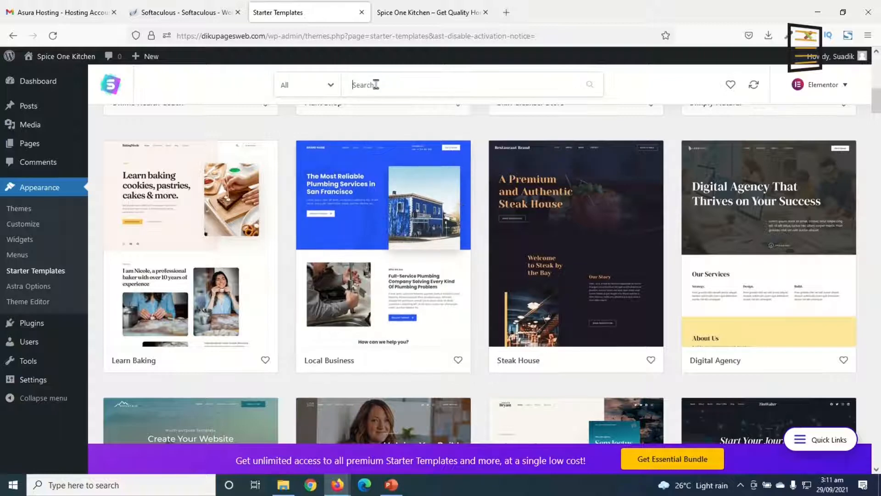
{"action": "type", "text": "re"}
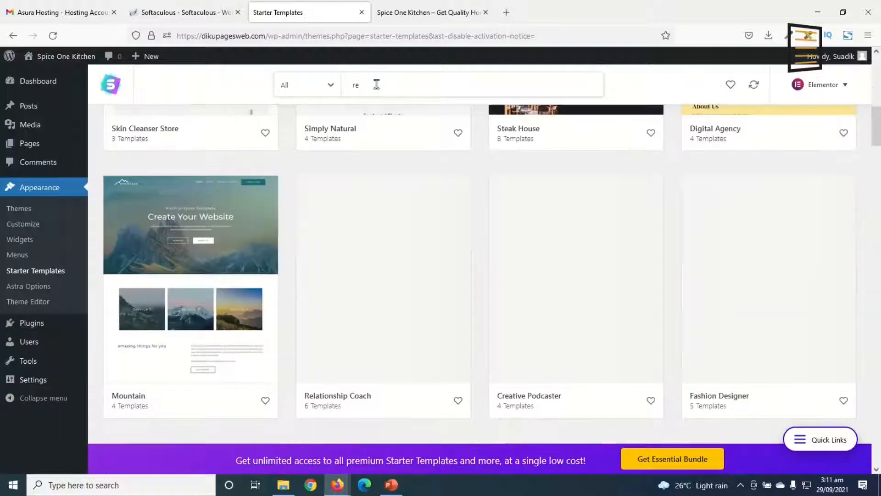
{"action": "type", "text": "staurant"}
{"action": "key", "text": "Return"}
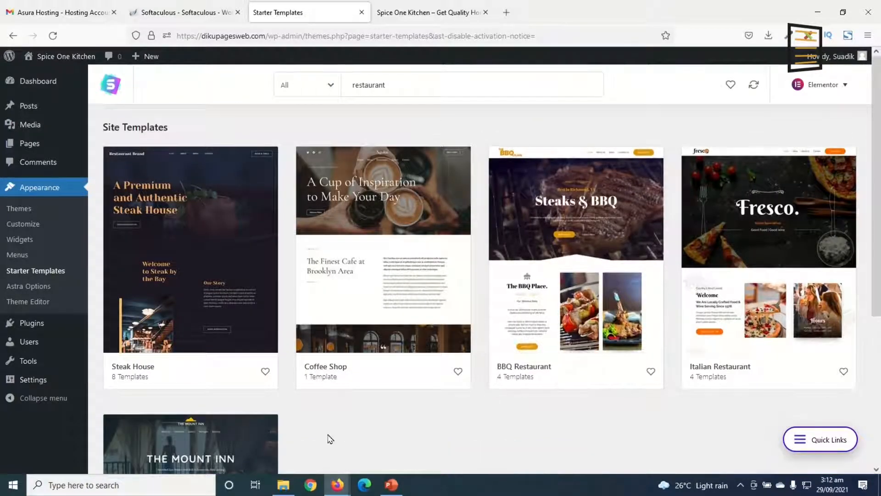
Examine the free restaurant site templates and compare their designs
{"action": "scroll", "coordinate": [427, 399], "scroll_direction": "down", "scroll_amount": 3}
{"action": "scroll", "coordinate": [448, 394], "scroll_direction": "up", "scroll_amount": 3}
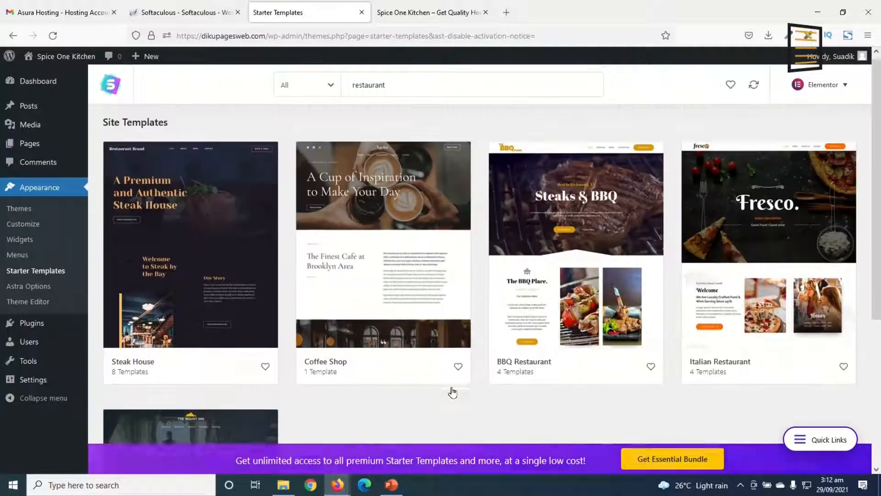
{"action": "scroll", "coordinate": [370, 372], "scroll_direction": "down", "scroll_amount": 5}
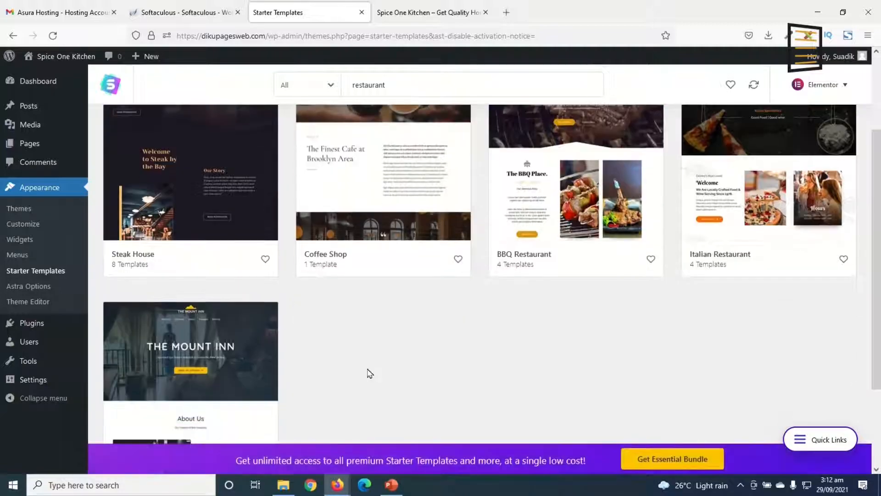
{"action": "scroll", "coordinate": [369, 372], "scroll_direction": "up", "scroll_amount": 5}
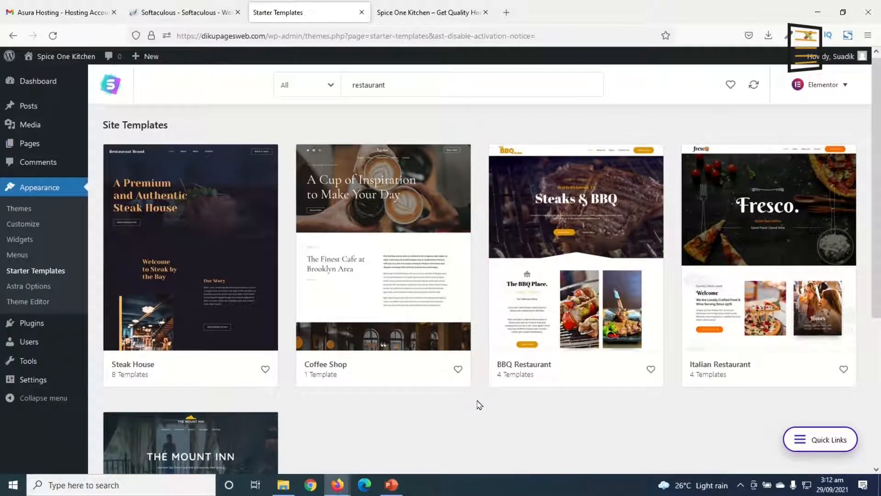
{"action": "scroll", "coordinate": [479, 405], "scroll_direction": "down", "scroll_amount": 3}
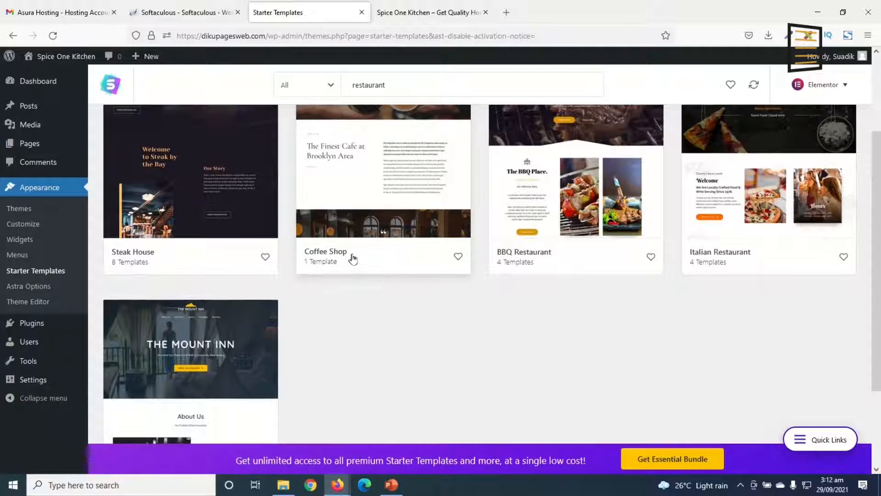
{"action": "scroll", "coordinate": [352, 258], "scroll_direction": "down", "scroll_amount": 3}
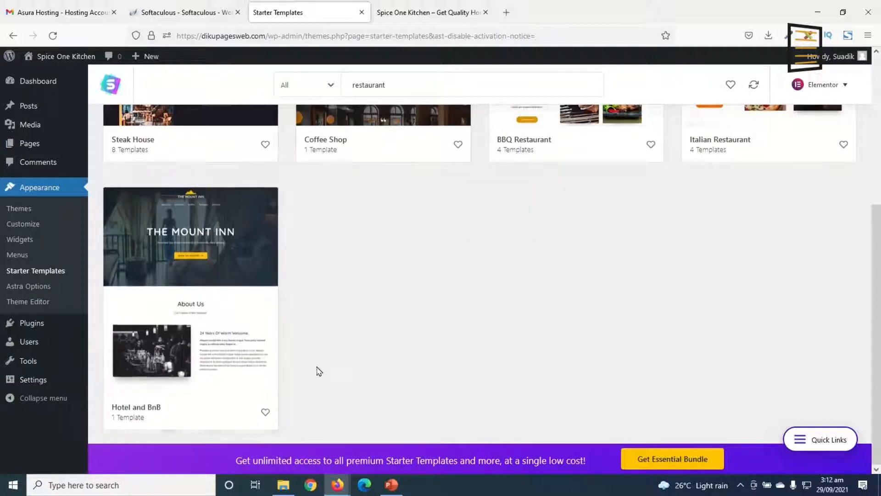
{"action": "scroll", "coordinate": [312, 363], "scroll_direction": "up", "scroll_amount": 3}
{"action": "scroll", "coordinate": [170, 229], "scroll_direction": "up", "scroll_amount": 2}
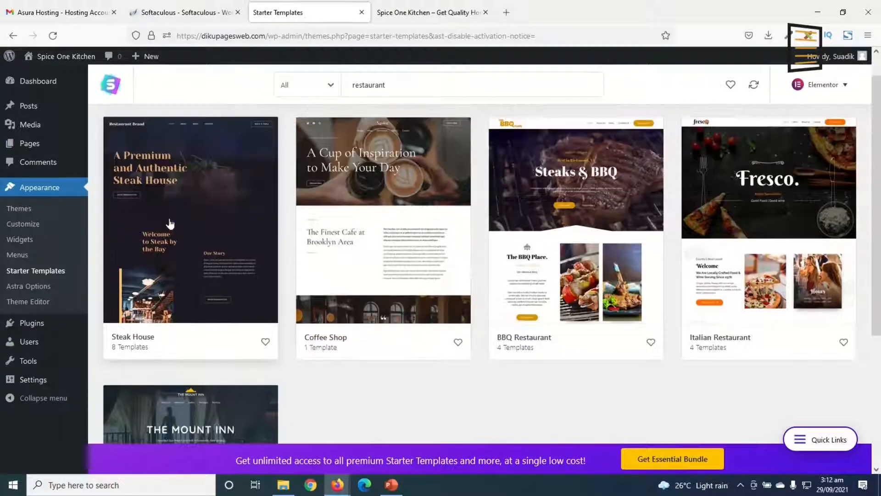
{"action": "scroll", "coordinate": [170, 224], "scroll_direction": "up", "scroll_amount": 1}
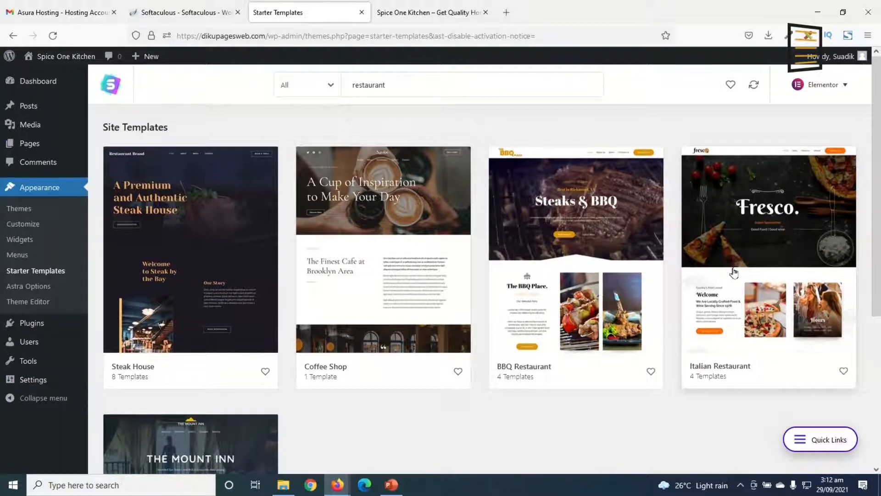
Open the Italian Restaurant template and preview its Menu, About Us and Contact pages
{"action": "left_click", "coordinate": [753, 235]}
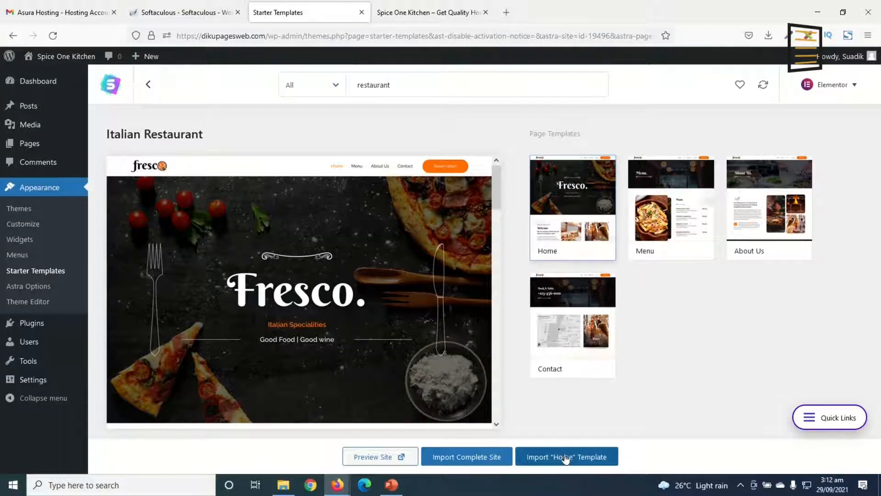
{"action": "left_click", "coordinate": [666, 214]}
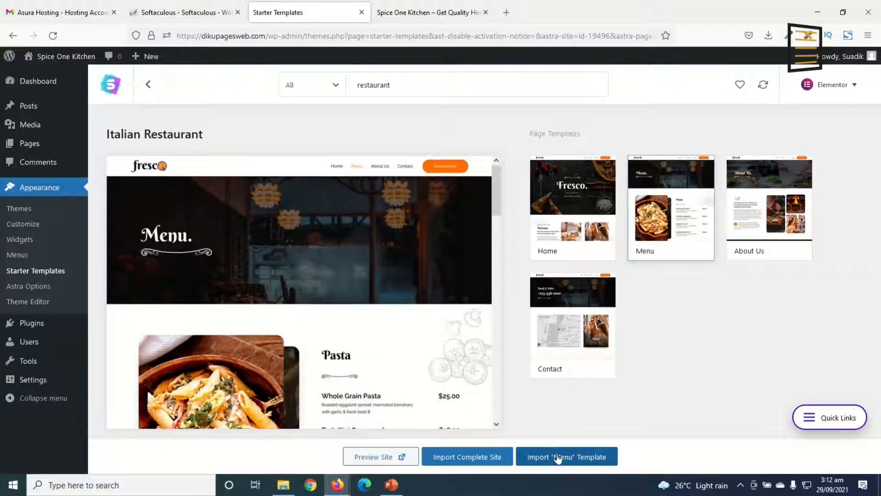
{"action": "left_click", "coordinate": [777, 209]}
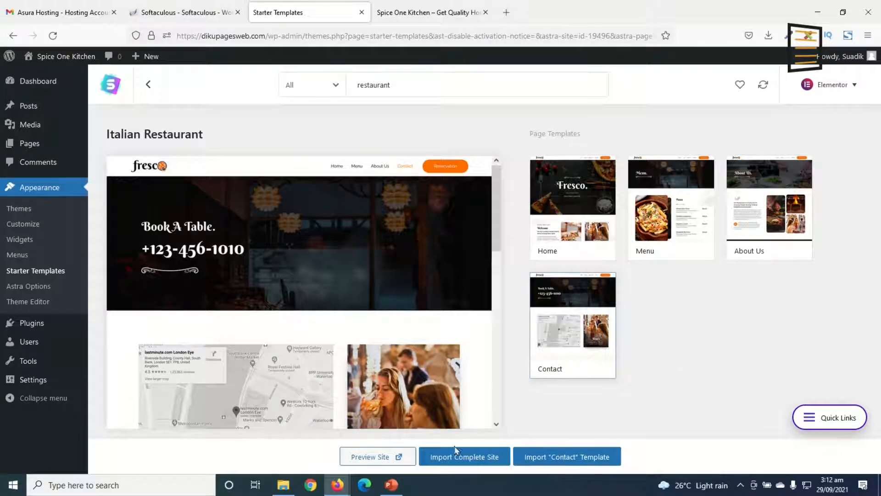
Import the complete Italian Restaurant site, answering Beginner and Myself/My company, and skip entering the name and email details
{"action": "left_click", "coordinate": [465, 458]}
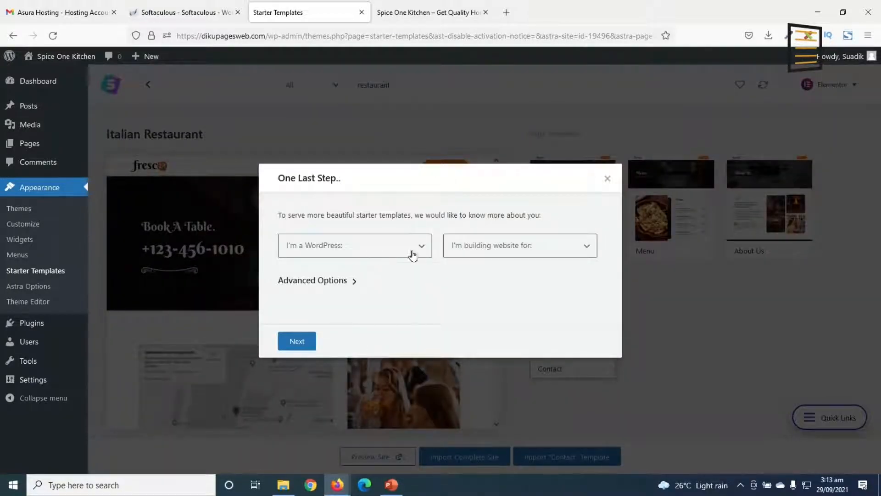
{"action": "left_click", "coordinate": [365, 254]}
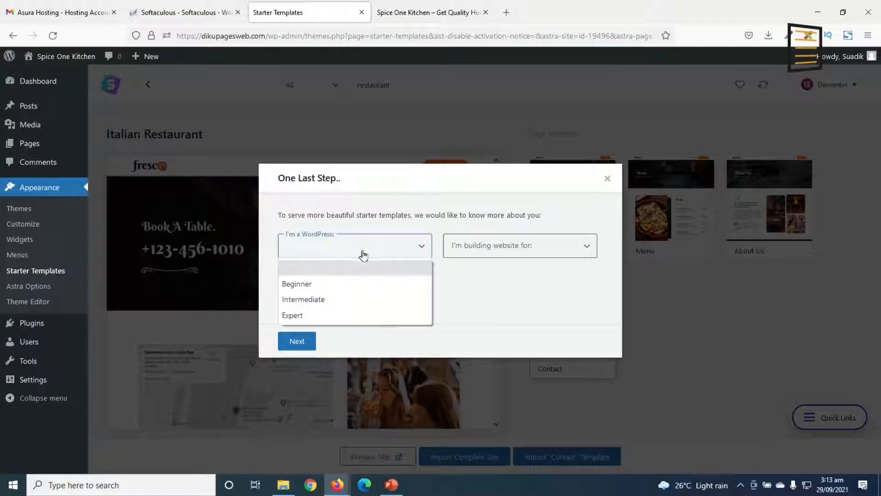
{"action": "left_click", "coordinate": [329, 284]}
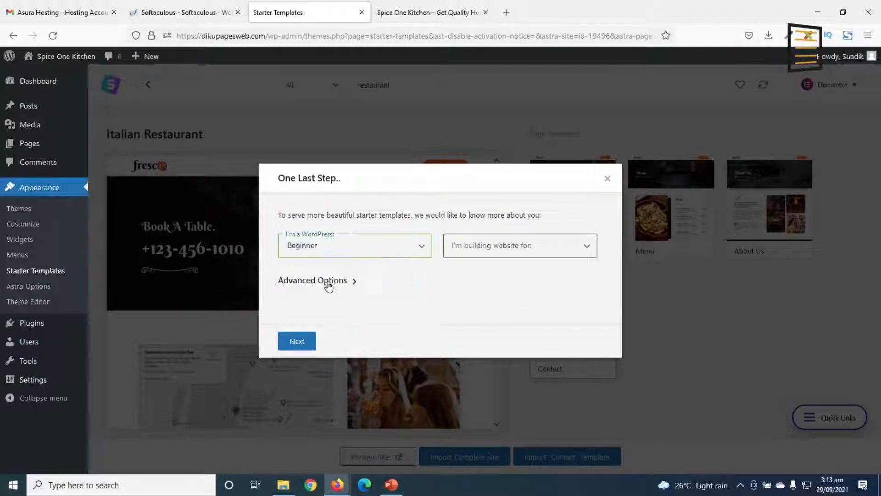
{"action": "left_click", "coordinate": [542, 256]}
{"action": "left_click", "coordinate": [507, 284]}
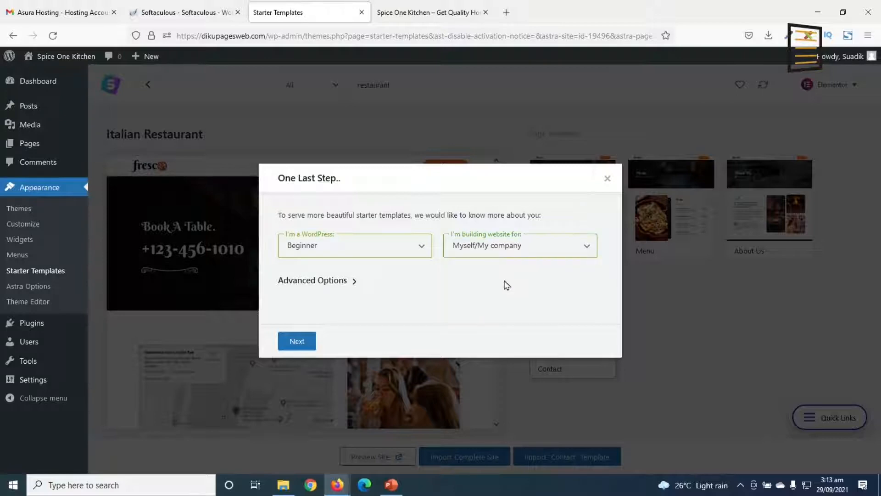
{"action": "left_click", "coordinate": [303, 346]}
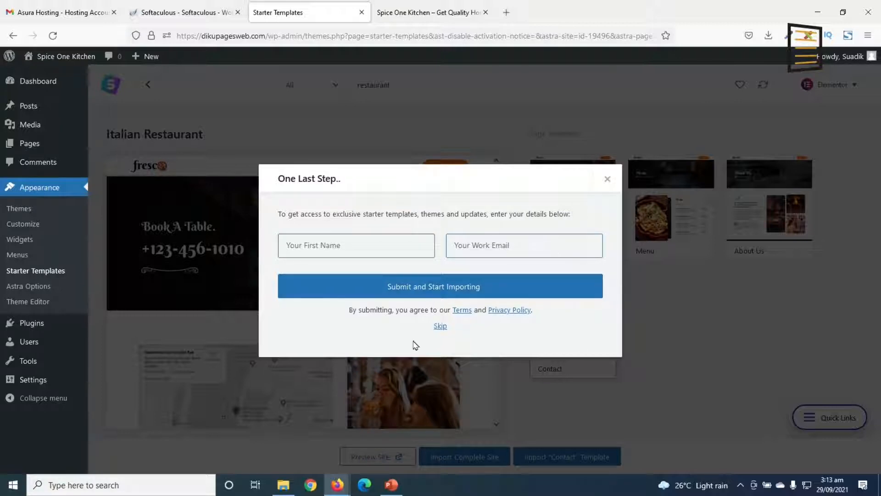
{"action": "left_click", "coordinate": [440, 326]}
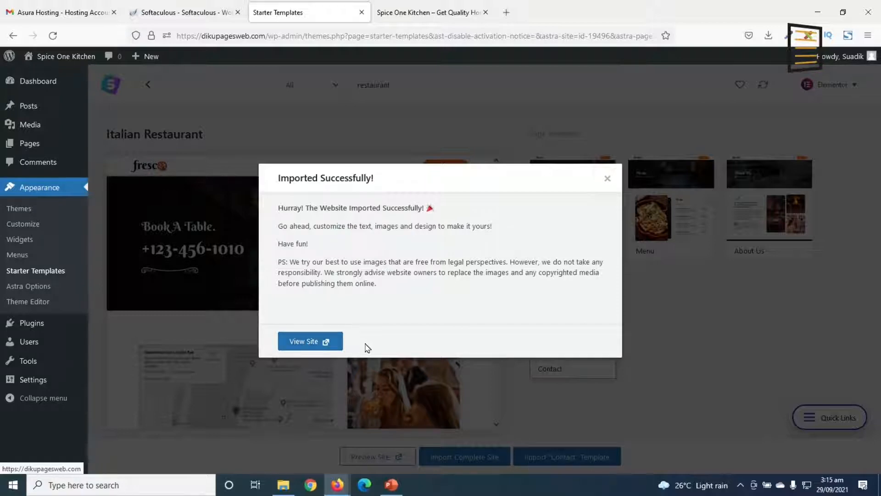
Reload the site's front end and look over the imported home page from its header to its reservations section
{"action": "left_click", "coordinate": [407, 13]}
{"action": "left_click", "coordinate": [54, 36]}
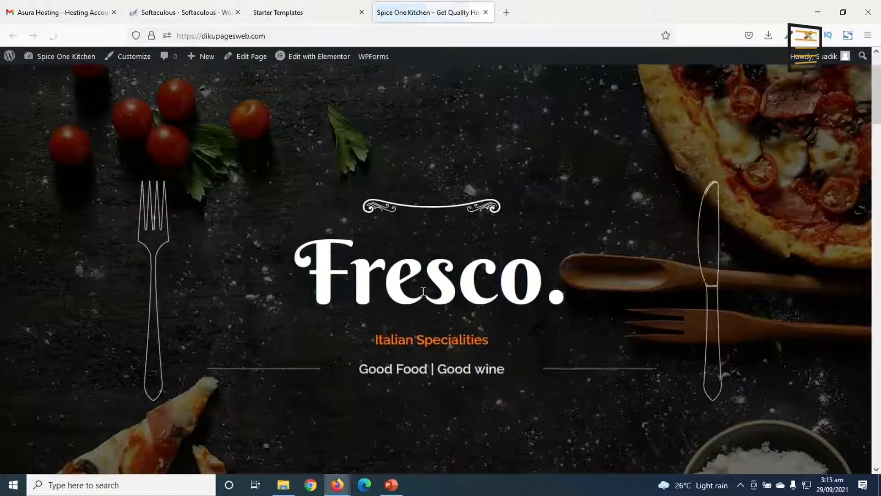
{"action": "scroll", "coordinate": [425, 291], "scroll_direction": "down", "scroll_amount": 6}
{"action": "scroll", "coordinate": [443, 299], "scroll_direction": "down", "scroll_amount": 15}
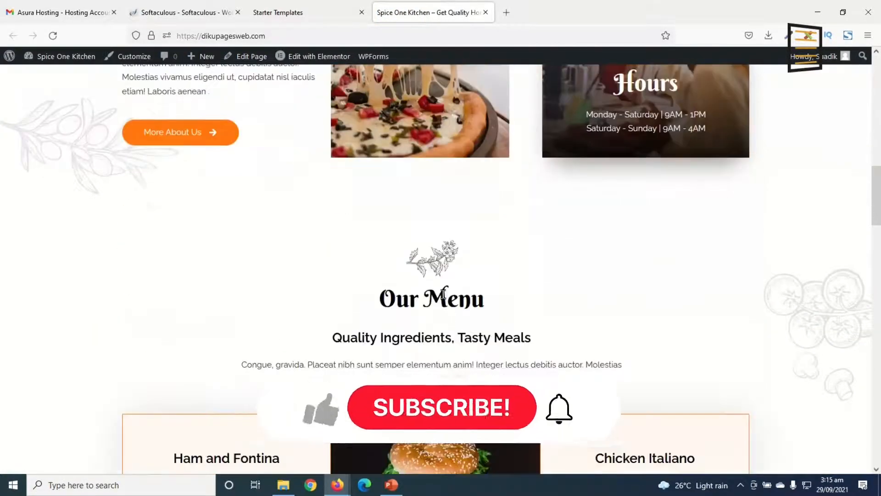
{"action": "scroll", "coordinate": [450, 298], "scroll_direction": "down", "scroll_amount": 12}
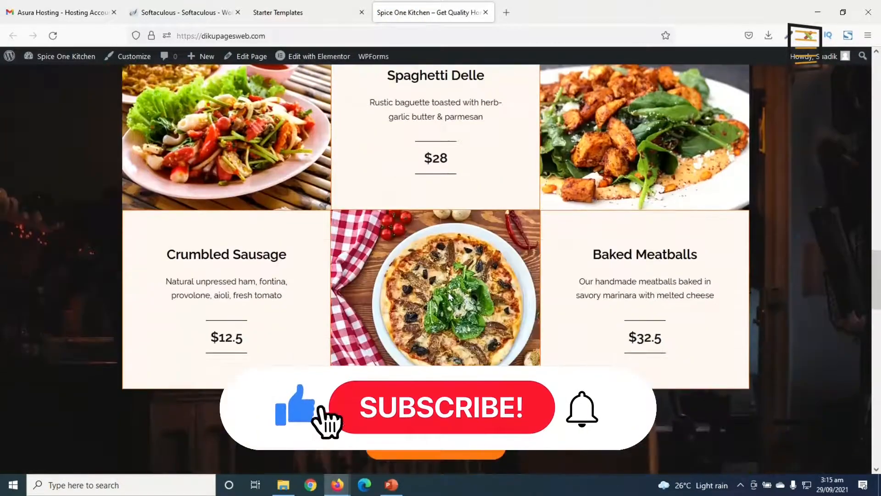
{"action": "scroll", "coordinate": [454, 298], "scroll_direction": "down", "scroll_amount": 12}
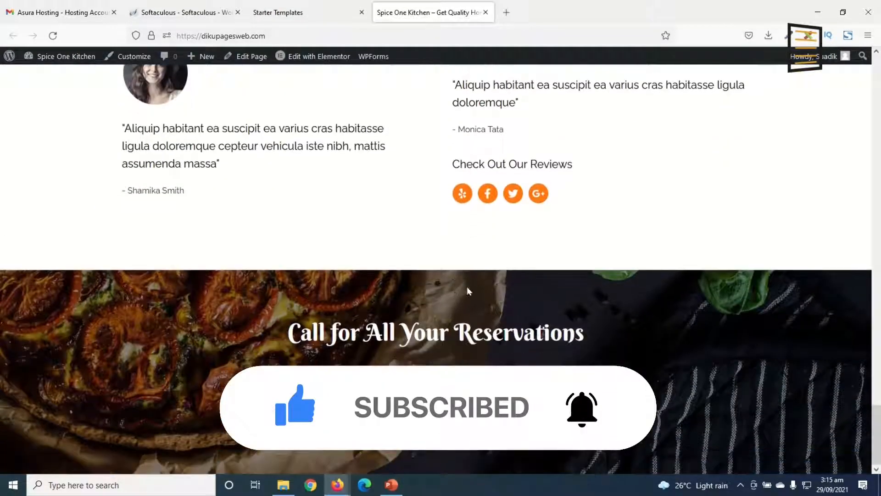
{"action": "scroll", "coordinate": [464, 294], "scroll_direction": "up", "scroll_amount": 20}
{"action": "scroll", "coordinate": [479, 276], "scroll_direction": "up", "scroll_amount": 10}
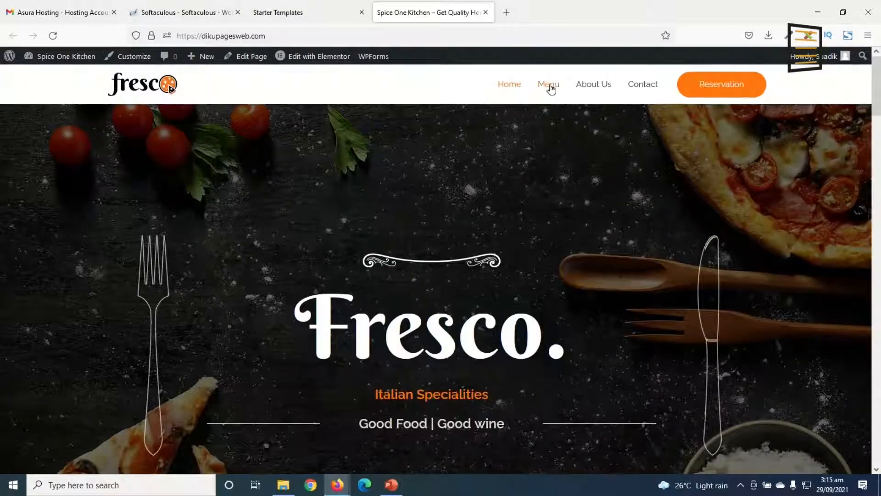
Open the site's Menu page and look through its dishes down to the footer
{"action": "left_click", "coordinate": [551, 86]}
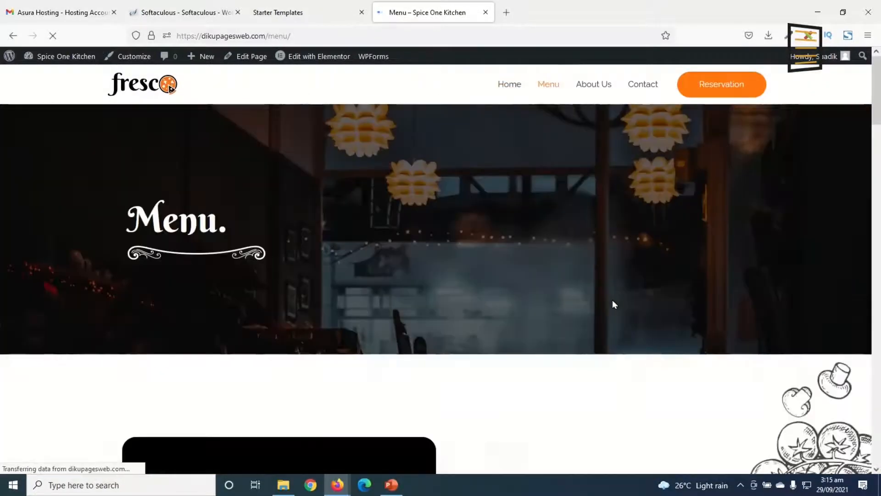
{"action": "scroll", "coordinate": [623, 301], "scroll_direction": "down", "scroll_amount": 14}
{"action": "scroll", "coordinate": [631, 310], "scroll_direction": "down", "scroll_amount": 20}
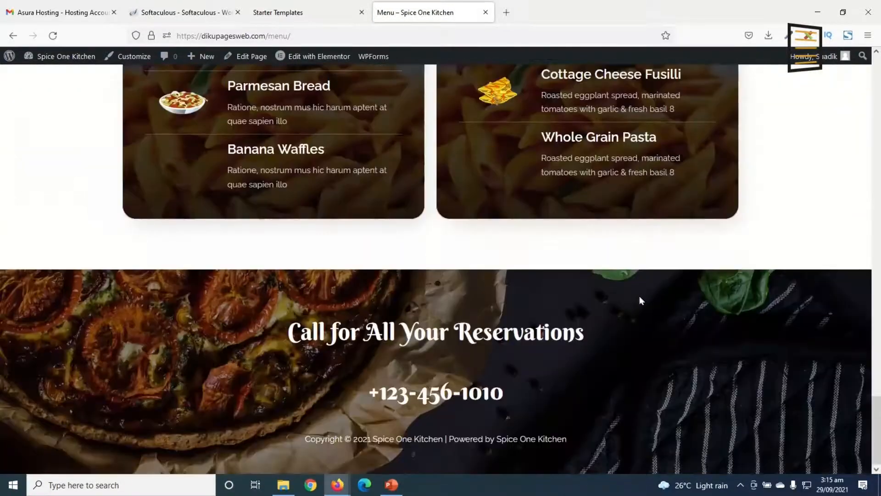
{"action": "scroll", "coordinate": [641, 298], "scroll_direction": "up", "scroll_amount": 20}
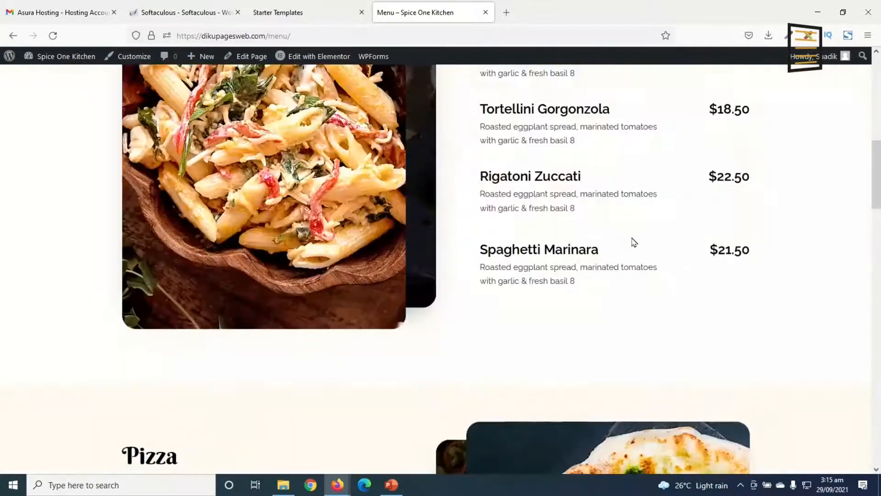
Open the site's About Us page and look through its story, chefs, testimonial and recommendation sections
{"action": "scroll", "coordinate": [635, 242], "scroll_direction": "up", "scroll_amount": 14}
{"action": "left_click", "coordinate": [580, 92]}
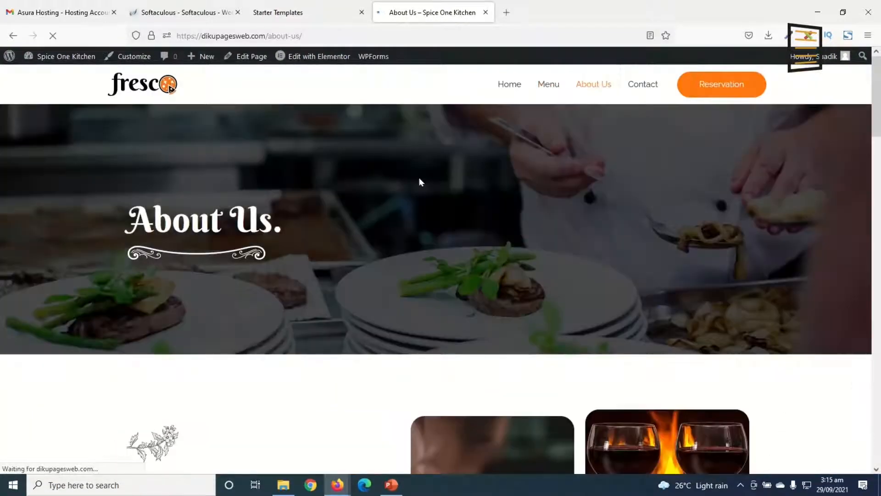
{"action": "scroll", "coordinate": [524, 303], "scroll_direction": "down", "scroll_amount": 10}
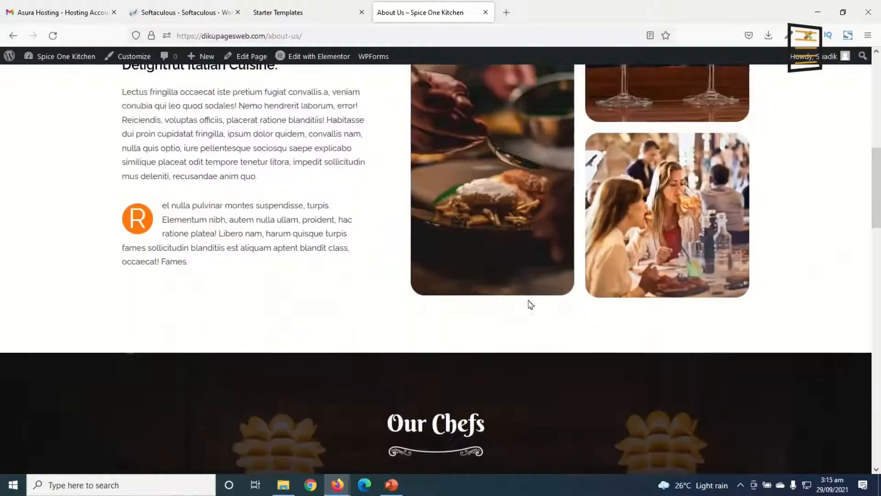
{"action": "scroll", "coordinate": [530, 301], "scroll_direction": "down", "scroll_amount": 20}
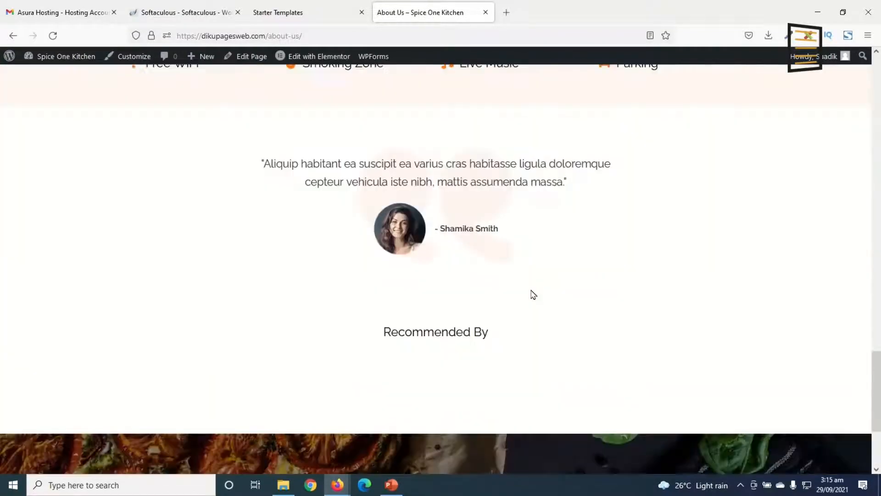
{"action": "scroll", "coordinate": [531, 289], "scroll_direction": "down", "scroll_amount": 4}
{"action": "scroll", "coordinate": [530, 290], "scroll_direction": "up", "scroll_amount": 15}
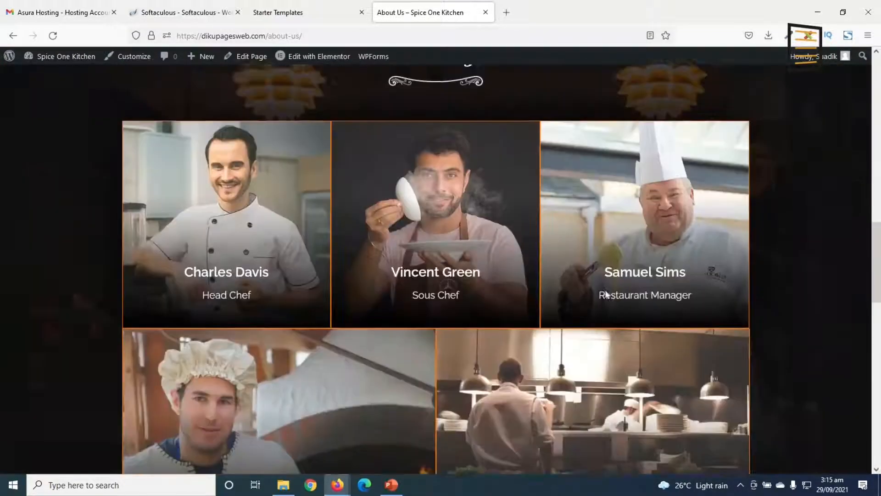
{"action": "scroll", "coordinate": [605, 285], "scroll_direction": "up", "scroll_amount": 15}
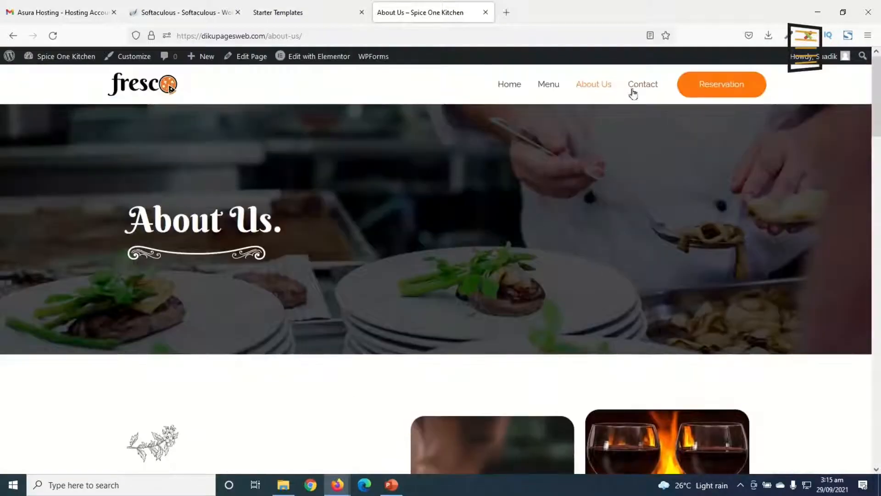
Open the Contact page, look over its map, opening hours, enquiry form and footer, and try the header's Reservation button
{"action": "left_click", "coordinate": [633, 92]}
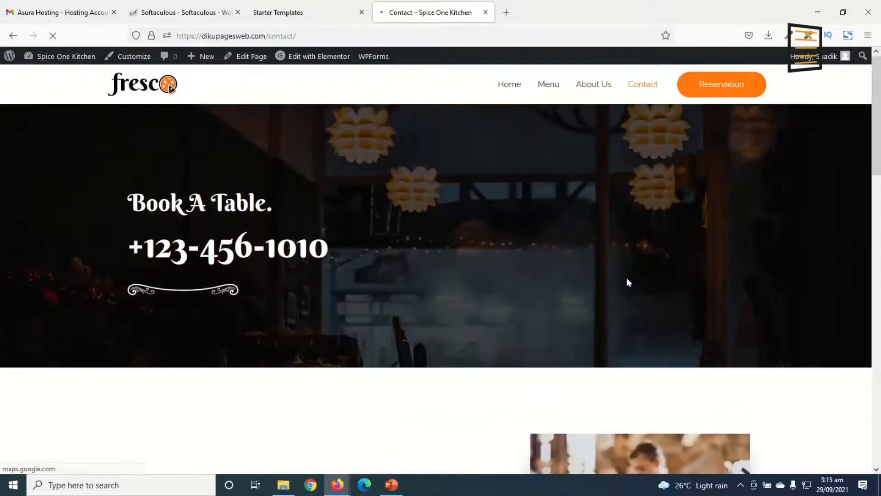
{"action": "scroll", "coordinate": [629, 284], "scroll_direction": "down", "scroll_amount": 10}
{"action": "scroll", "coordinate": [631, 289], "scroll_direction": "up", "scroll_amount": 7}
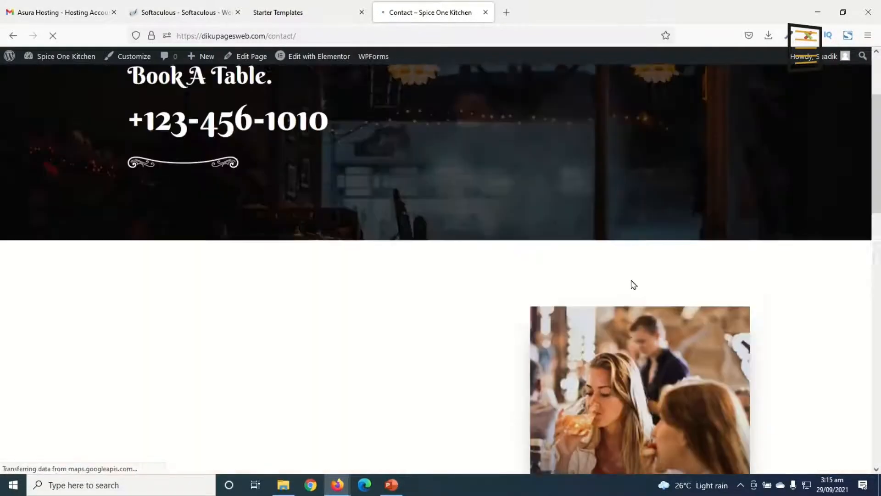
{"action": "scroll", "coordinate": [634, 280], "scroll_direction": "down", "scroll_amount": 10}
{"action": "scroll", "coordinate": [639, 267], "scroll_direction": "down", "scroll_amount": 2}
{"action": "scroll", "coordinate": [640, 266], "scroll_direction": "up", "scroll_amount": 12}
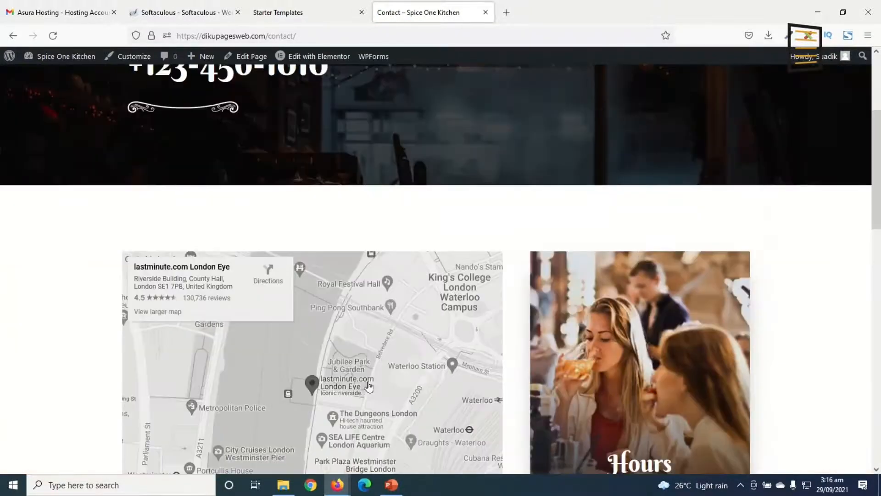
{"action": "scroll", "coordinate": [386, 370], "scroll_direction": "down", "scroll_amount": 2}
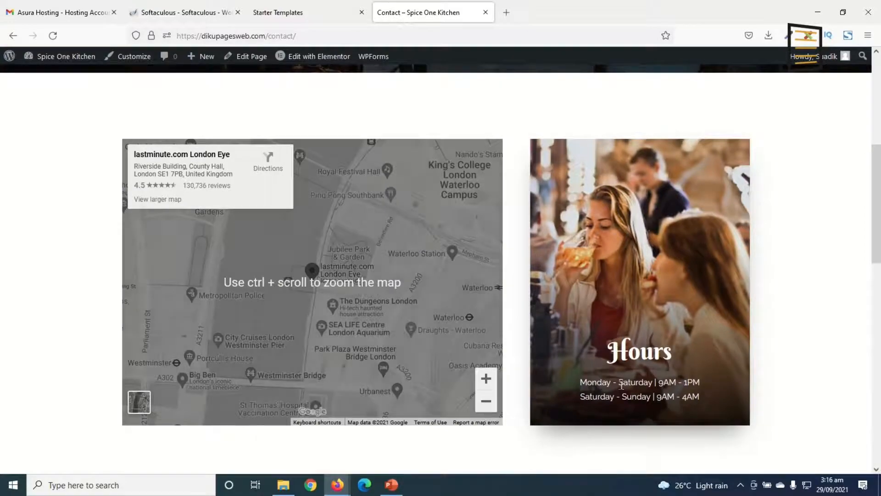
{"action": "scroll", "coordinate": [633, 391], "scroll_direction": "down", "scroll_amount": 9}
{"action": "scroll", "coordinate": [647, 388], "scroll_direction": "down", "scroll_amount": 3}
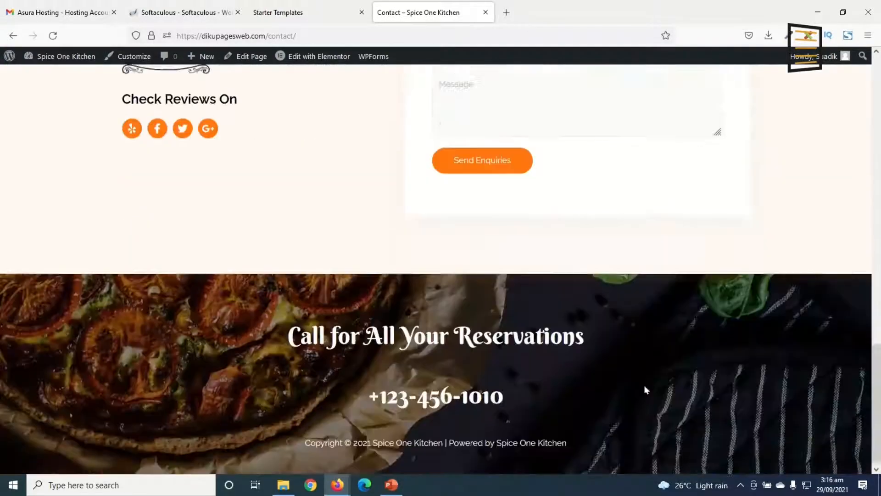
{"action": "scroll", "coordinate": [647, 385], "scroll_direction": "up", "scroll_amount": 12}
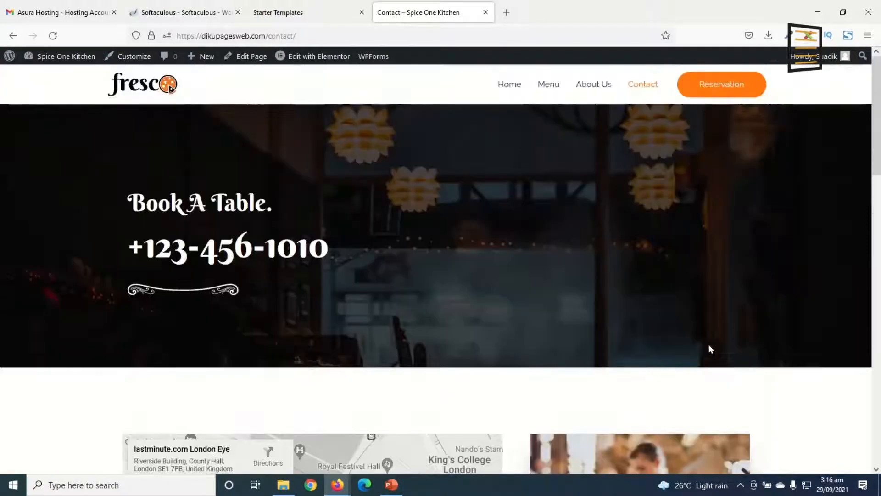
{"action": "left_click", "coordinate": [720, 88]}
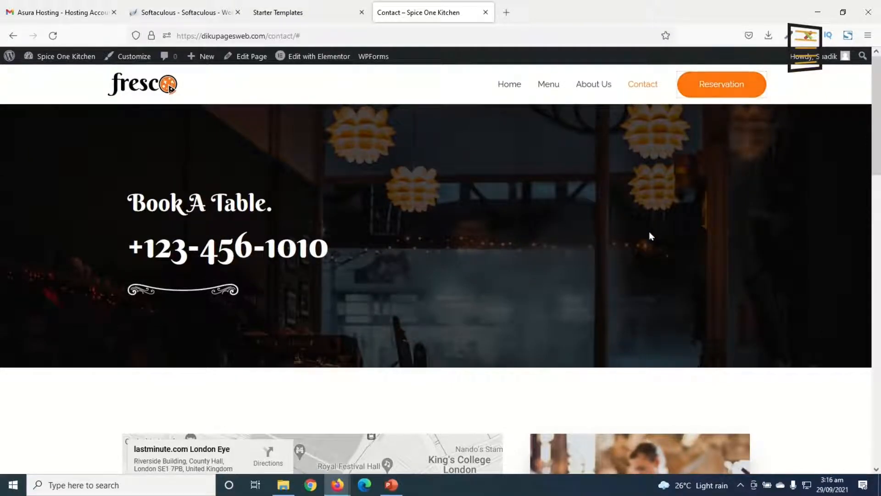
Return to the site's Home page and close the Asura Hosting mail tab and the Softaculous tab
{"action": "left_click", "coordinate": [515, 92]}
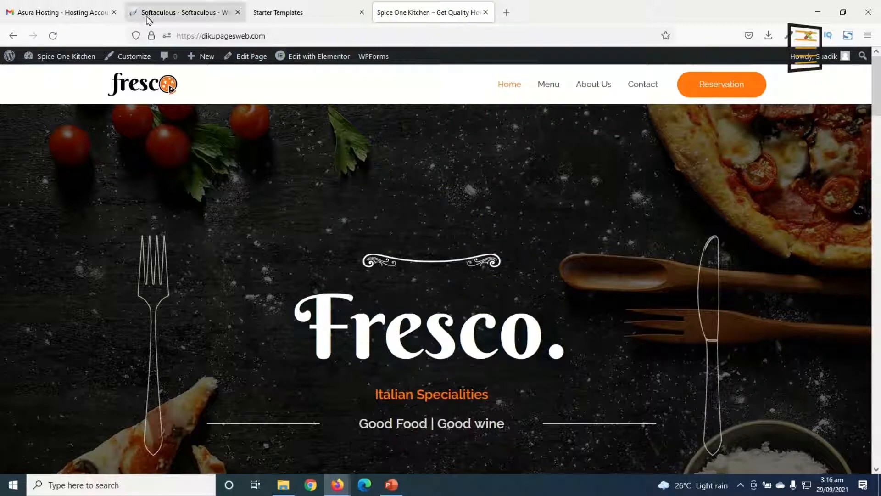
{"action": "left_click", "coordinate": [114, 13]}
{"action": "middle_click", "coordinate": [114, 15]}
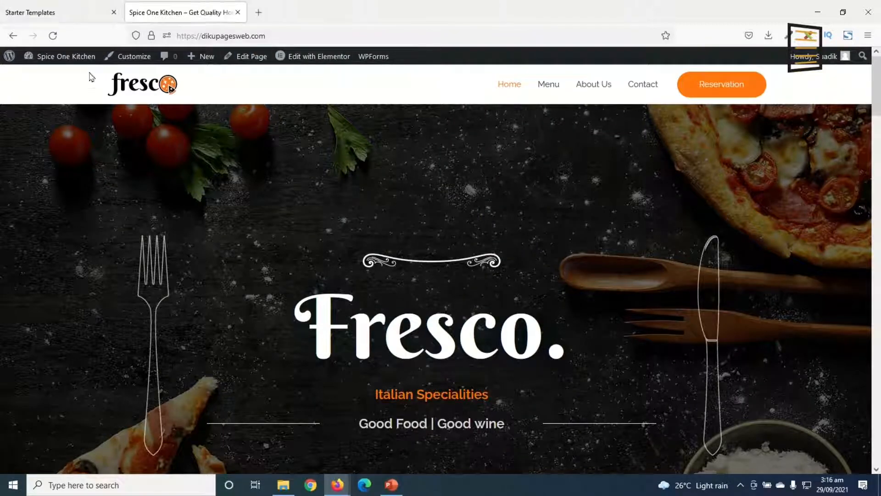
Dismiss the import success message in Starter Templates and switch back to the site's front end
{"action": "left_click", "coordinate": [37, 19]}
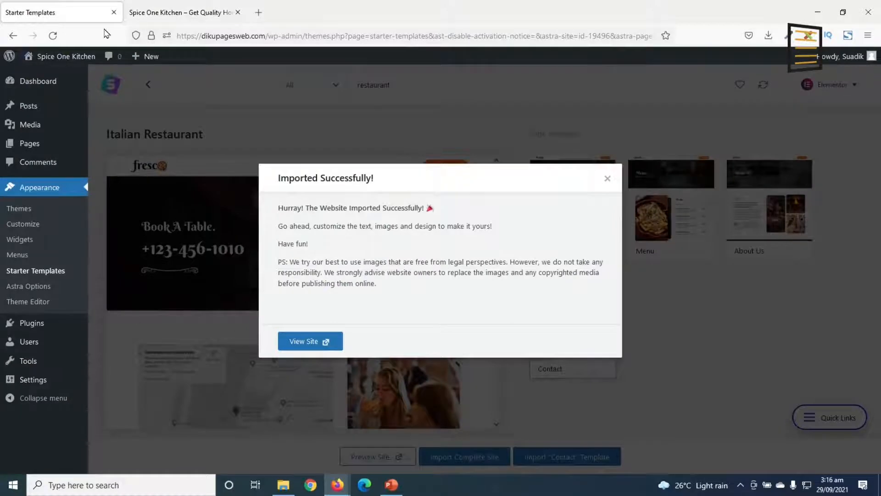
{"action": "left_click", "coordinate": [606, 180]}
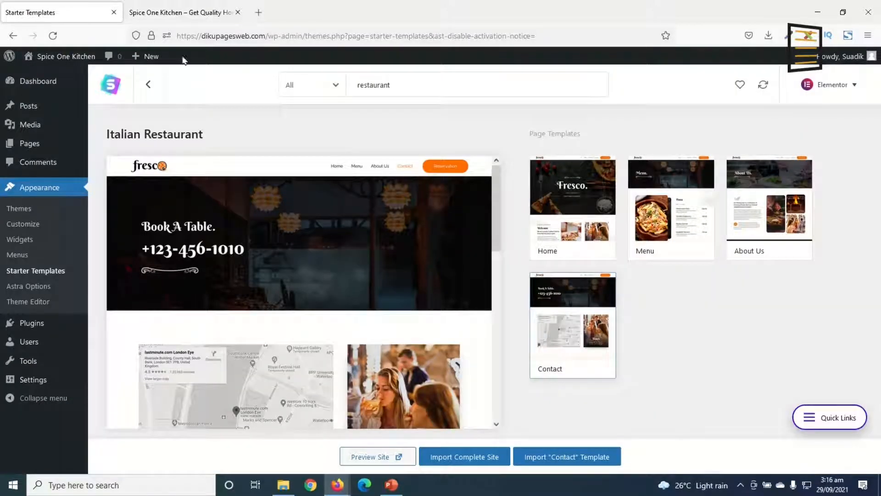
{"action": "left_click", "coordinate": [163, 14]}
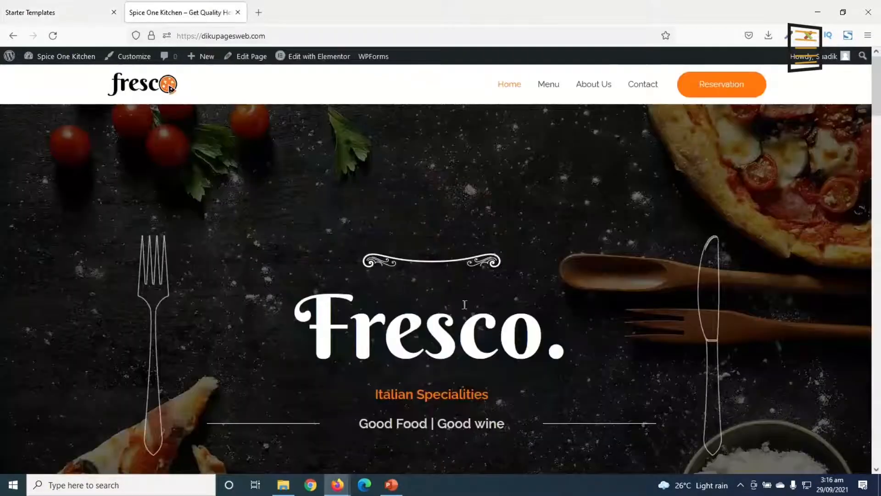
Look over the home page's hero and Welcome sections and open the page for editing with Elementor
{"action": "scroll", "coordinate": [458, 288], "scroll_direction": "down", "scroll_amount": 15}
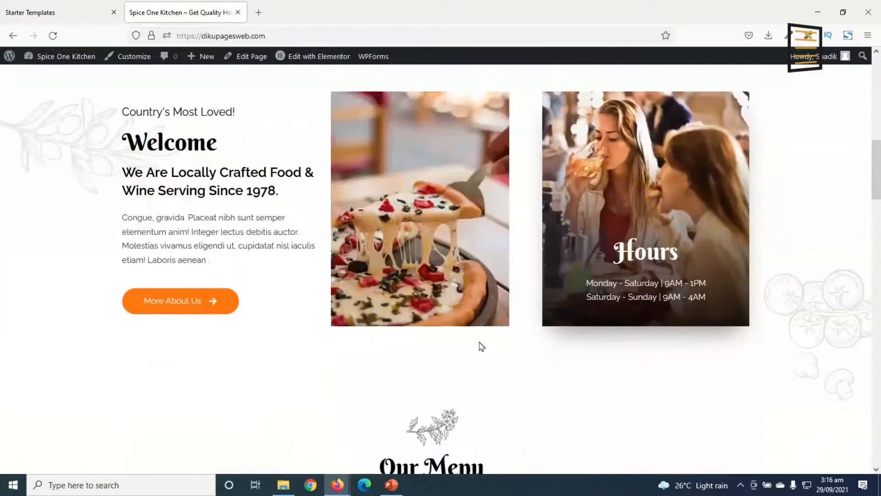
{"action": "scroll", "coordinate": [468, 346], "scroll_direction": "up", "scroll_amount": 15}
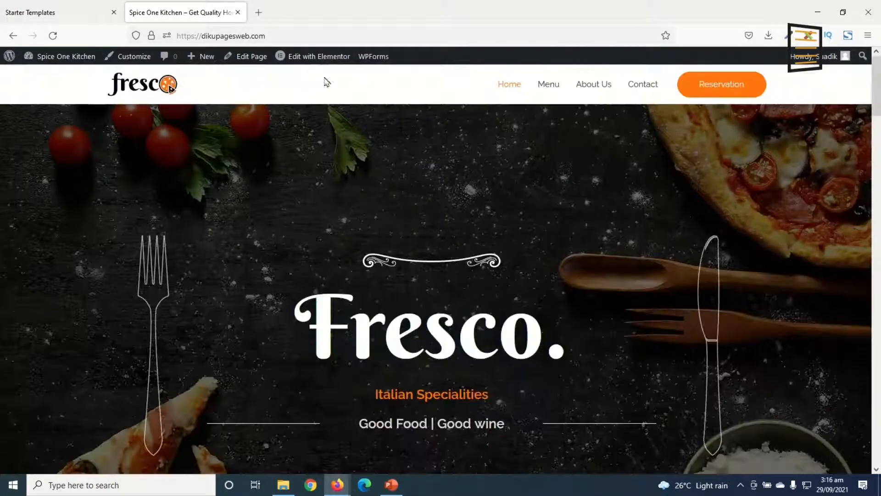
{"action": "mouse_move", "coordinate": [327, 63]}
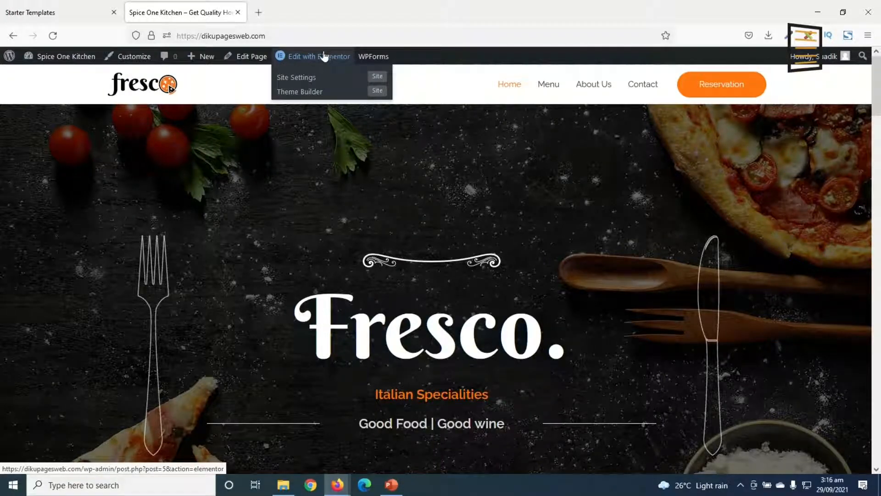
{"action": "left_click", "coordinate": [321, 57]}
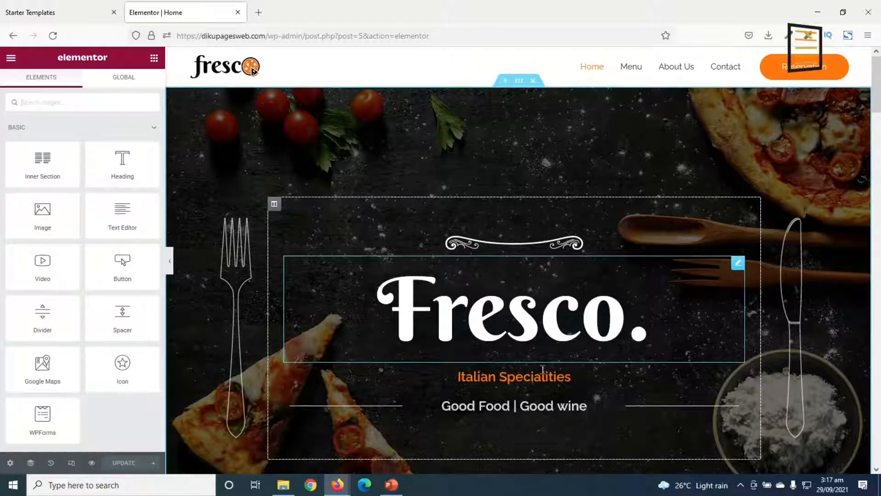
Look over Elementor's widget list and the editable home page sections, then go back up to the hero
{"action": "scroll", "coordinate": [546, 302], "scroll_direction": "down", "scroll_amount": 2}
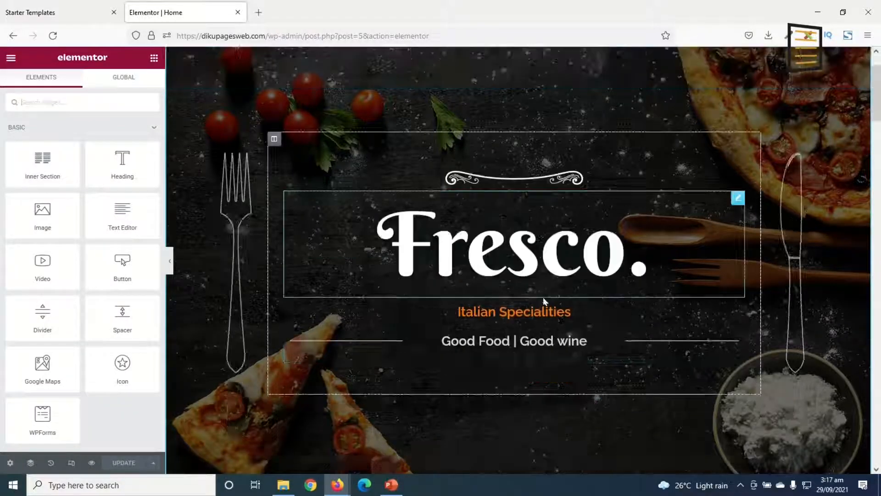
{"action": "scroll", "coordinate": [546, 302], "scroll_direction": "down", "scroll_amount": 10}
{"action": "scroll", "coordinate": [561, 289], "scroll_direction": "up", "scroll_amount": 11}
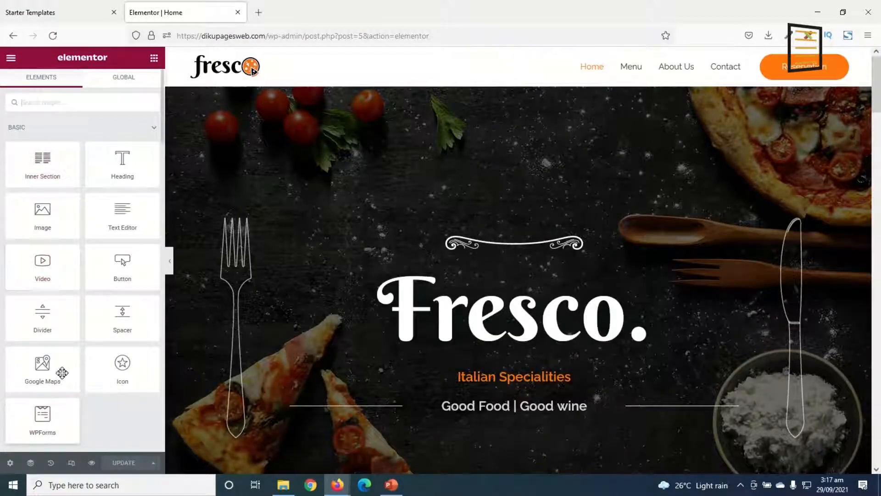
{"action": "scroll", "coordinate": [90, 298], "scroll_direction": "down", "scroll_amount": 10}
{"action": "scroll", "coordinate": [84, 300], "scroll_direction": "up", "scroll_amount": 10}
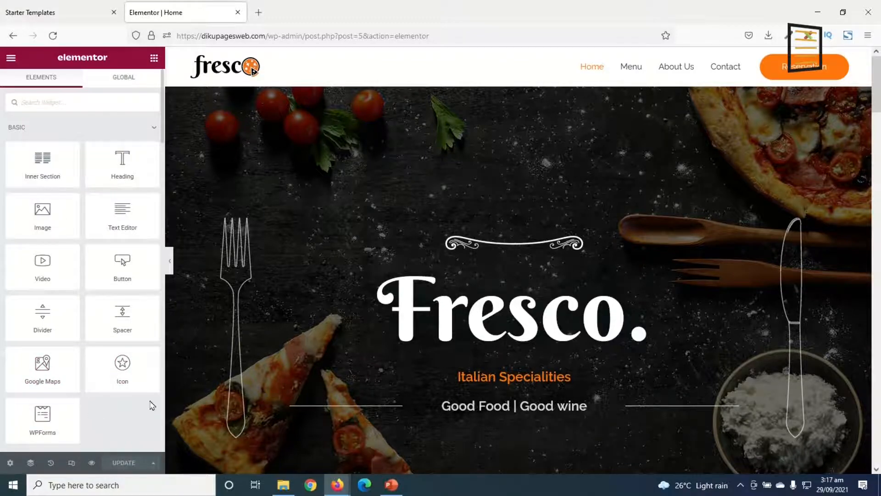
{"action": "scroll", "coordinate": [519, 316], "scroll_direction": "down", "scroll_amount": 20}
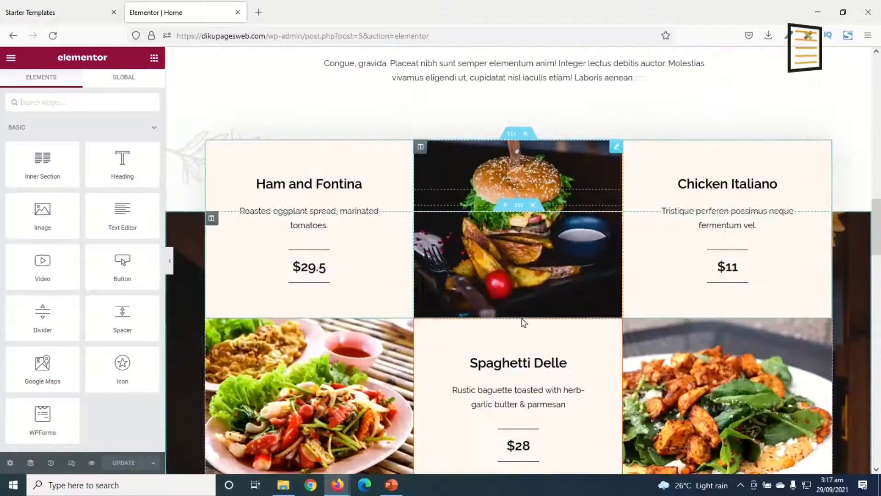
{"action": "scroll", "coordinate": [522, 318], "scroll_direction": "down", "scroll_amount": 15}
{"action": "scroll", "coordinate": [534, 314], "scroll_direction": "down", "scroll_amount": 5}
{"action": "key", "text": "Home"}
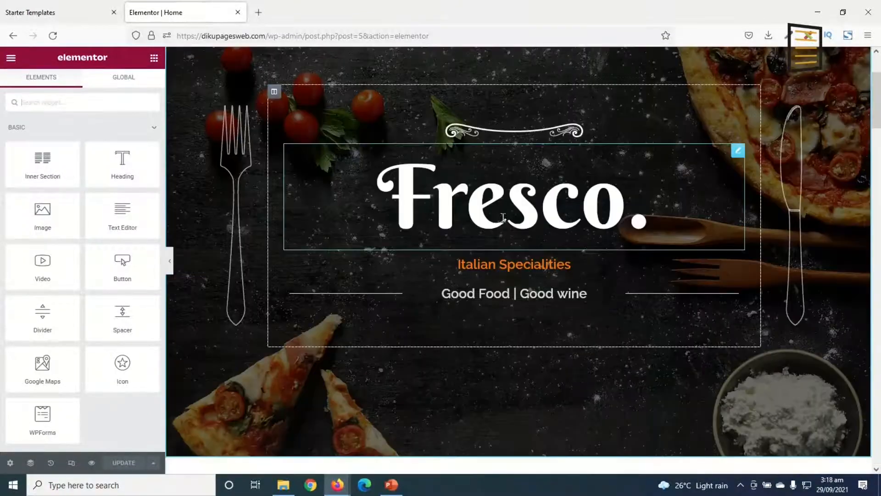
Check the Fresco. heading's settings, return to the widget list, and add a Heading widget below "Good Food | Good wine" in the hero
{"action": "left_click", "coordinate": [439, 196]}
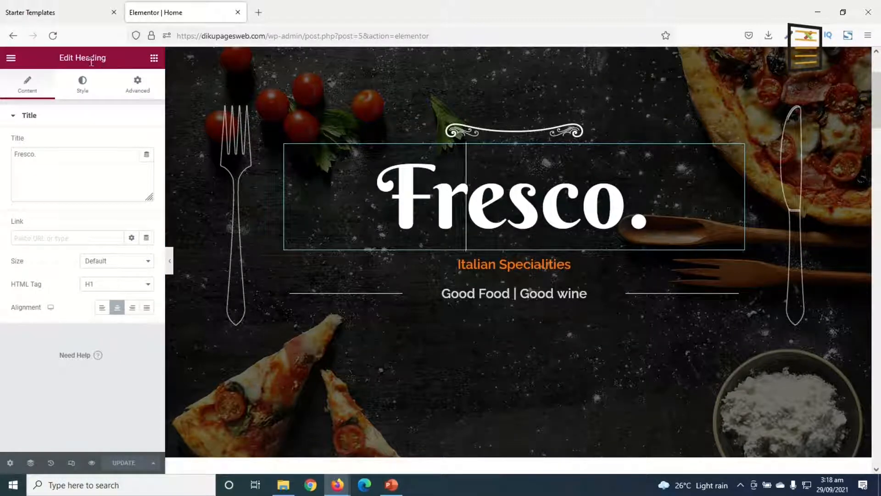
{"action": "left_click", "coordinate": [153, 62]}
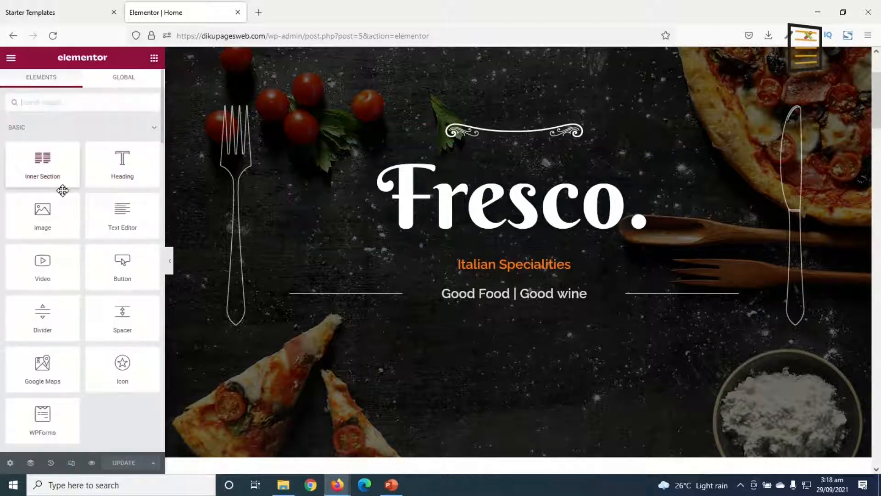
{"action": "left_click_drag", "start_coordinate": [119, 163], "coordinate": [469, 247]}
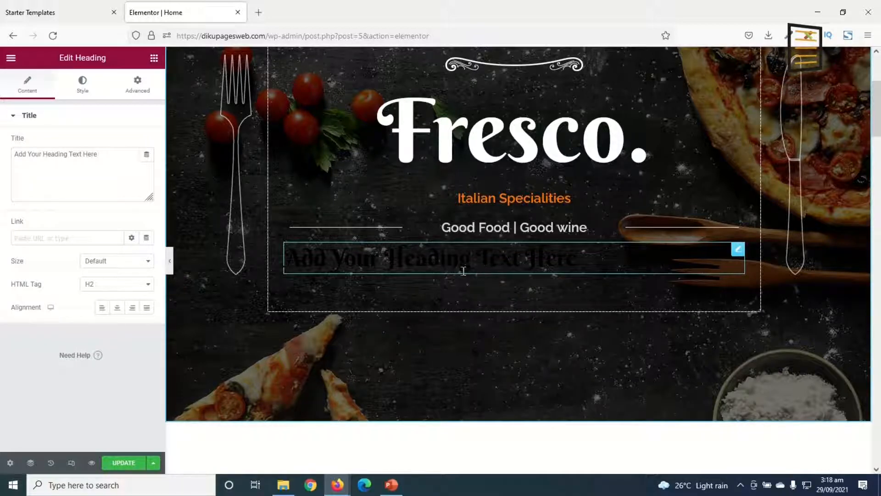
{"action": "scroll", "coordinate": [518, 130], "scroll_direction": "down", "scroll_amount": 6}
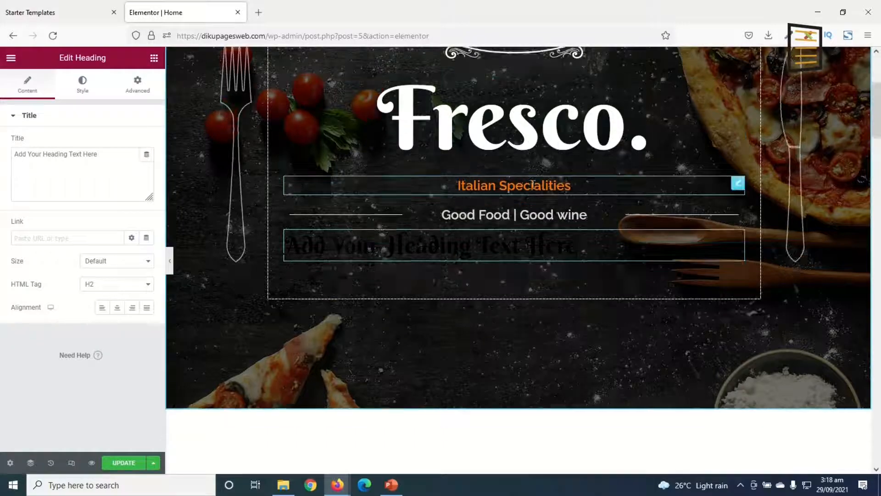
{"action": "scroll", "coordinate": [436, 274], "scroll_direction": "up", "scroll_amount": 4}
{"action": "scroll", "coordinate": [436, 274], "scroll_direction": "down", "scroll_amount": 3}
{"action": "scroll", "coordinate": [518, 282], "scroll_direction": "up", "scroll_amount": 5}
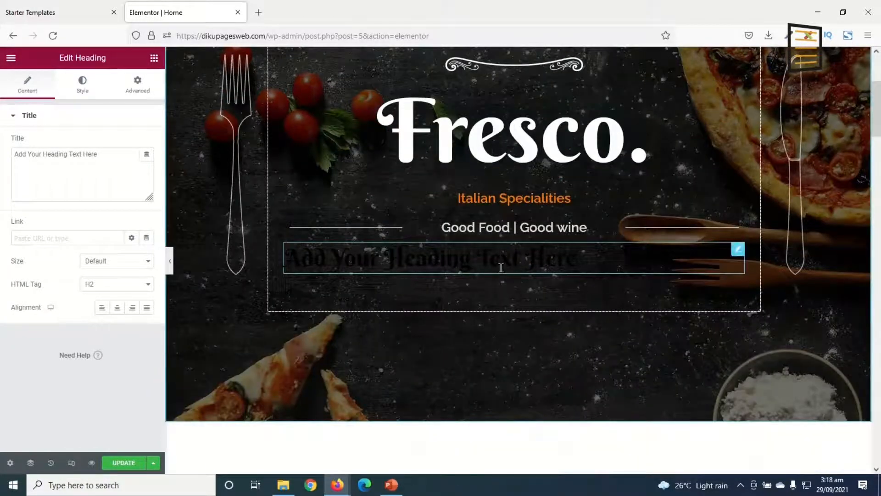
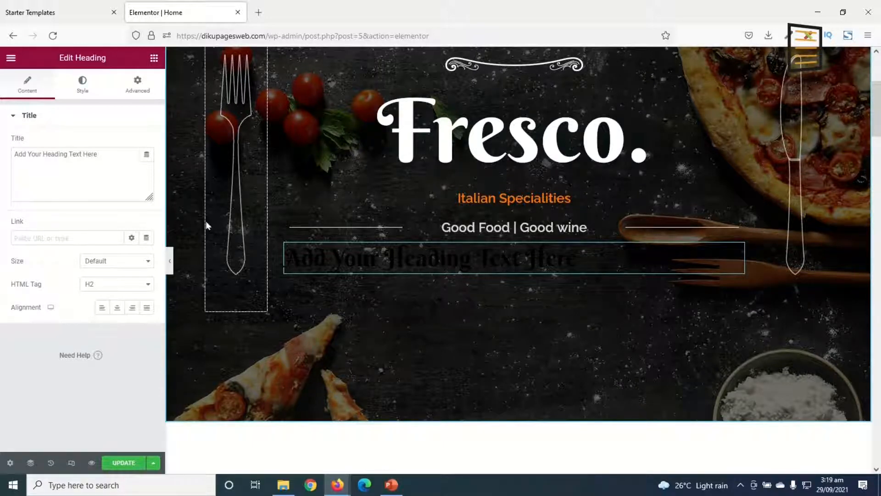
Try a purple text color on the new heading below "Good Food | Good wine" and change it to light grey
{"action": "left_click", "coordinate": [80, 84]}
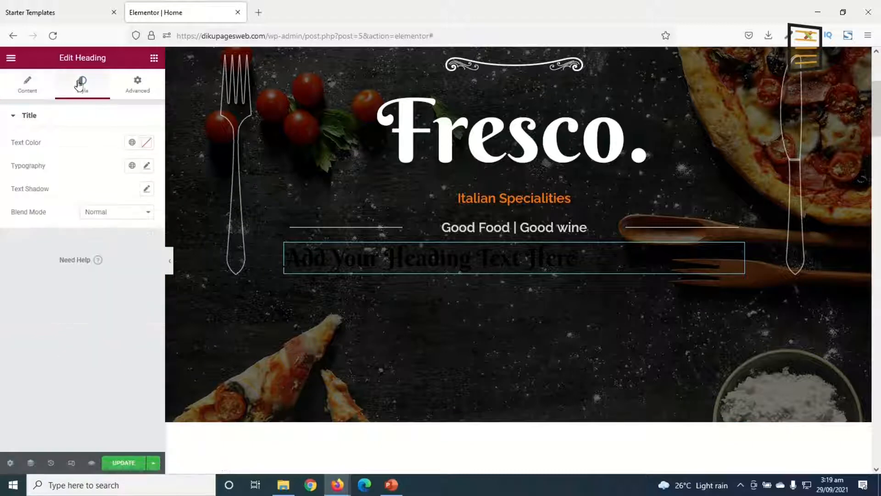
{"action": "left_click", "coordinate": [147, 143]}
{"action": "left_click", "coordinate": [107, 208]}
{"action": "left_click", "coordinate": [58, 284]}
{"action": "left_click", "coordinate": [125, 283]}
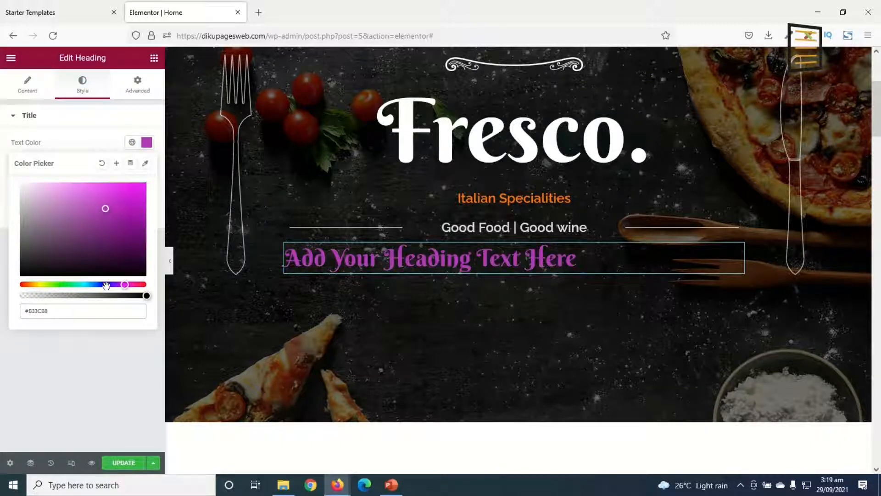
{"action": "left_click_drag", "start_coordinate": [41, 225], "coordinate": [1, 220]}
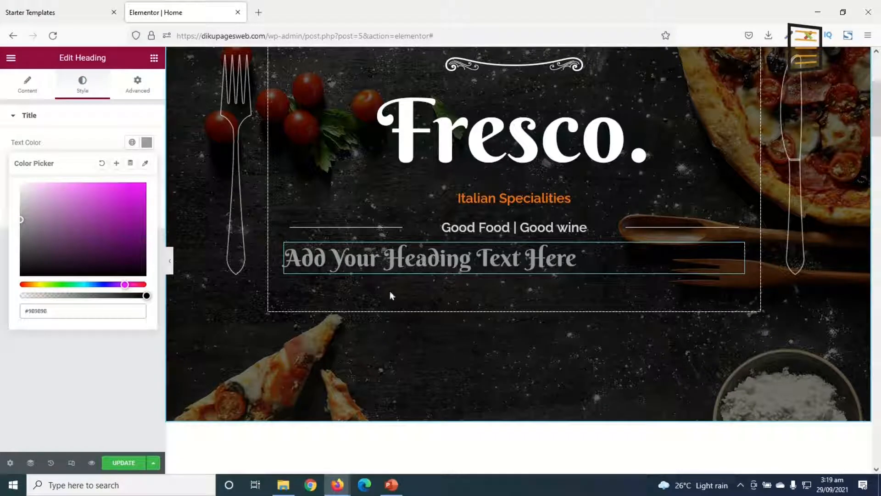
Delete the added heading below "Good Food | Good wine" from the hero section
{"action": "right_click", "coordinate": [435, 258]}
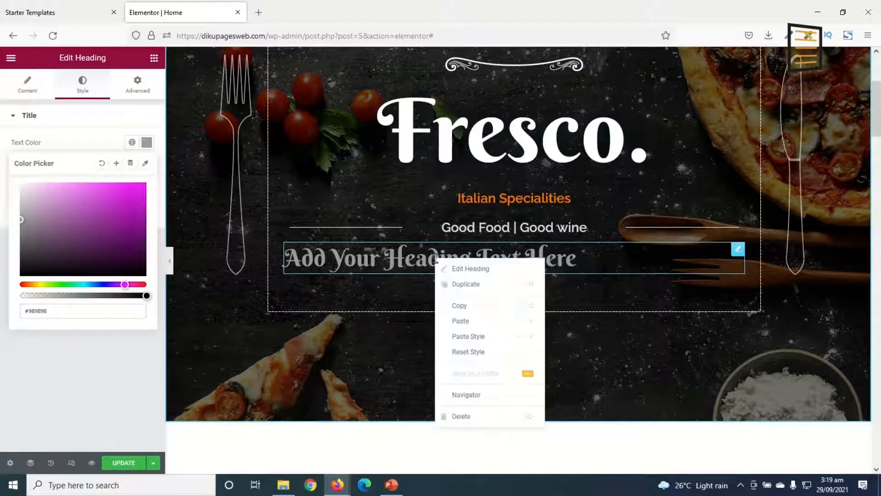
{"action": "left_click", "coordinate": [488, 418]}
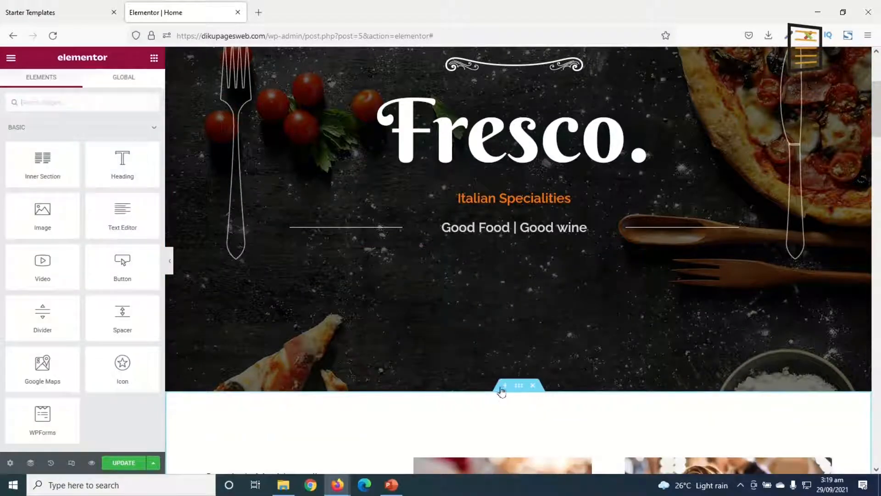
Add a Button widget directly above the Our Menu heading and delete it again
{"action": "scroll", "coordinate": [310, 369], "scroll_direction": "down", "scroll_amount": 8}
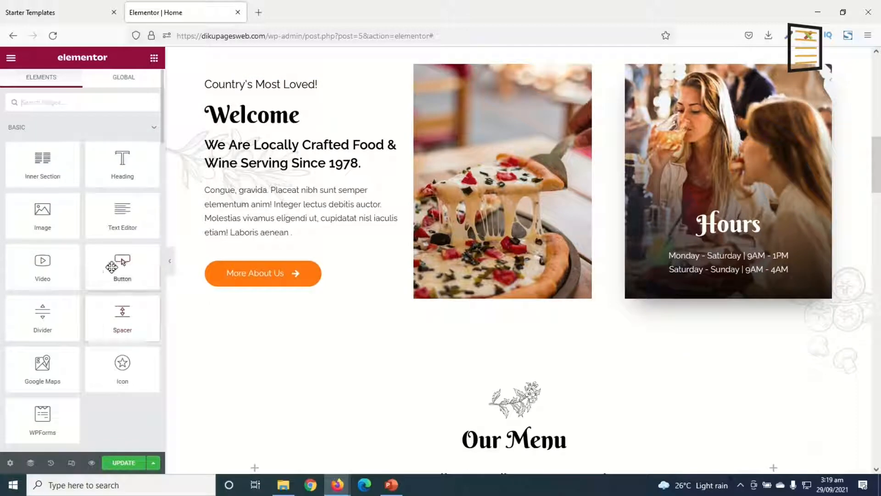
{"action": "left_click_drag", "start_coordinate": [119, 263], "coordinate": [558, 412]}
{"action": "scroll", "coordinate": [799, 404], "scroll_direction": "down", "scroll_amount": 3}
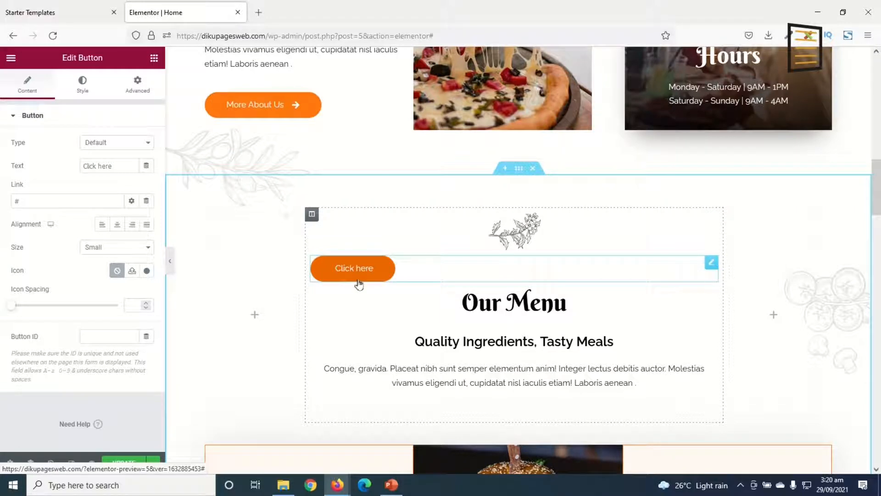
{"action": "right_click", "coordinate": [412, 272]}
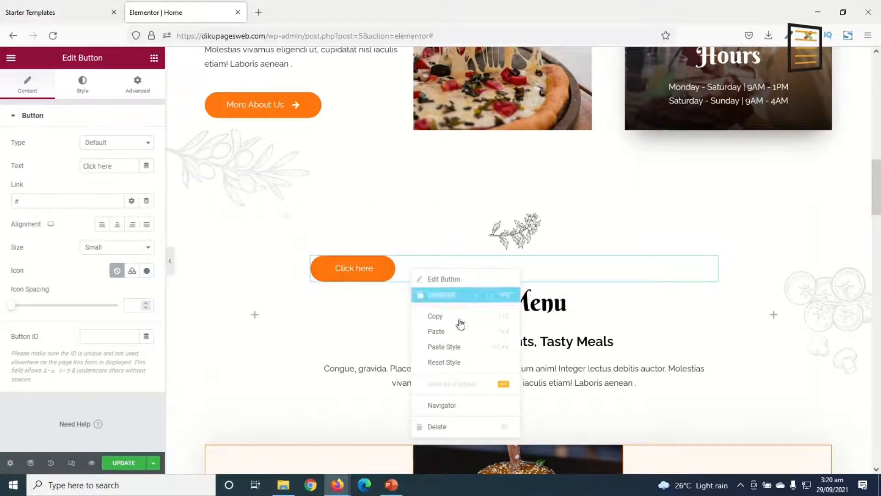
{"action": "left_click", "coordinate": [440, 428]}
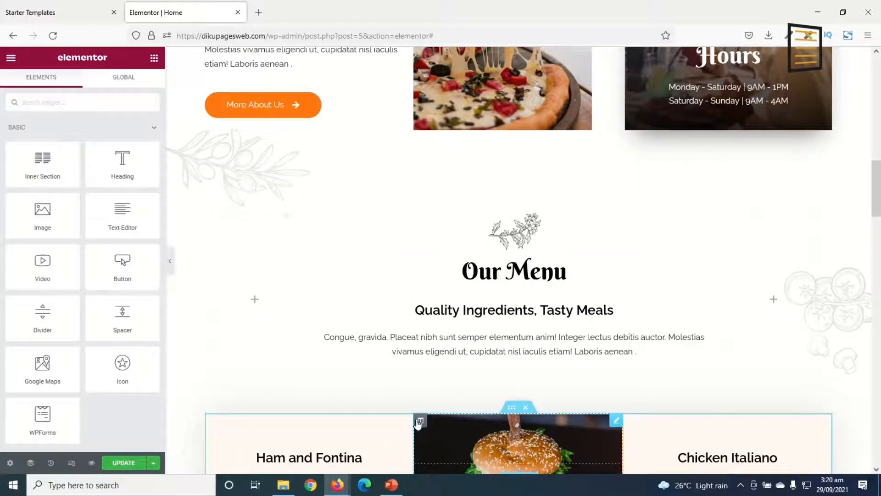
Look through the menu items, Happy Hours, reviews and reservations sections of the home page, and return to the hero
{"action": "scroll", "coordinate": [554, 281], "scroll_direction": "down", "scroll_amount": 6}
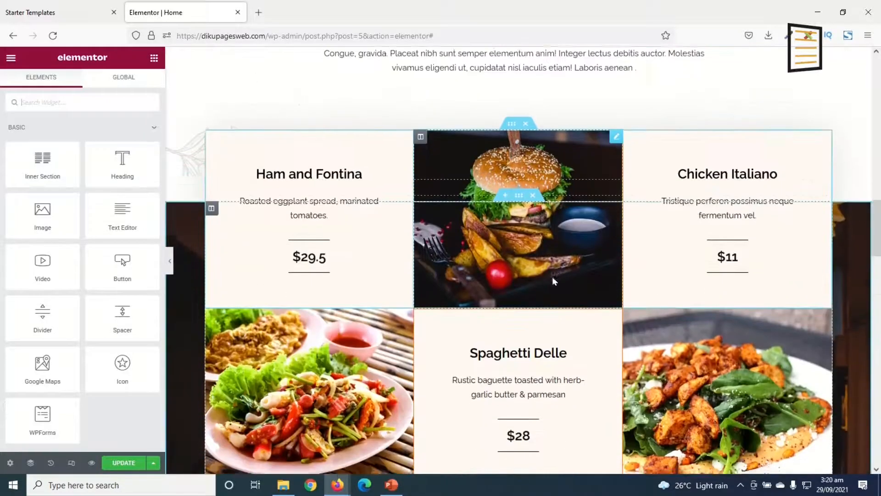
{"action": "scroll", "coordinate": [554, 281], "scroll_direction": "down", "scroll_amount": 7}
{"action": "scroll", "coordinate": [467, 325], "scroll_direction": "down", "scroll_amount": 4}
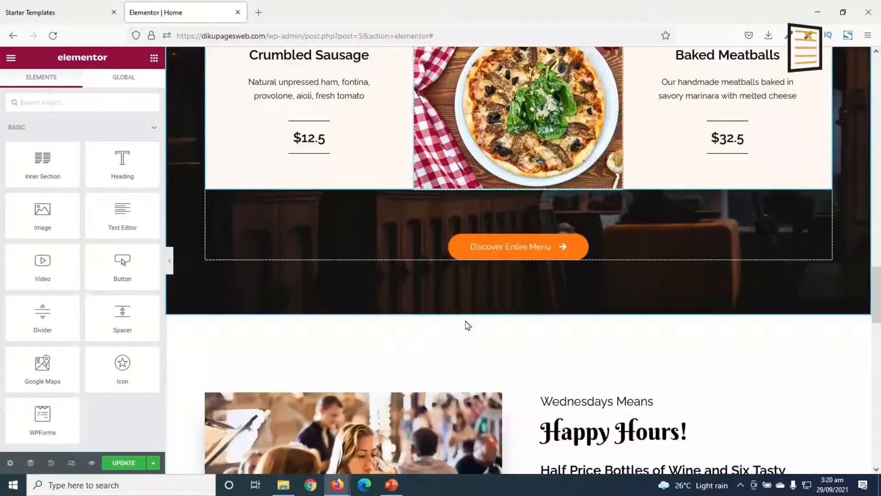
{"action": "scroll", "coordinate": [467, 325], "scroll_direction": "down", "scroll_amount": 19}
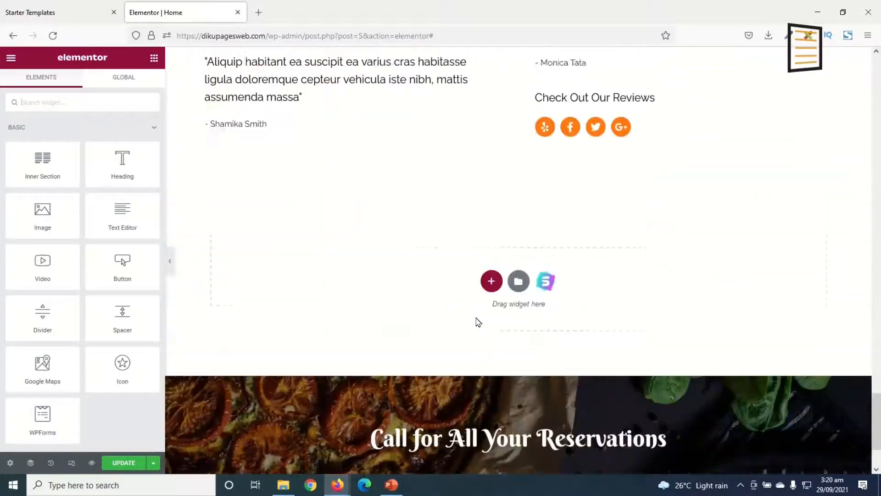
{"action": "scroll", "coordinate": [477, 323], "scroll_direction": "up", "scroll_amount": 20}
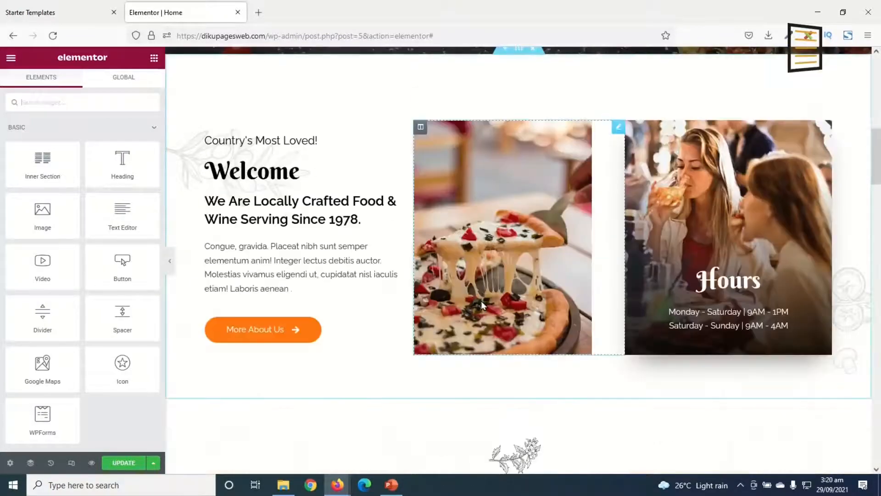
{"action": "scroll", "coordinate": [482, 305], "scroll_direction": "up", "scroll_amount": 10}
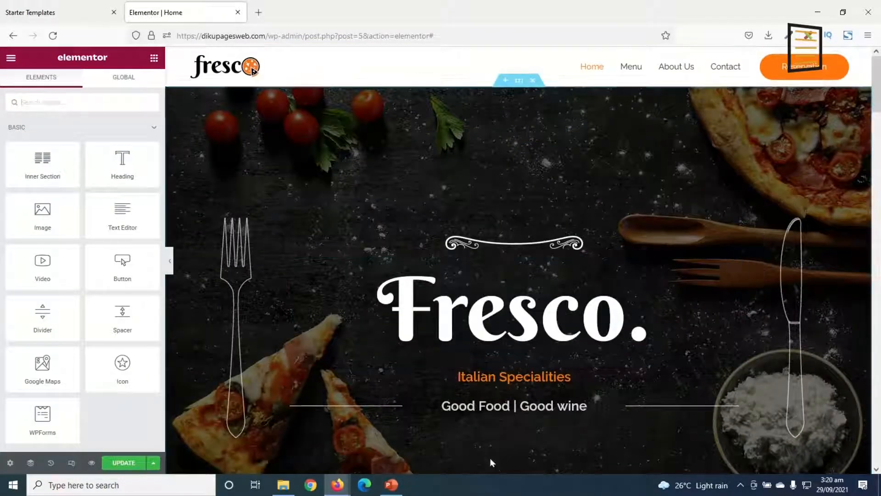
{"action": "scroll", "coordinate": [556, 268], "scroll_direction": "down", "scroll_amount": 15}
{"action": "scroll", "coordinate": [566, 276], "scroll_direction": "up", "scroll_amount": 15}
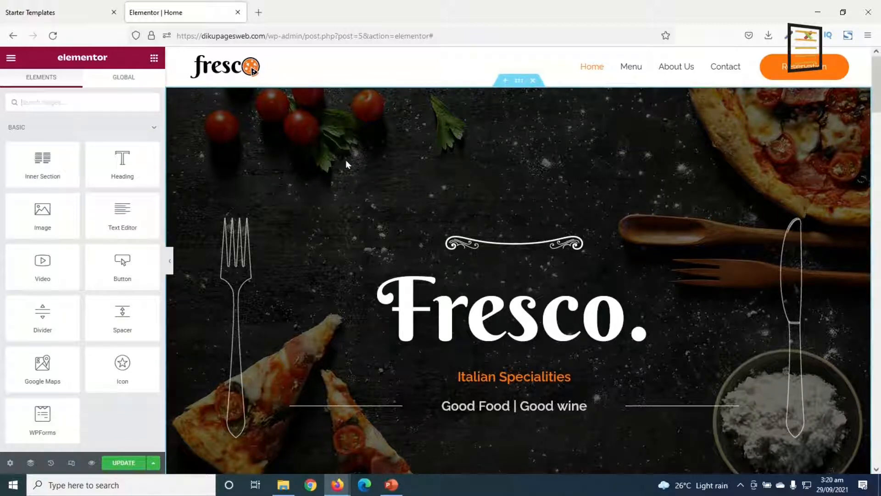
Replace the hero section's background image with Menu-item-4.jpg from the media library and check it on the page
{"action": "left_click", "coordinate": [519, 82]}
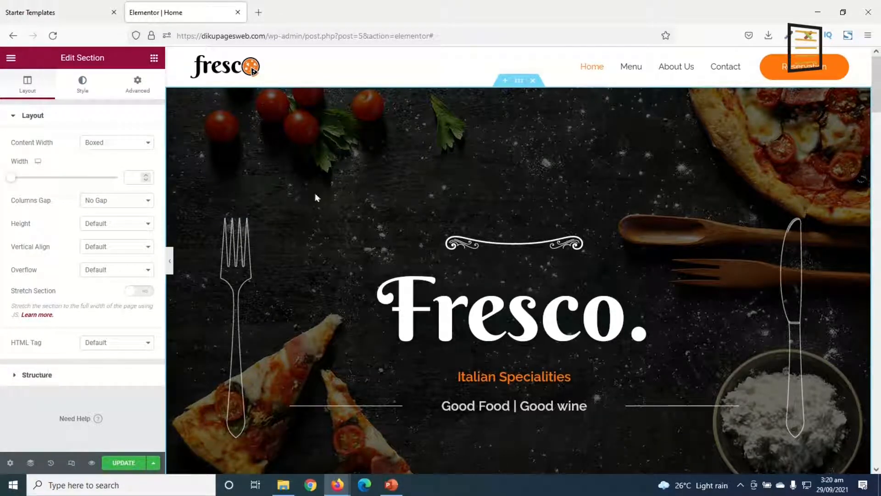
{"action": "left_click", "coordinate": [83, 85]}
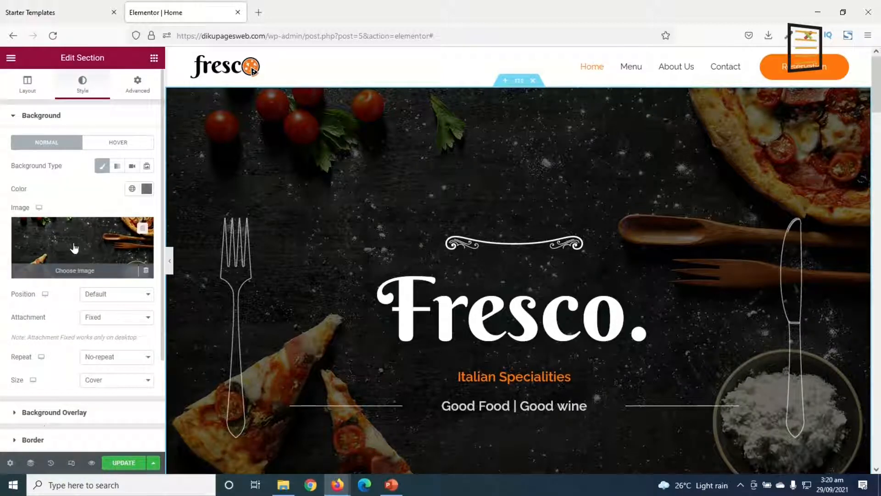
{"action": "left_click", "coordinate": [74, 248]}
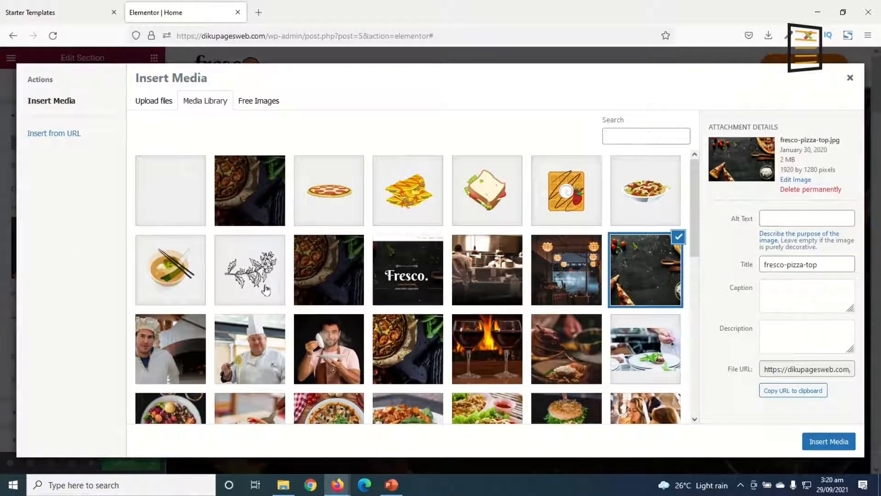
{"action": "scroll", "coordinate": [454, 355], "scroll_direction": "down", "scroll_amount": 5}
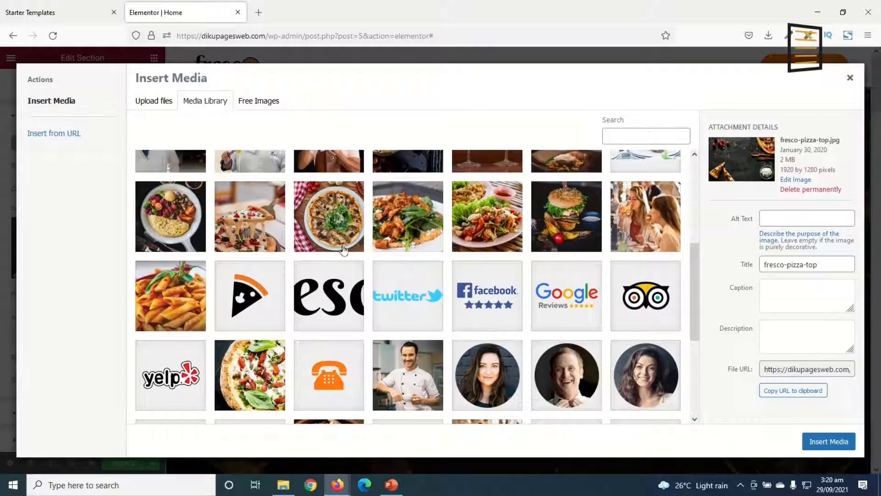
{"action": "scroll", "coordinate": [326, 223], "scroll_direction": "up", "scroll_amount": 3}
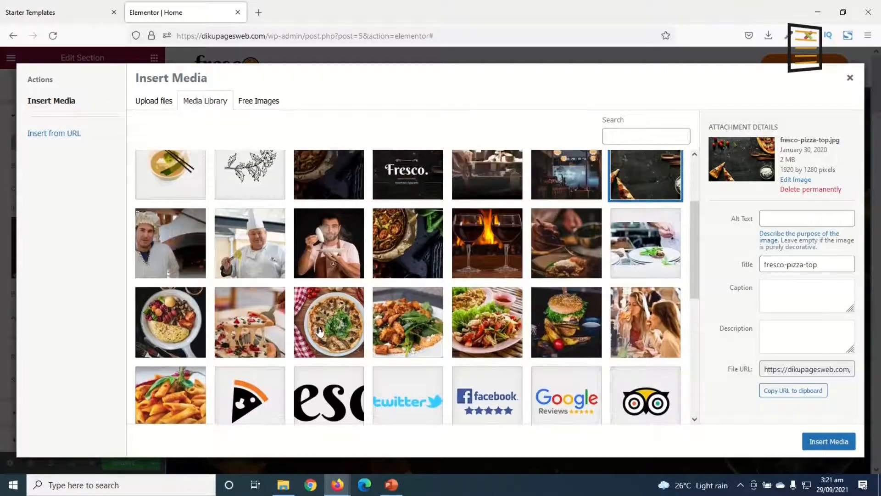
{"action": "left_click", "coordinate": [335, 321]}
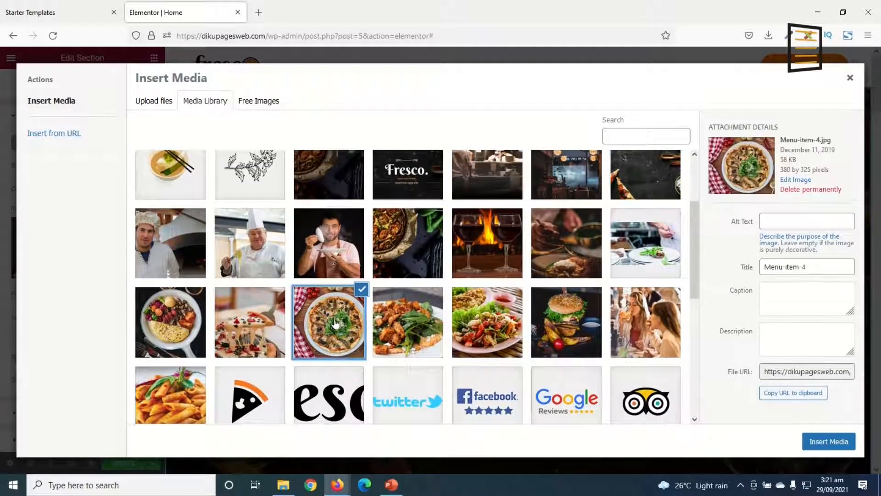
{"action": "left_click", "coordinate": [828, 441]}
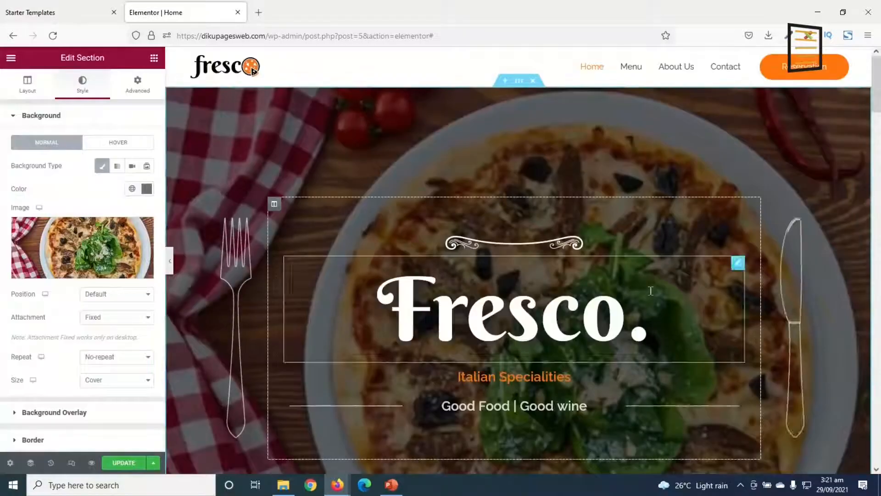
{"action": "scroll", "coordinate": [691, 296], "scroll_direction": "down", "scroll_amount": 8}
{"action": "scroll", "coordinate": [693, 307], "scroll_direction": "up", "scroll_amount": 8}
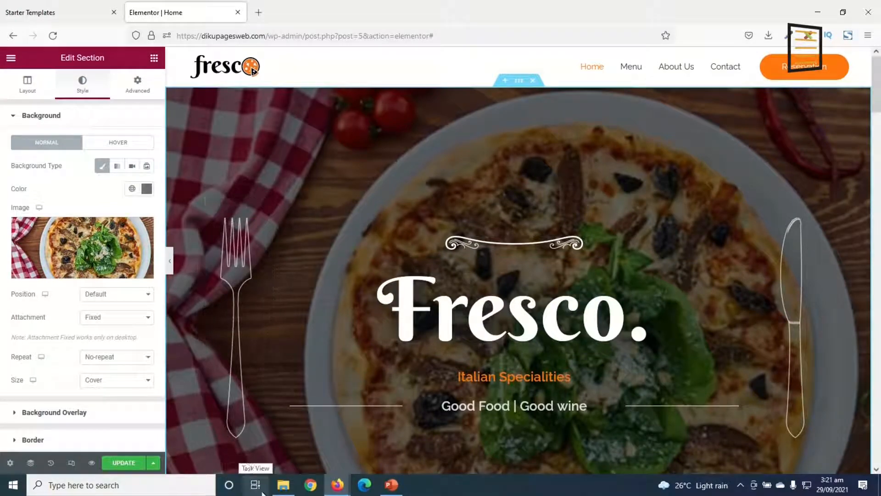
Upload the hero image from the Desktop's restaurant/media folder and insert it as the hero section's background image
{"action": "left_click", "coordinate": [84, 252]}
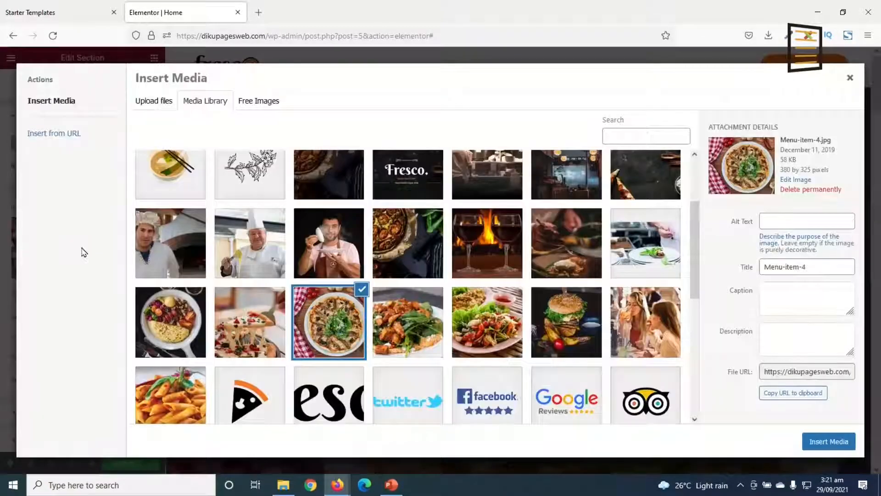
{"action": "left_click", "coordinate": [152, 106]}
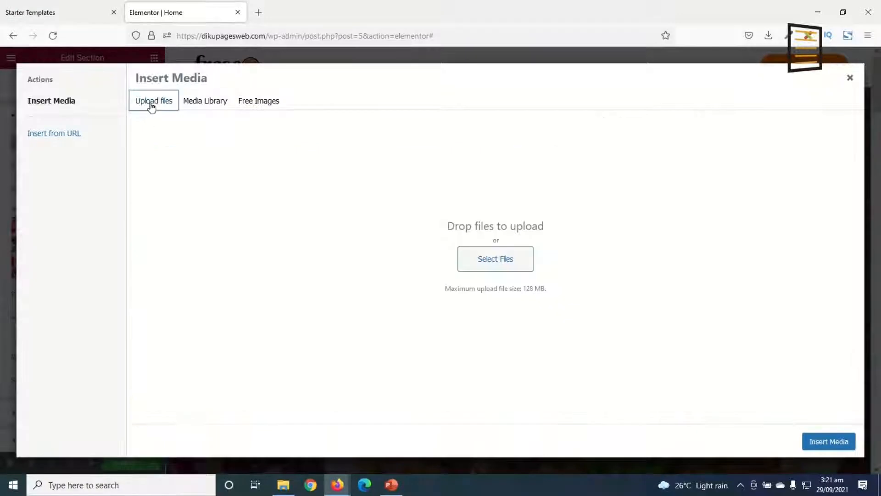
{"action": "left_click", "coordinate": [479, 265]}
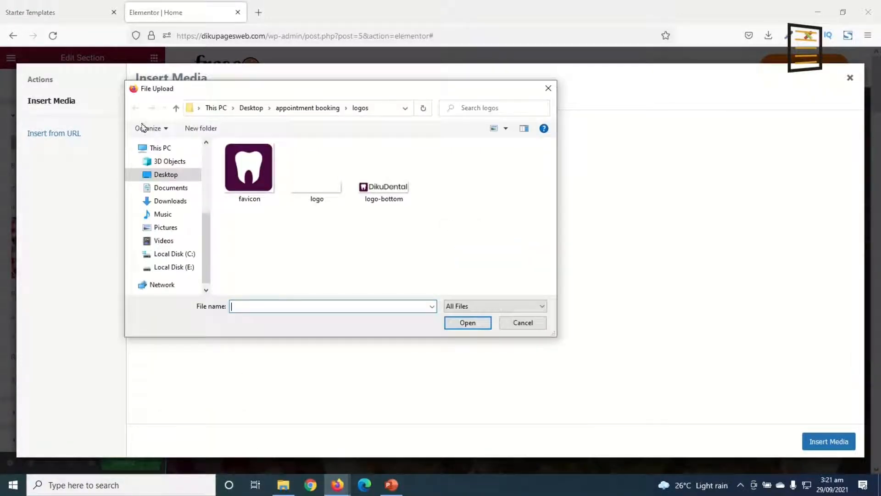
{"action": "left_click", "coordinate": [166, 173]}
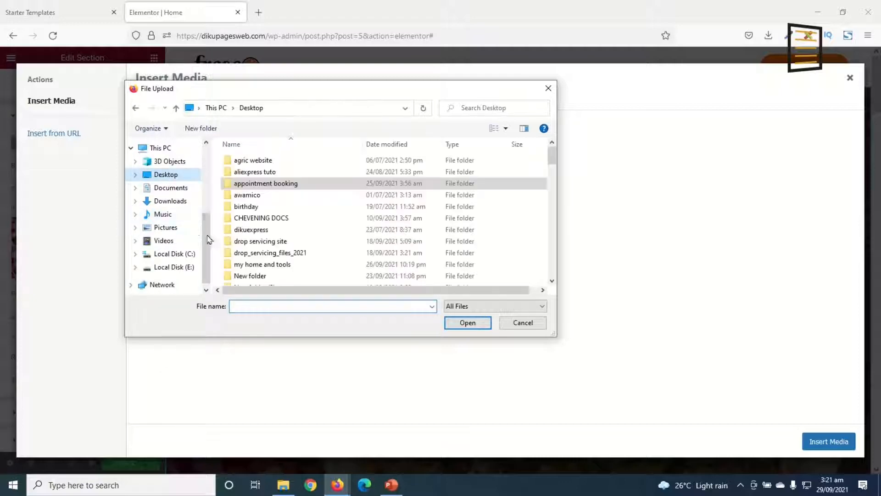
{"action": "scroll", "coordinate": [273, 246], "scroll_direction": "down", "scroll_amount": 2}
{"action": "scroll", "coordinate": [273, 246], "scroll_direction": "down", "scroll_amount": 2}
{"action": "double_click", "coordinate": [266, 245]}
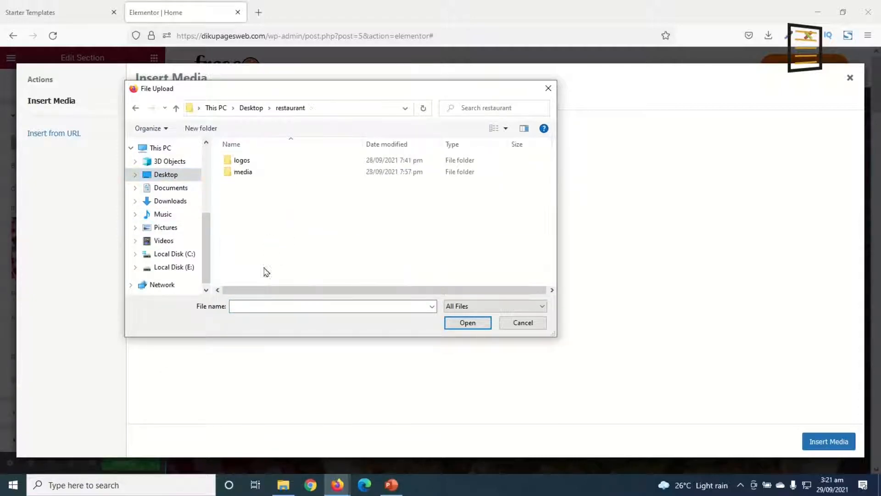
{"action": "double_click", "coordinate": [241, 174]}
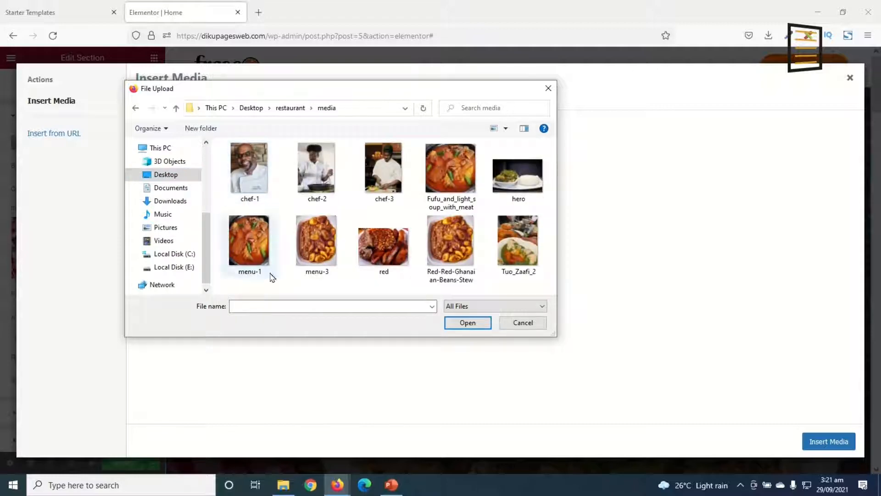
{"action": "left_click", "coordinate": [514, 183]}
{"action": "left_click", "coordinate": [466, 323]}
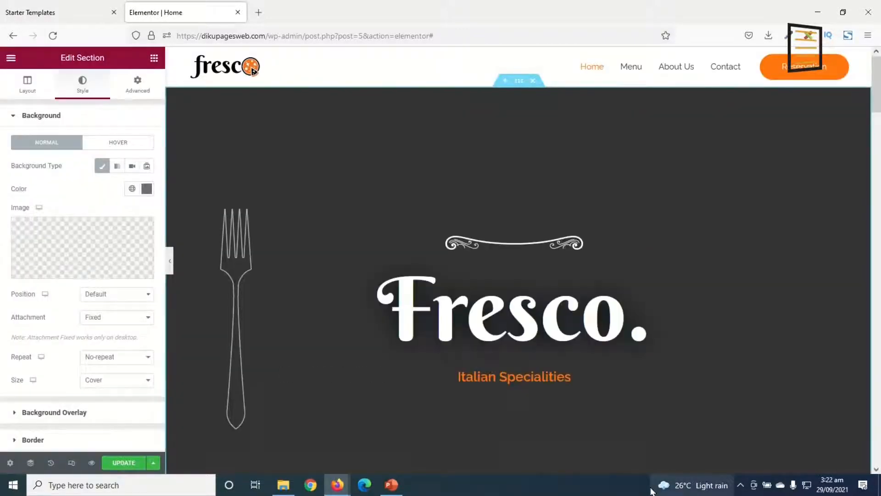
{"action": "scroll", "coordinate": [845, 273], "scroll_direction": "down", "scroll_amount": 3}
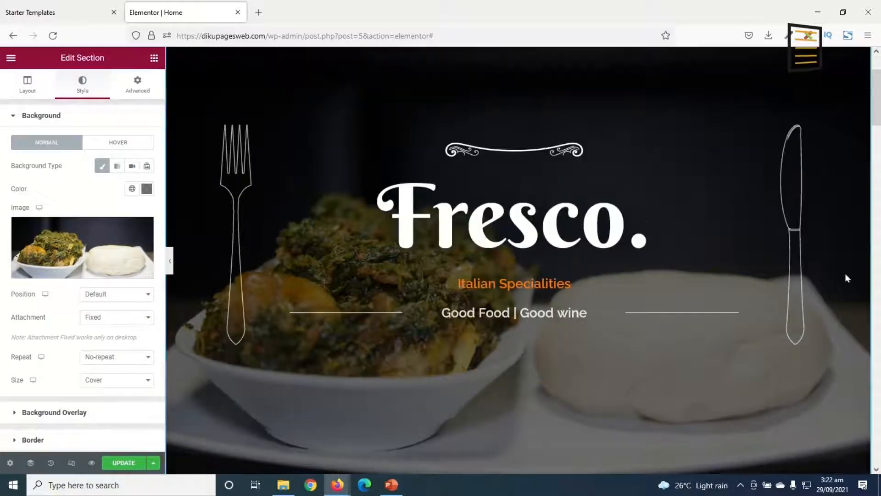
{"action": "scroll", "coordinate": [845, 273], "scroll_direction": "up", "scroll_amount": 3}
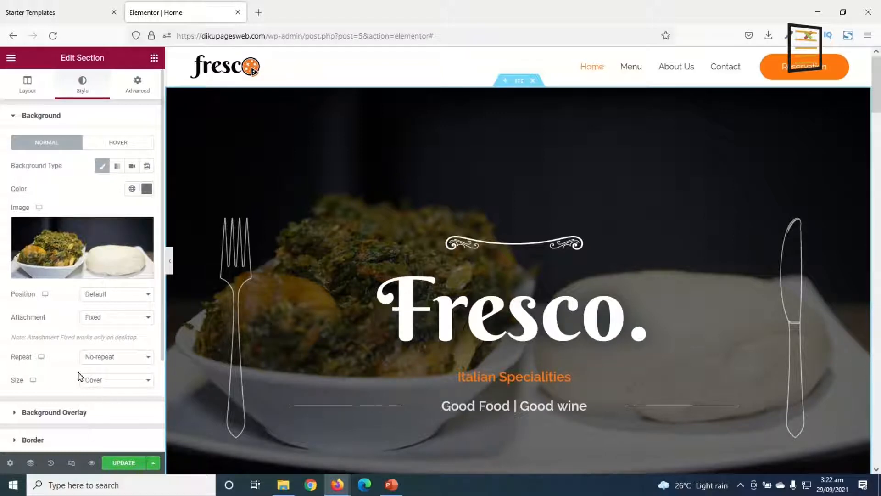
Compare the Center Right and Bottom Right positions for the hero background image, settle on Center Center, and check it on the page
{"action": "left_click", "coordinate": [115, 298]}
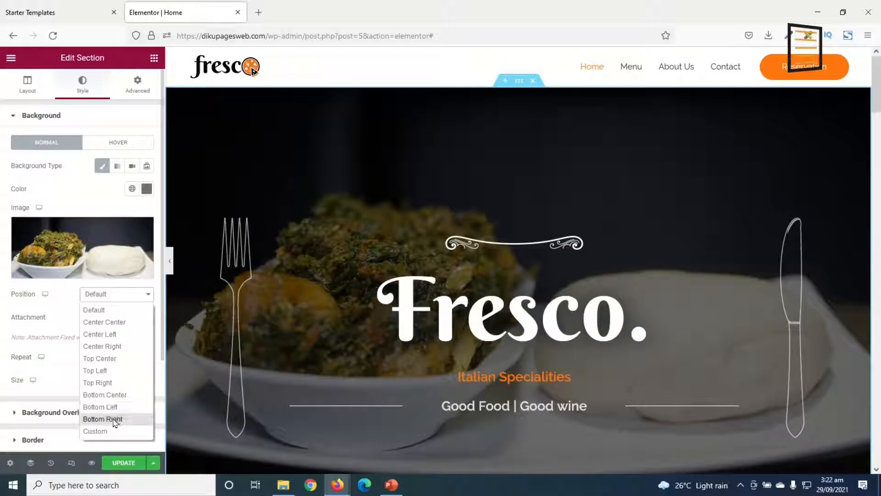
{"action": "left_click", "coordinate": [114, 324]}
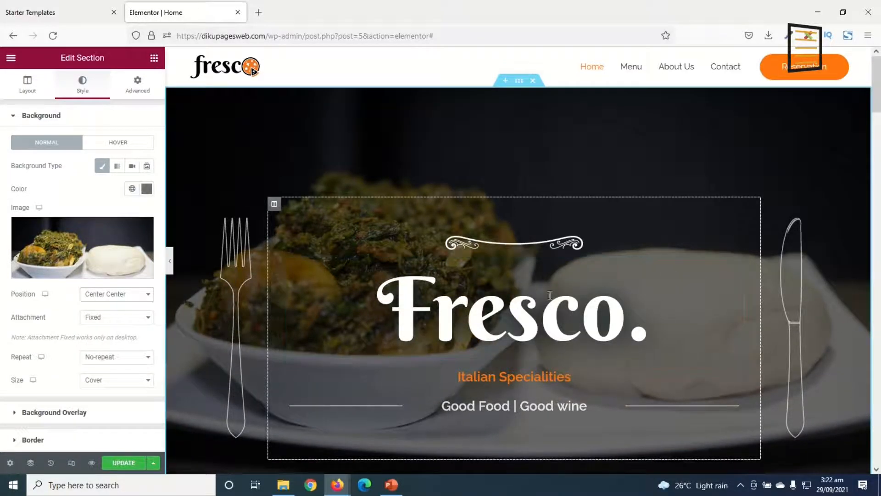
{"action": "left_click", "coordinate": [127, 297]}
{"action": "left_click", "coordinate": [123, 349]}
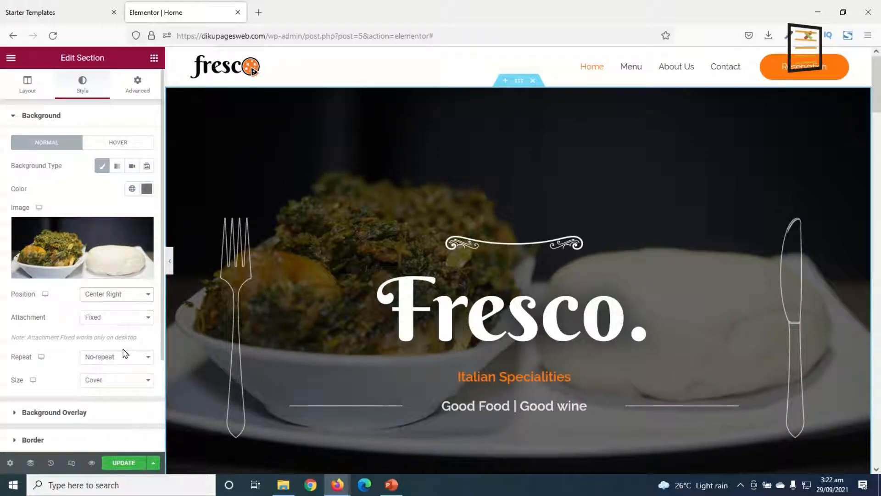
{"action": "left_click", "coordinate": [116, 298]}
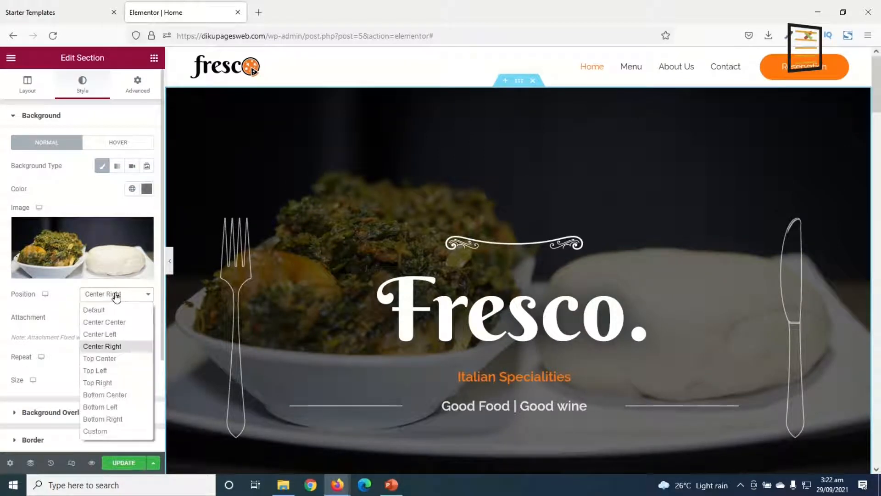
{"action": "left_click", "coordinate": [102, 420]}
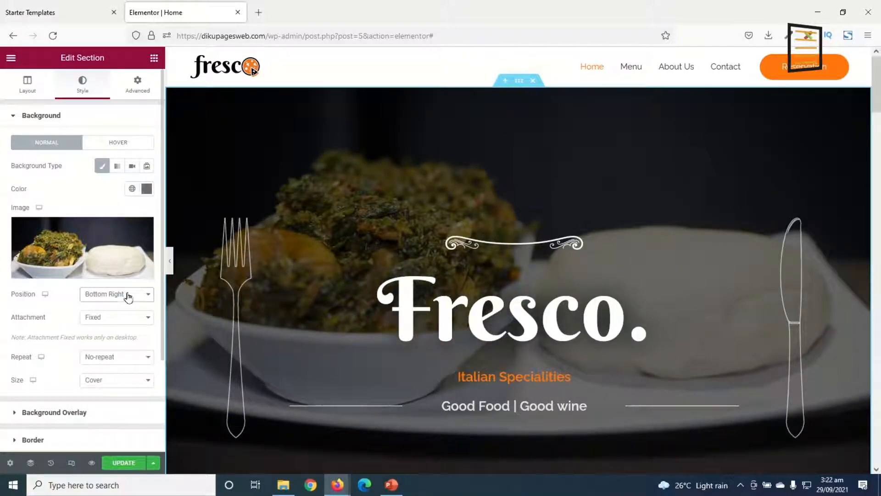
{"action": "left_click", "coordinate": [128, 297]}
{"action": "left_click", "coordinate": [121, 323]}
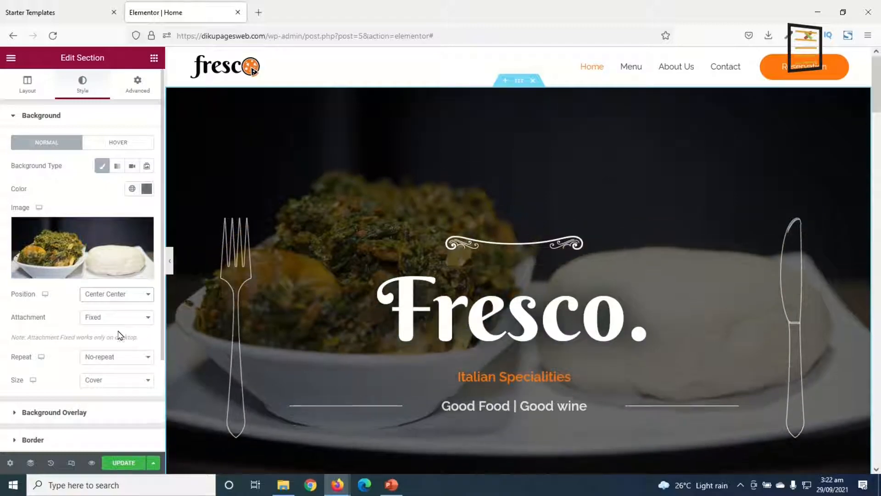
{"action": "scroll", "coordinate": [716, 349], "scroll_direction": "down", "scroll_amount": 3}
{"action": "scroll", "coordinate": [730, 348], "scroll_direction": "up", "scroll_amount": 3}
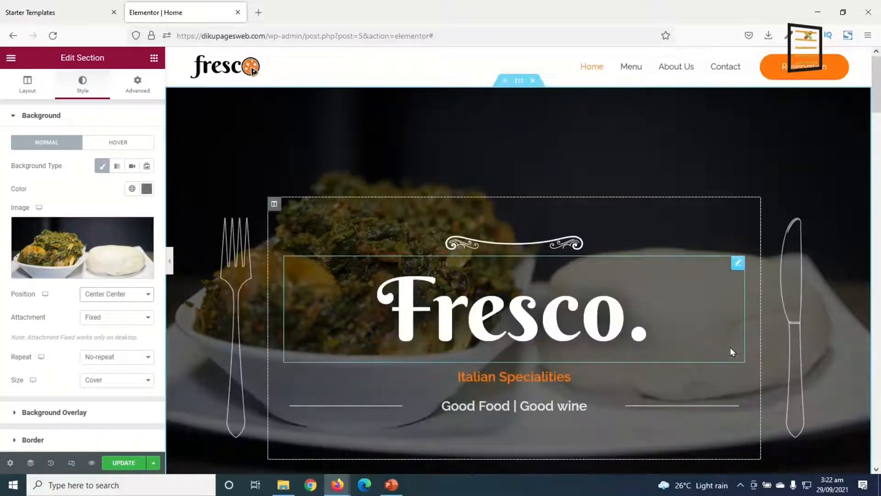
{"action": "scroll", "coordinate": [704, 389], "scroll_direction": "down", "scroll_amount": 5}
{"action": "scroll", "coordinate": [456, 349], "scroll_direction": "up", "scroll_amount": 5}
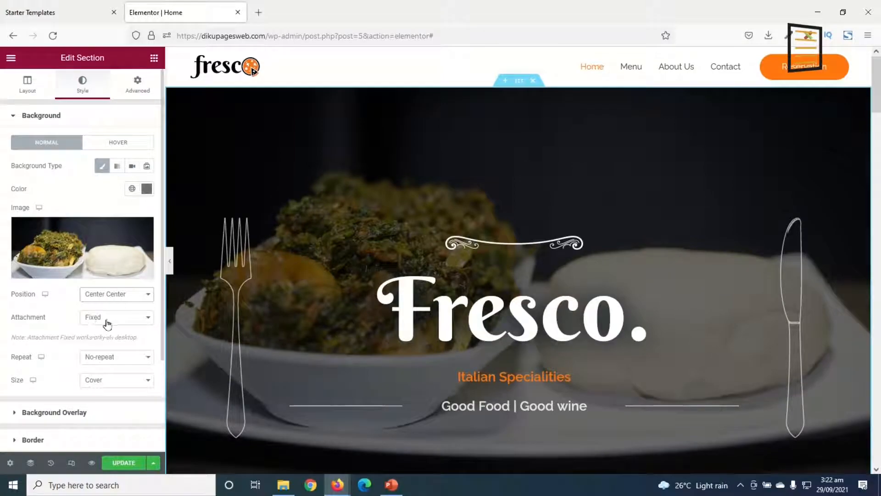
Try the Default attachment for the hero background image, check how it scrolls, and restore the Fixed attachment
{"action": "scroll", "coordinate": [606, 299], "scroll_direction": "down", "scroll_amount": 5}
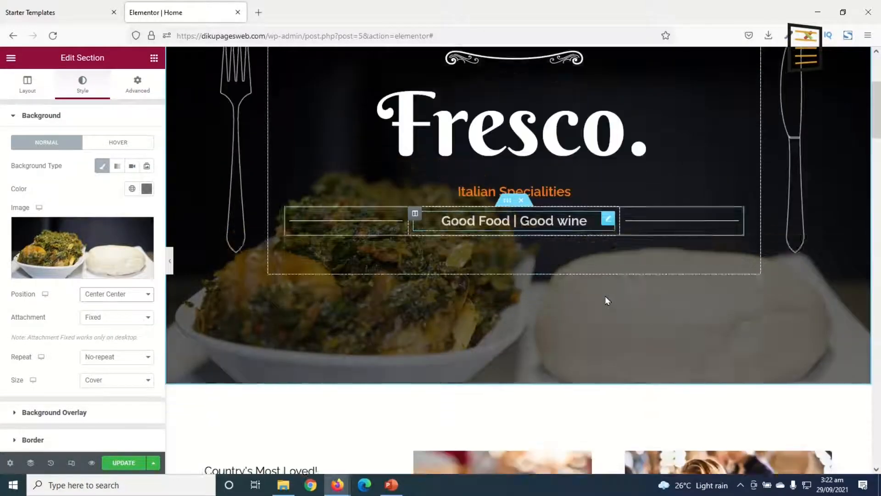
{"action": "scroll", "coordinate": [607, 299], "scroll_direction": "up", "scroll_amount": 5}
{"action": "scroll", "coordinate": [606, 299], "scroll_direction": "down", "scroll_amount": 5}
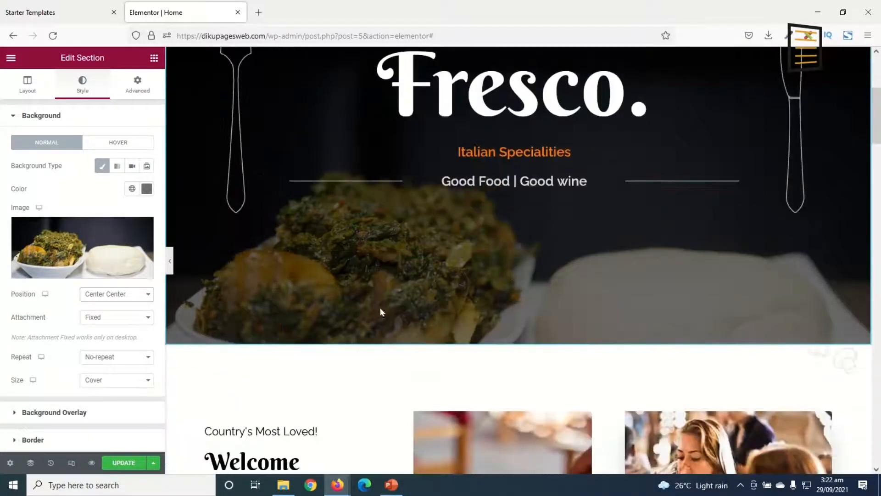
{"action": "left_click", "coordinate": [105, 324]}
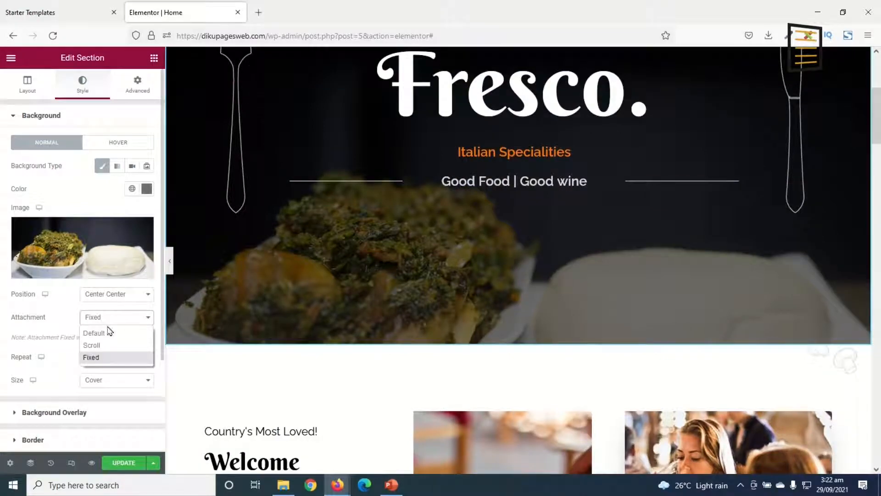
{"action": "left_click", "coordinate": [121, 334]}
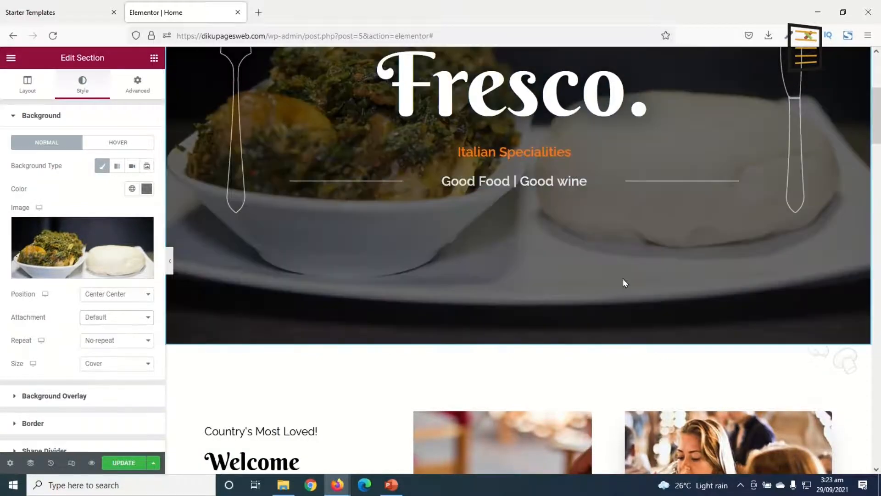
{"action": "scroll", "coordinate": [625, 278], "scroll_direction": "up", "scroll_amount": 5}
{"action": "scroll", "coordinate": [626, 278], "scroll_direction": "down", "scroll_amount": 6}
{"action": "scroll", "coordinate": [627, 277], "scroll_direction": "up", "scroll_amount": 6}
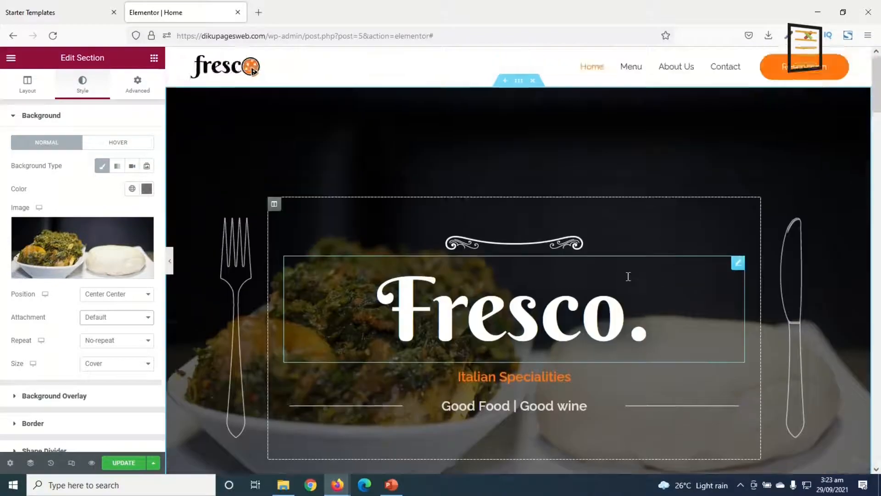
{"action": "scroll", "coordinate": [629, 277], "scroll_direction": "down", "scroll_amount": 5}
{"action": "scroll", "coordinate": [629, 285], "scroll_direction": "up", "scroll_amount": 5}
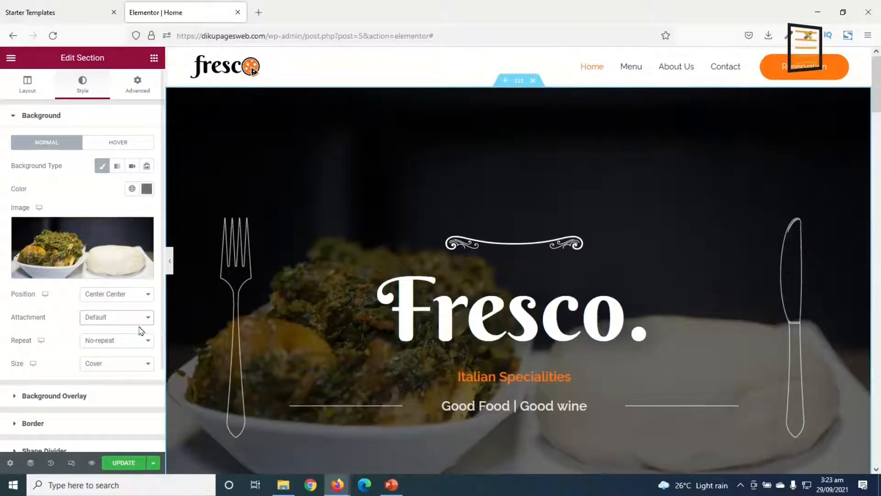
{"action": "left_click", "coordinate": [125, 318]}
{"action": "left_click", "coordinate": [98, 358]}
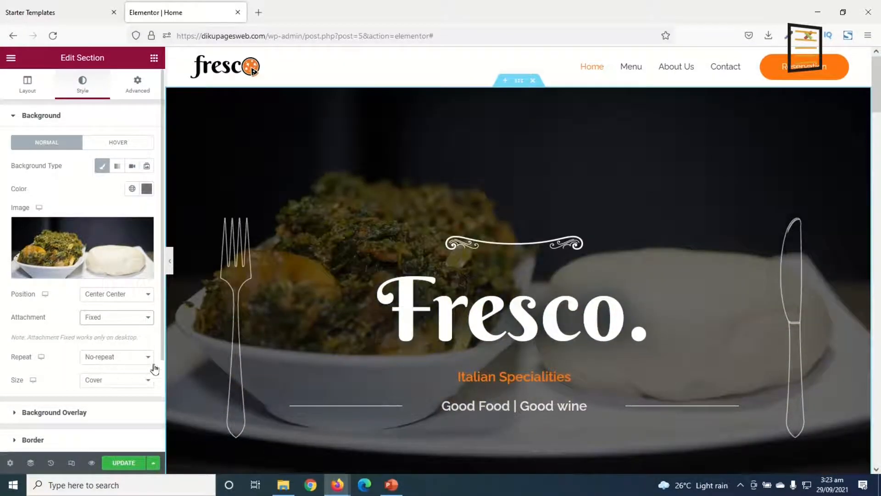
Examine how the hero's fixed background image behaves while the page scrolls
{"action": "scroll", "coordinate": [757, 231], "scroll_direction": "down", "scroll_amount": 5}
{"action": "scroll", "coordinate": [756, 232], "scroll_direction": "up", "scroll_amount": 4}
{"action": "scroll", "coordinate": [756, 230], "scroll_direction": "up", "scroll_amount": 2}
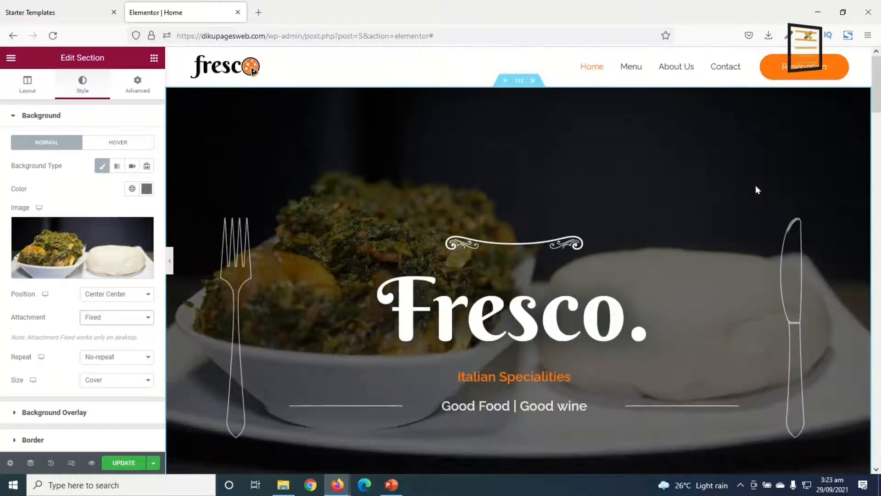
{"action": "scroll", "coordinate": [755, 186], "scroll_direction": "down", "scroll_amount": 5}
{"action": "scroll", "coordinate": [754, 191], "scroll_direction": "up", "scroll_amount": 5}
{"action": "scroll", "coordinate": [754, 199], "scroll_direction": "down", "scroll_amount": 6}
{"action": "scroll", "coordinate": [755, 198], "scroll_direction": "up", "scroll_amount": 5}
{"action": "scroll", "coordinate": [754, 199], "scroll_direction": "up", "scroll_amount": 1}
{"action": "scroll", "coordinate": [755, 200], "scroll_direction": "down", "scroll_amount": 5}
{"action": "scroll", "coordinate": [754, 200], "scroll_direction": "up", "scroll_amount": 5}
{"action": "scroll", "coordinate": [340, 168], "scroll_direction": "down", "scroll_amount": 1}
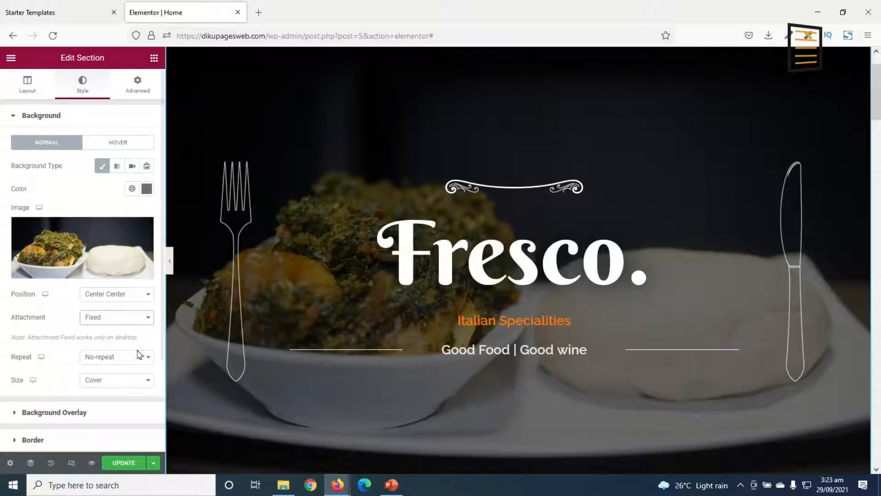
Switch the hero section's background overlay type from gradient to classic
{"action": "scroll", "coordinate": [73, 391], "scroll_direction": "down", "scroll_amount": 2}
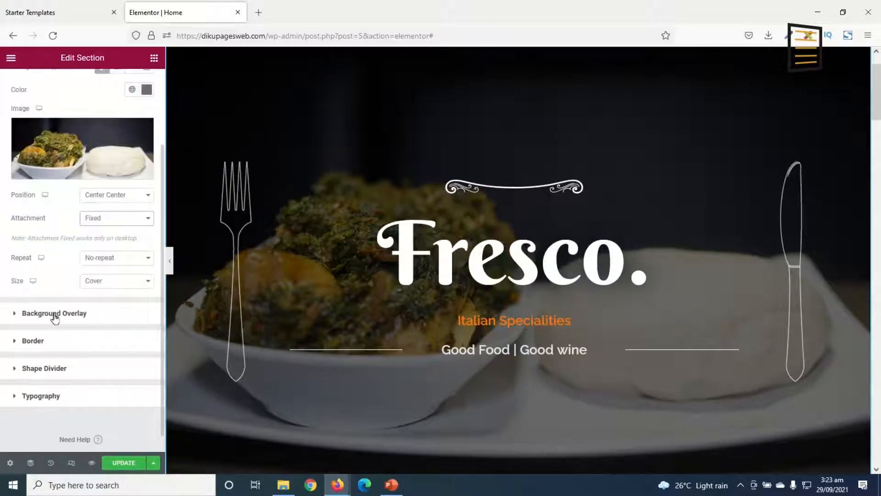
{"action": "left_click", "coordinate": [57, 314]}
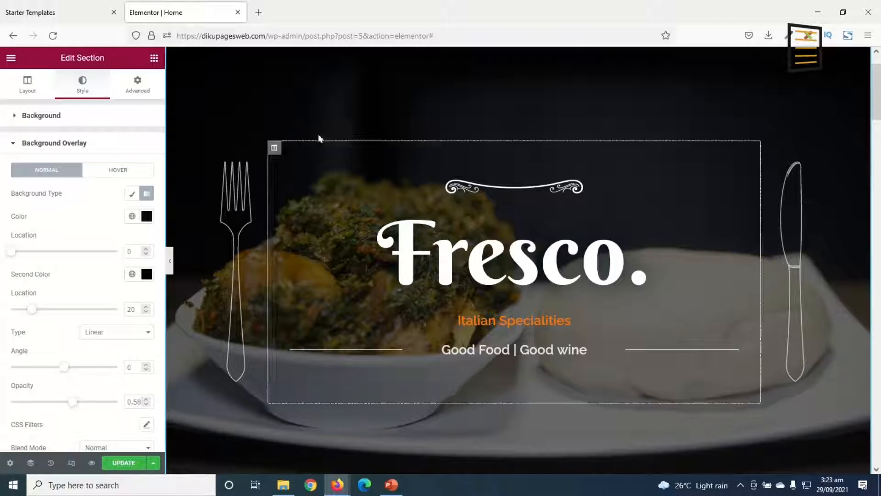
{"action": "scroll", "coordinate": [313, 138], "scroll_direction": "up", "scroll_amount": 2}
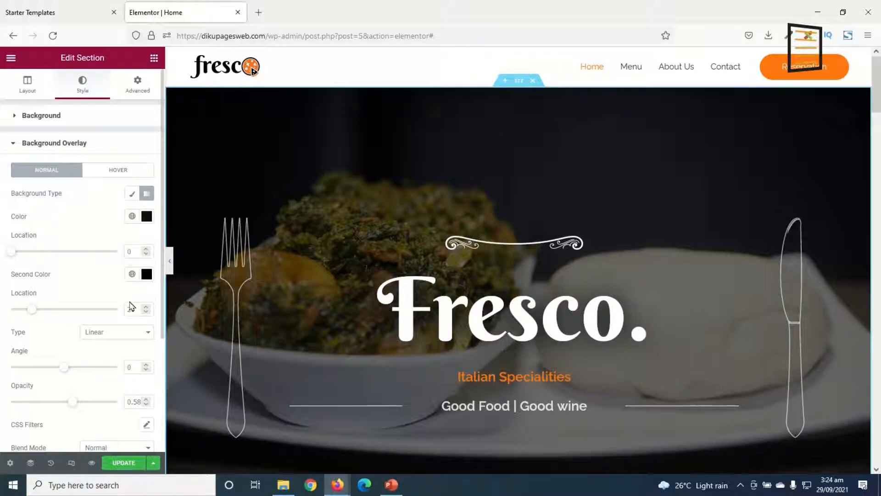
{"action": "left_click", "coordinate": [132, 195]}
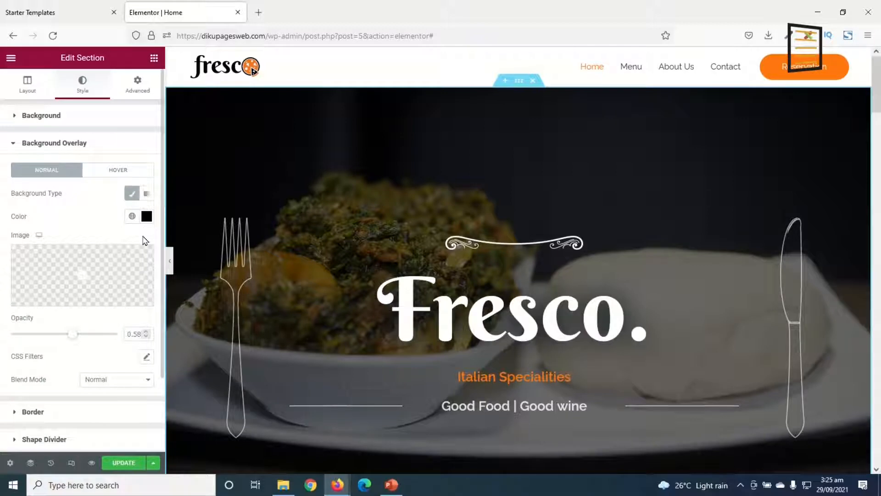
Try red #9F2929 and green #3FAA11 as the hero's overlay color, clear it, and return it to black #000000
{"action": "left_click", "coordinate": [146, 216]}
{"action": "left_click", "coordinate": [115, 292]}
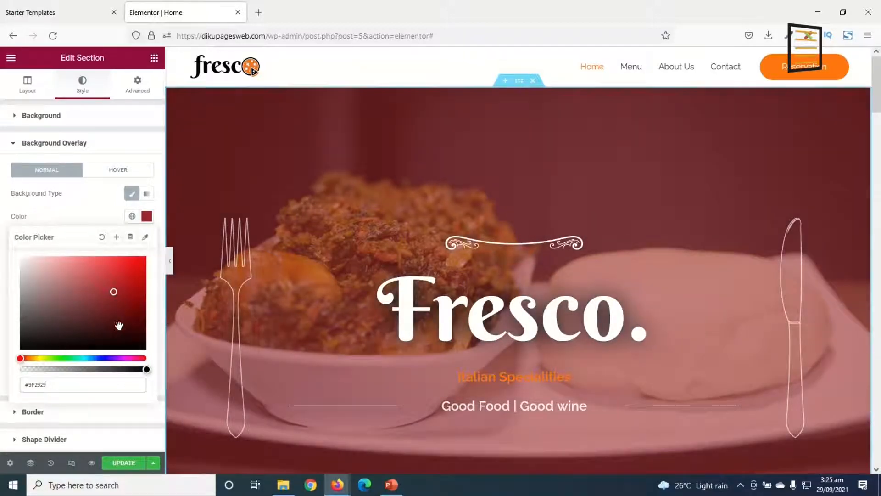
{"action": "left_click", "coordinate": [56, 358]}
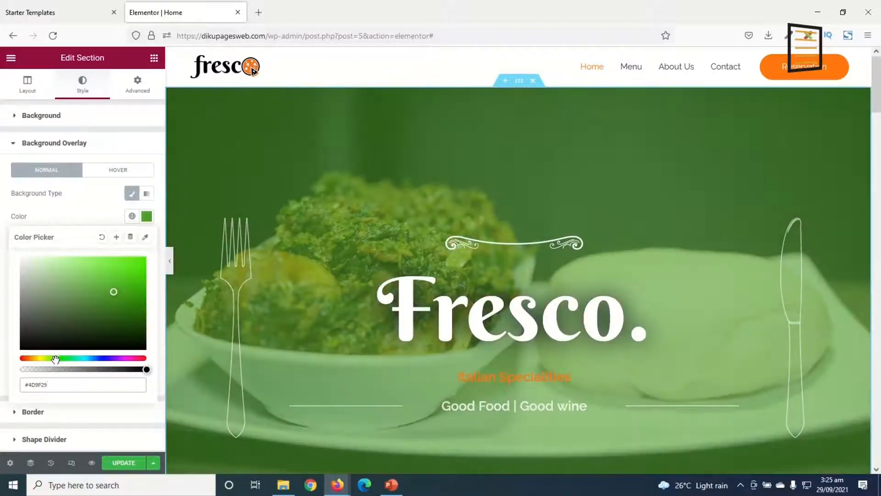
{"action": "left_click", "coordinate": [134, 288]}
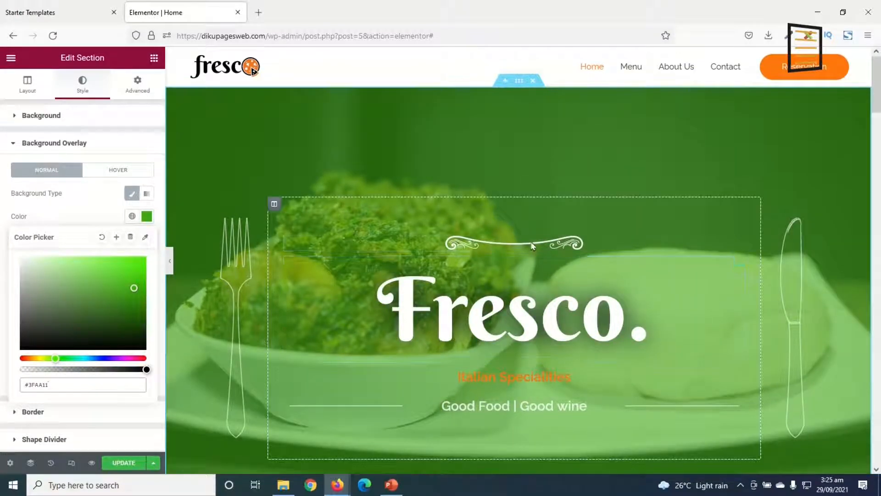
{"action": "left_click", "coordinate": [101, 238]}
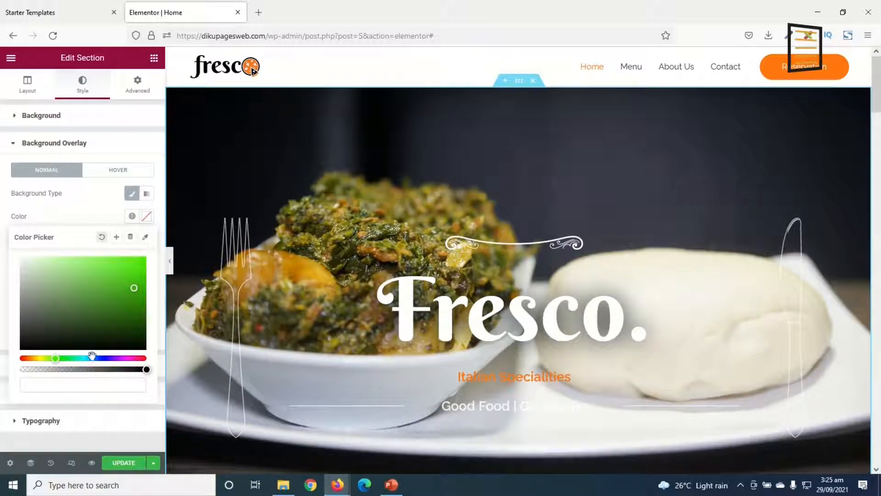
{"action": "left_click_drag", "start_coordinate": [94, 282], "coordinate": [76, 353]}
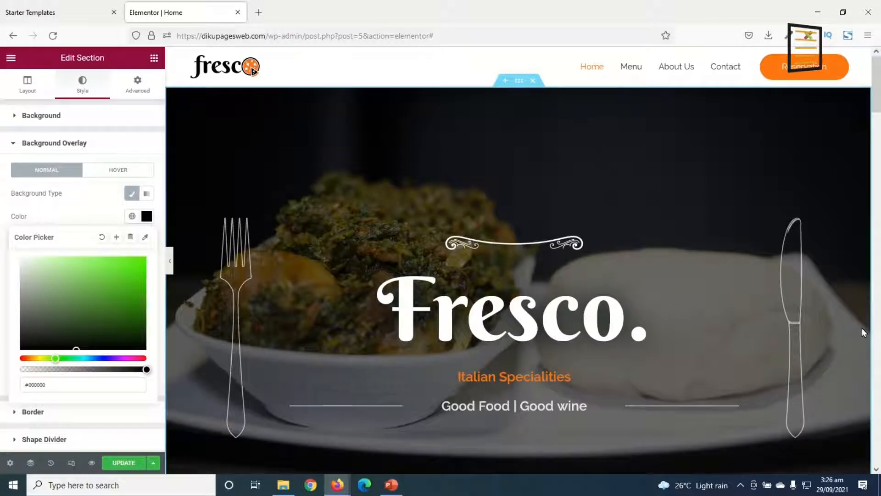
Replace the hero's main heading text with "Spice 1 Kitchen"
{"action": "scroll", "coordinate": [537, 463], "scroll_direction": "down", "scroll_amount": 2}
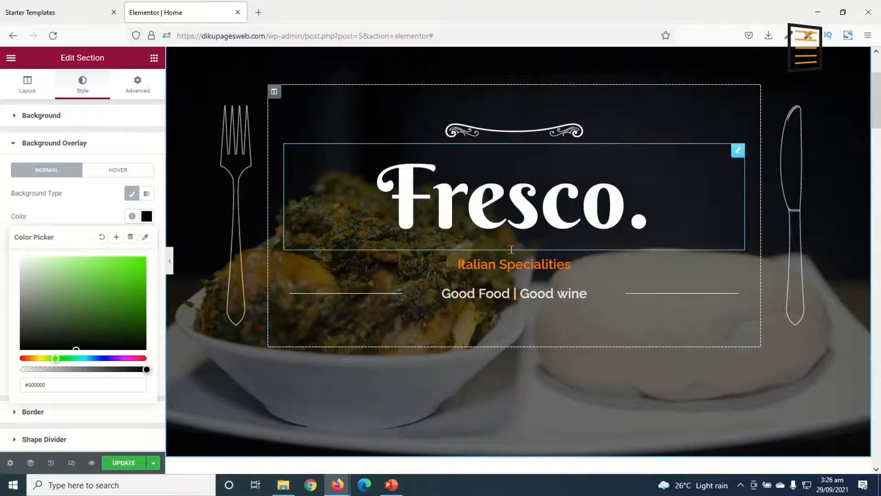
{"action": "left_click", "coordinate": [474, 233]}
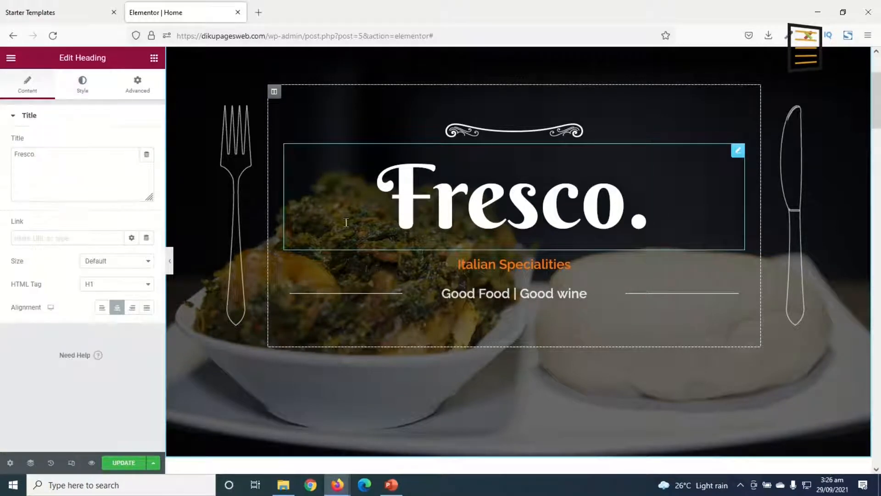
{"action": "left_click_drag", "start_coordinate": [41, 155], "coordinate": [6, 154]}
{"action": "left_click_drag", "start_coordinate": [650, 213], "coordinate": [267, 225]}
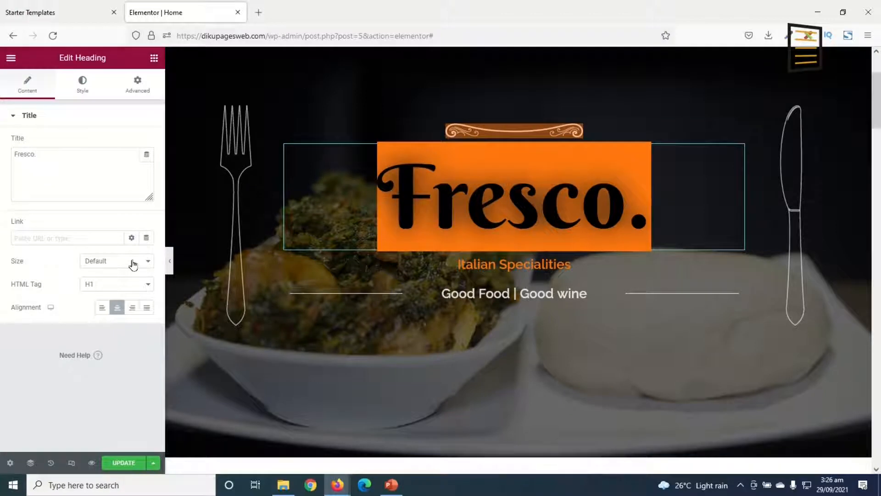
{"action": "left_click_drag", "start_coordinate": [39, 154], "coordinate": [10, 155]}
{"action": "type", "text": "Spic"}
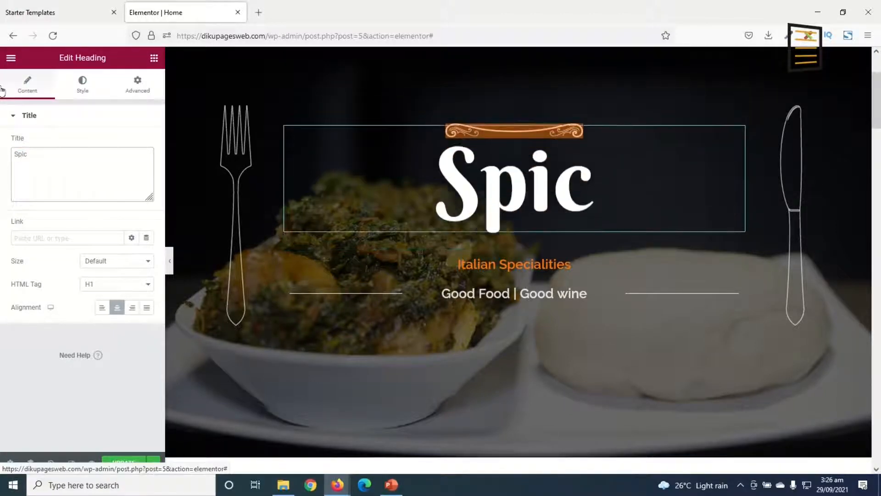
{"action": "type", "text": "e 1 Kitchen"}
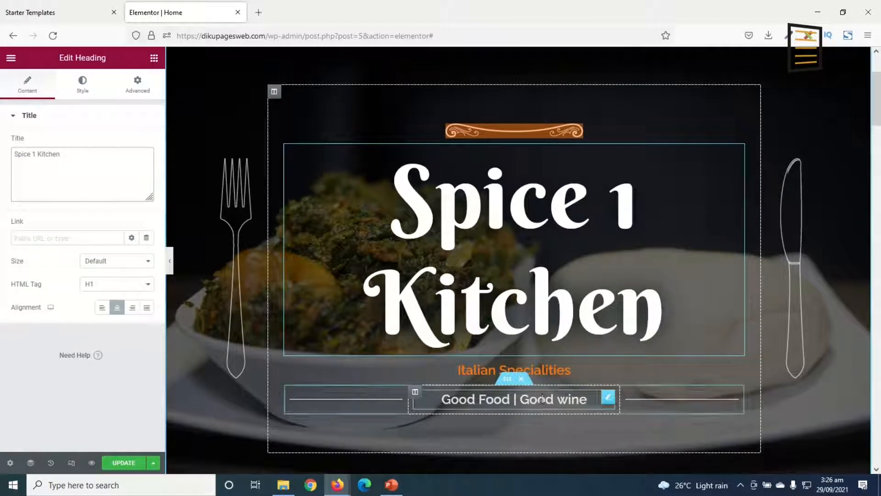
Change the orange subheading below the hero title to "Ghanaian Home Made"
{"action": "triple_click", "coordinate": [533, 369]}
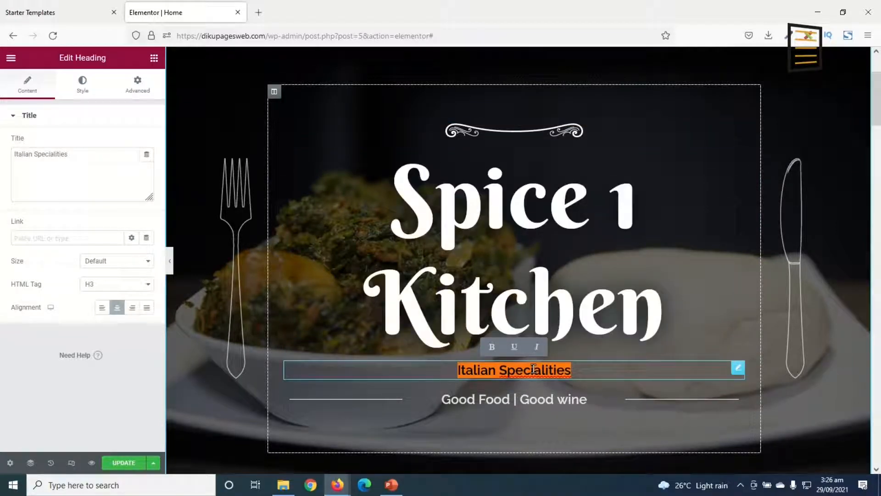
{"action": "type", "text": "Ghanaina"}
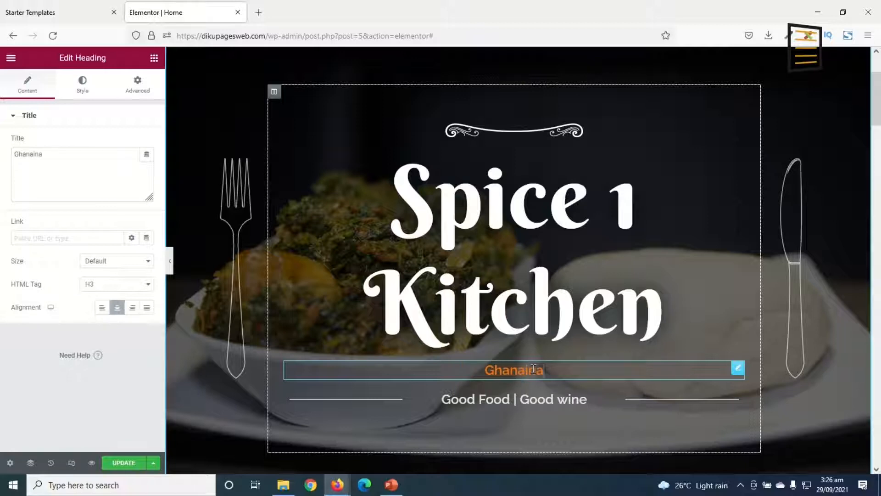
{"action": "type", "text": " Home Made"}
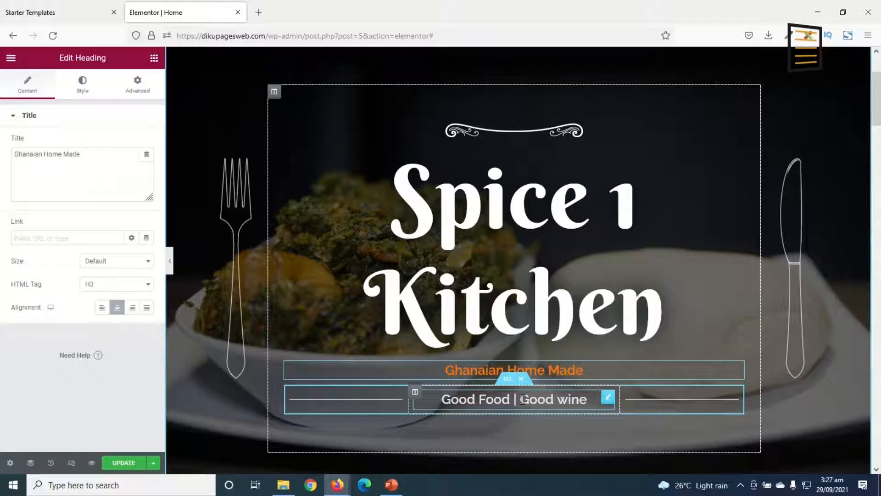
Change the hero tagline to "Good Food | Good Deserts" by replacing its last word
{"action": "left_click", "coordinate": [572, 404]}
{"action": "double_click", "coordinate": [572, 401]}
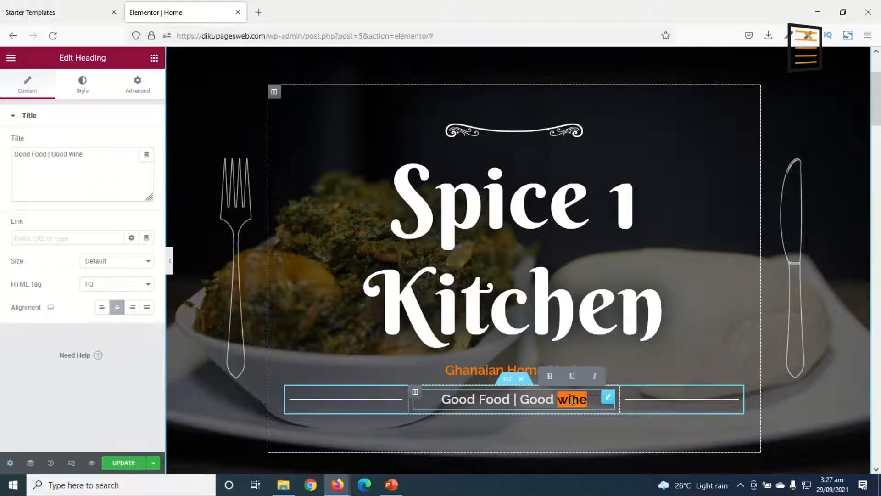
{"action": "type", "text": "Deserts"}
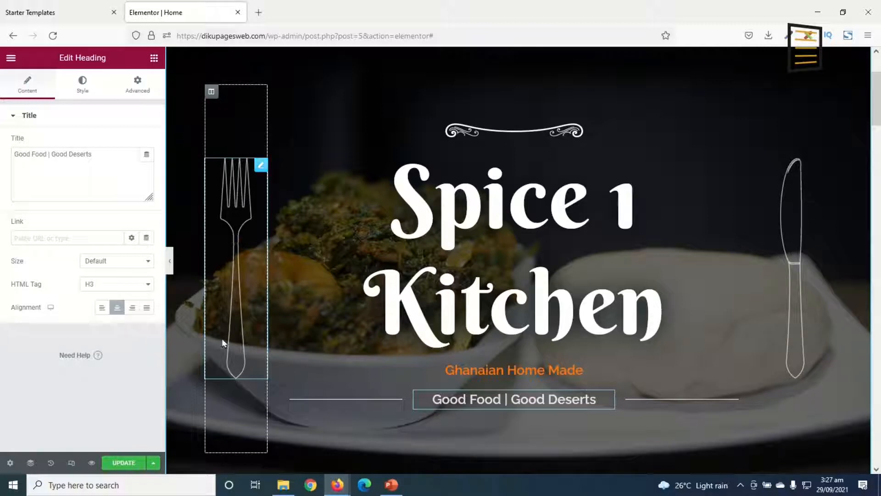
Delete the fork and knife images on either side of the hero's heading
{"action": "right_click", "coordinate": [249, 179]}
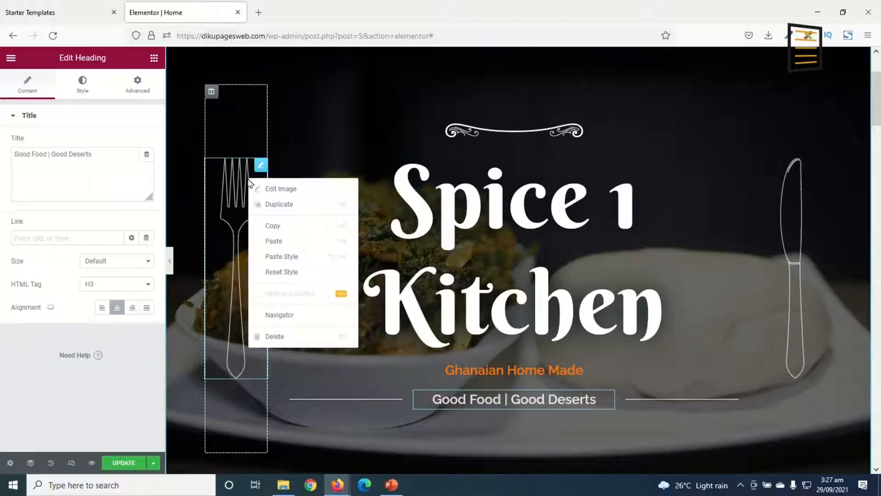
{"action": "left_click", "coordinate": [273, 337]}
{"action": "right_click", "coordinate": [795, 210]}
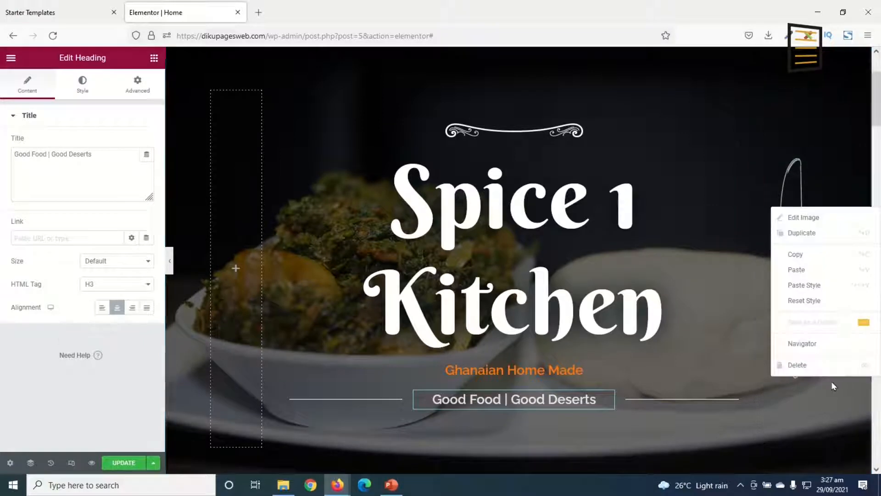
{"action": "left_click", "coordinate": [813, 365]}
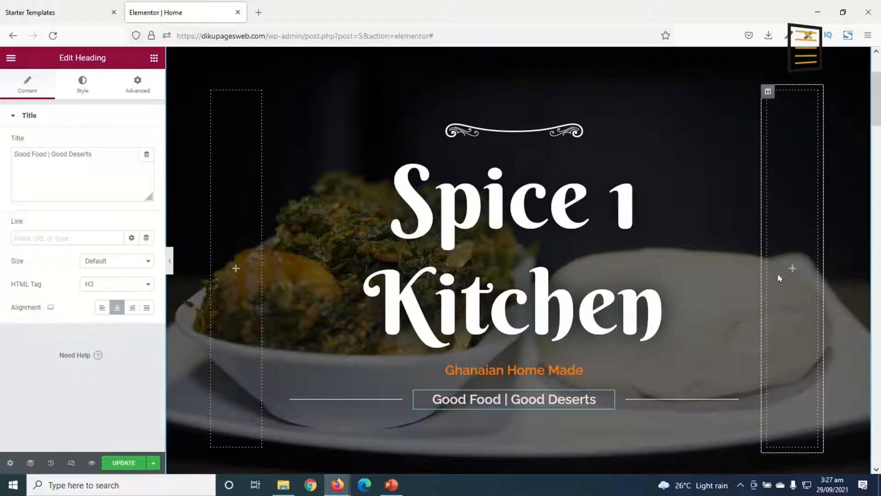
Delete the two empty columns beside the hero's text column
{"action": "right_click", "coordinate": [769, 95]}
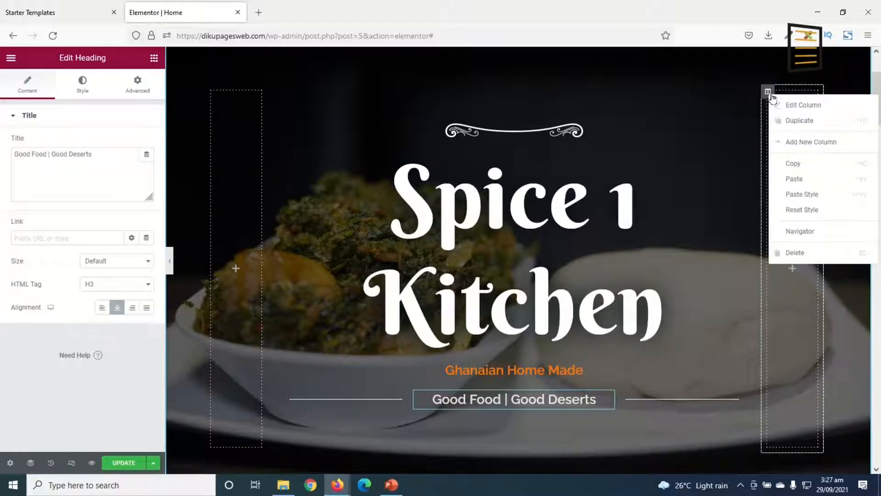
{"action": "left_click", "coordinate": [805, 256]}
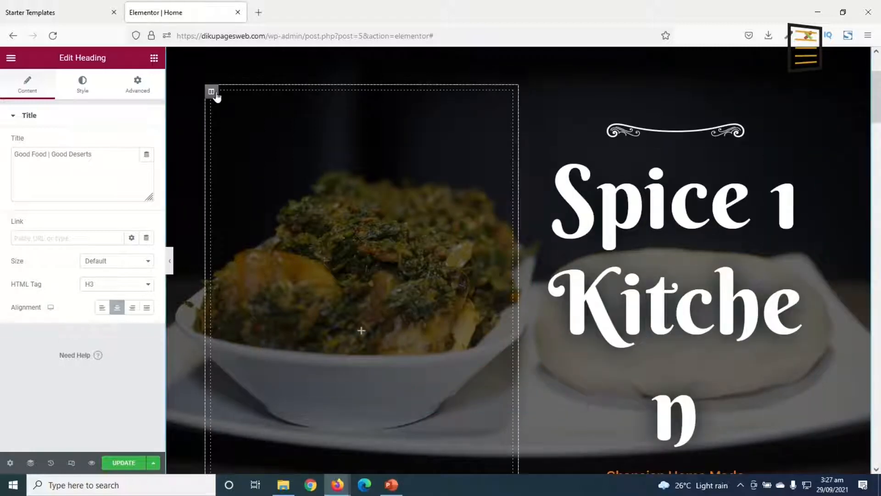
{"action": "right_click", "coordinate": [212, 97]}
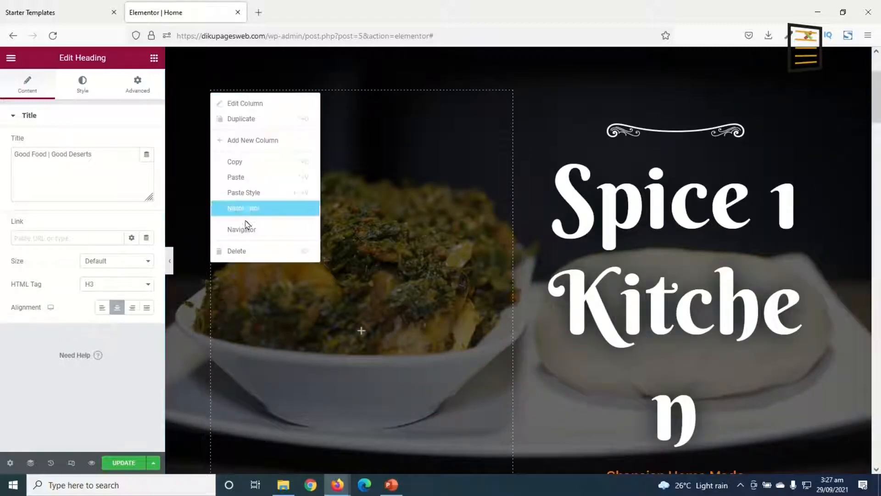
{"action": "left_click", "coordinate": [250, 254]}
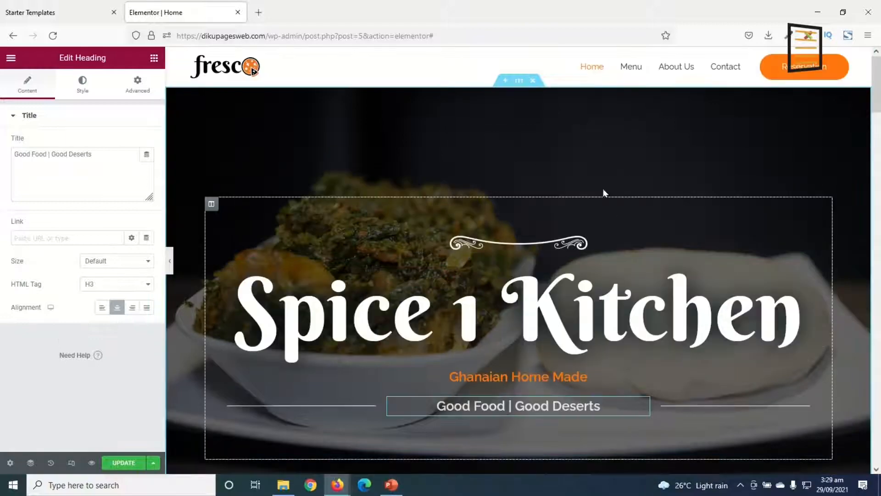
Set the hero section's top and bottom padding to 100 px each
{"action": "scroll", "coordinate": [538, 131], "scroll_direction": "down", "scroll_amount": 5}
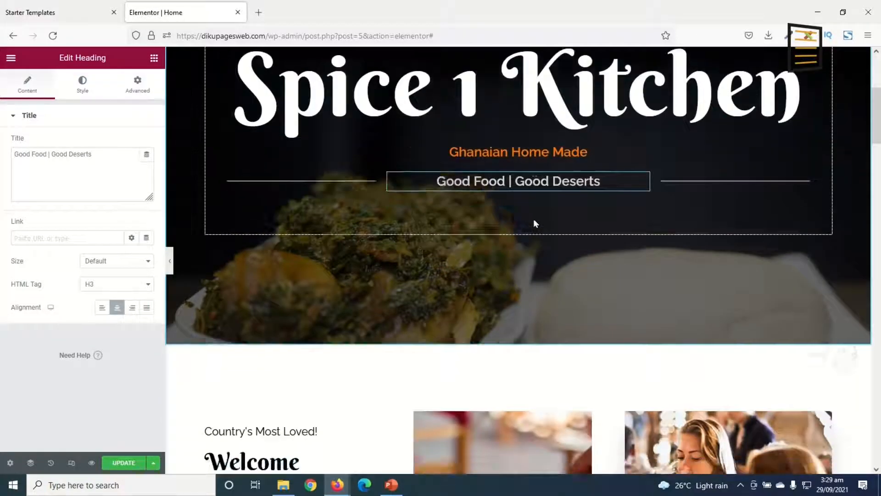
{"action": "scroll", "coordinate": [533, 222], "scroll_direction": "up", "scroll_amount": 5}
{"action": "scroll", "coordinate": [524, 183], "scroll_direction": "down", "scroll_amount": 4}
{"action": "scroll", "coordinate": [527, 256], "scroll_direction": "up", "scroll_amount": 4}
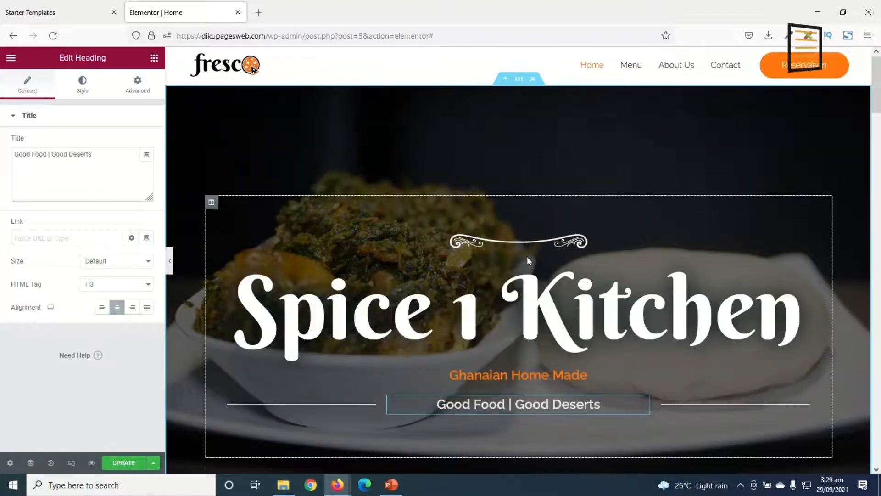
{"action": "scroll", "coordinate": [517, 253], "scroll_direction": "down", "scroll_amount": 2}
{"action": "scroll", "coordinate": [514, 303], "scroll_direction": "up", "scroll_amount": 2}
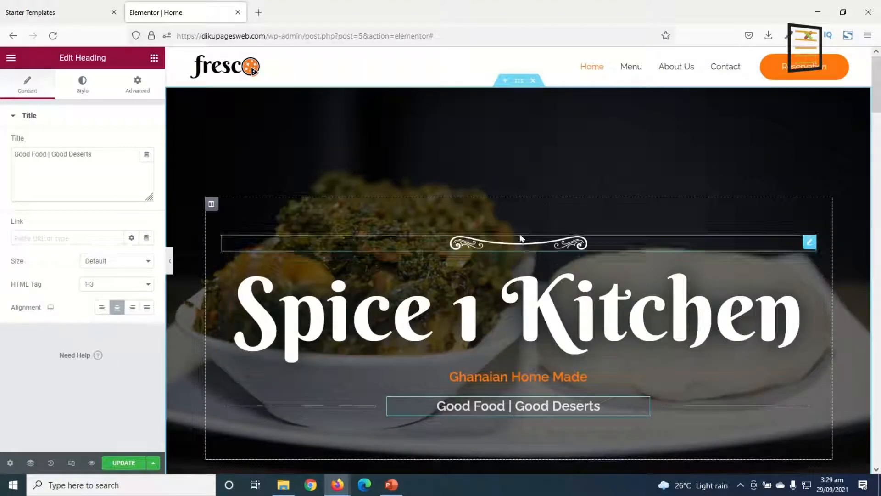
{"action": "left_click", "coordinate": [518, 83]}
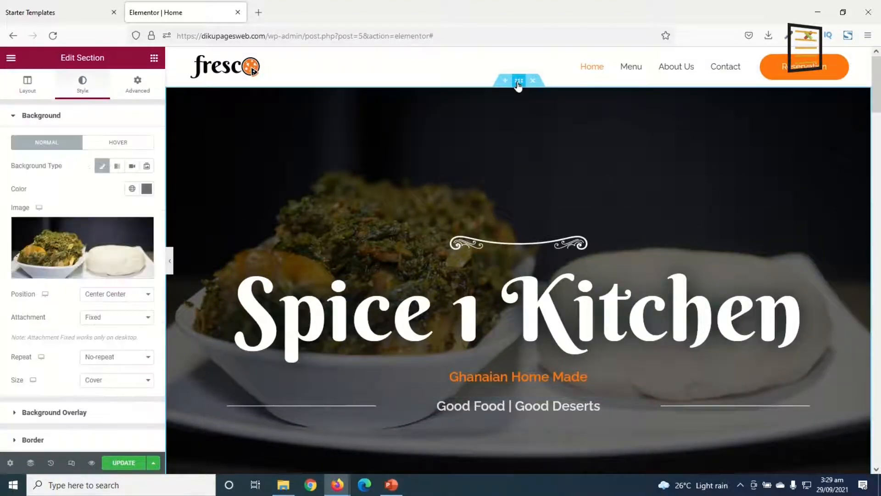
{"action": "left_click", "coordinate": [145, 91]}
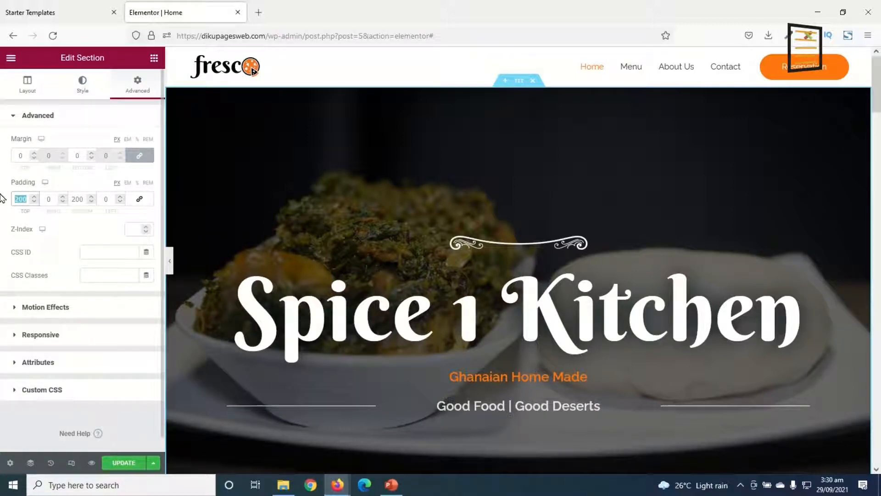
{"action": "left_click", "coordinate": [81, 200]}
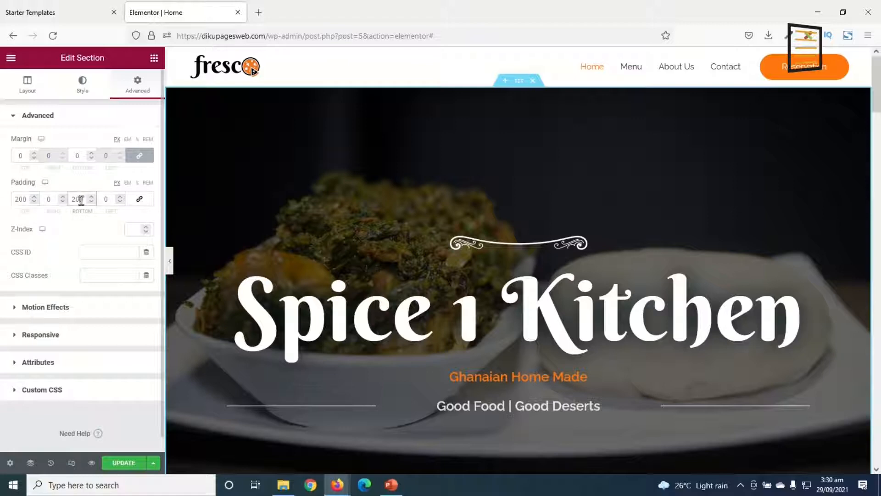
{"action": "left_click", "coordinate": [25, 198]}
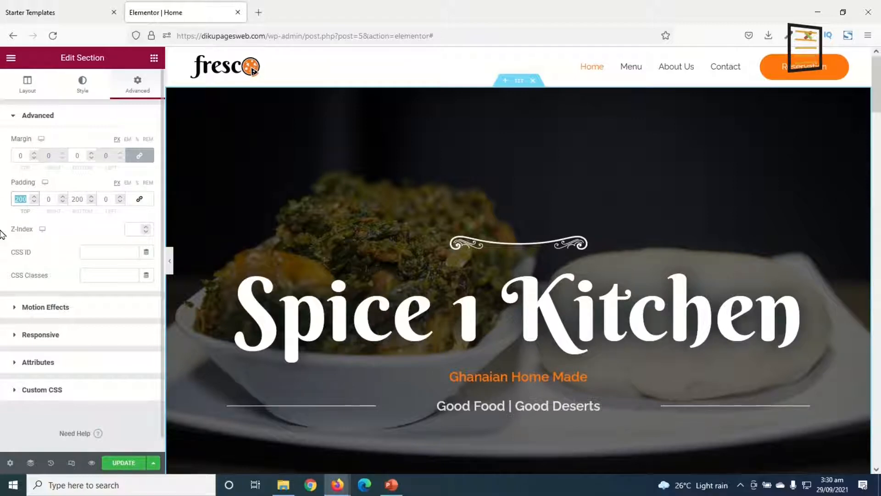
{"action": "type", "text": "100"}
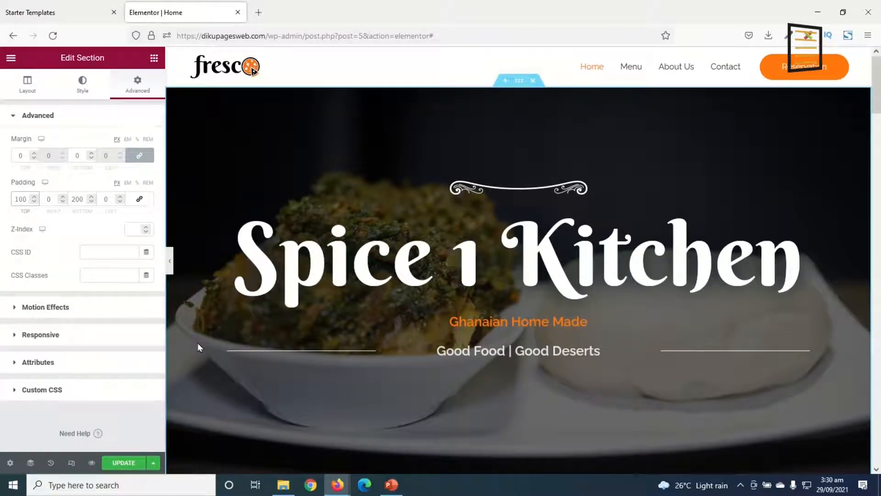
{"action": "double_click", "coordinate": [77, 198]}
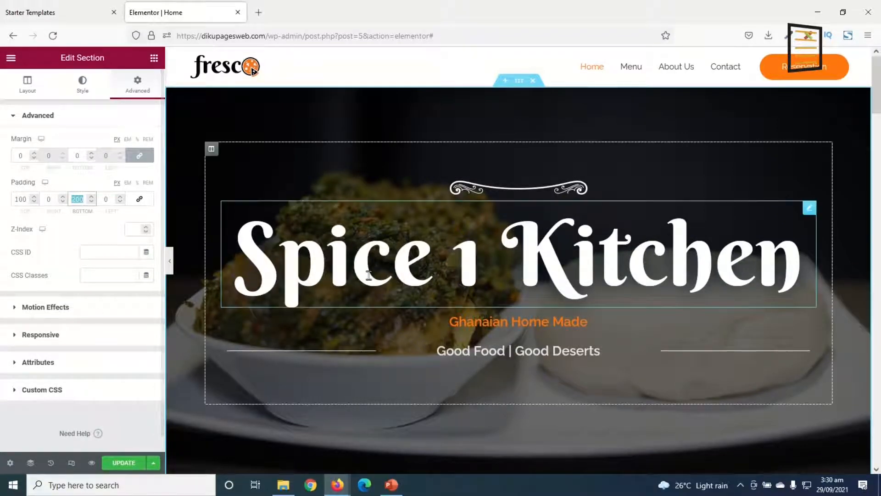
{"action": "scroll", "coordinate": [384, 285], "scroll_direction": "down", "scroll_amount": 3}
{"action": "type", "text": "100"}
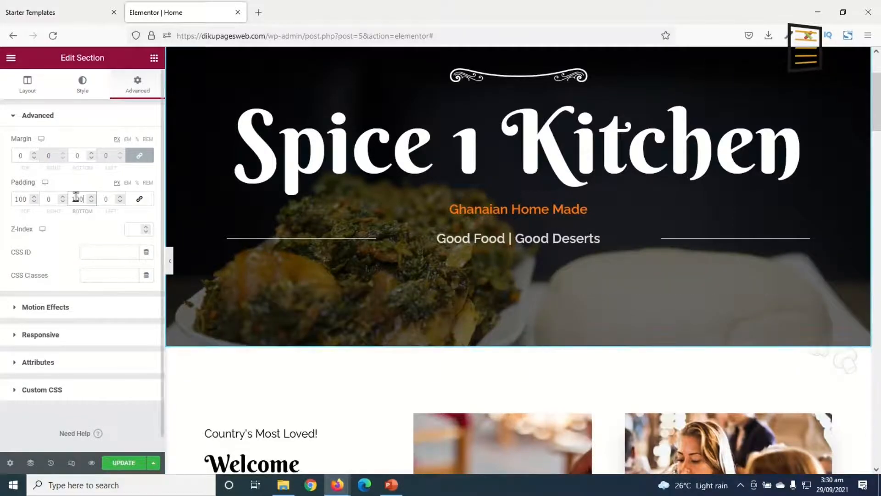
{"action": "type", "text": "75"}
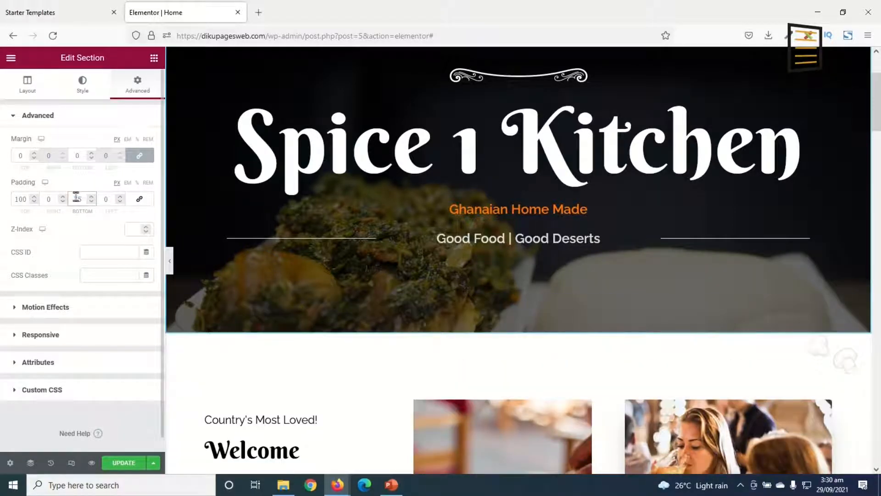
Lower the hero section's bottom and top padding to 75 px each
{"action": "double_click", "coordinate": [19, 198]}
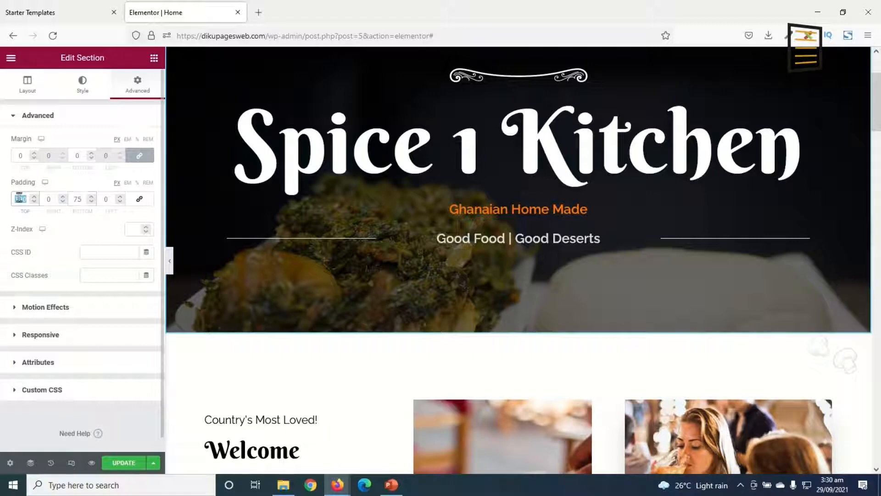
{"action": "type", "text": "75"}
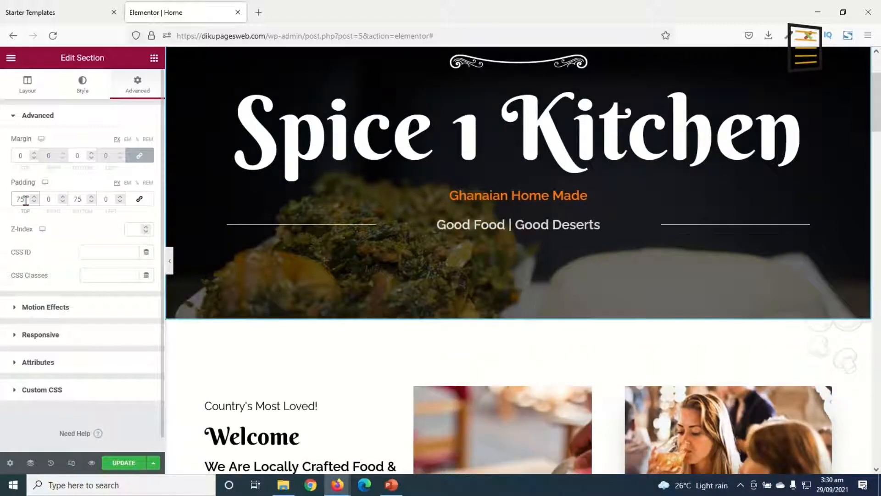
{"action": "scroll", "coordinate": [632, 277], "scroll_direction": "up", "scroll_amount": 3}
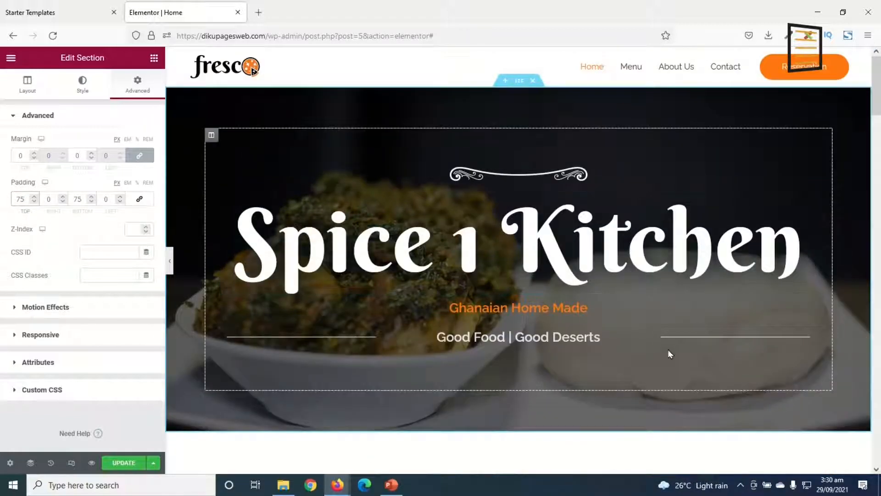
Change the small heading above "Welcome" to "Tamale's Most Loved!"
{"action": "scroll", "coordinate": [470, 394], "scroll_direction": "down", "scroll_amount": 7}
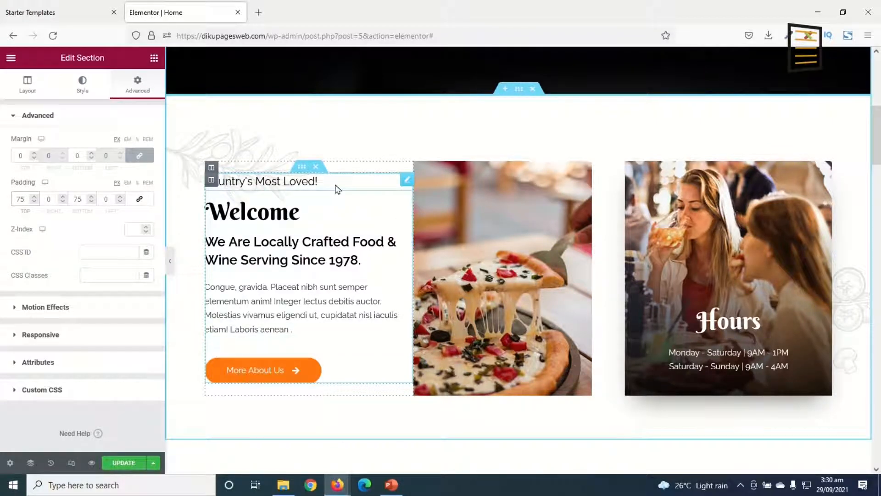
{"action": "left_click", "coordinate": [238, 181]}
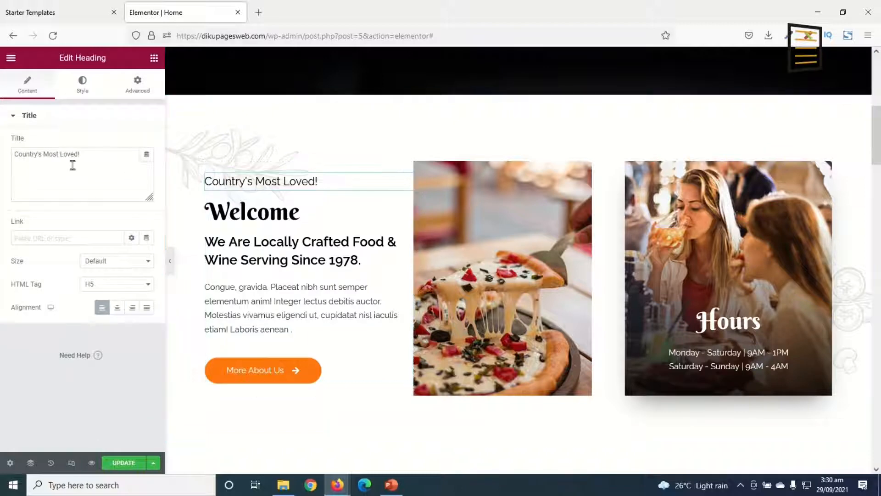
{"action": "left_click_drag", "start_coordinate": [41, 154], "coordinate": [1, 154]}
{"action": "type", "text": "Tamale's"}
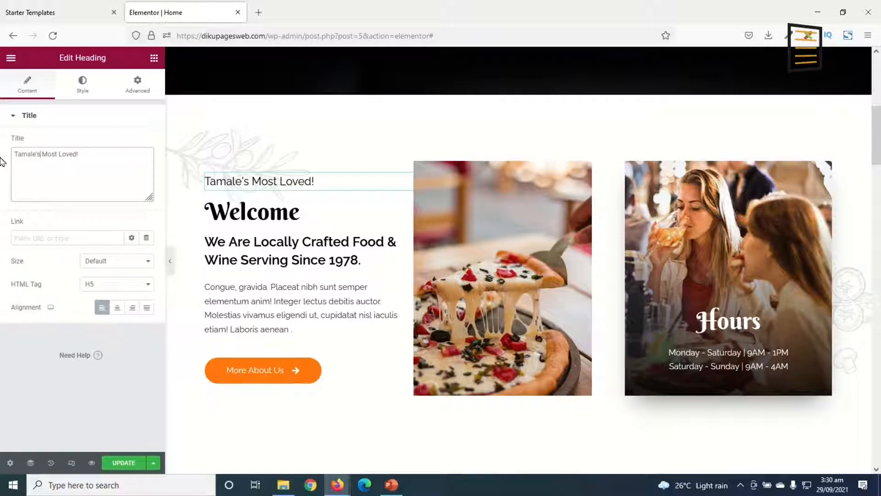
Change the bold title below "Welcome" to "We Are Locally Crafted Food & Desert Serving since 2012."
{"action": "left_click", "coordinate": [275, 212]}
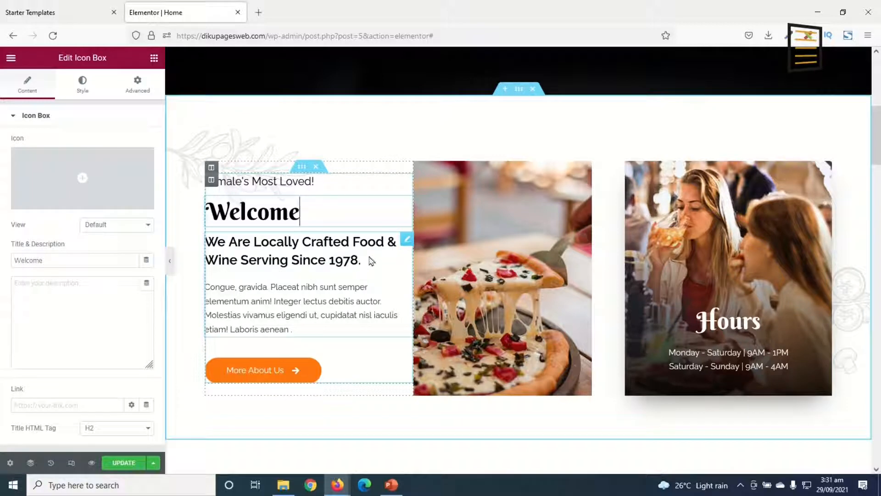
{"action": "left_click", "coordinate": [277, 245]}
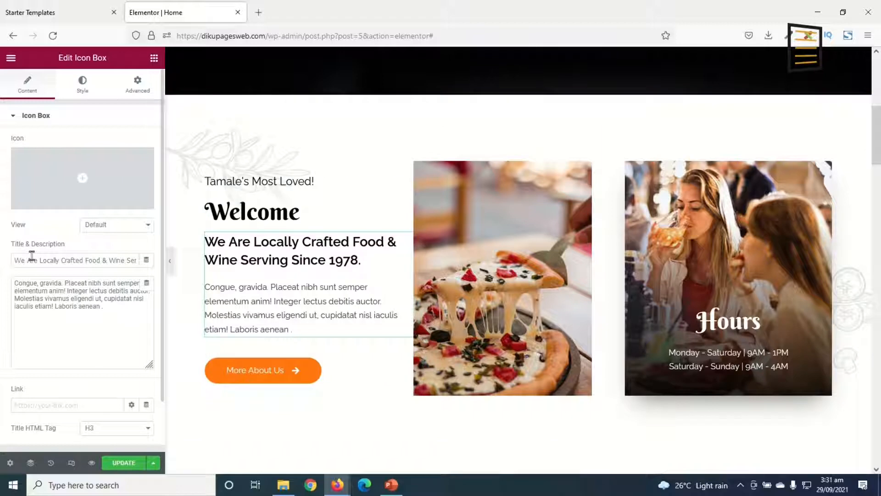
{"action": "left_click", "coordinate": [70, 259]}
{"action": "triple_click", "coordinate": [119, 313]}
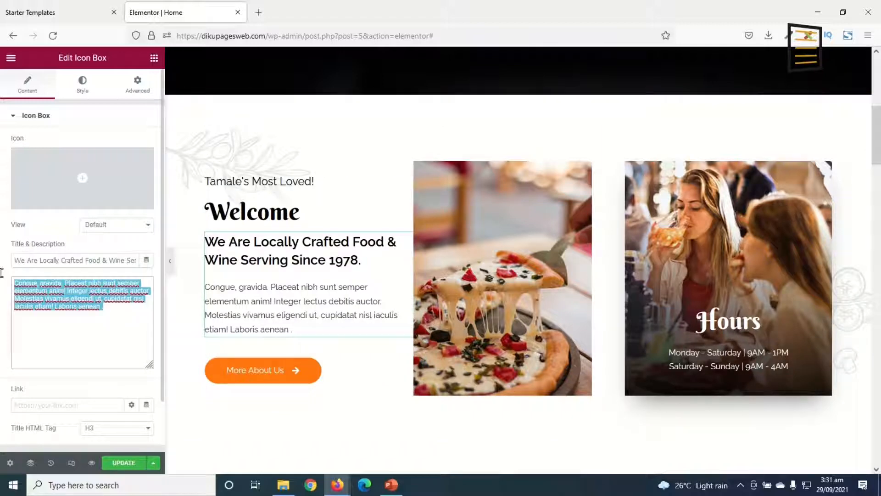
{"action": "left_click", "coordinate": [81, 307]}
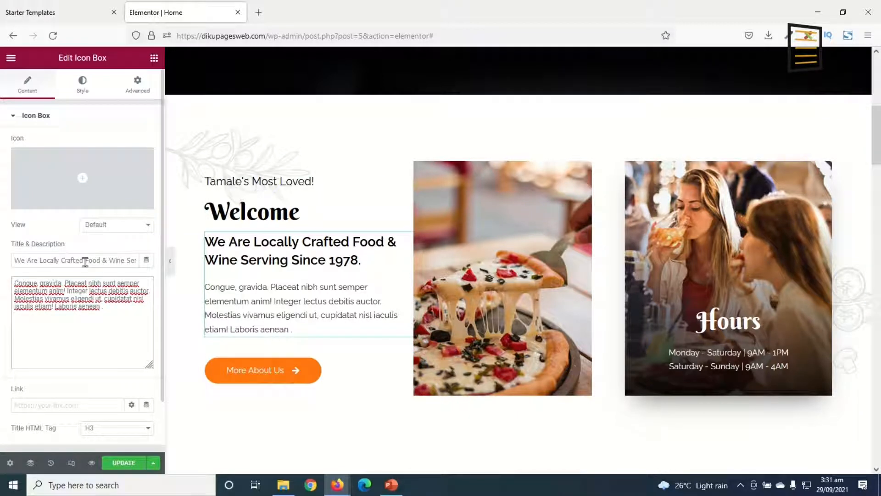
{"action": "left_click_drag", "start_coordinate": [111, 260], "coordinate": [200, 271]}
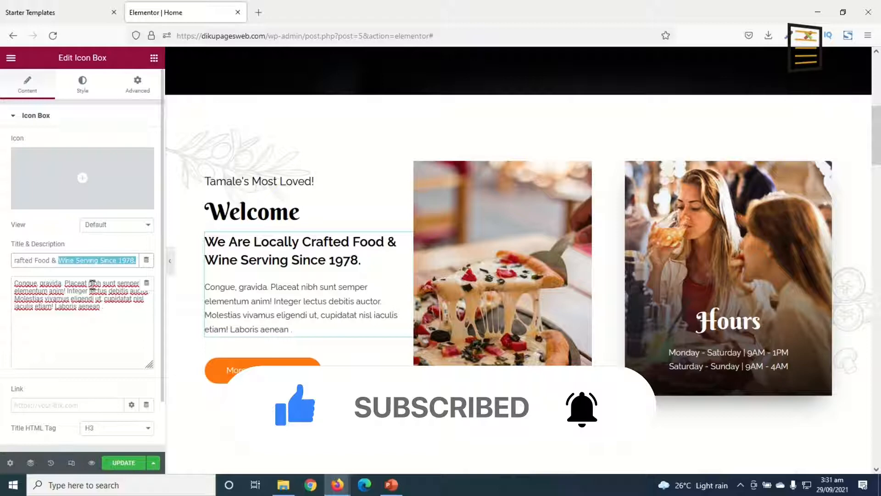
{"action": "type", "text": "De"}
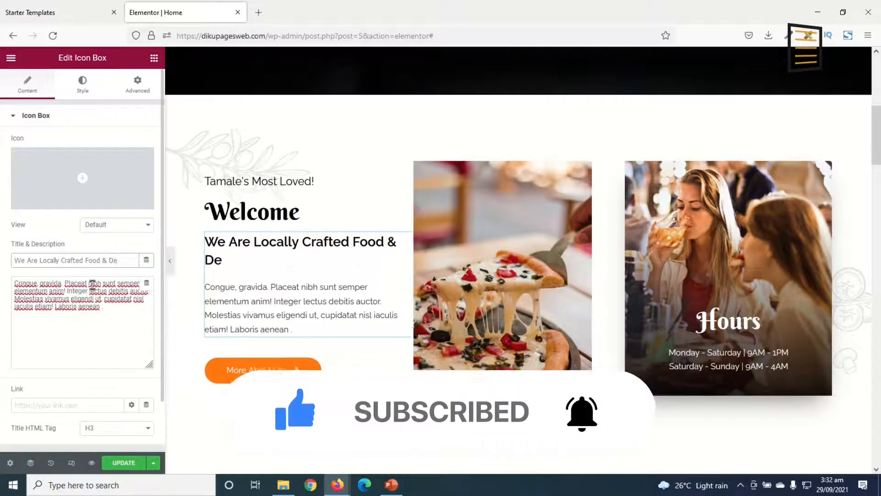
{"action": "type", "text": "sert Serving"}
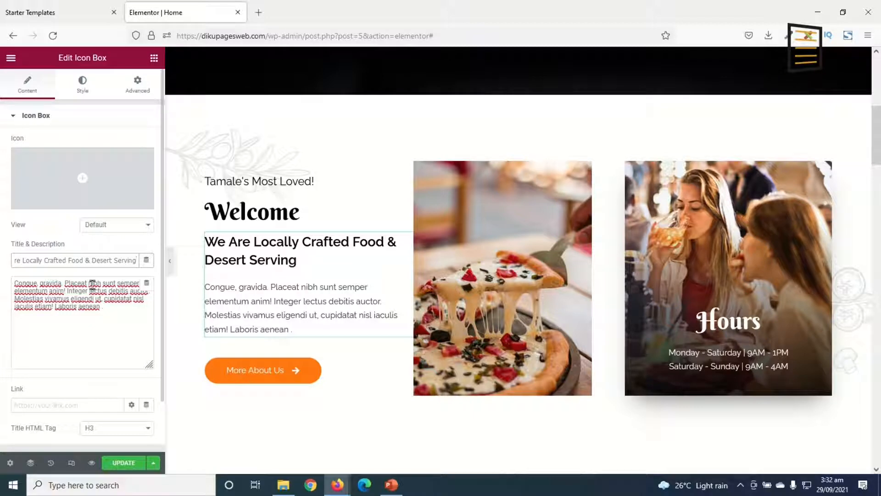
{"action": "type", "text": " in"}
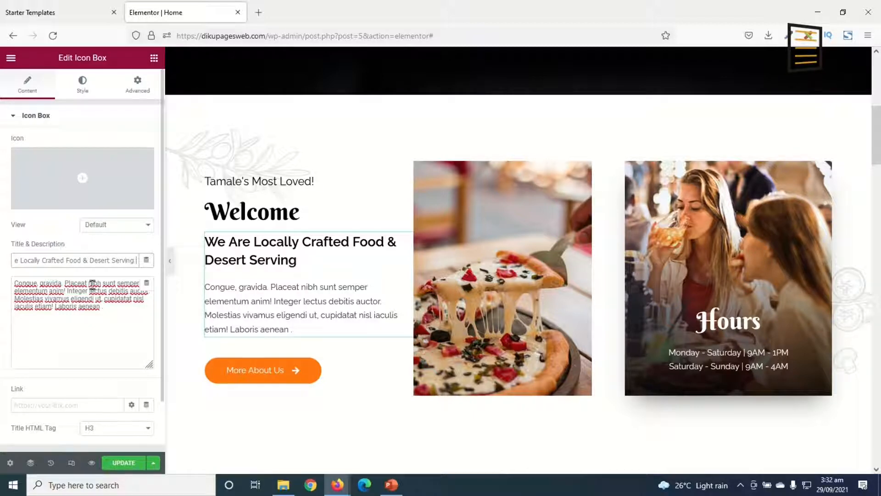
{"action": "key", "text": "BackSpace"}
{"action": "key", "text": "BackSpace"}
{"action": "type", "text": "since"}
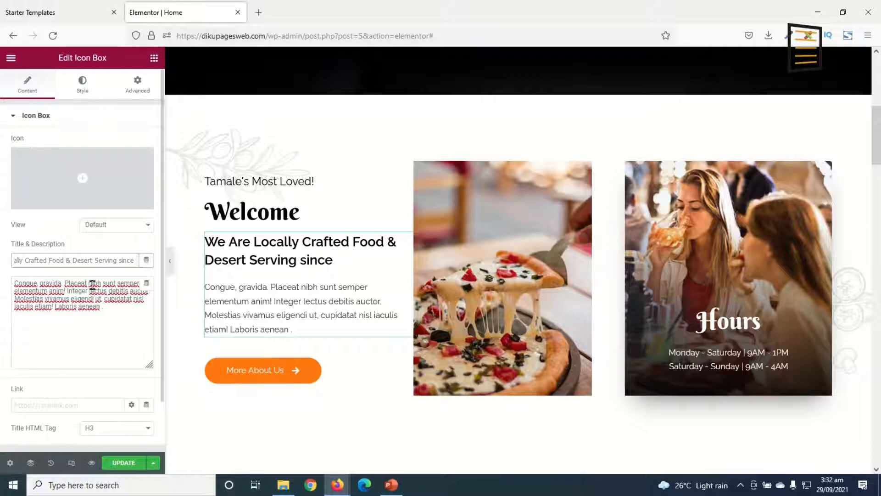
{"action": "type", "text": " 2"}
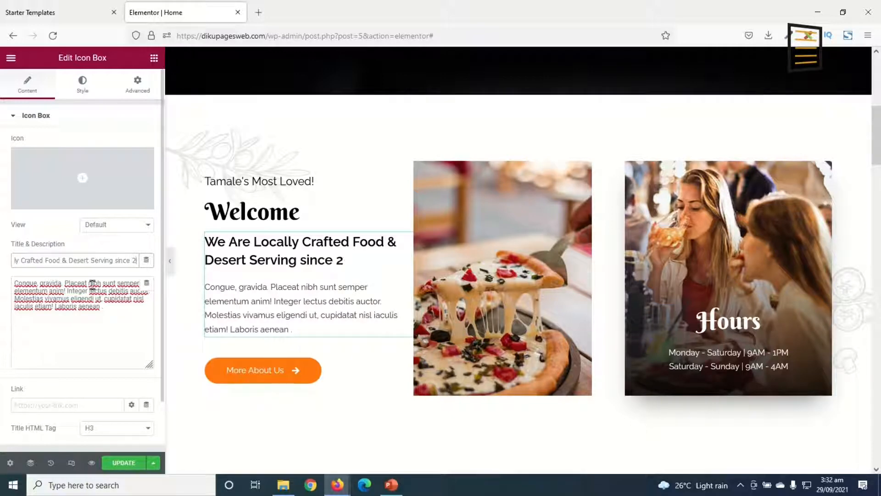
{"action": "type", "text": "012."}
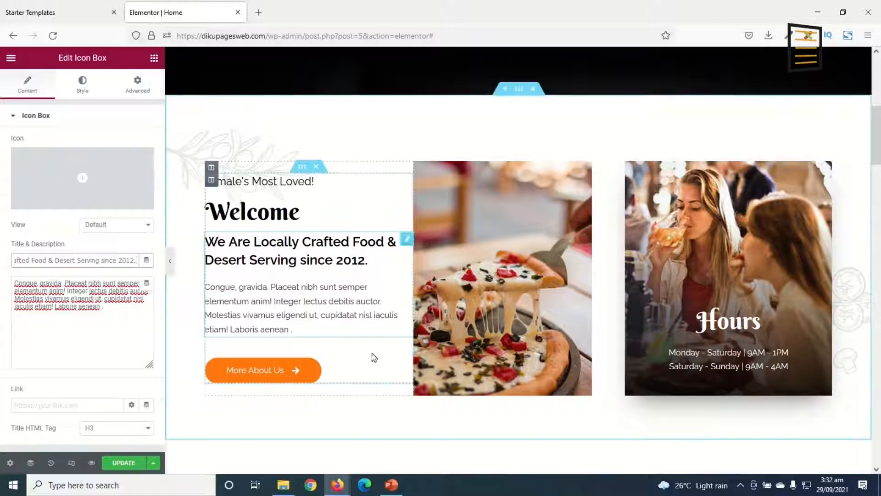
Change the label of the orange "More About Us" button in the Welcome section to "More Info"
{"action": "left_click", "coordinate": [251, 378]}
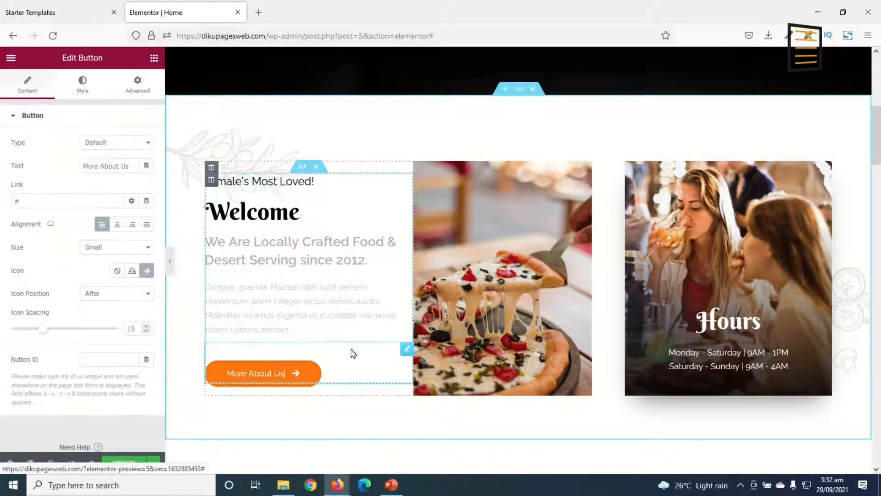
{"action": "scroll", "coordinate": [352, 354], "scroll_direction": "up", "scroll_amount": 10}
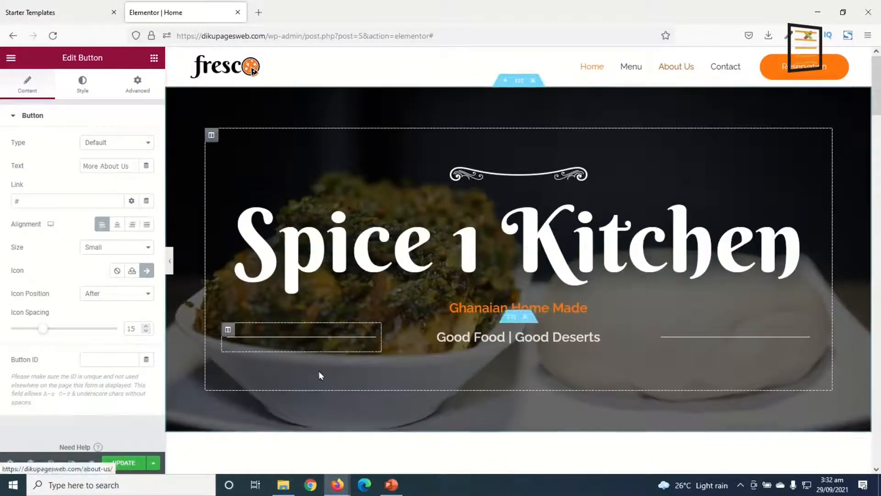
{"action": "scroll", "coordinate": [321, 374], "scroll_direction": "down", "scroll_amount": 10}
{"action": "left_click_drag", "start_coordinate": [290, 430], "coordinate": [274, 427]}
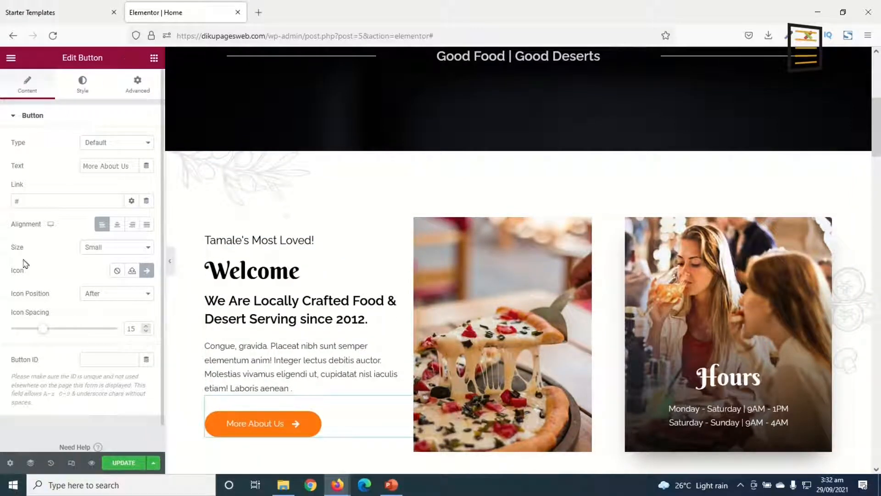
{"action": "left_click_drag", "start_coordinate": [132, 167], "coordinate": [8, 167]}
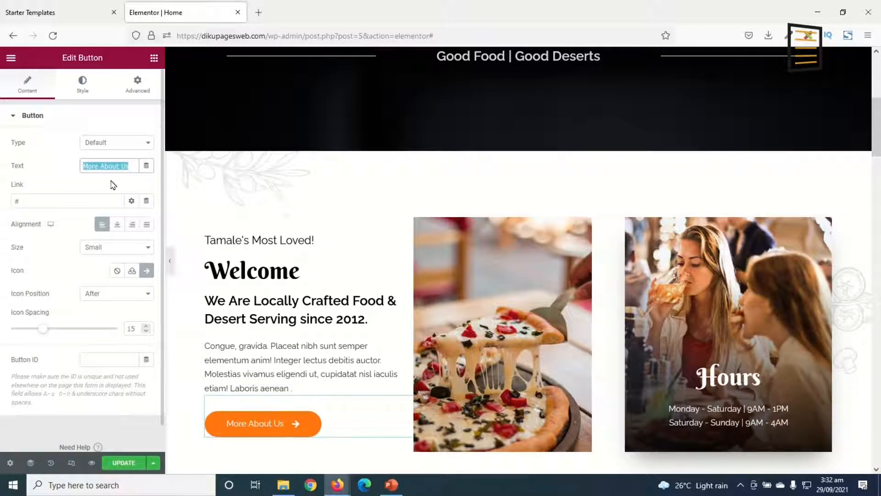
{"action": "type", "text": "More Info"}
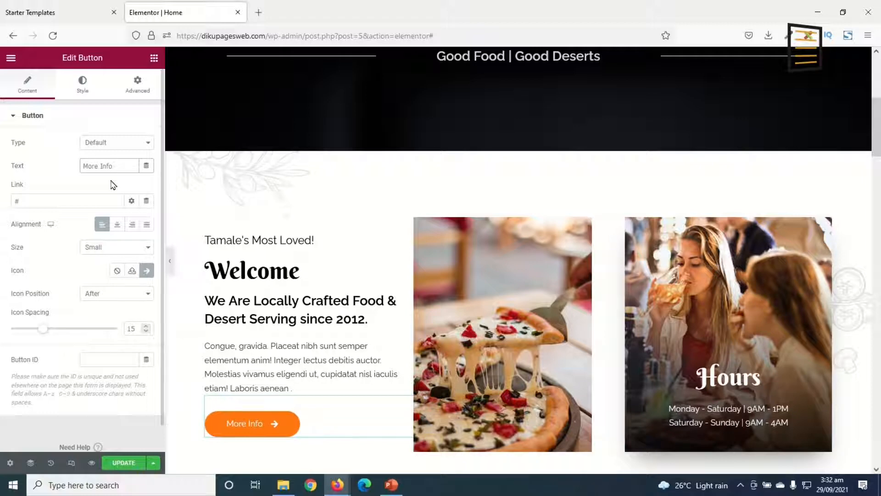
Link the "More Info" button to the site's About Us page
{"action": "left_click_drag", "start_coordinate": [40, 203], "coordinate": [1, 196]}
{"action": "key", "text": "BackSpace"}
{"action": "type", "text": "about"}
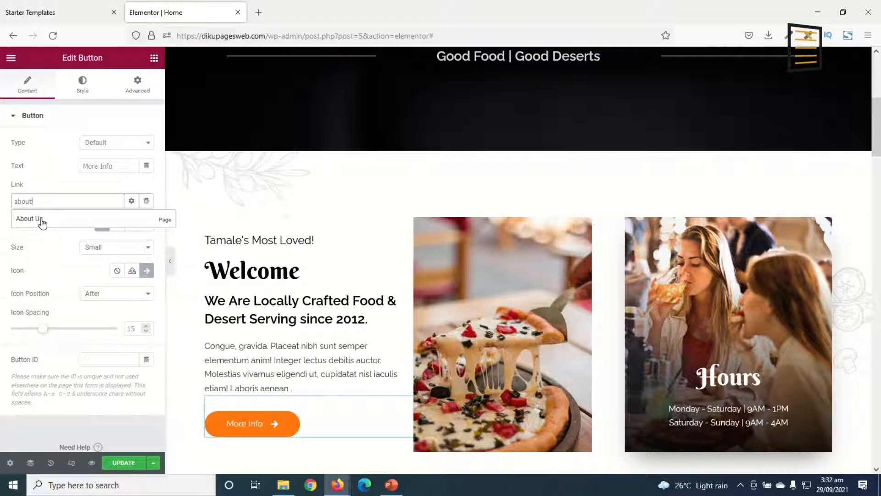
{"action": "left_click", "coordinate": [42, 223]}
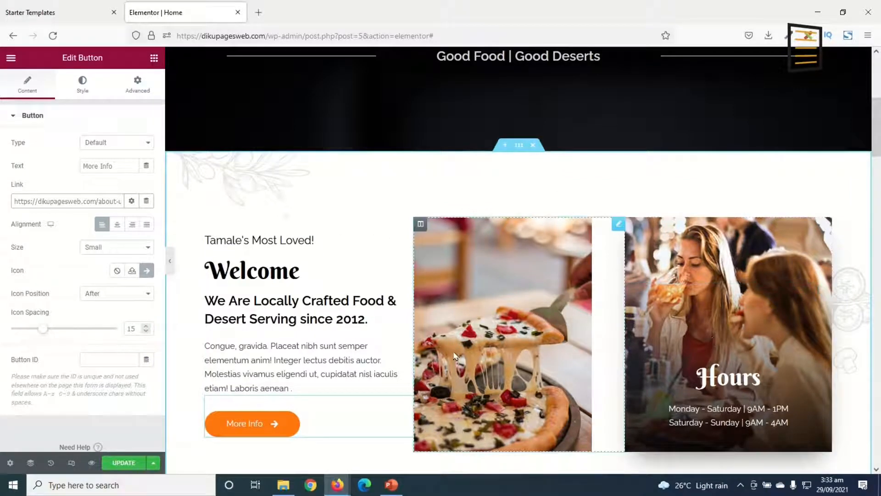
Replace the pizza image beside the Welcome text with the uploaded file Tuo_Zaafi_2 from the restaurant media folder
{"action": "left_click", "coordinate": [510, 278]}
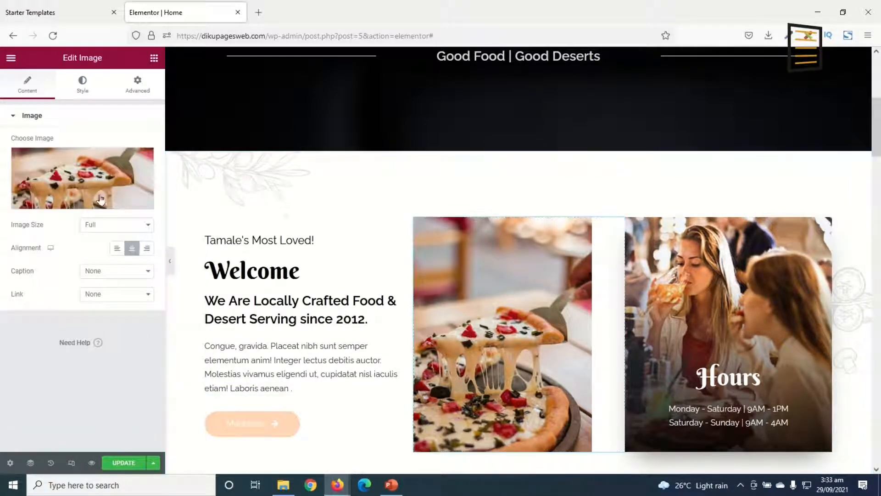
{"action": "mouse_move", "coordinate": [71, 174]}
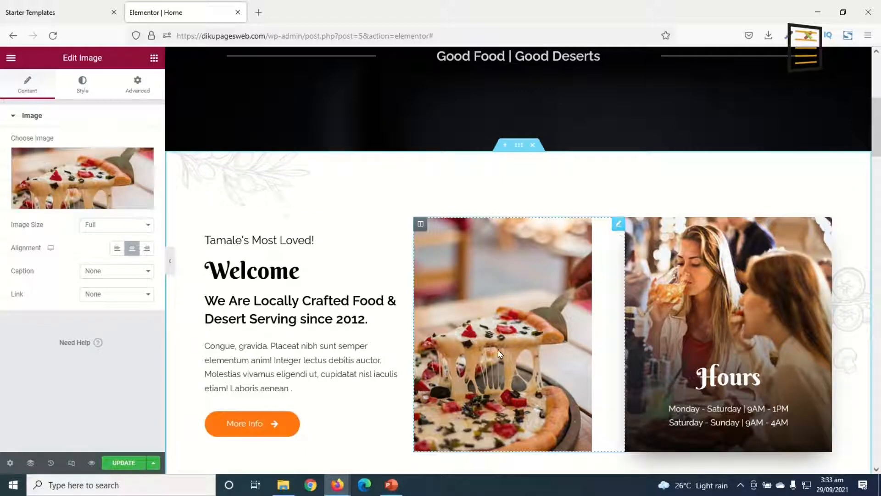
{"action": "left_click", "coordinate": [78, 176]}
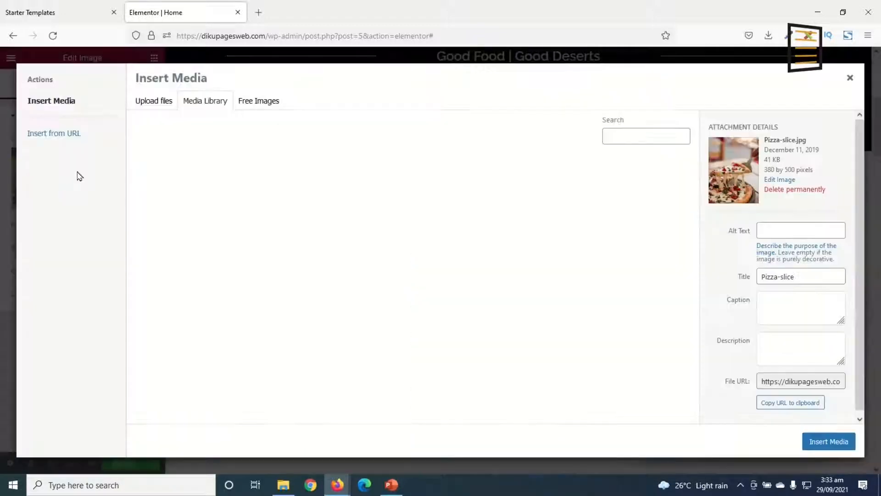
{"action": "left_click", "coordinate": [152, 101]}
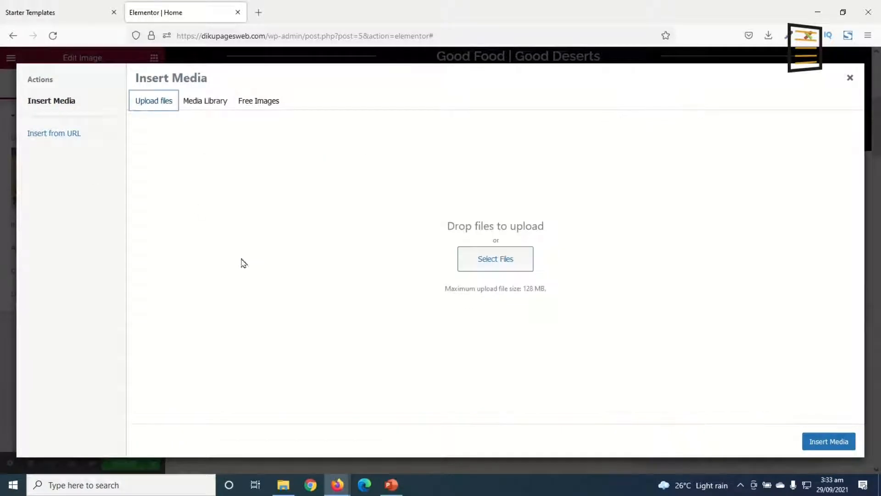
{"action": "left_click", "coordinate": [498, 252]}
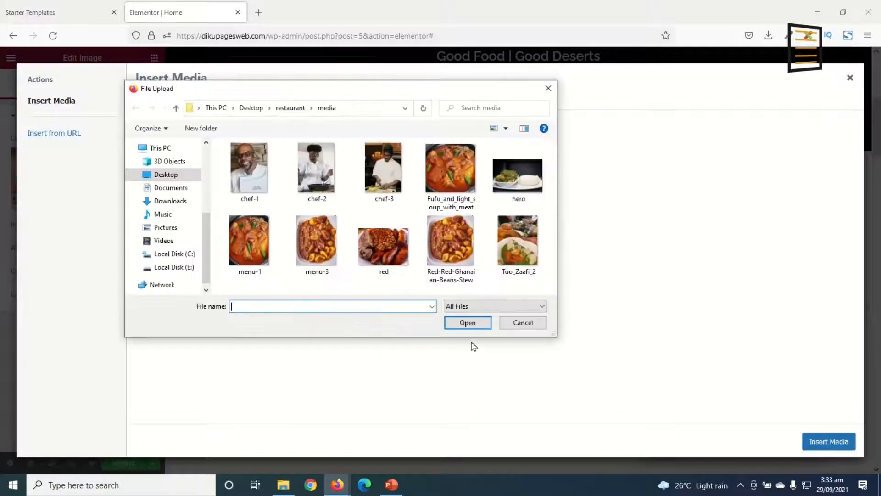
{"action": "left_click", "coordinate": [518, 244]}
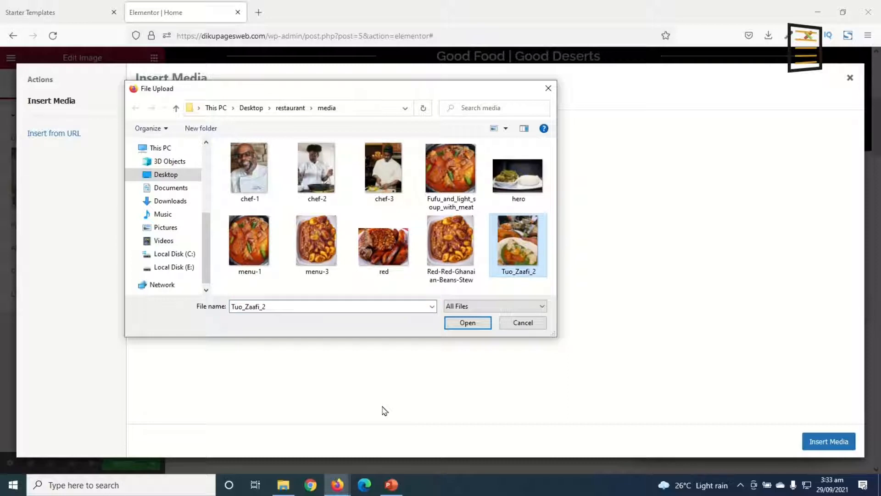
{"action": "left_click", "coordinate": [476, 324]}
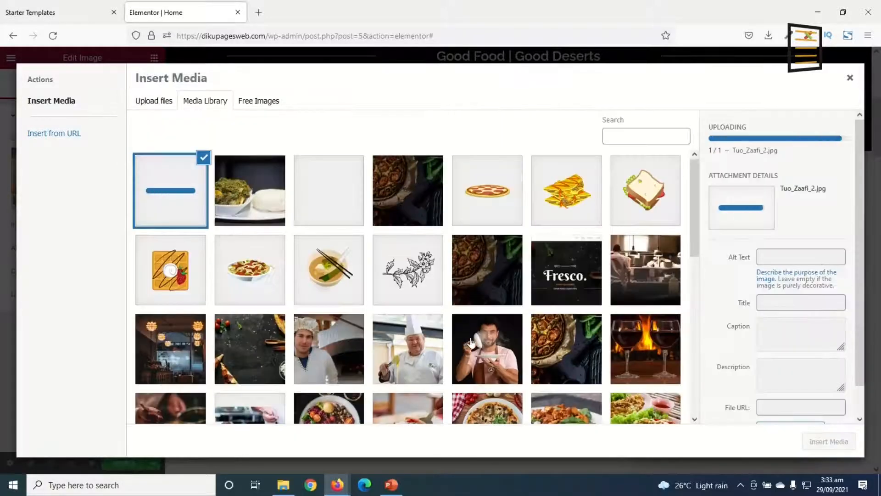
{"action": "left_click", "coordinate": [833, 441]}
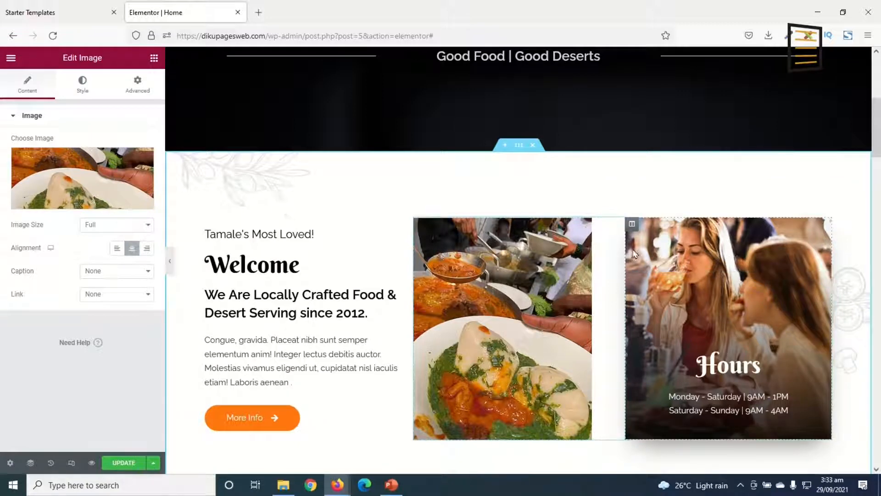
Replace the Hours column's background image with the uploaded file Fufu_and_light_soup_with_meat
{"action": "left_click", "coordinate": [632, 225]}
{"action": "left_click", "coordinate": [84, 90]}
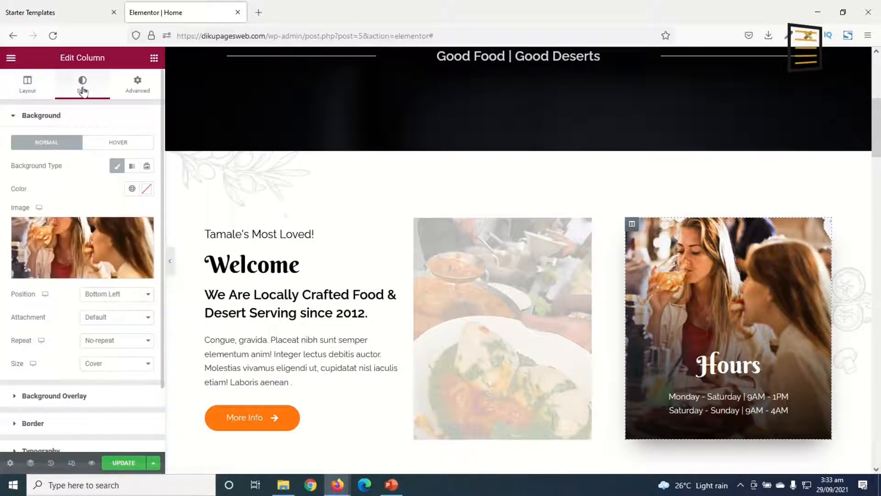
{"action": "left_click", "coordinate": [81, 250]}
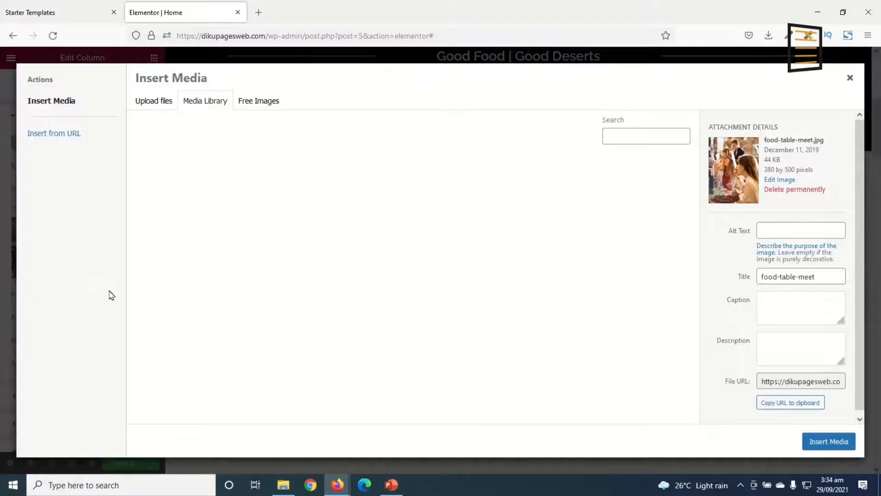
{"action": "left_click", "coordinate": [155, 101]}
{"action": "left_click", "coordinate": [488, 258]}
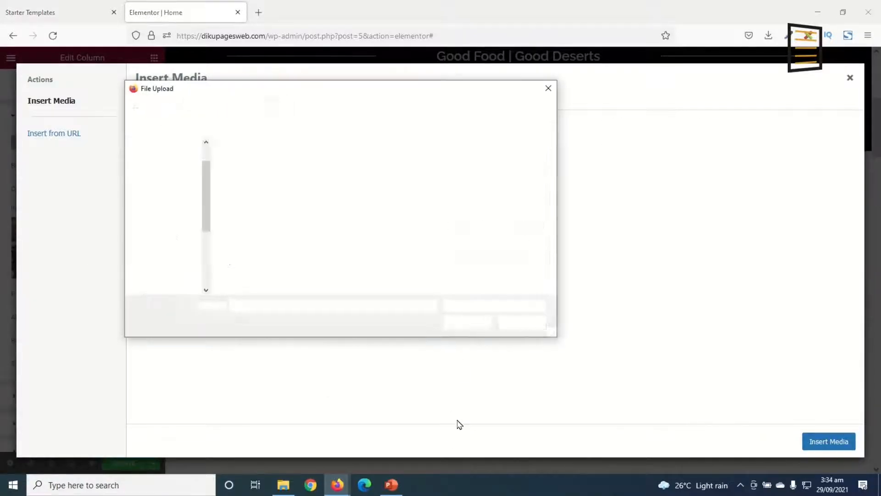
{"action": "left_click", "coordinate": [446, 181]}
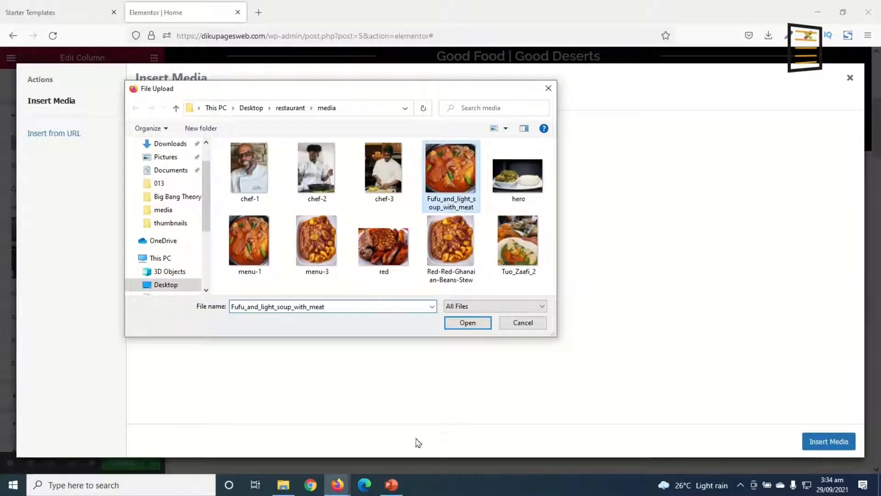
{"action": "left_click", "coordinate": [467, 324]}
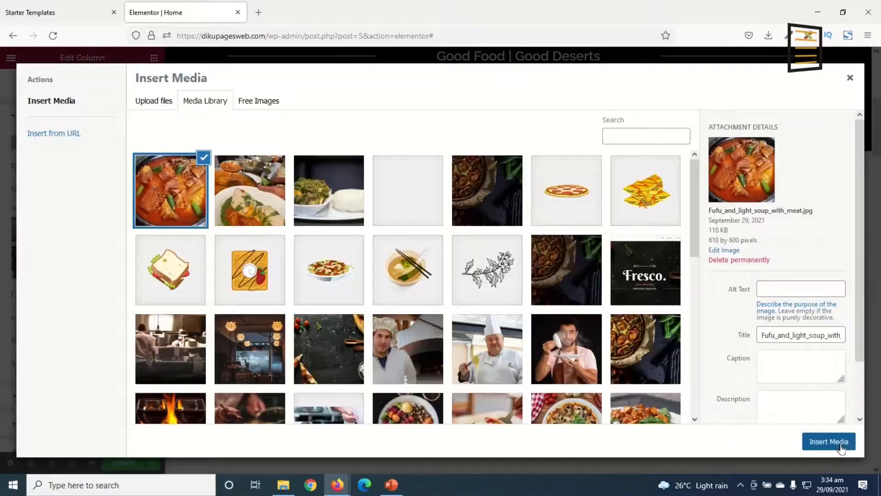
{"action": "left_click", "coordinate": [841, 448]}
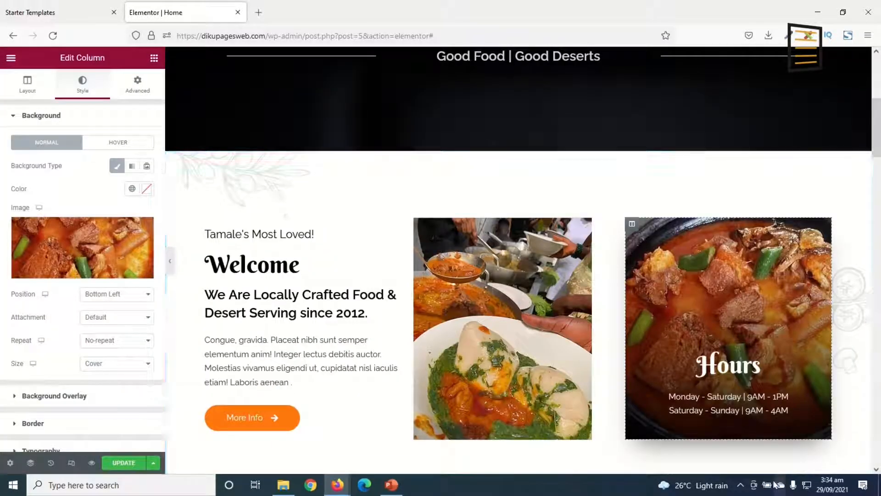
Change the first line of the opening hours to "Monday - Friday | 9AM - 4PM"
{"action": "scroll", "coordinate": [722, 391], "scroll_direction": "down", "scroll_amount": 2}
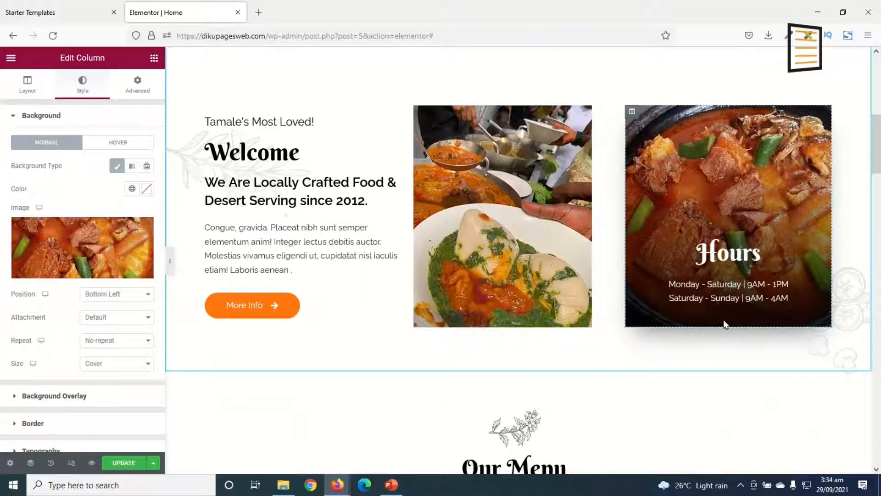
{"action": "left_click", "coordinate": [743, 286]}
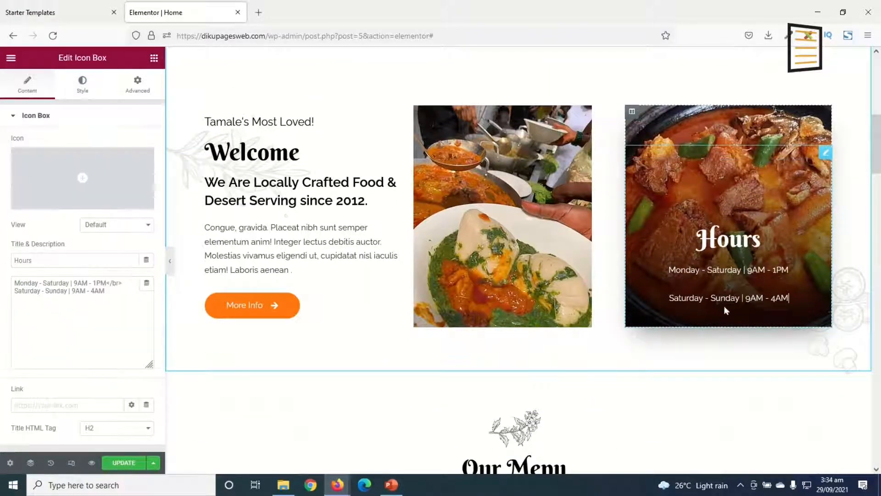
{"action": "left_click", "coordinate": [55, 283]}
{"action": "double_click", "coordinate": [56, 282]}
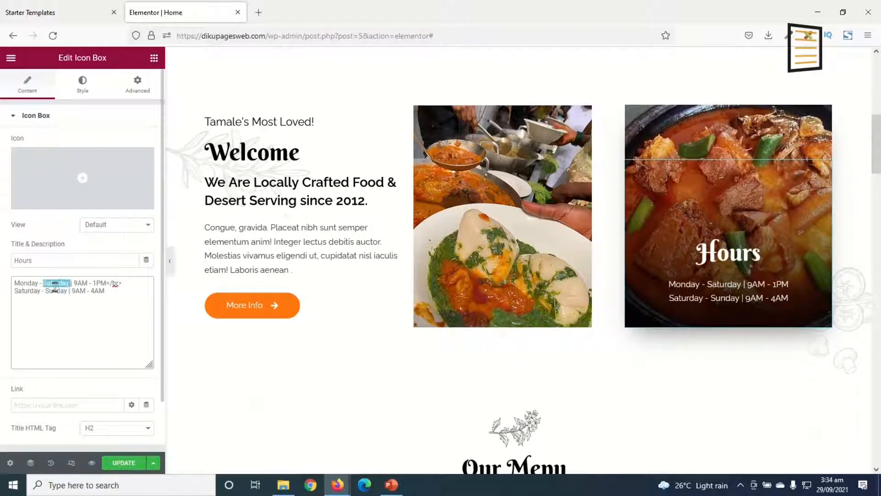
{"action": "type", "text": "Frida"}
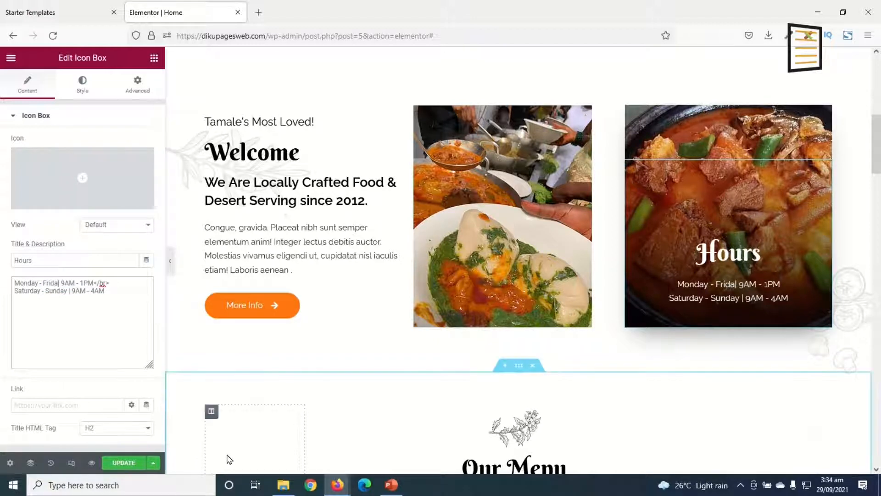
{"action": "type", "text": "y"}
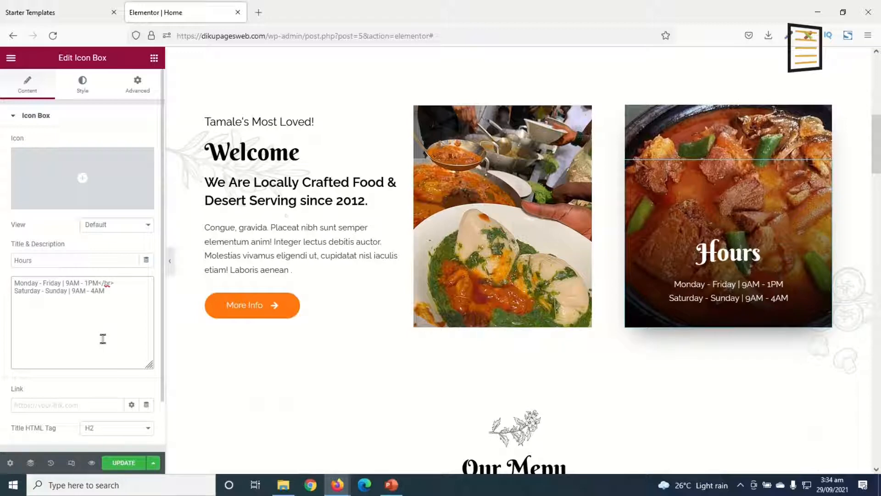
{"action": "key", "text": "BackSpace"}
{"action": "type", "text": "4"}
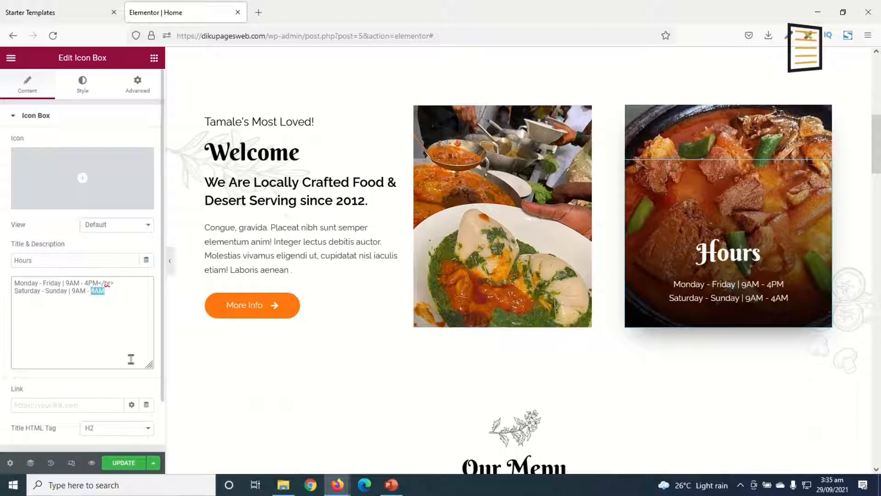
Set the closing time in the "Saturday - Sunday" line of the opening hours to 10PM
{"action": "type", "text": "10"}
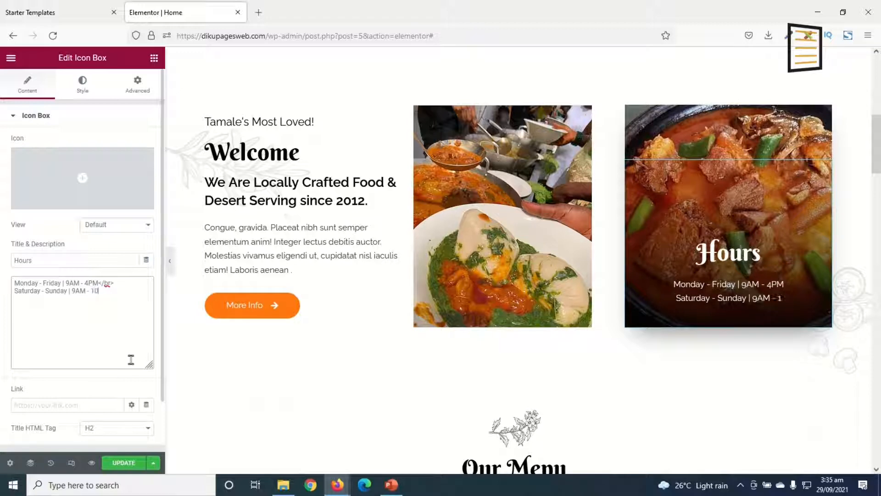
{"action": "type", "text": "P,"}
{"action": "type", "text": "M"}
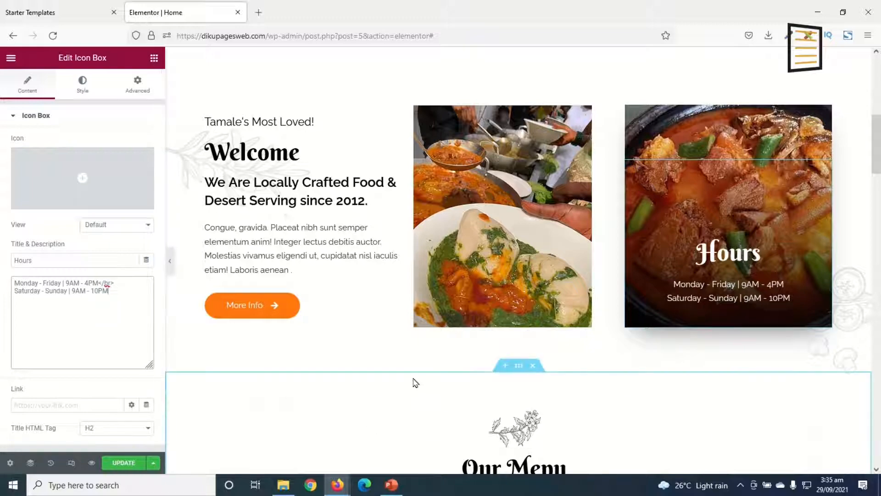
Look over the Our Menu section's heading, dish names, descriptions, prices and food images
{"action": "scroll", "coordinate": [456, 283], "scroll_direction": "down", "scroll_amount": 6}
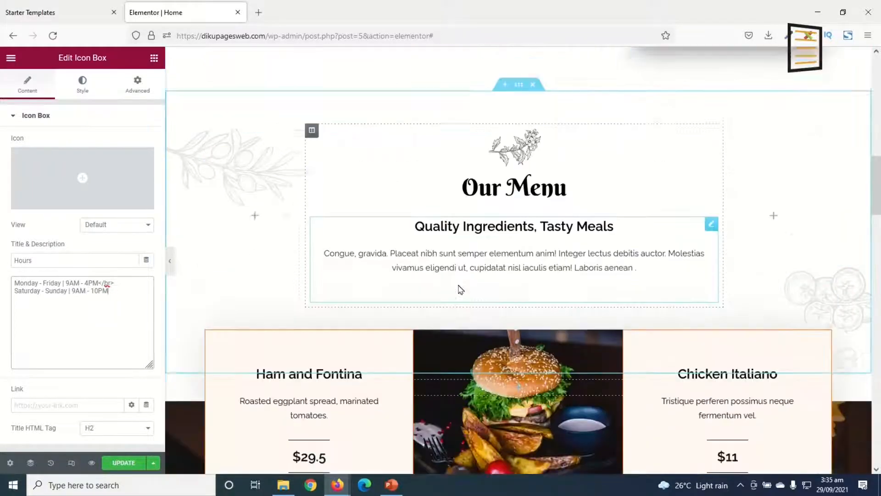
{"action": "scroll", "coordinate": [574, 220], "scroll_direction": "down", "scroll_amount": 6}
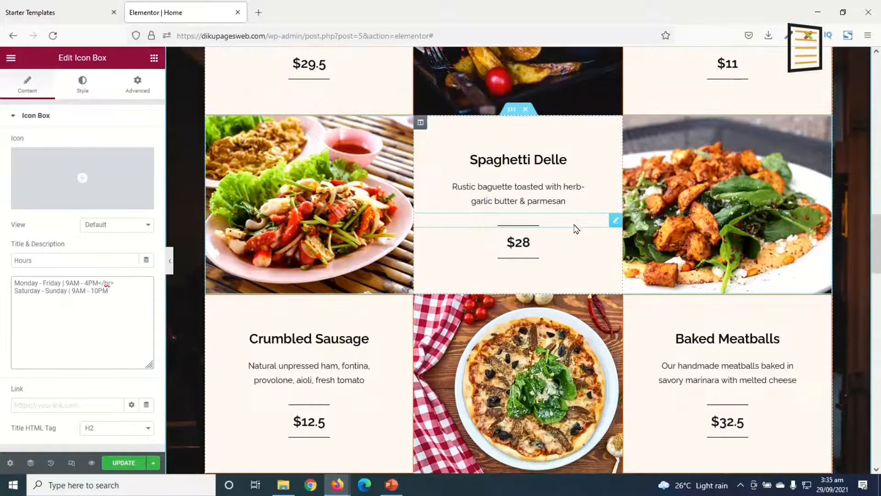
{"action": "scroll", "coordinate": [573, 257], "scroll_direction": "down", "scroll_amount": 3}
{"action": "scroll", "coordinate": [573, 257], "scroll_direction": "up", "scroll_amount": 6}
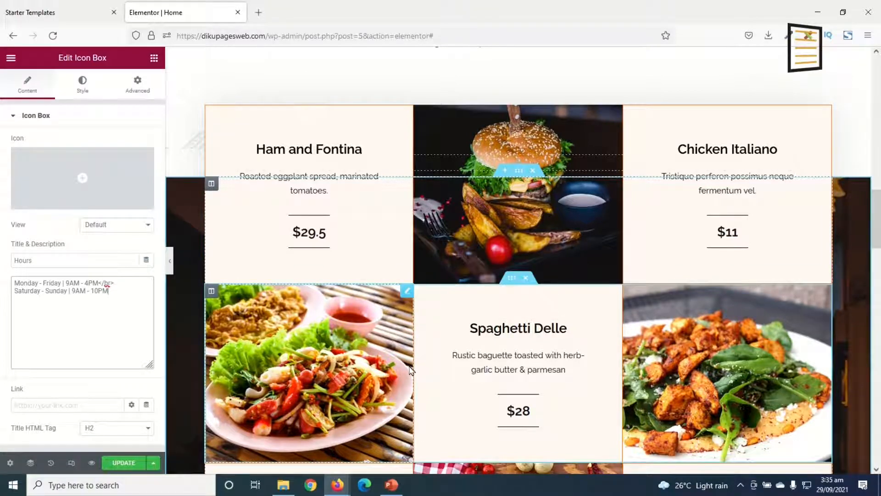
{"action": "scroll", "coordinate": [652, 301], "scroll_direction": "down", "scroll_amount": 2}
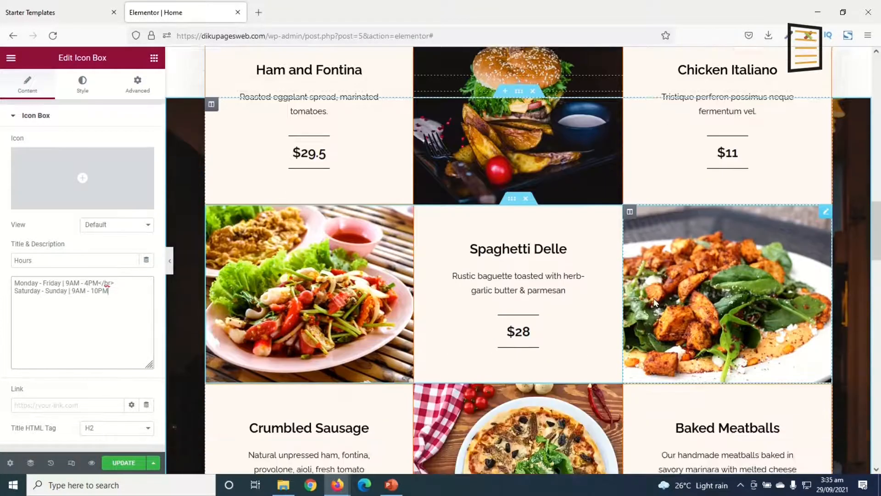
{"action": "scroll", "coordinate": [655, 302], "scroll_direction": "up", "scroll_amount": 5}
{"action": "scroll", "coordinate": [285, 226], "scroll_direction": "down", "scroll_amount": 1}
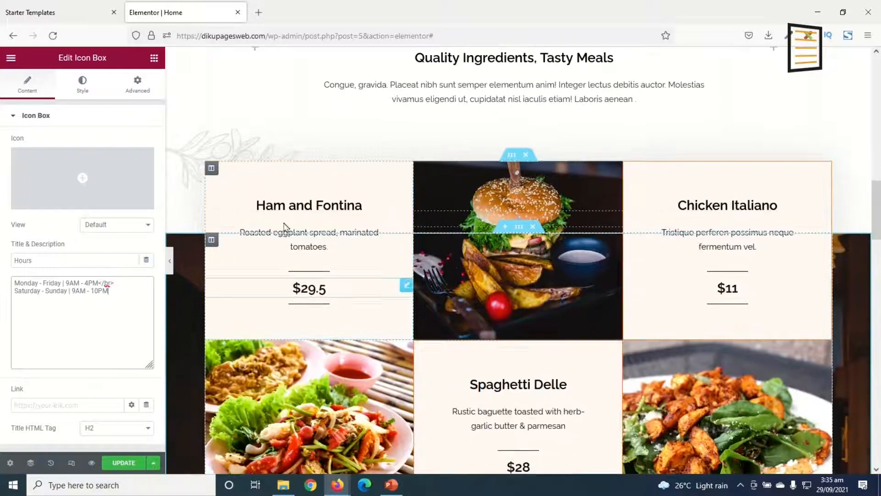
{"action": "scroll", "coordinate": [294, 193], "scroll_direction": "down", "scroll_amount": 1}
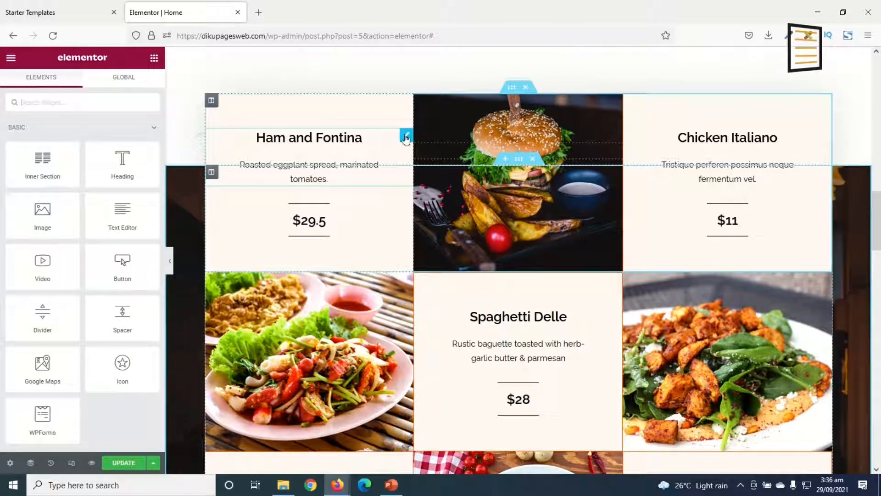
Retitle the Ham and Fontina dish as "Plantain with Beans" and open its price text for editing
{"action": "left_click", "coordinate": [407, 136]}
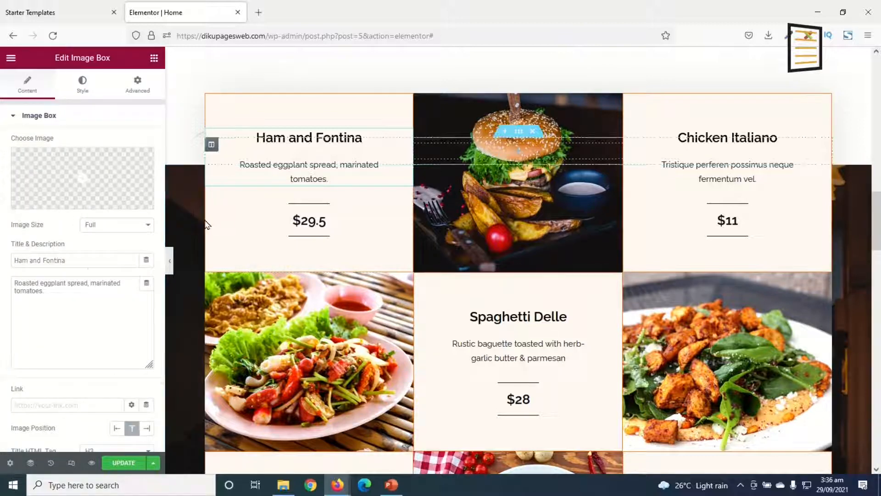
{"action": "left_click_drag", "start_coordinate": [89, 260], "coordinate": [1, 268]}
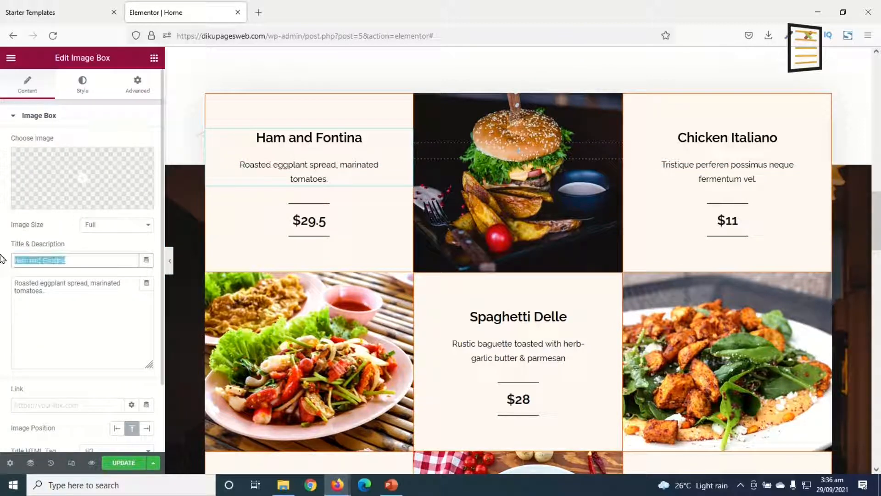
{"action": "type", "text": "Plantain wit"}
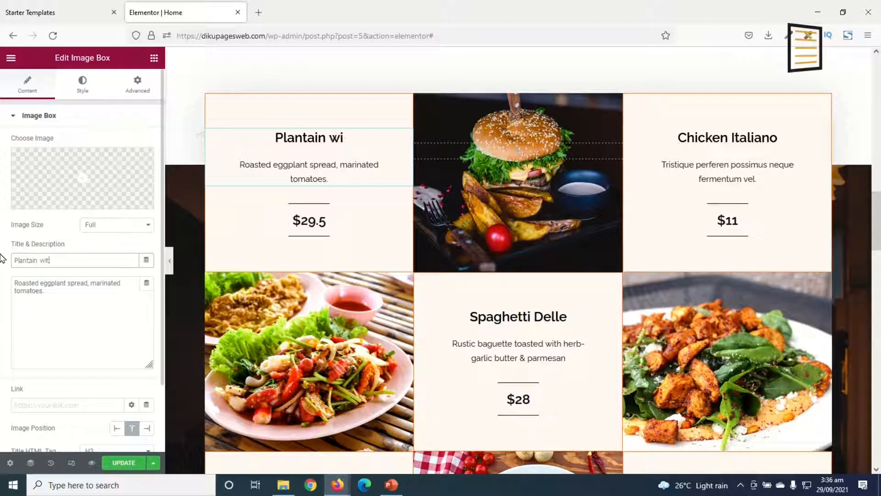
{"action": "type", "text": "h Beans"}
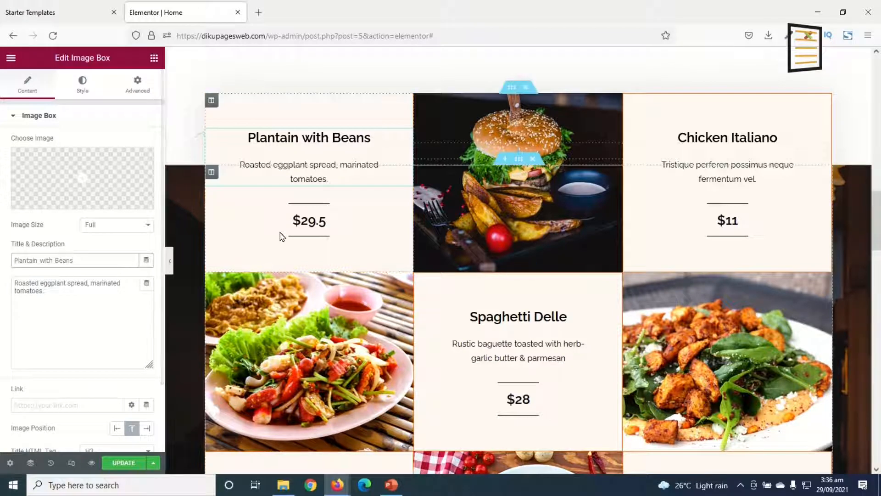
{"action": "left_click", "coordinate": [311, 221]}
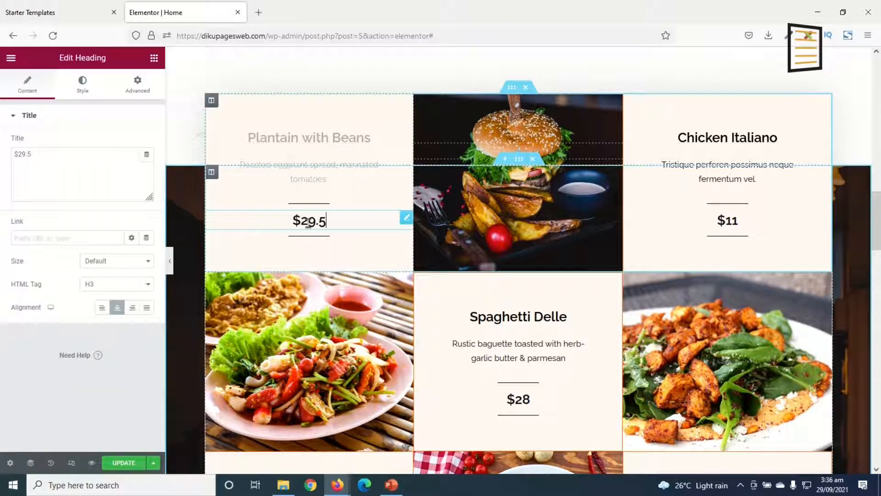
{"action": "left_click_drag", "start_coordinate": [75, 163], "coordinate": [2, 111]}
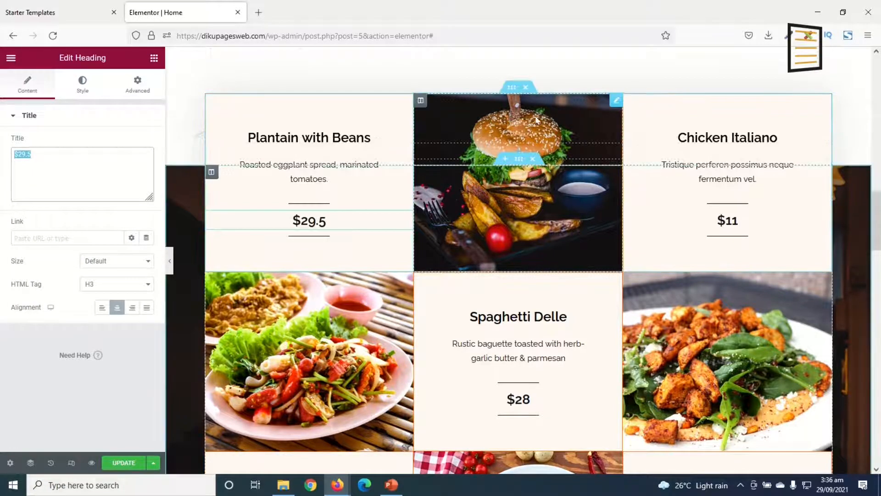
Replace the burger photo in the first menu row with Fufu_and_light_soup_with_meat.jpg from the media library
{"action": "left_click", "coordinate": [616, 105]}
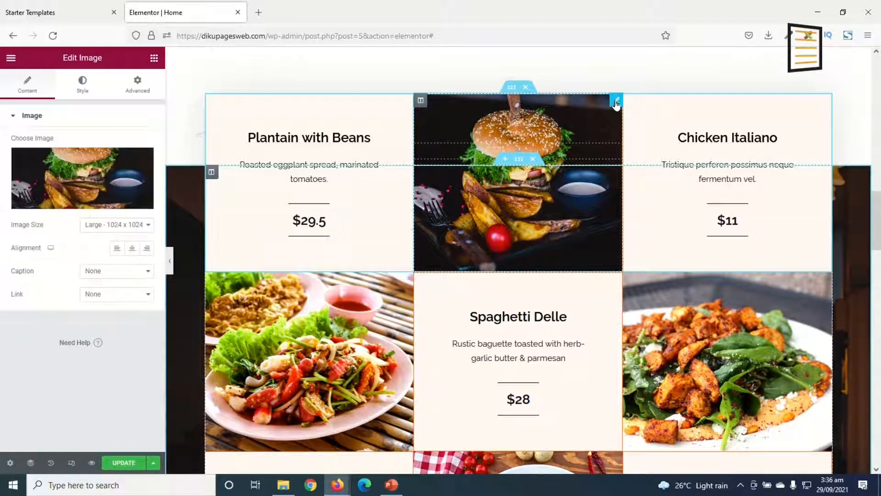
{"action": "left_click", "coordinate": [85, 174]}
{"action": "left_click", "coordinate": [171, 191]}
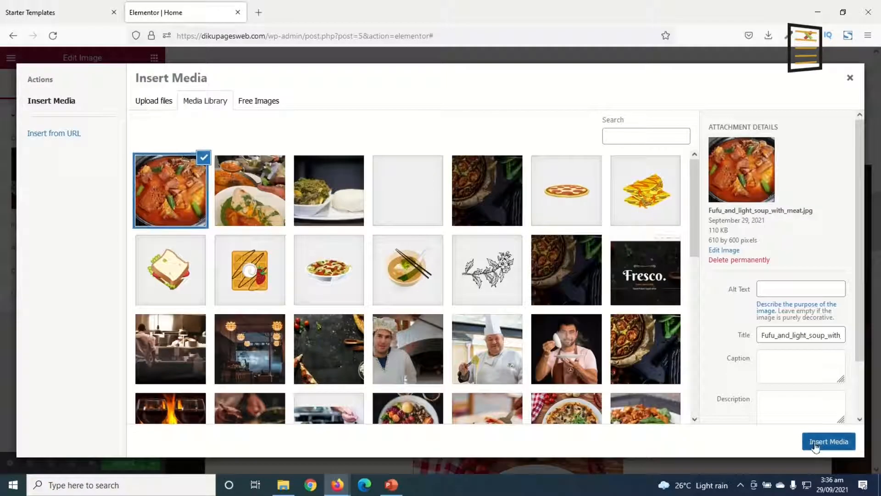
{"action": "left_click", "coordinate": [817, 439]}
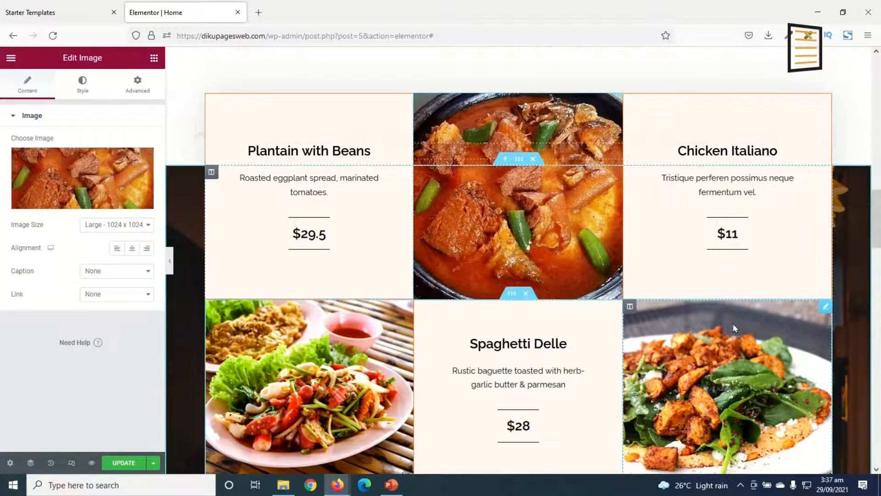
Delete all three dish rows of the menu, the Discover Entire Menu section and the empty section above it
{"action": "scroll", "coordinate": [766, 321], "scroll_direction": "down", "scroll_amount": 7}
{"action": "scroll", "coordinate": [766, 314], "scroll_direction": "up", "scroll_amount": 2}
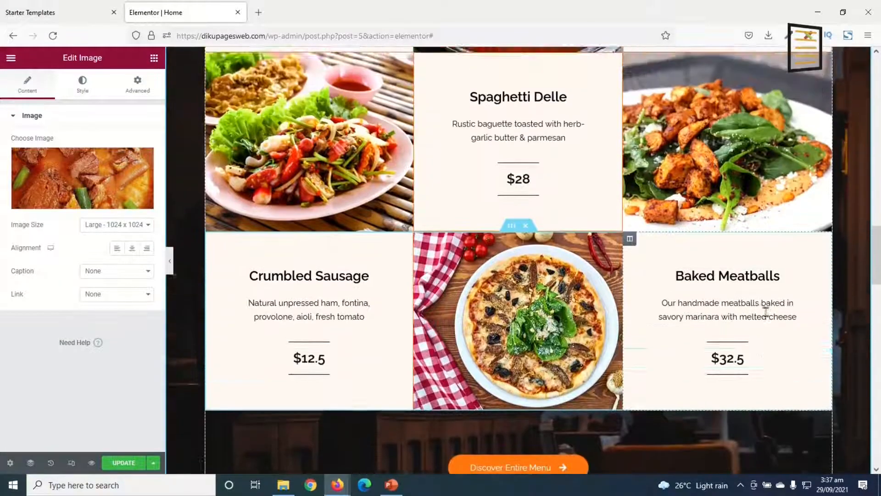
{"action": "scroll", "coordinate": [766, 312], "scroll_direction": "up", "scroll_amount": 3}
{"action": "scroll", "coordinate": [600, 324], "scroll_direction": "down", "scroll_amount": 7}
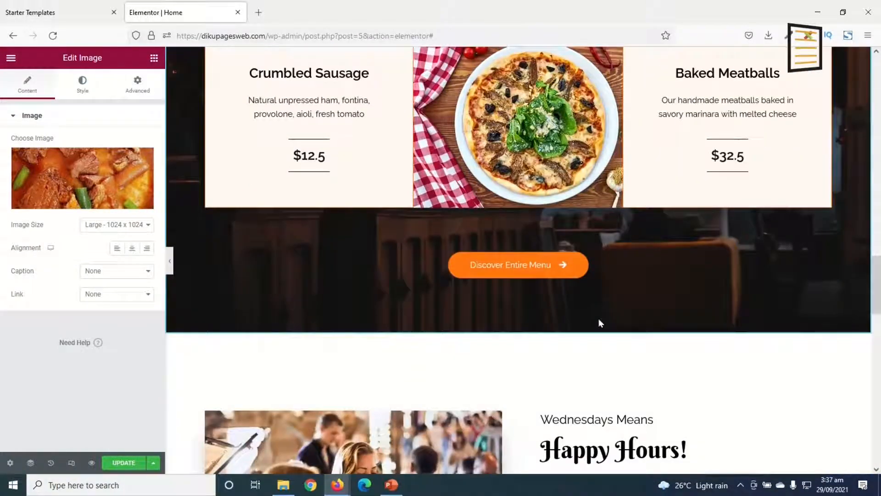
{"action": "scroll", "coordinate": [599, 322], "scroll_direction": "up", "scroll_amount": 14}
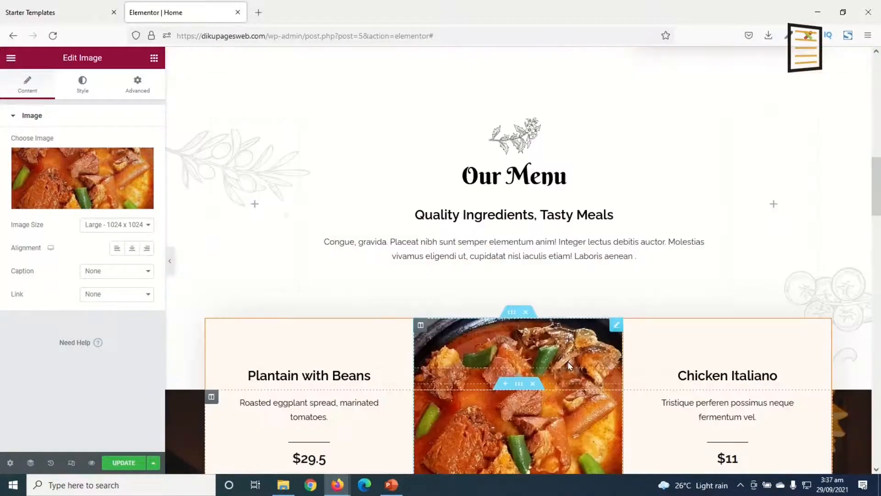
{"action": "left_click", "coordinate": [526, 315]}
{"action": "scroll", "coordinate": [530, 257], "scroll_direction": "down", "scroll_amount": 3}
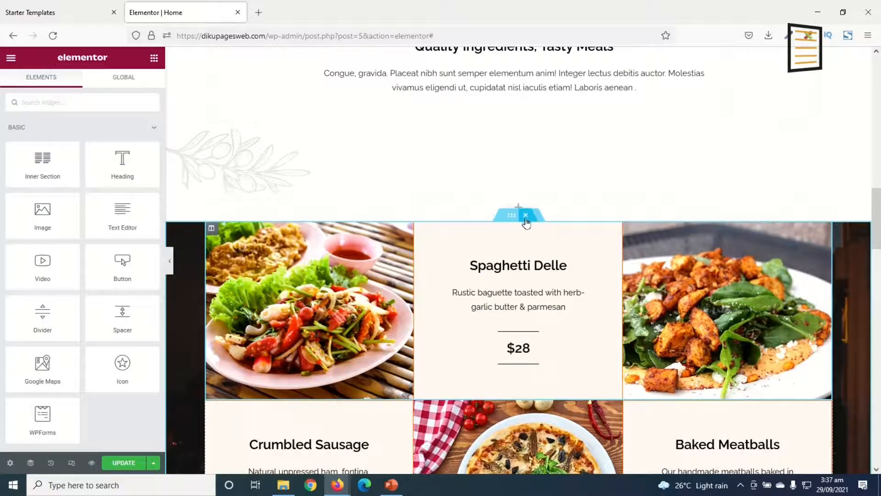
{"action": "left_click", "coordinate": [525, 215]}
{"action": "left_click", "coordinate": [525, 215]}
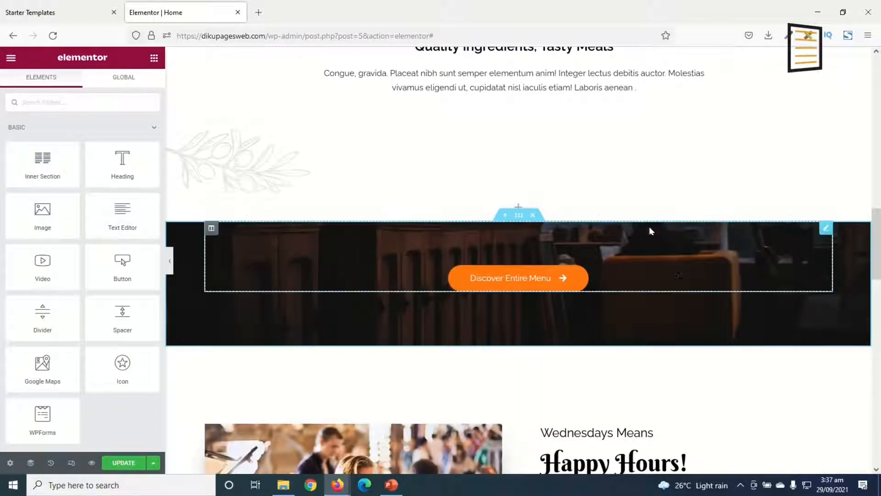
{"action": "left_click", "coordinate": [533, 216]}
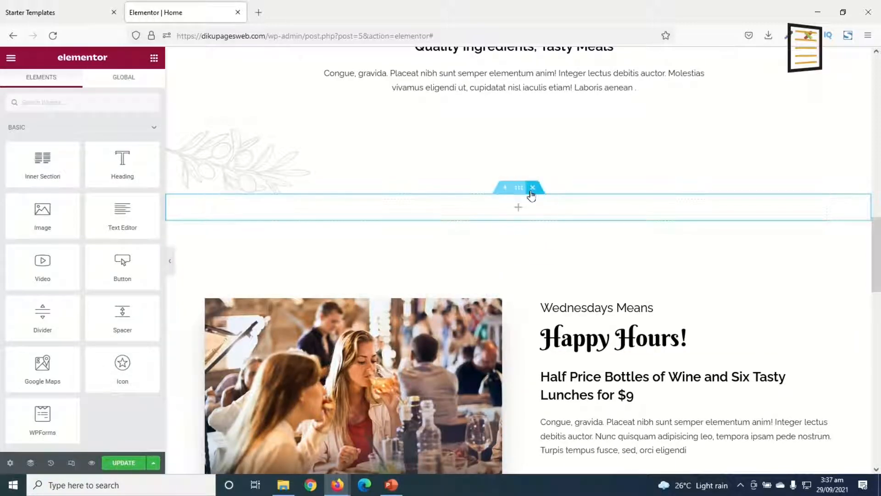
{"action": "left_click", "coordinate": [533, 188]}
Delete the empty columns on both sides of the Our Menu heading and the "Quality Ingredients, Tasty Meals" icon box below it
{"action": "scroll", "coordinate": [507, 248], "scroll_direction": "up", "scroll_amount": 3}
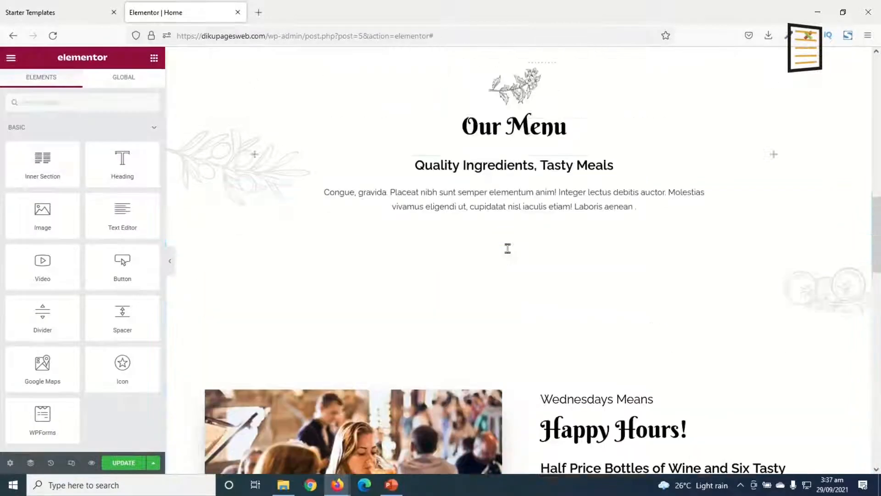
{"action": "scroll", "coordinate": [524, 266], "scroll_direction": "up", "scroll_amount": 1}
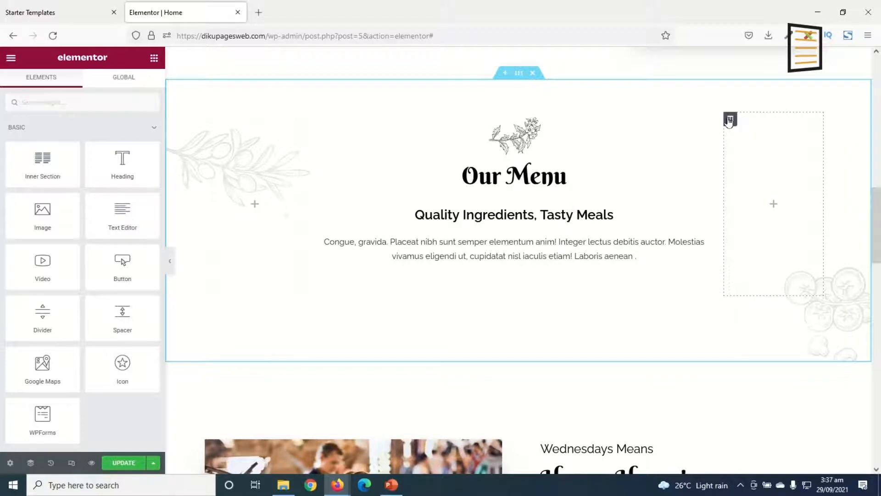
{"action": "right_click", "coordinate": [731, 120]}
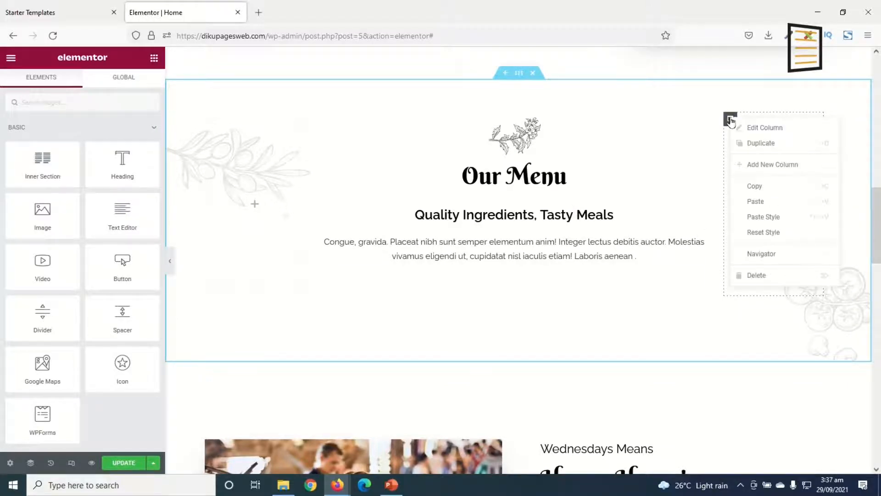
{"action": "left_click", "coordinate": [758, 276]}
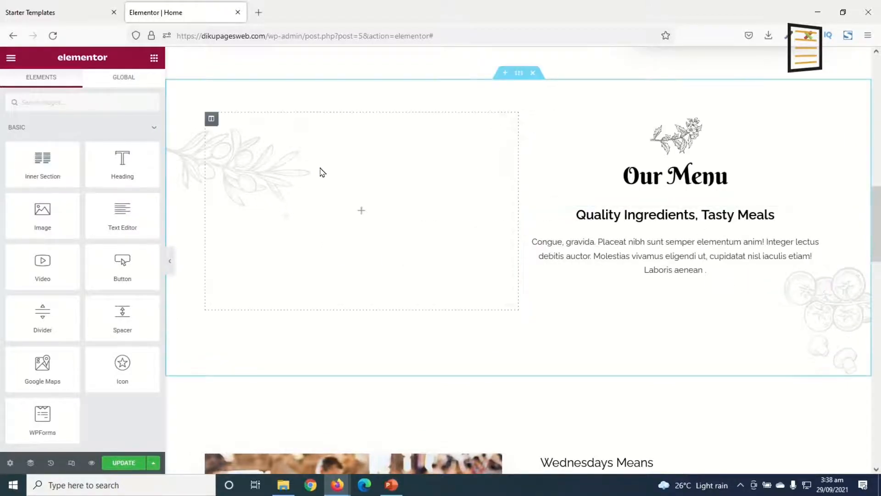
{"action": "right_click", "coordinate": [210, 118]}
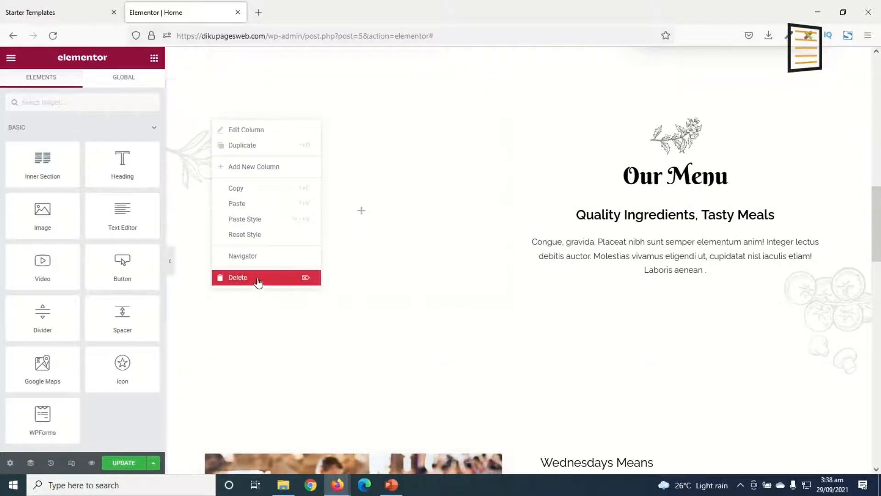
{"action": "left_click", "coordinate": [238, 278]}
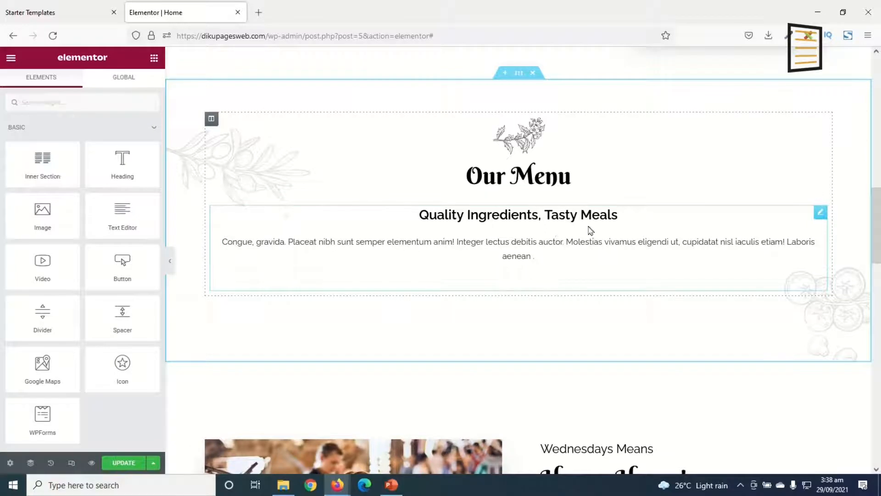
{"action": "right_click", "coordinate": [820, 213]}
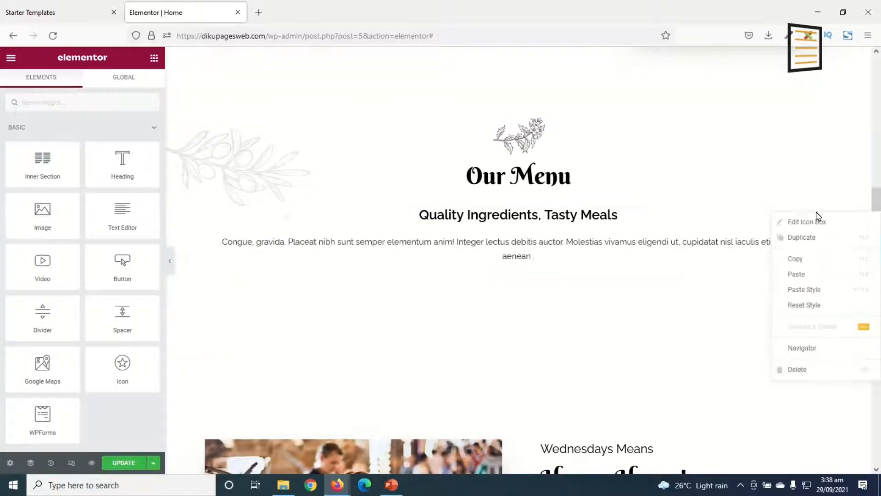
{"action": "left_click", "coordinate": [800, 372]}
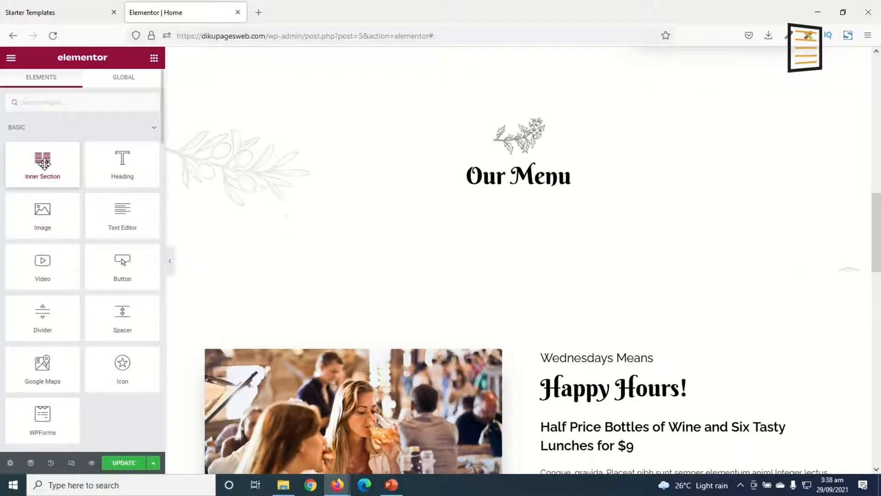
Add an inner section below the Our Menu heading and duplicate its first column to get three columns
{"action": "left_click_drag", "start_coordinate": [38, 163], "coordinate": [564, 209]}
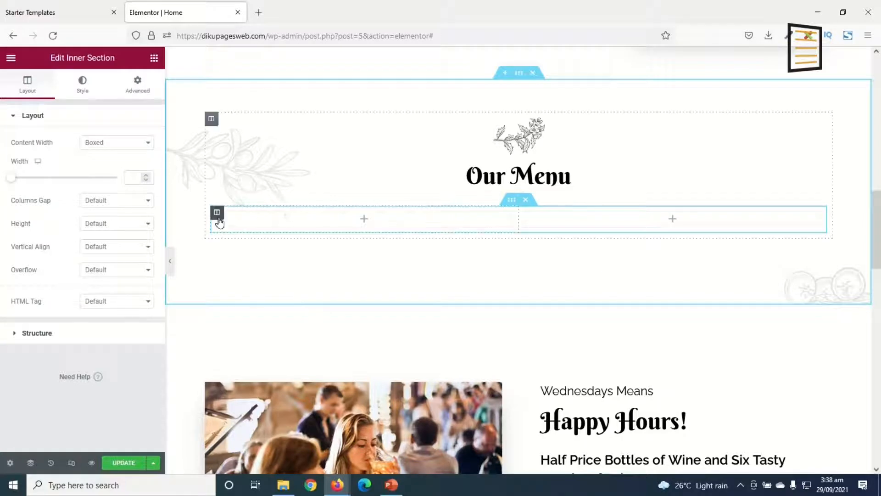
{"action": "right_click", "coordinate": [218, 214]}
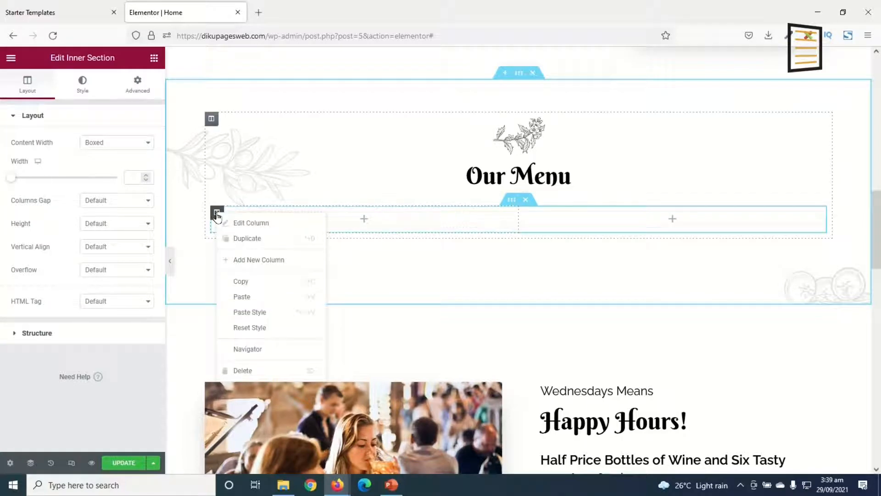
{"action": "left_click", "coordinate": [256, 242]}
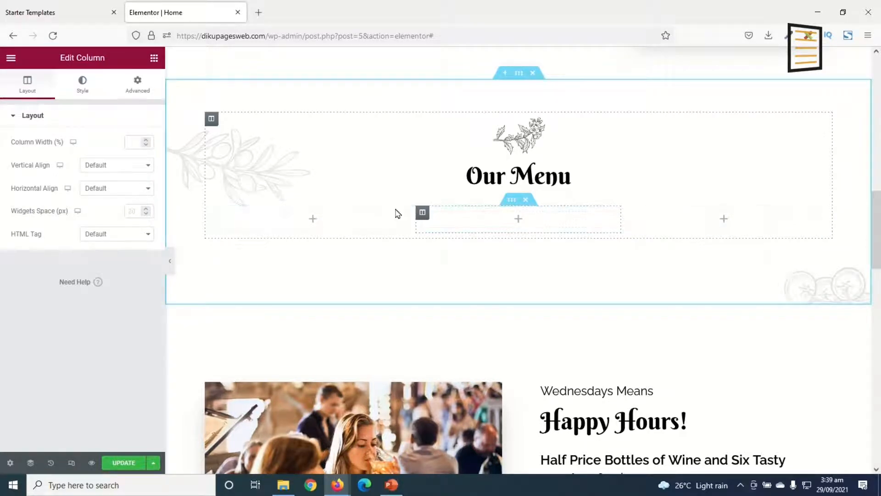
Place an Image widget in the inner section's first column and a Heading widget directly below the image
{"action": "left_click", "coordinate": [154, 59]}
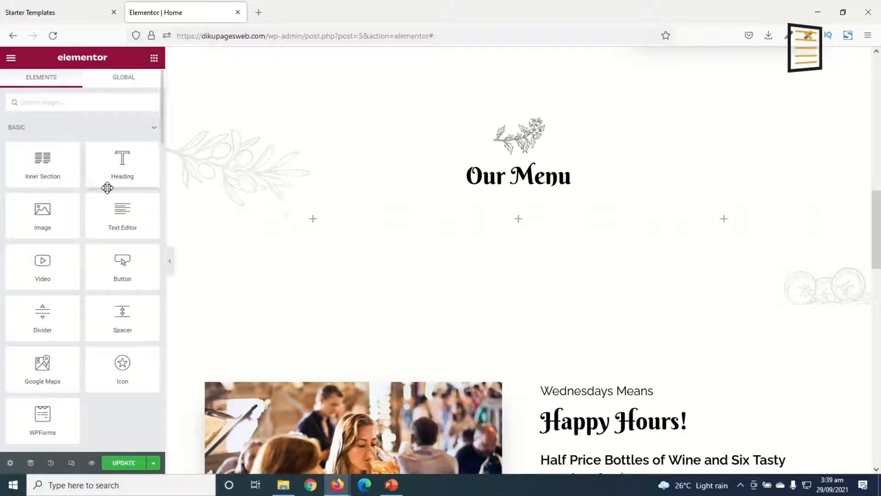
{"action": "left_click_drag", "start_coordinate": [40, 211], "coordinate": [284, 220]}
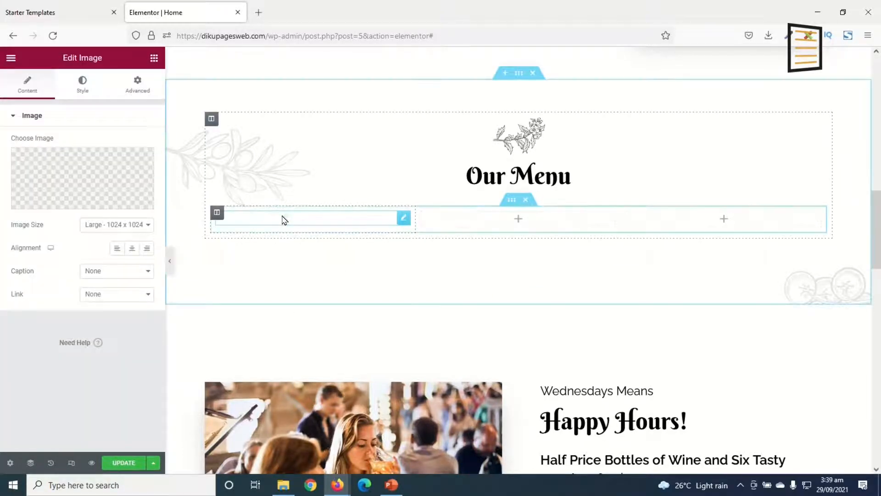
{"action": "left_click", "coordinate": [153, 58]}
{"action": "left_click_drag", "start_coordinate": [124, 175], "coordinate": [255, 347]}
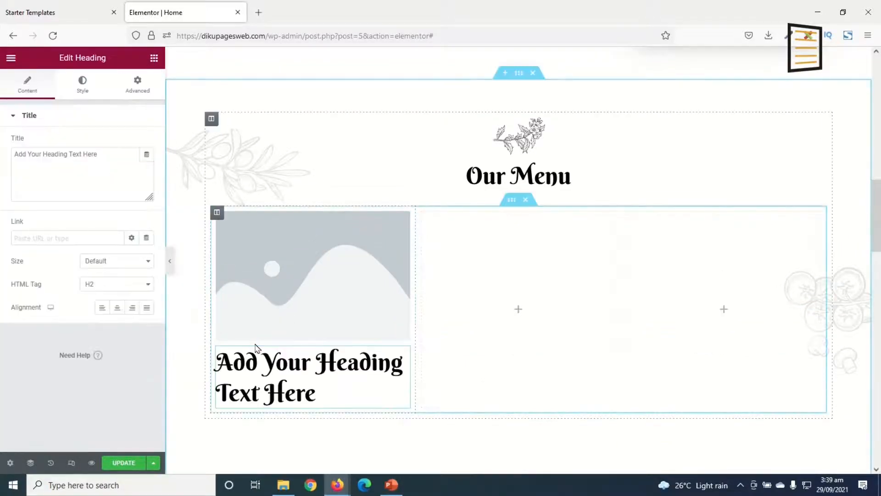
Duplicate the heading under the placeholder image and set the lower copy's HTML tag to H3
{"action": "scroll", "coordinate": [254, 344], "scroll_direction": "down", "scroll_amount": 2}
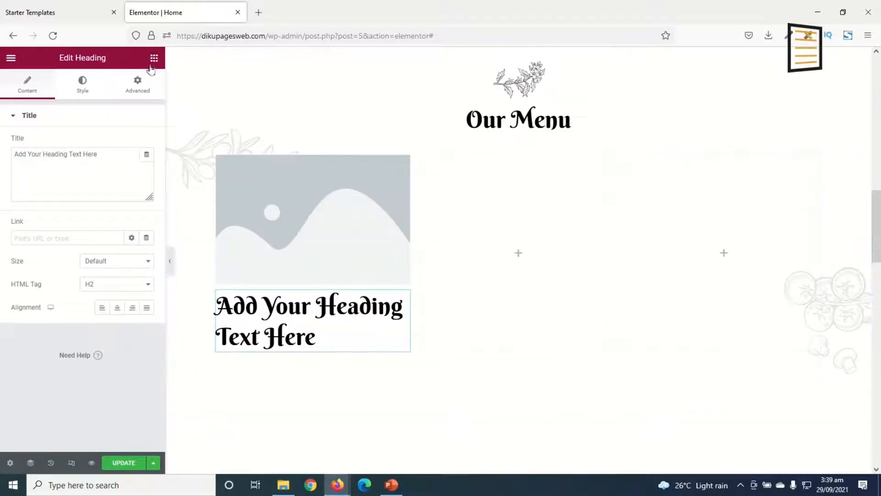
{"action": "right_click", "coordinate": [273, 310]}
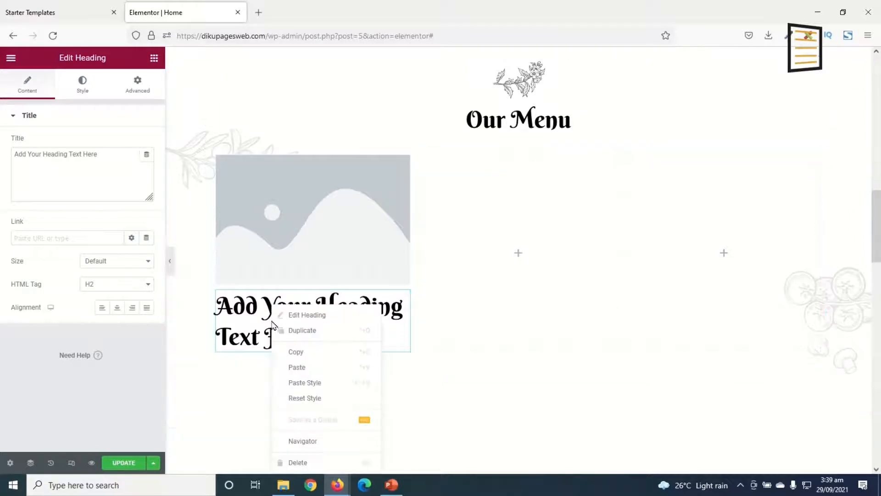
{"action": "left_click", "coordinate": [311, 331]}
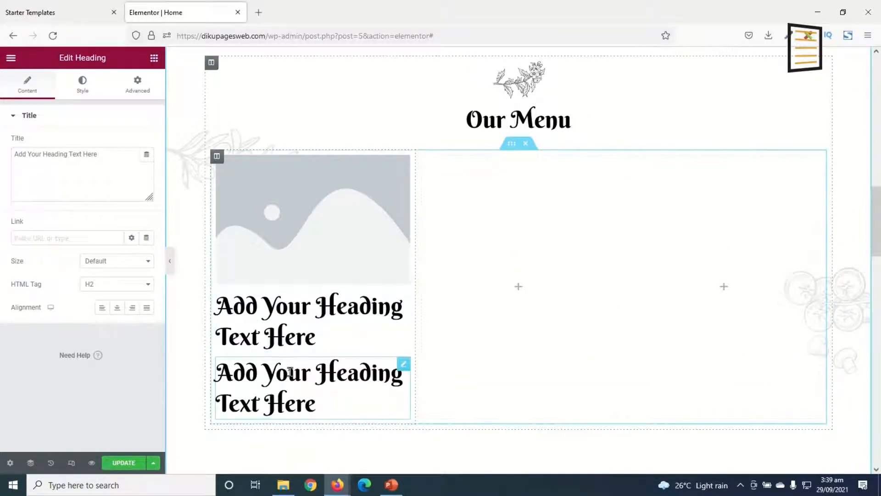
{"action": "scroll", "coordinate": [285, 425], "scroll_direction": "down", "scroll_amount": 1}
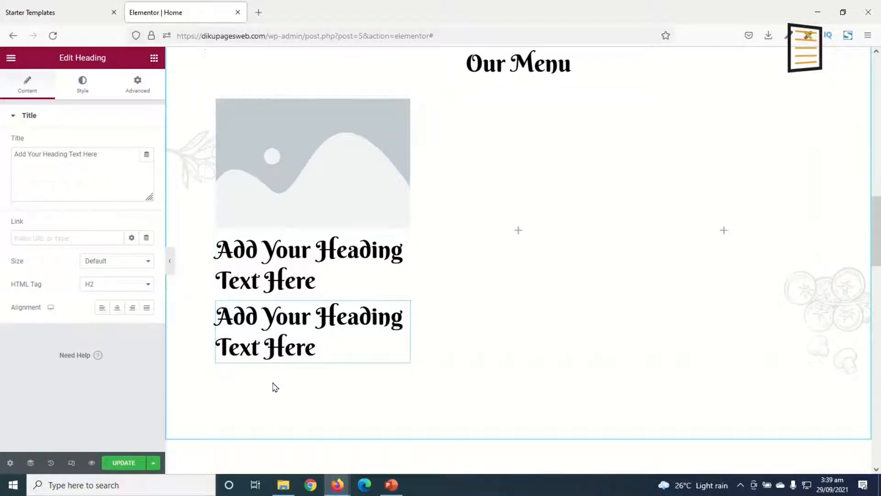
{"action": "left_click", "coordinate": [115, 285]}
{"action": "left_click", "coordinate": [106, 324]}
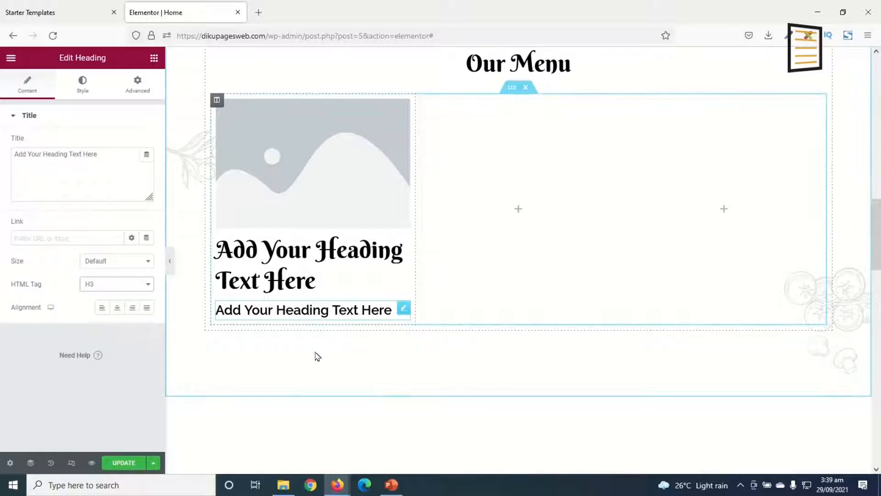
Upload the menu-1 picture from the restaurant media folder and insert it into the first column's image placeholder
{"action": "left_click", "coordinate": [303, 158]}
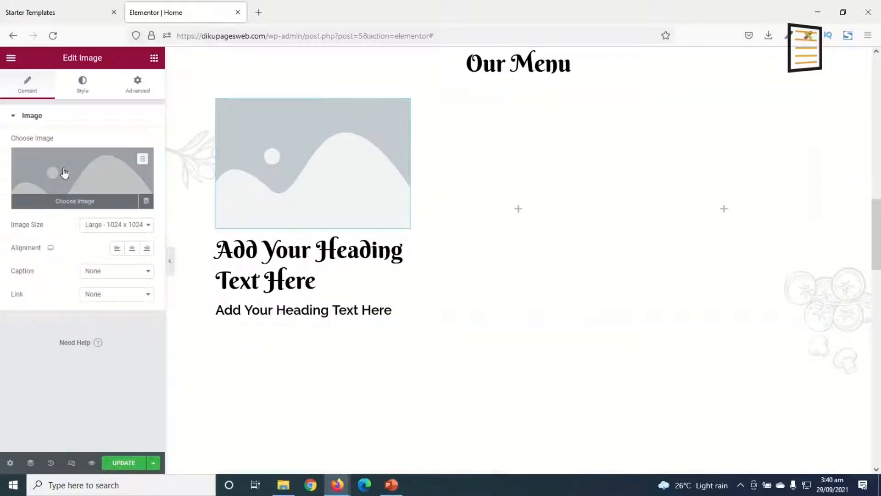
{"action": "left_click", "coordinate": [64, 172]}
{"action": "left_click", "coordinate": [169, 105]}
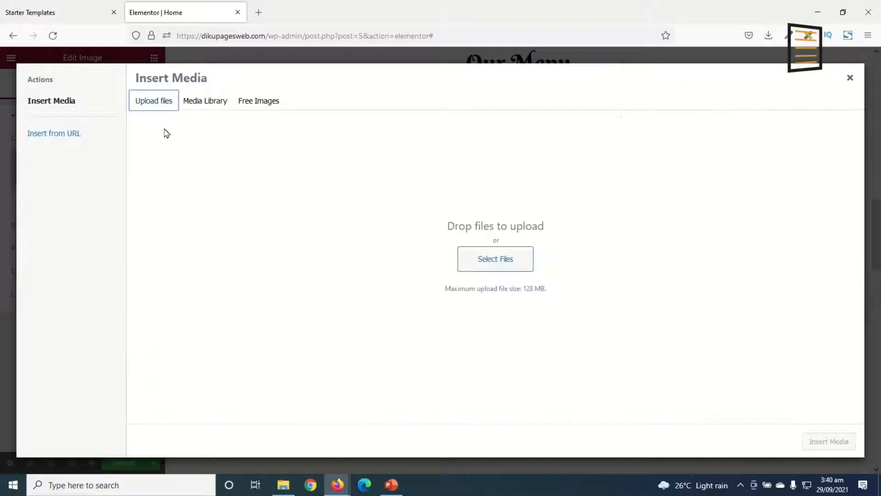
{"action": "left_click", "coordinate": [517, 268]}
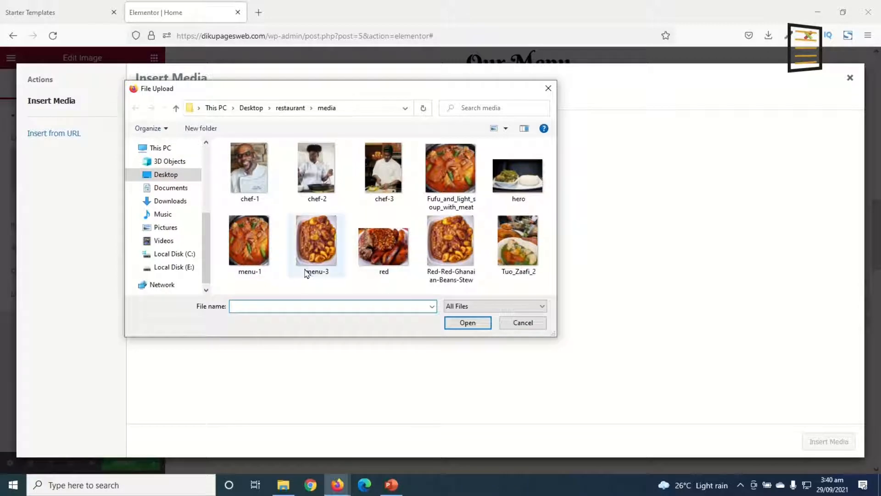
{"action": "left_click", "coordinate": [244, 237]}
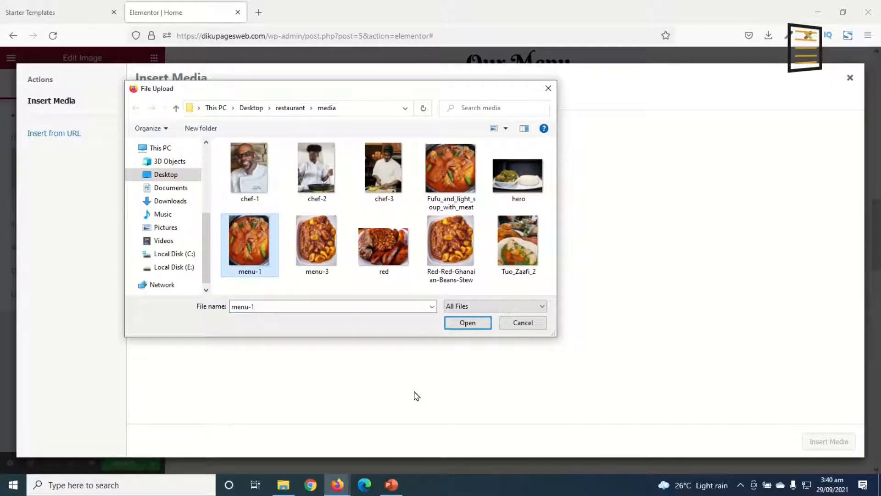
{"action": "left_click", "coordinate": [459, 324]}
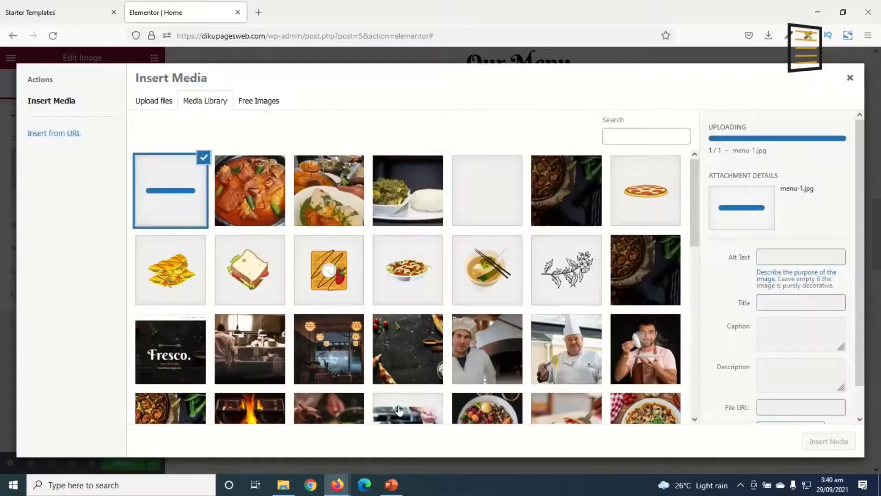
{"action": "left_click", "coordinate": [835, 438]}
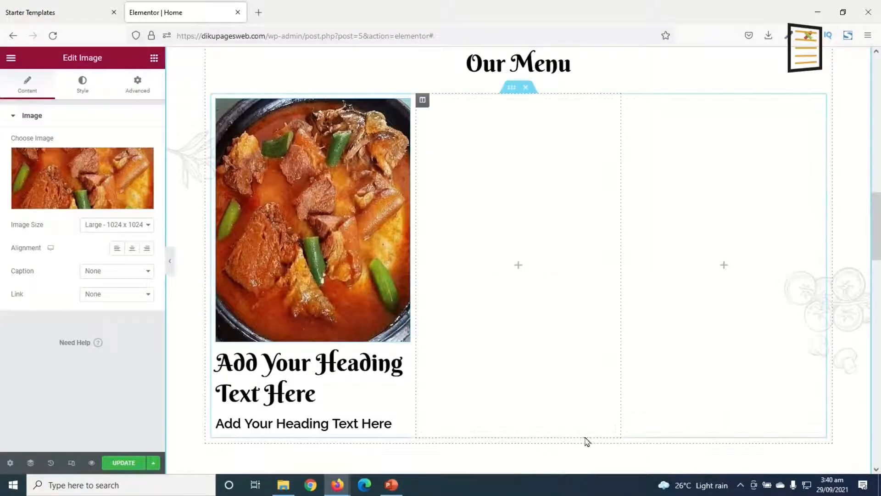
Title the first dish "Fufu" and change the smaller heading below it to "Price: GH¢25"
{"action": "left_click", "coordinate": [283, 387]}
{"action": "left_click_drag", "start_coordinate": [332, 398], "coordinate": [216, 363]}
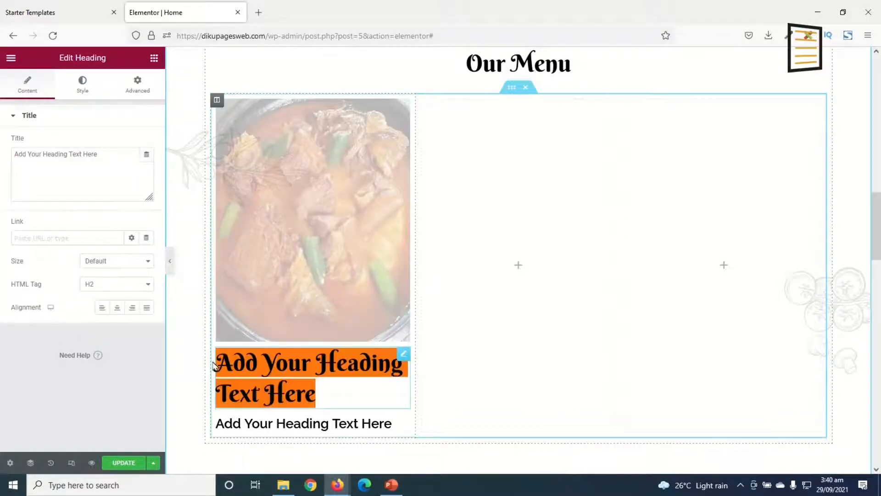
{"action": "type", "text": "Fufu"}
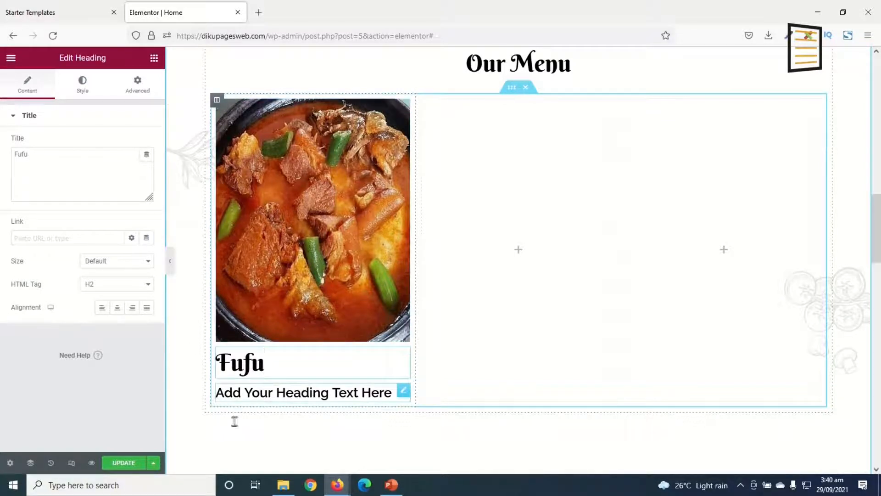
{"action": "left_click", "coordinate": [235, 396]}
{"action": "left_click_drag", "start_coordinate": [102, 154], "coordinate": [1, 159]}
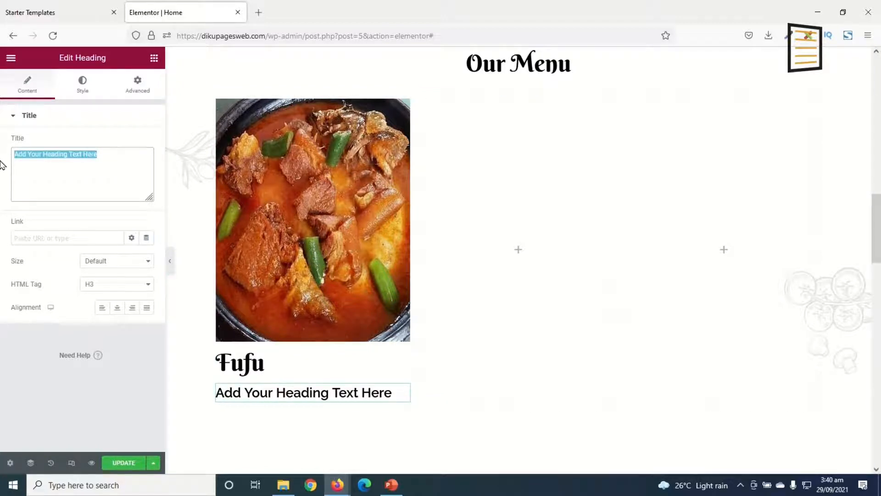
{"action": "type", "text": "Pi"}
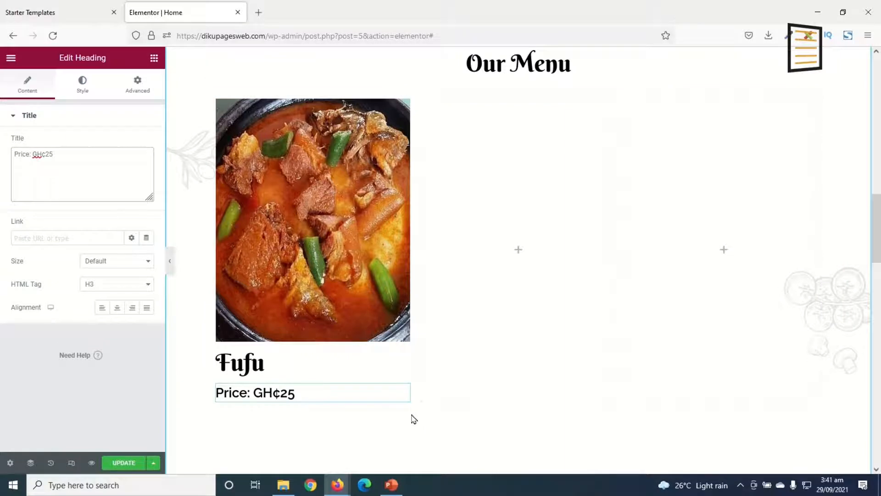
Duplicate the finished Fufu column twice and delete the two empty columns beside the copies
{"action": "left_click", "coordinate": [154, 58]}
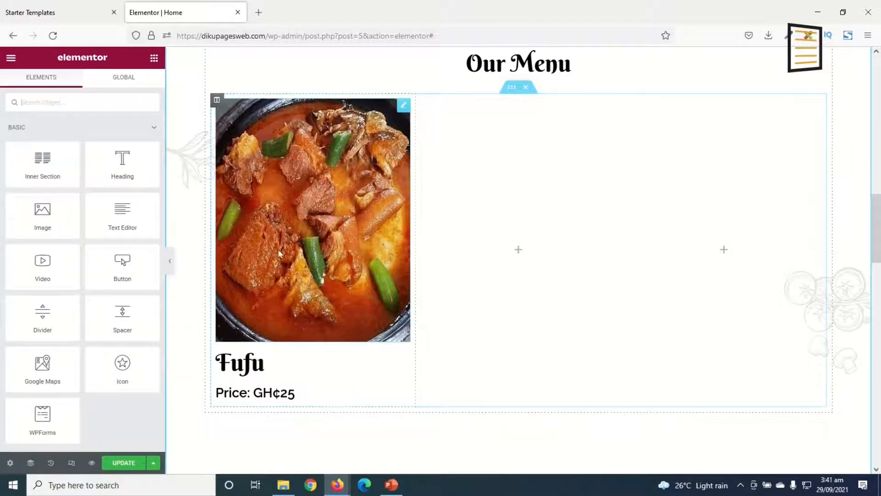
{"action": "right_click", "coordinate": [218, 101]}
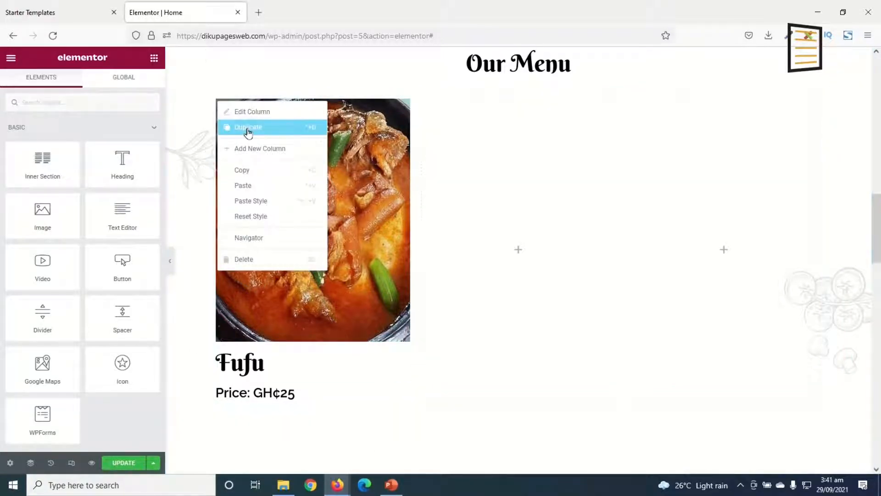
{"action": "left_click", "coordinate": [248, 132]}
{"action": "right_click", "coordinate": [218, 101]}
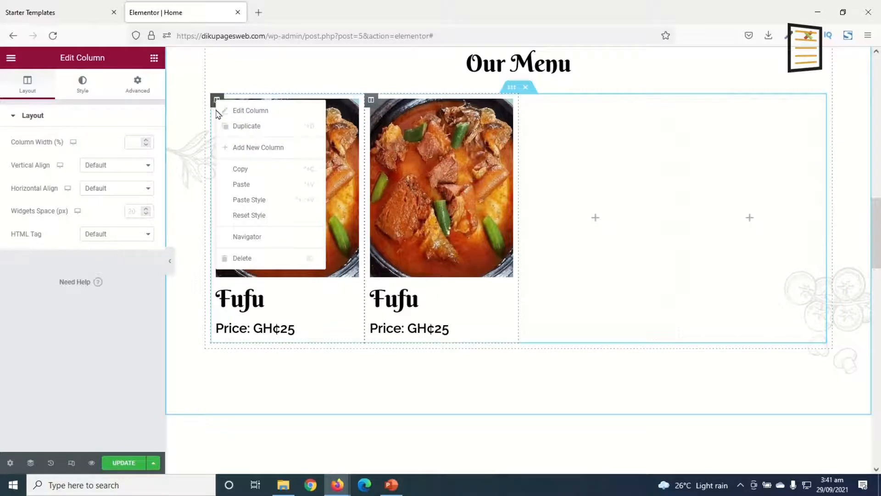
{"action": "left_click", "coordinate": [244, 127]}
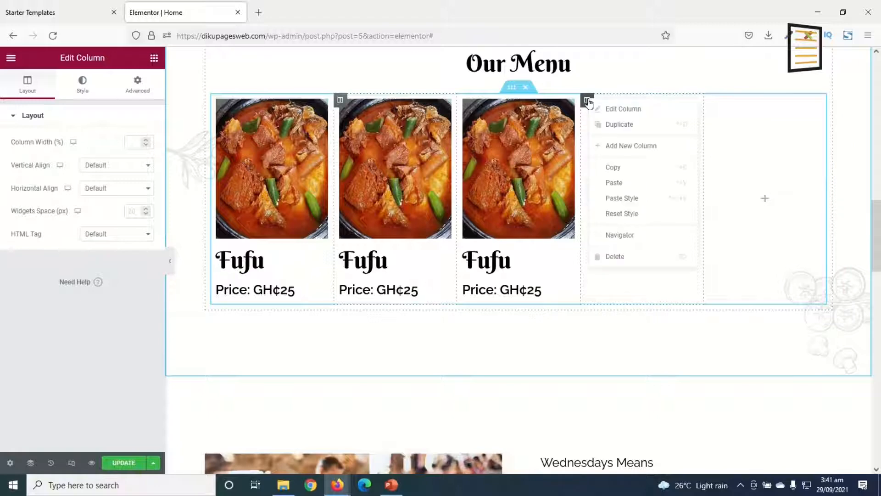
{"action": "left_click", "coordinate": [630, 256]}
{"action": "right_click", "coordinate": [682, 102]}
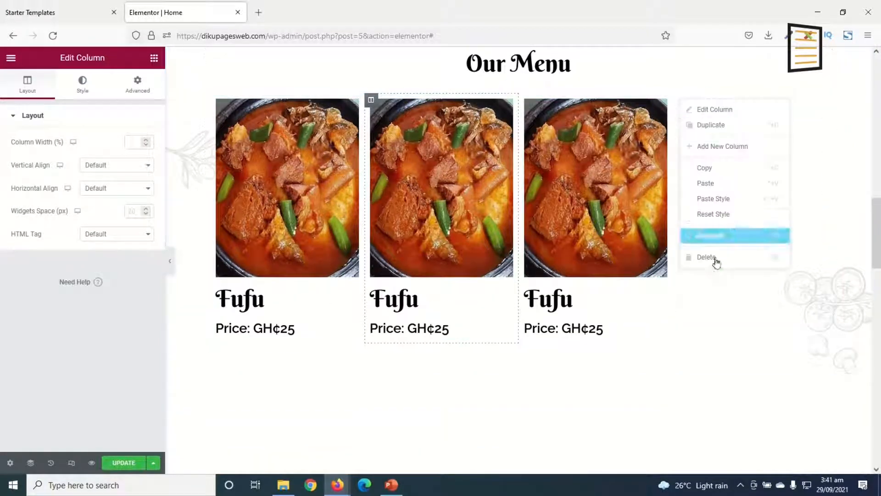
{"action": "left_click", "coordinate": [716, 260]}
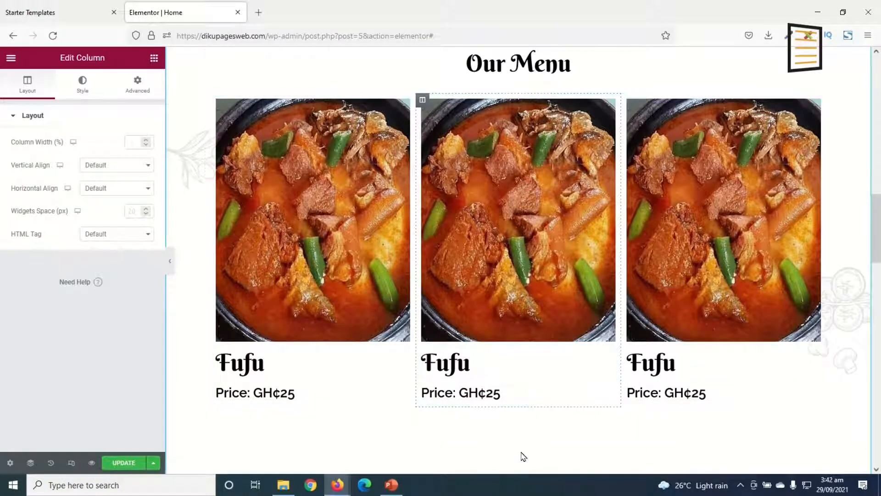
Replace the middle column's image with an upload of the Tuo_Zaafi_2 picture
{"action": "left_click", "coordinate": [523, 194]}
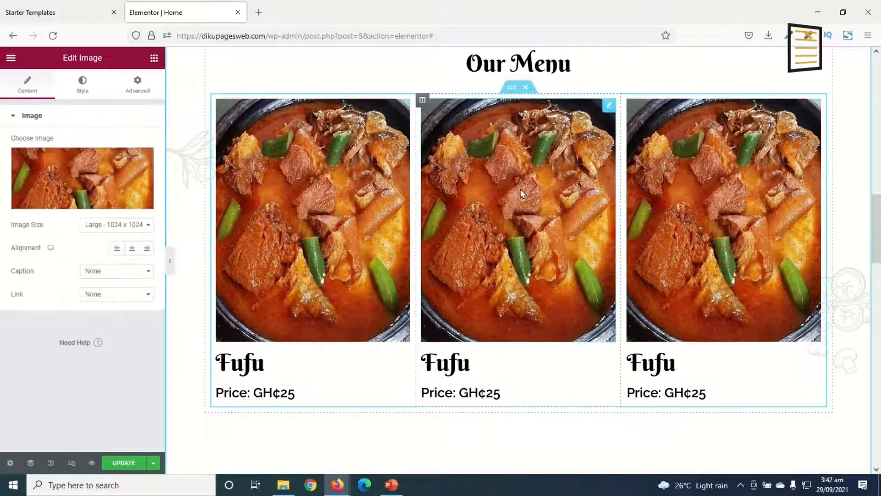
{"action": "left_click", "coordinate": [92, 177]}
{"action": "left_click", "coordinate": [161, 109]}
{"action": "left_click", "coordinate": [498, 267]}
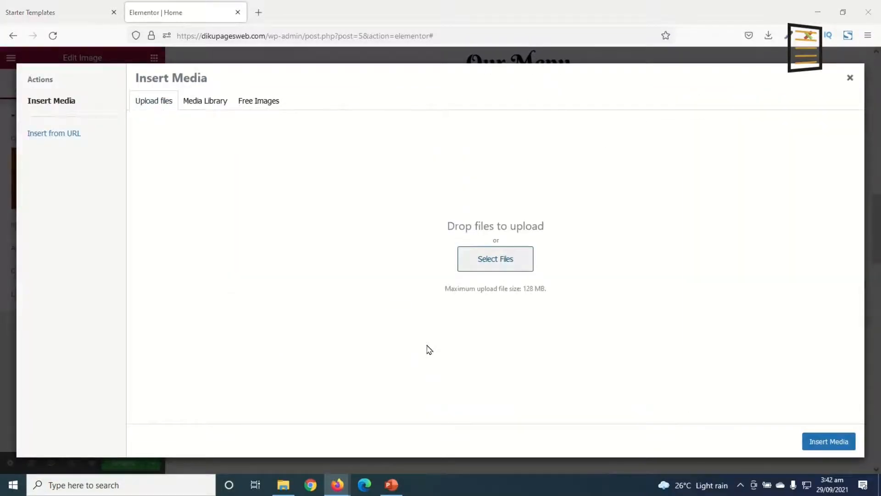
{"action": "left_click", "coordinate": [516, 234]}
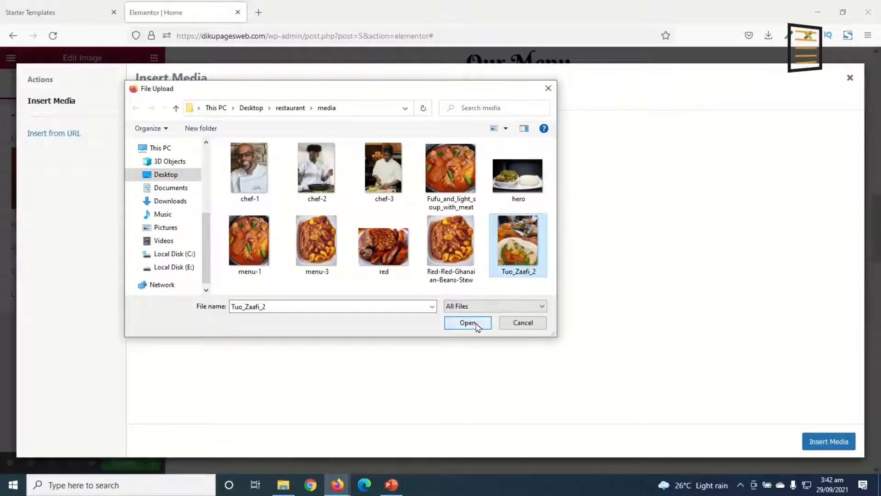
{"action": "left_click", "coordinate": [468, 323]}
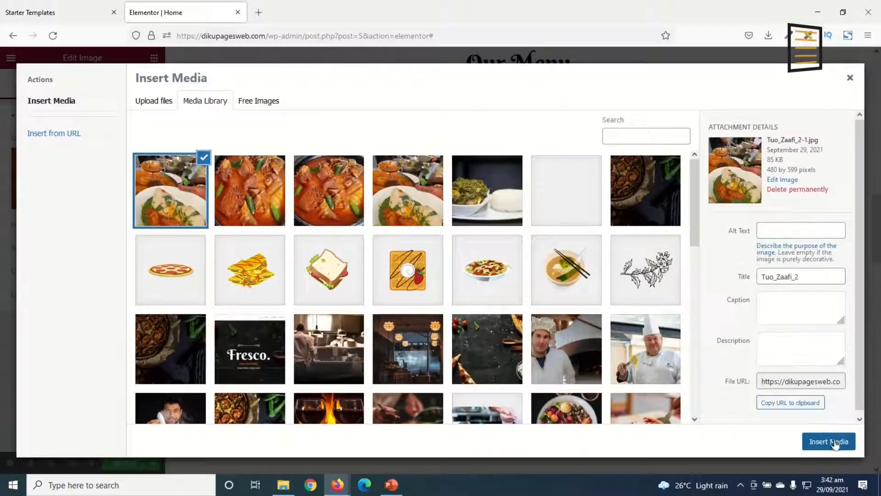
{"action": "left_click", "coordinate": [833, 441]}
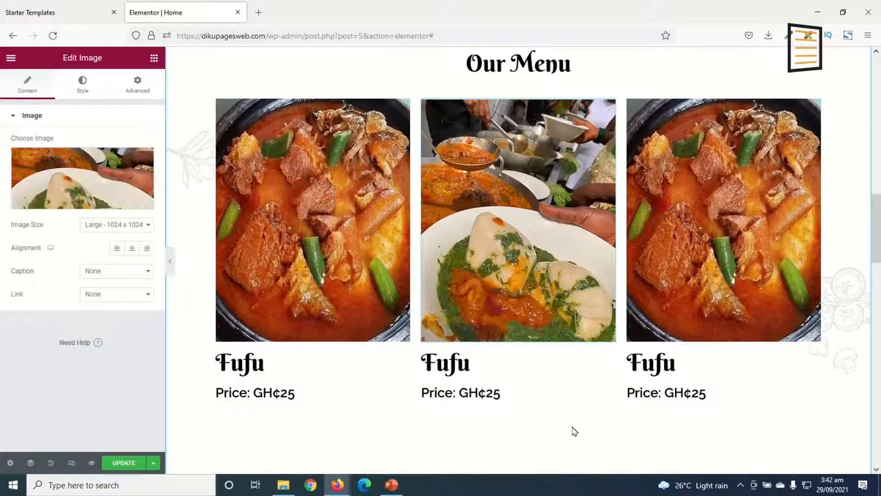
Rename the middle dish heading "Tuo-Zaafi" and change its price line to "Price: GH¢20"
{"action": "left_click", "coordinate": [480, 368]}
{"action": "left_click_drag", "start_coordinate": [63, 167], "coordinate": [1, 167]}
{"action": "type", "text": "T"}
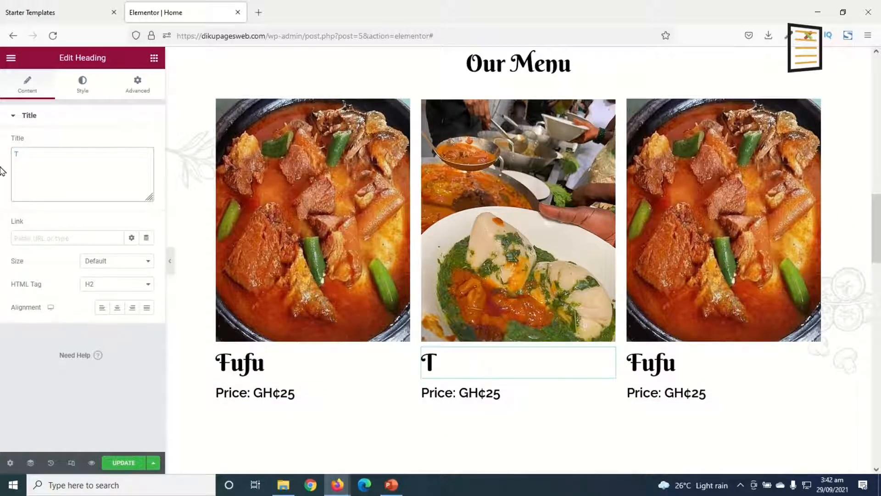
{"action": "type", "text": "uo-Zaafi"}
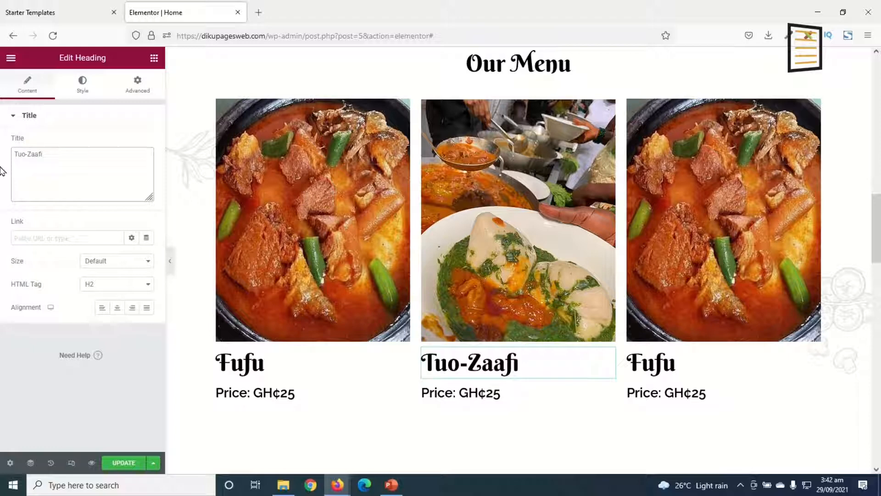
{"action": "left_click", "coordinate": [487, 393]}
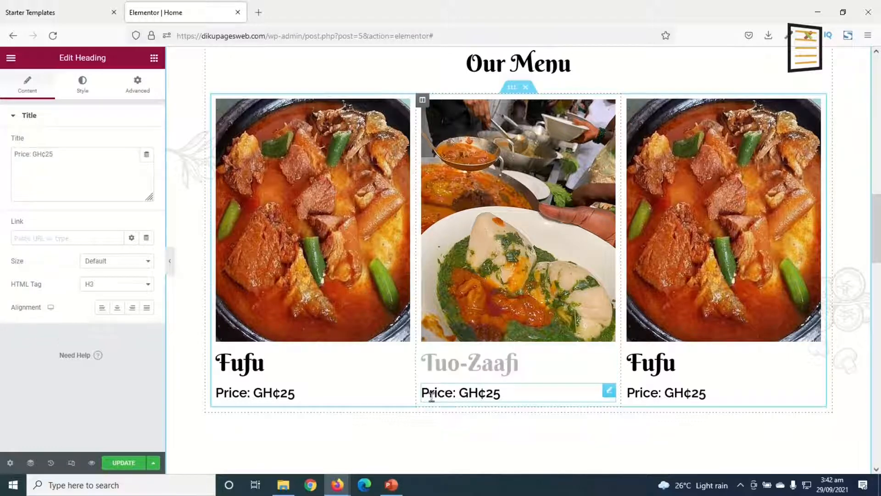
{"action": "left_click", "coordinate": [66, 152]}
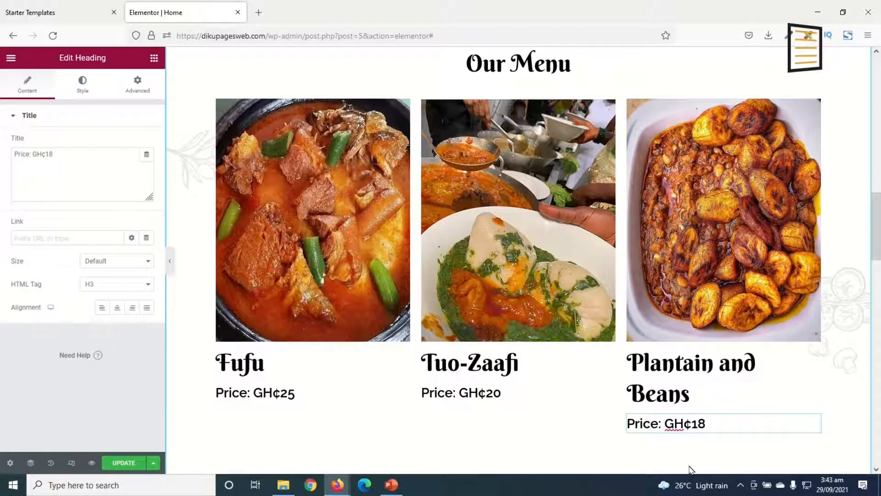
Set the typography size of the "Plantain and Beans" heading to 35 px
{"action": "left_click", "coordinate": [663, 373]}
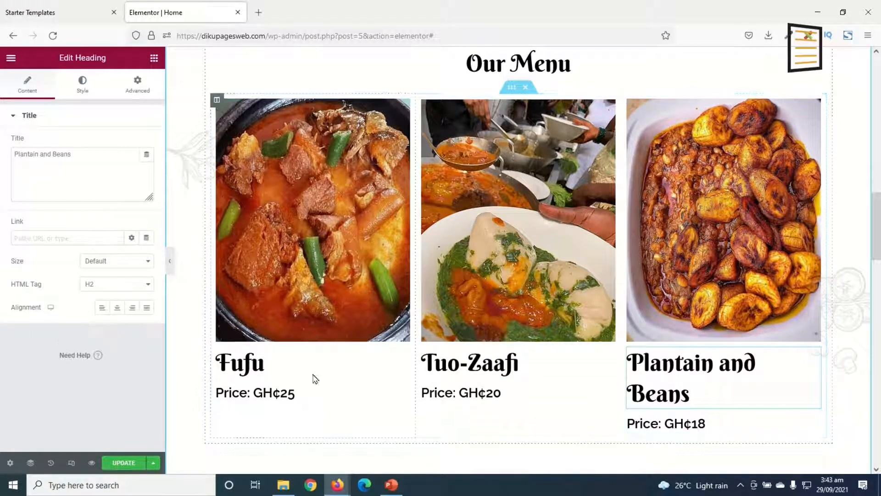
{"action": "left_click", "coordinate": [77, 97]}
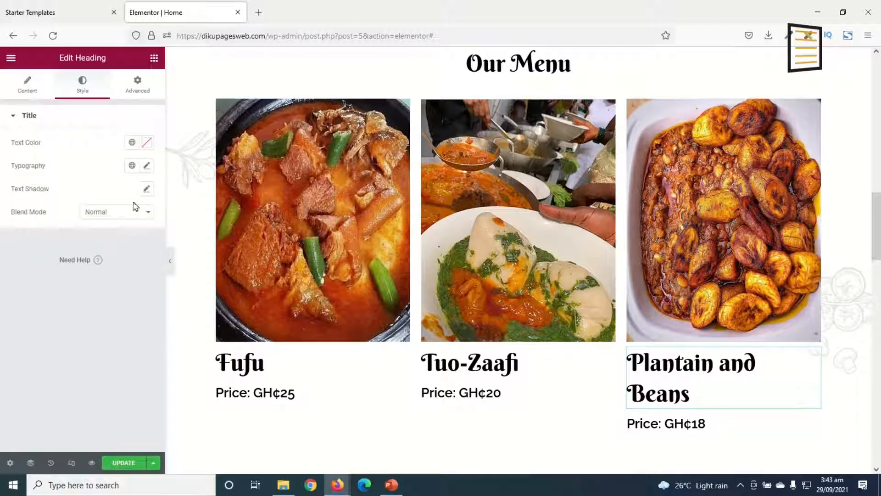
{"action": "left_click", "coordinate": [147, 166]}
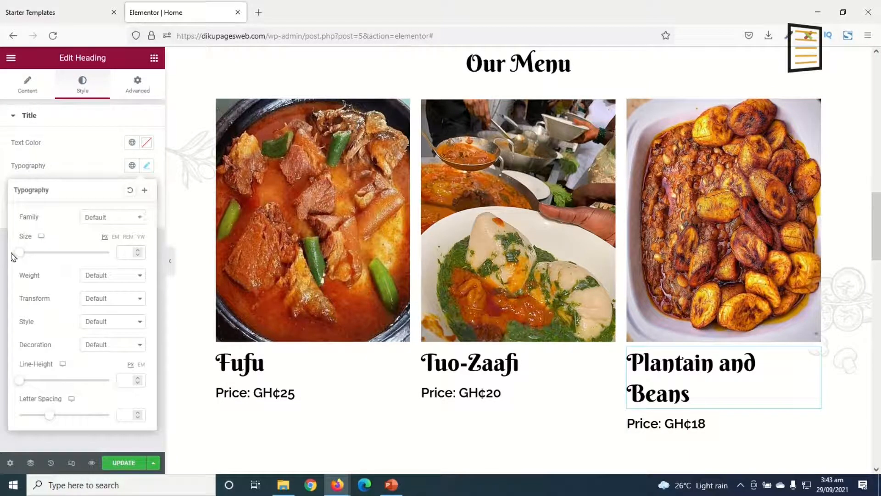
{"action": "left_click_drag", "start_coordinate": [22, 254], "coordinate": [37, 258]}
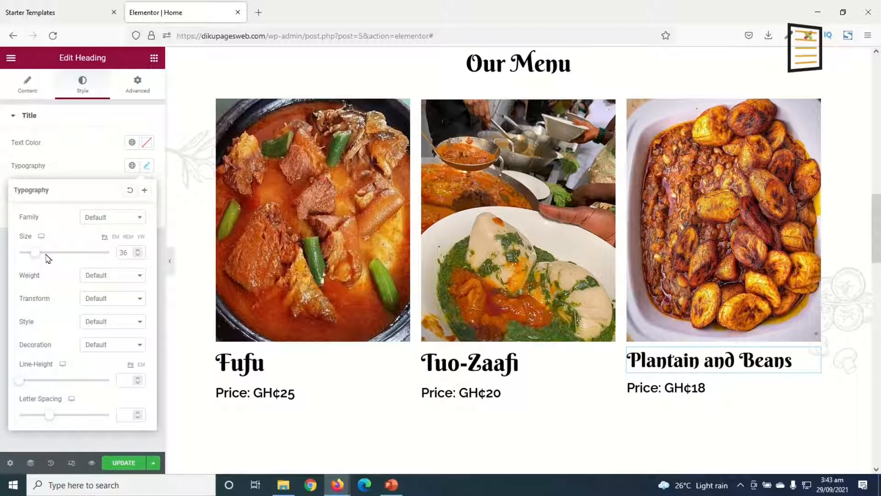
{"action": "left_click", "coordinate": [123, 252]}
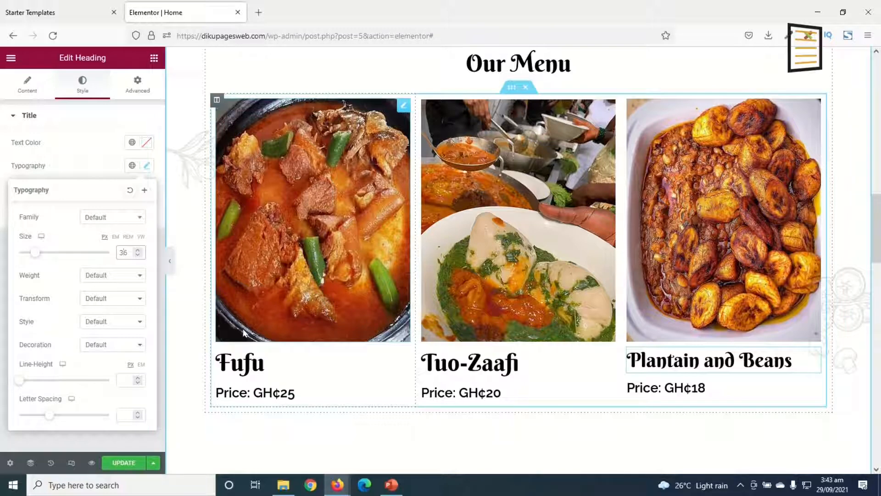
{"action": "key", "text": "Down"}
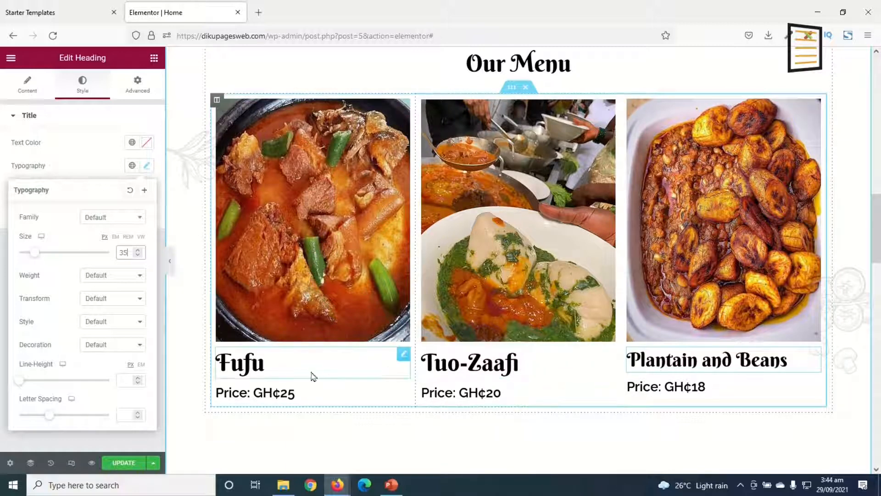
Copy the "Plantain and Beans" heading and paste its style onto the Tuo-Zaafi and Fufu headings
{"action": "right_click", "coordinate": [676, 364]}
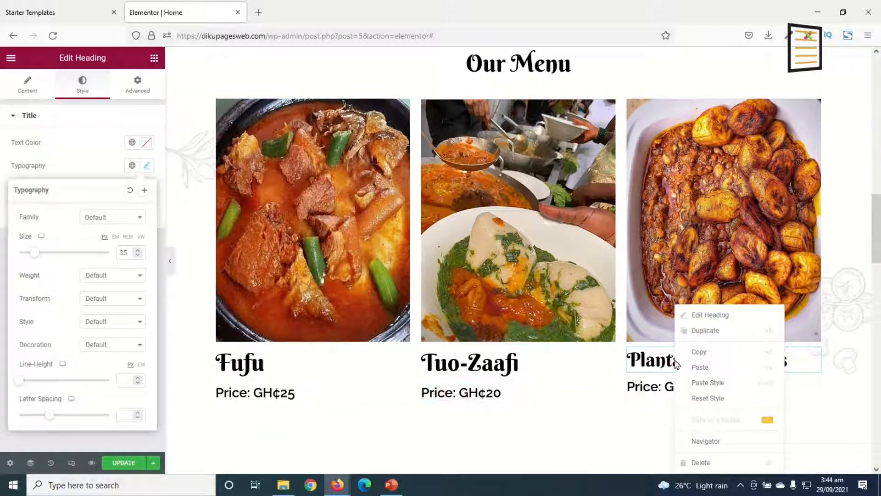
{"action": "left_click", "coordinate": [703, 353]}
{"action": "right_click", "coordinate": [488, 367]}
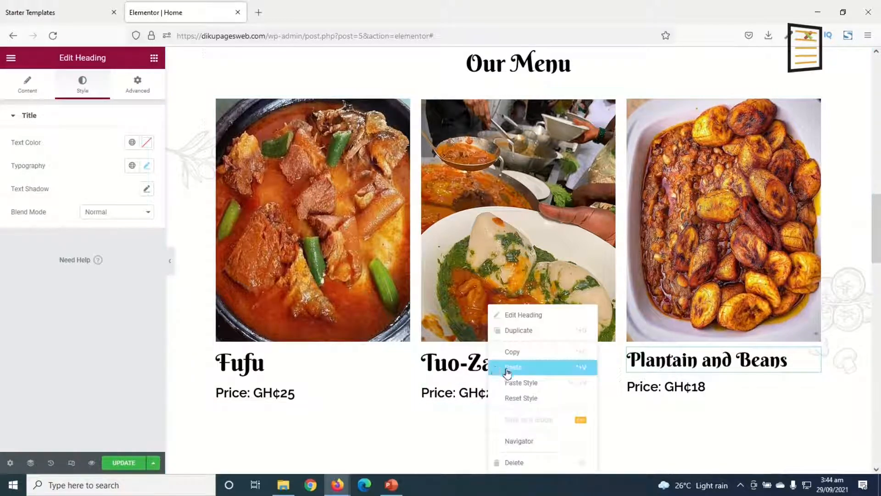
{"action": "left_click", "coordinate": [541, 383]}
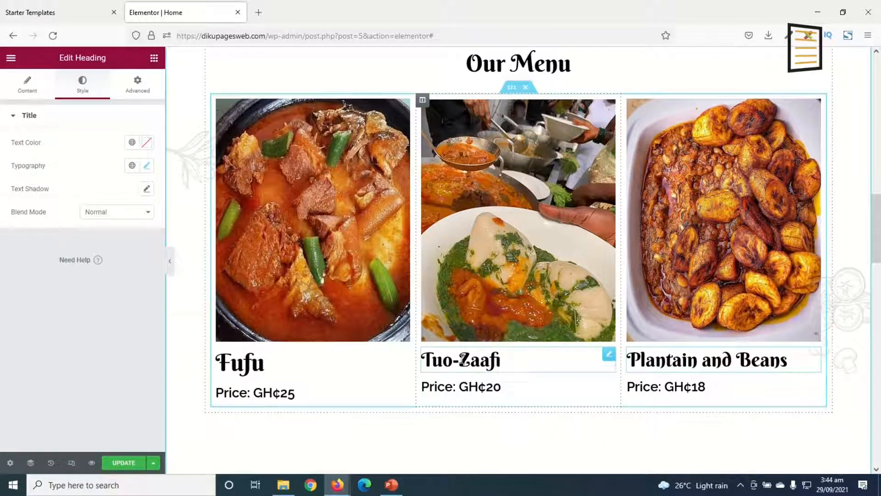
{"action": "right_click", "coordinate": [237, 363]}
{"action": "left_click", "coordinate": [287, 385]}
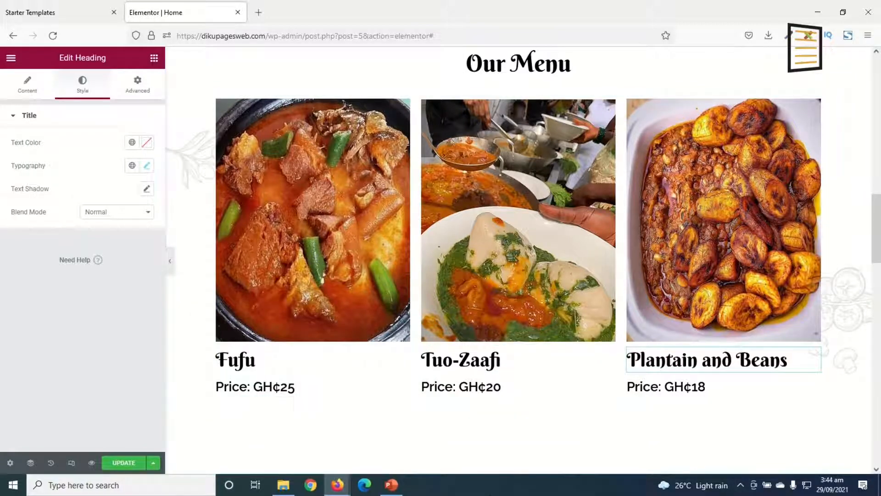
Review the Our Menu section together with the home page sections above and below it
{"action": "scroll", "coordinate": [523, 402], "scroll_direction": "up", "scroll_amount": 5}
{"action": "scroll", "coordinate": [561, 363], "scroll_direction": "down", "scroll_amount": 7}
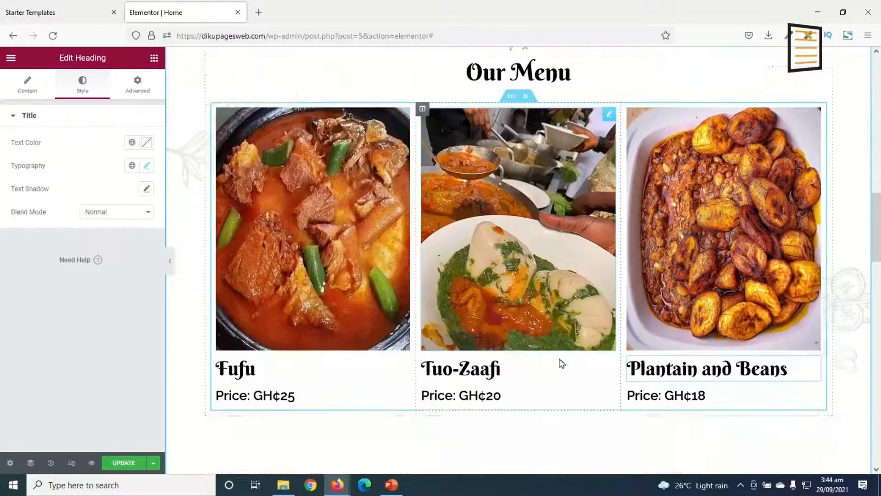
{"action": "scroll", "coordinate": [564, 365], "scroll_direction": "up", "scroll_amount": 6}
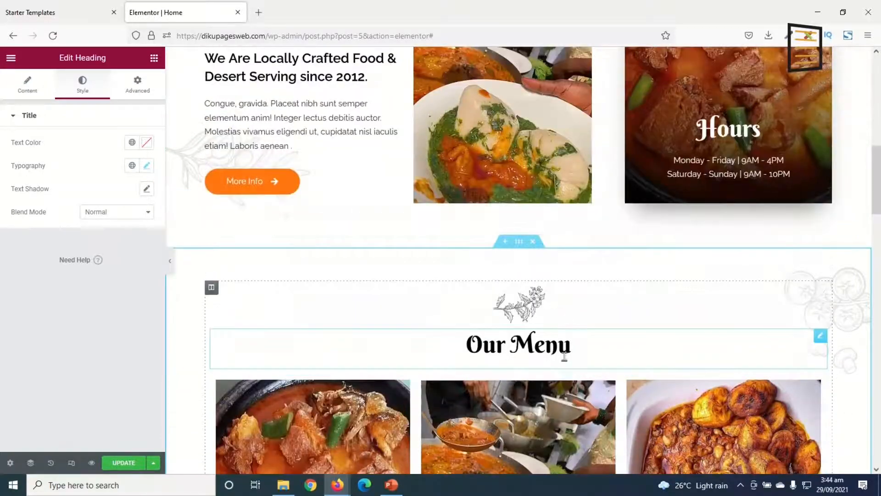
{"action": "scroll", "coordinate": [569, 362], "scroll_direction": "down", "scroll_amount": 8}
{"action": "scroll", "coordinate": [571, 364], "scroll_direction": "up", "scroll_amount": 6}
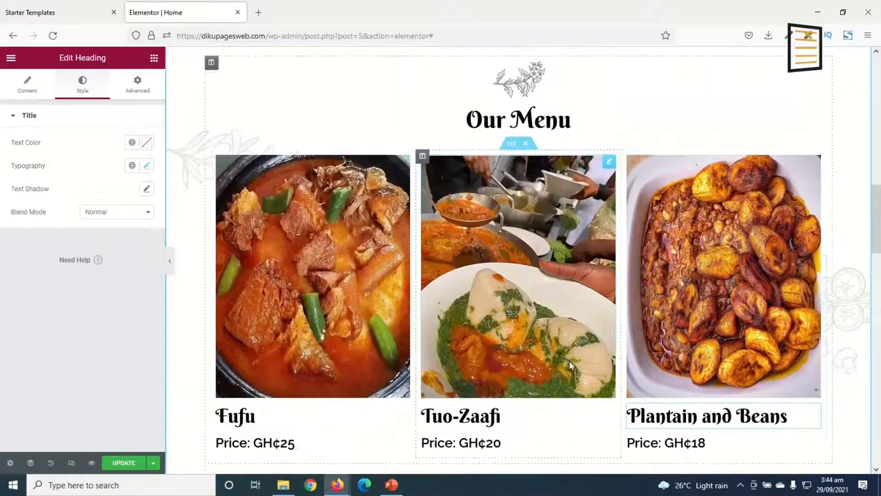
{"action": "scroll", "coordinate": [570, 365], "scroll_direction": "up", "scroll_amount": 2}
{"action": "scroll", "coordinate": [572, 367], "scroll_direction": "down", "scroll_amount": 10}
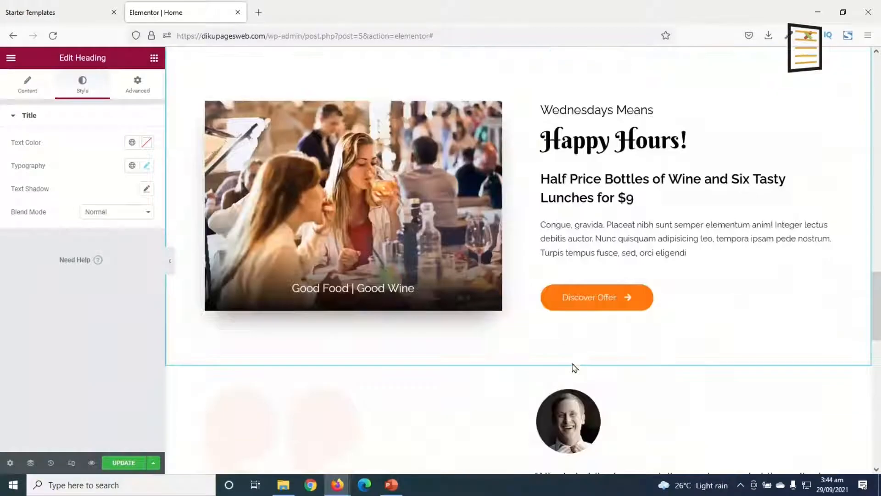
{"action": "scroll", "coordinate": [592, 314], "scroll_direction": "up", "scroll_amount": 5}
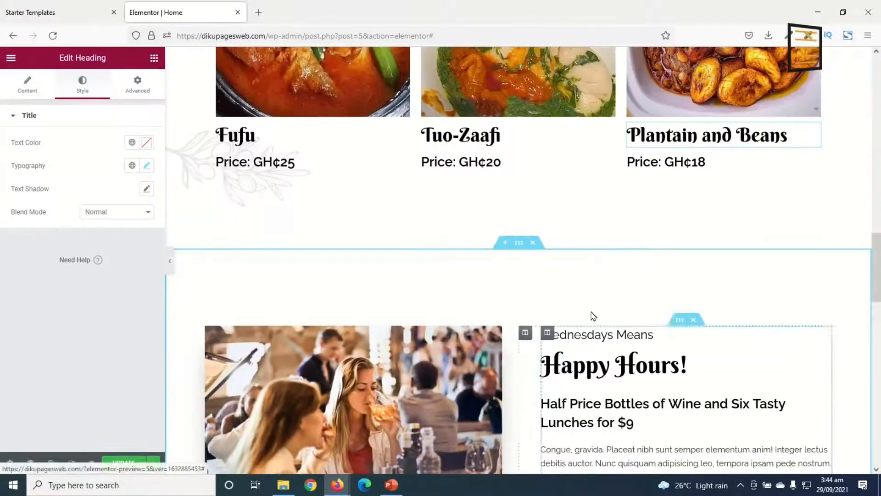
{"action": "scroll", "coordinate": [537, 207], "scroll_direction": "up", "scroll_amount": 3}
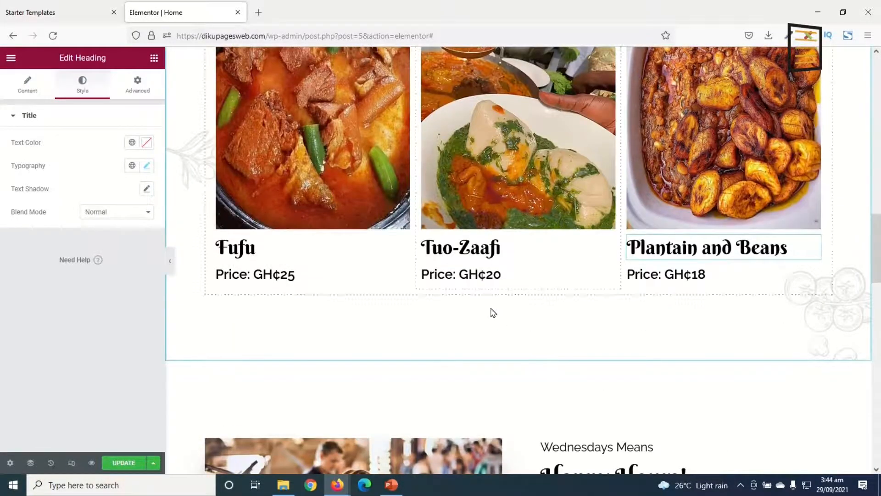
{"action": "scroll", "coordinate": [511, 321], "scroll_direction": "up", "scroll_amount": 15}
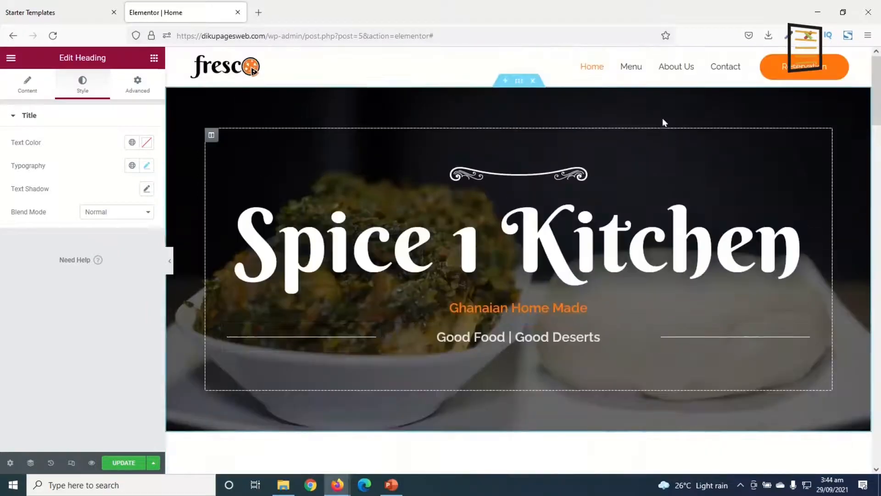
Copy the Happy Hours section's Discover Offer button, paste it below the dishes in the Our Menu section, and center it
{"action": "scroll", "coordinate": [511, 329], "scroll_direction": "down", "scroll_amount": 15}
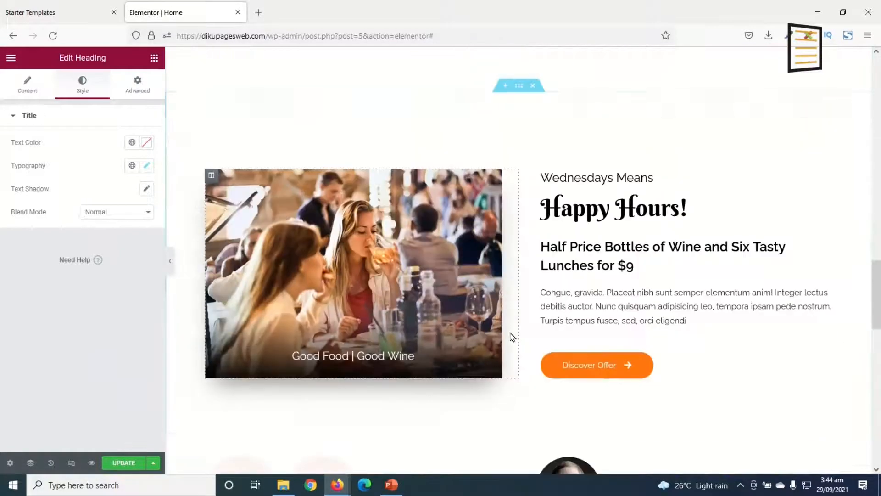
{"action": "right_click", "coordinate": [625, 372]}
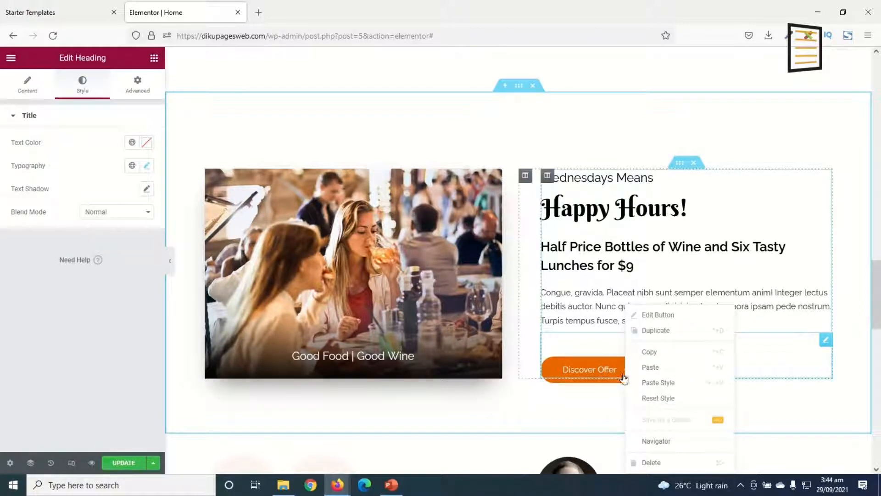
{"action": "left_click", "coordinate": [648, 367]}
{"action": "scroll", "coordinate": [524, 324], "scroll_direction": "up", "scroll_amount": 5}
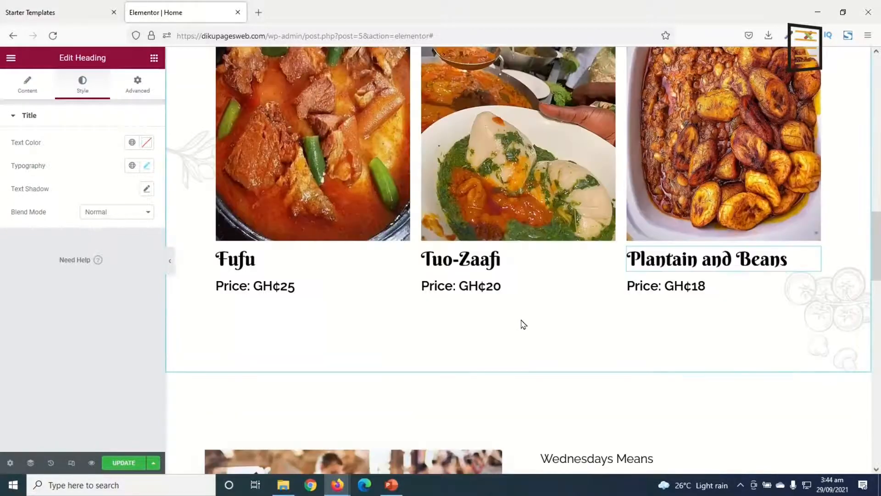
{"action": "right_click", "coordinate": [508, 330]}
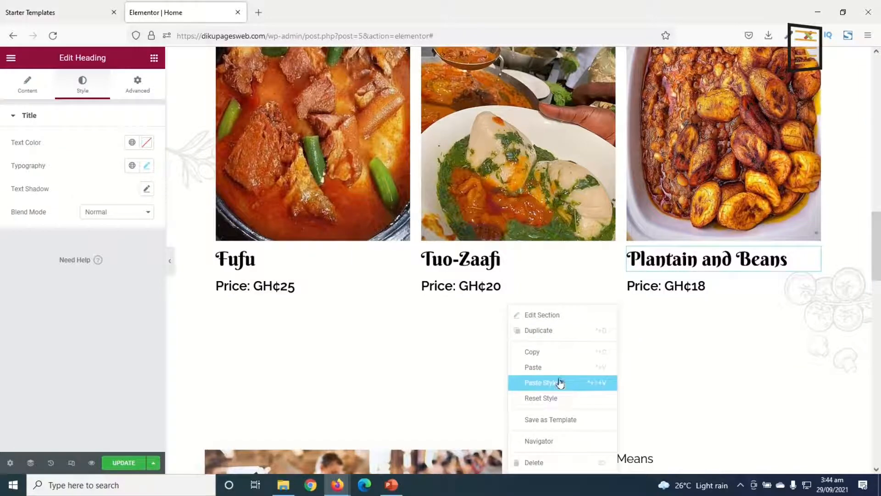
{"action": "left_click", "coordinate": [534, 368]}
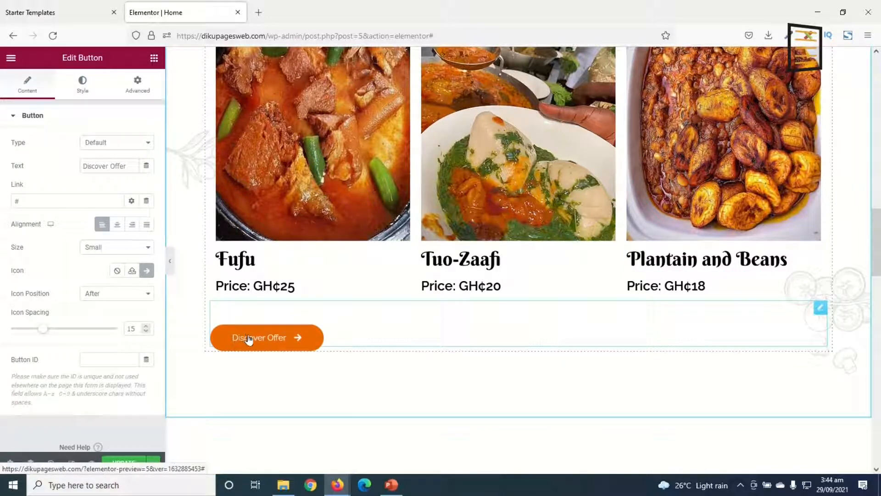
{"action": "left_click", "coordinate": [117, 224]}
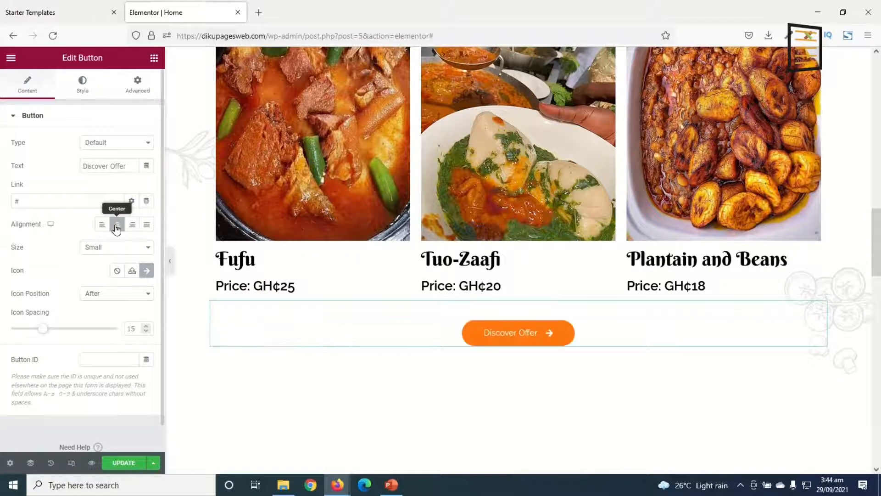
Change the text of the button below the dishes to "See Our Menu"
{"action": "left_click_drag", "start_coordinate": [131, 165], "coordinate": [3, 163]}
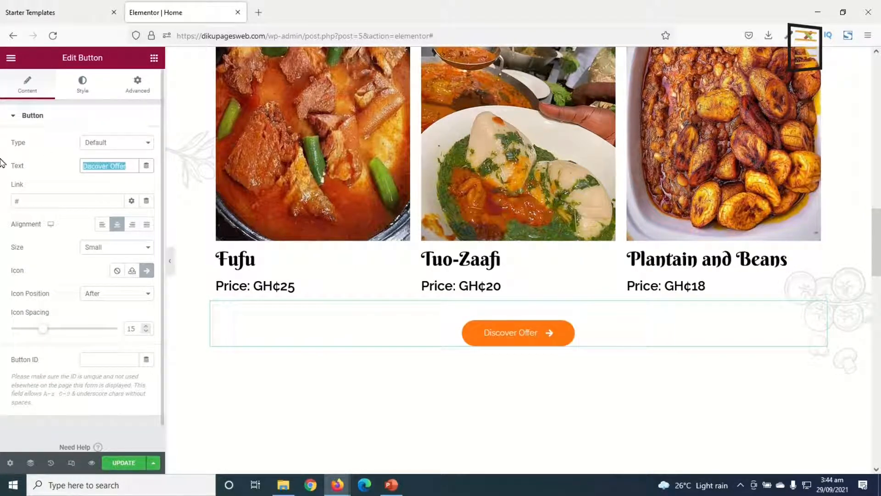
{"action": "type", "text": "S"}
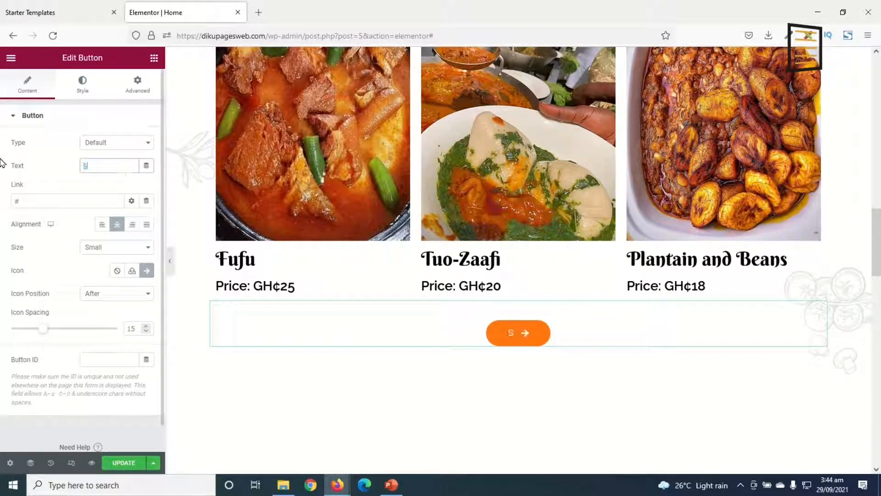
{"action": "type", "text": "ee Our Menu"}
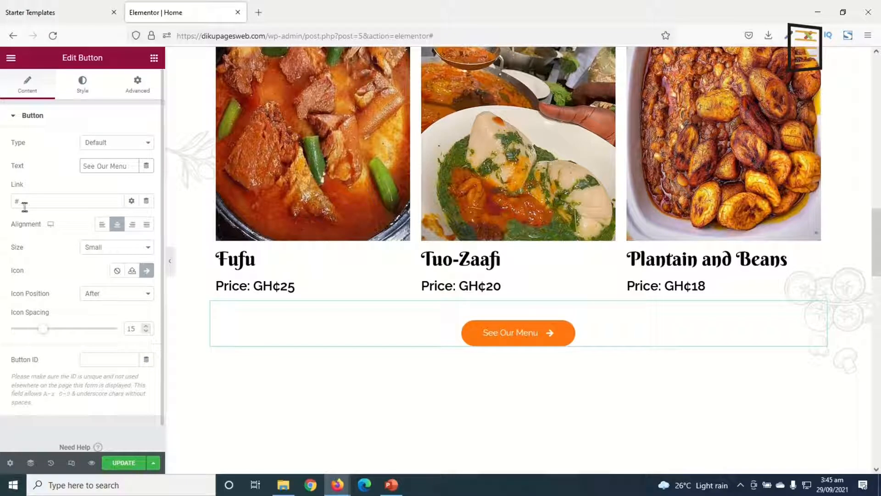
Link the See Our Menu button to the site's Menu page
{"action": "left_click_drag", "start_coordinate": [25, 205], "coordinate": [2, 195]}
{"action": "key", "text": "BackSpace"}
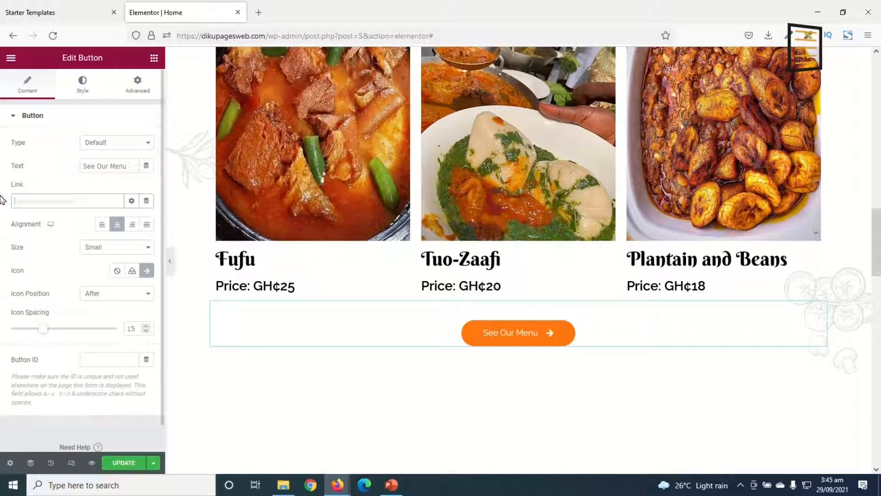
{"action": "type", "text": "menu"}
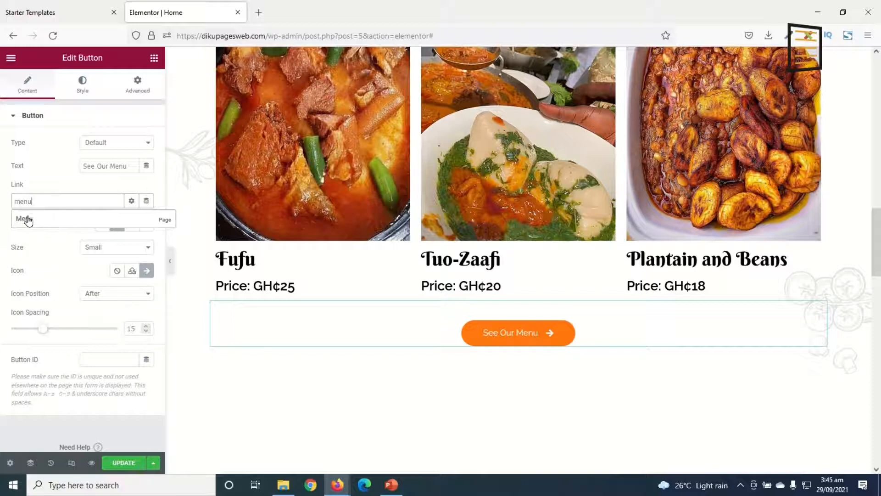
{"action": "left_click", "coordinate": [42, 223]}
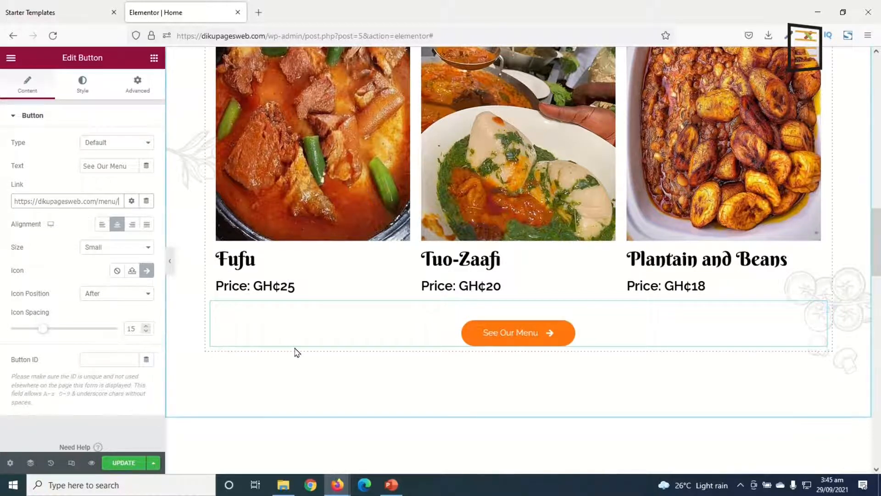
Change the caption on the Happy Hours section's photo to "Good Food | Good Deserts"
{"action": "scroll", "coordinate": [659, 298], "scroll_direction": "down", "scroll_amount": 6}
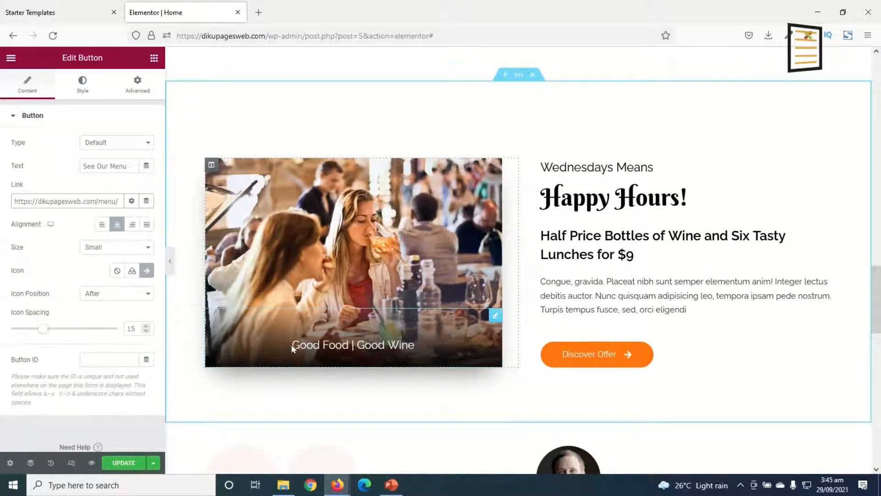
{"action": "left_click", "coordinate": [394, 343]}
{"action": "left_click_drag", "start_coordinate": [388, 344], "coordinate": [420, 350]}
{"action": "type", "text": "D"}
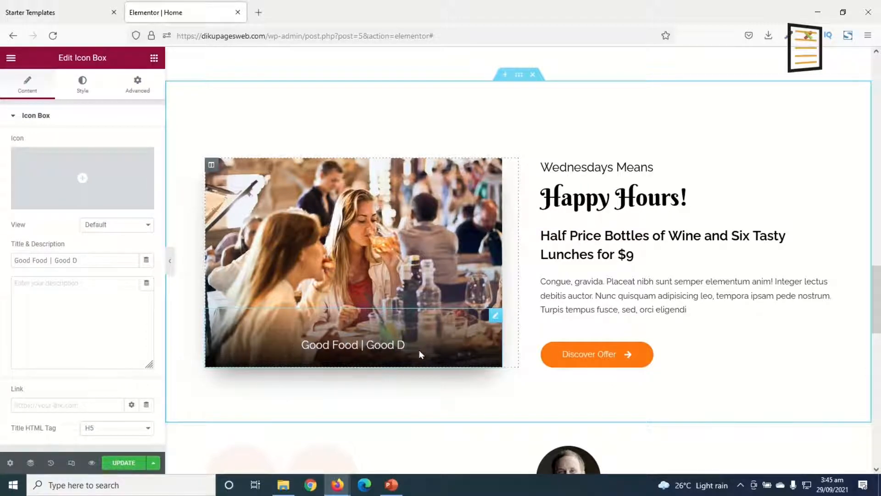
{"action": "type", "text": "eserts"}
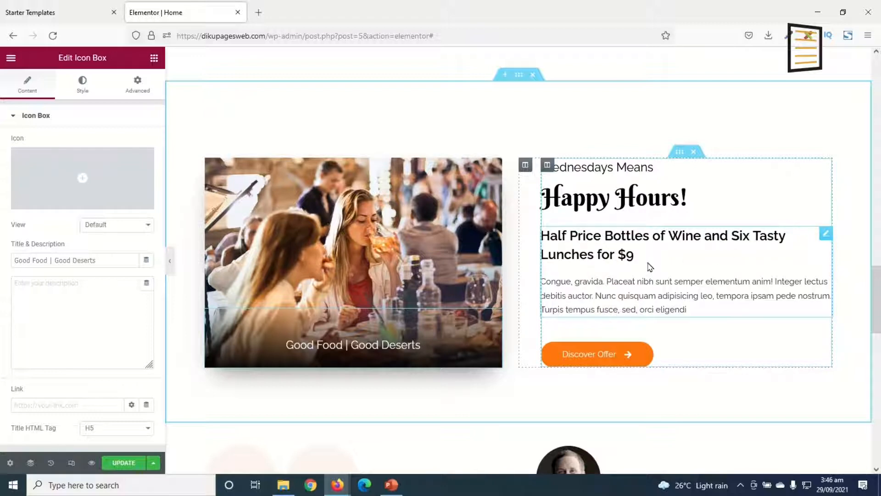
Replace the dollar price at the end of the Happy Hours section's lunch offer heading with a GH¢ price
{"action": "left_click", "coordinate": [623, 256]}
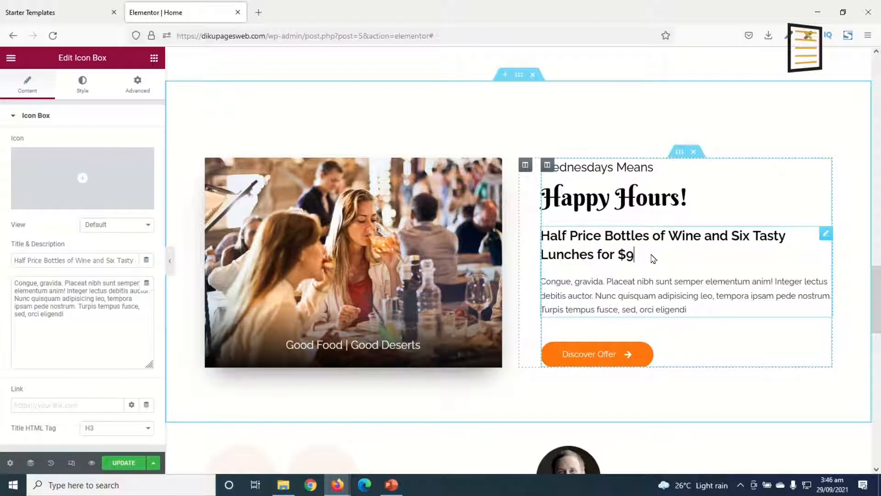
{"action": "key", "text": "BackSpace"}
{"action": "key", "text": "BackSpace"}
{"action": "type", "text": "GH¢1"}
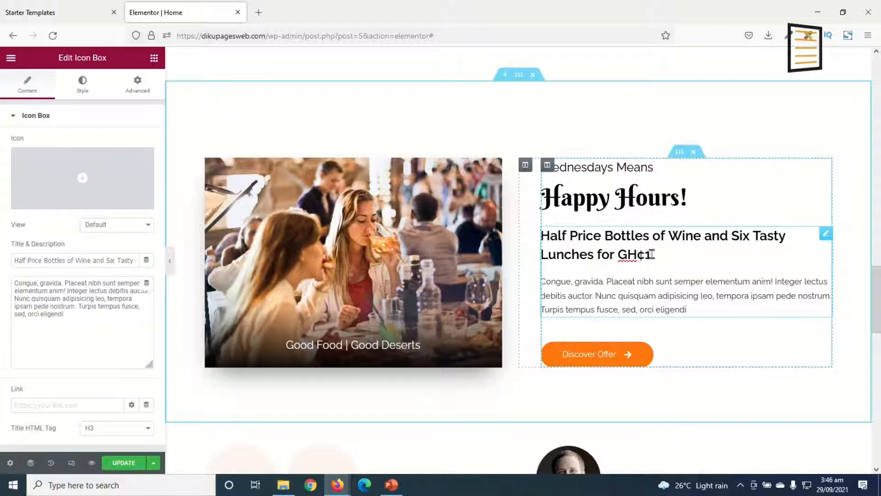
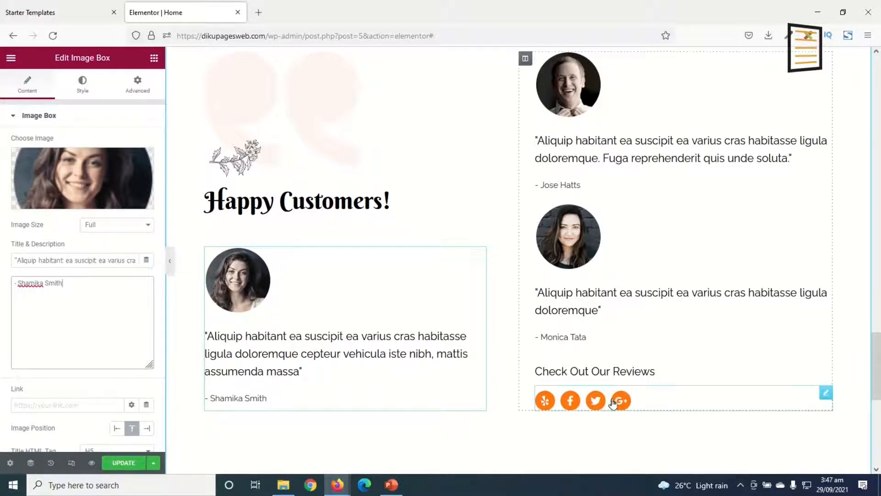
Remove the Yelp and Google Plus icons from the social icons below Check Out Our Reviews
{"action": "left_click", "coordinate": [599, 404]}
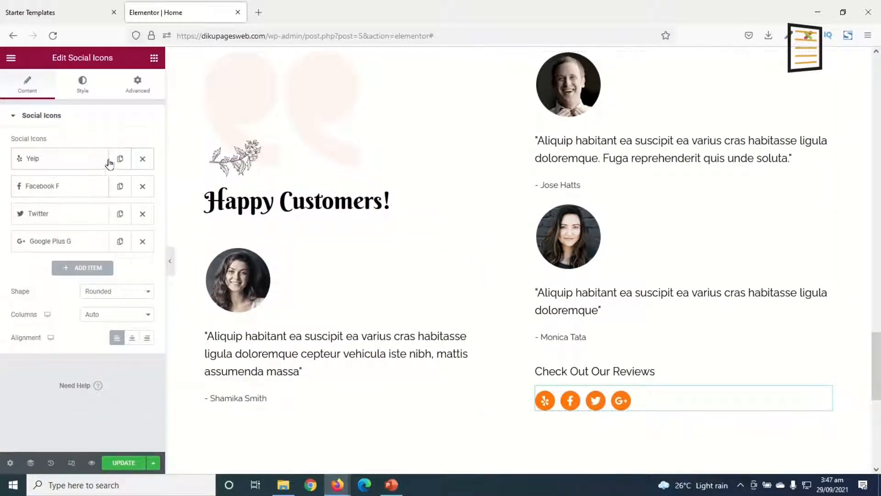
{"action": "left_click", "coordinate": [143, 160]}
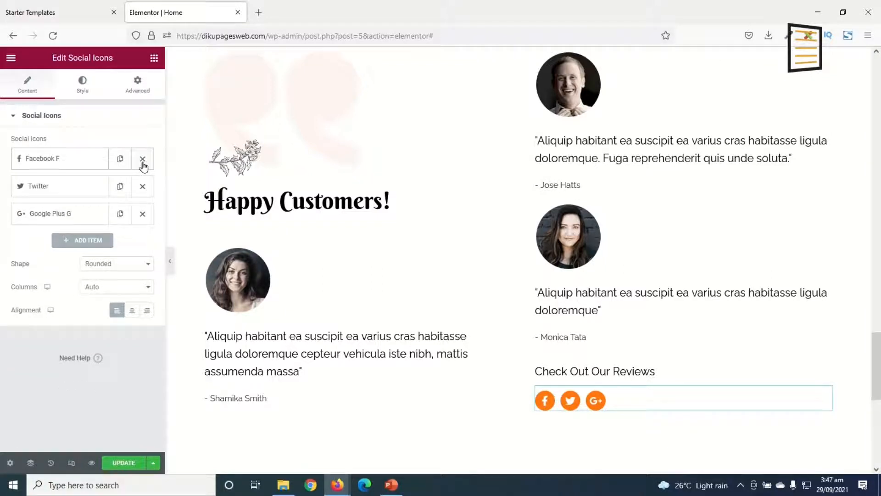
{"action": "left_click", "coordinate": [143, 215]}
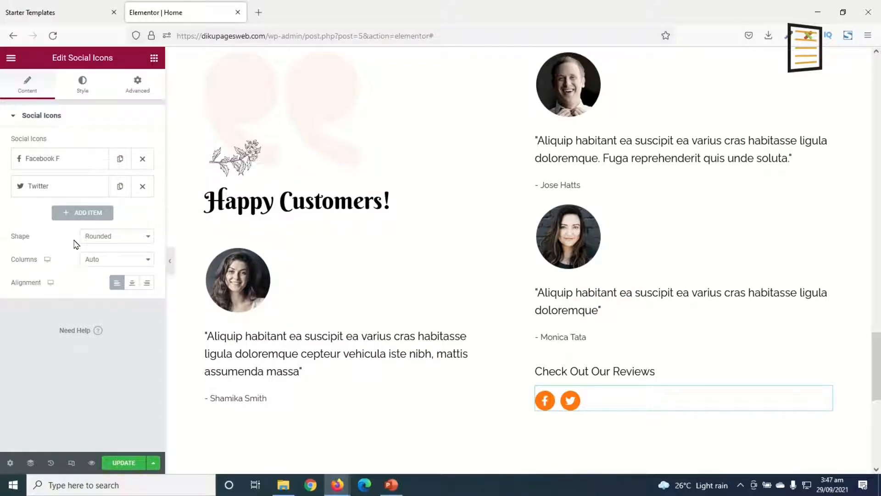
Add a third social icon below Check Out Our Reviews, using the Instagram icon from the icon library
{"action": "left_click", "coordinate": [79, 216]}
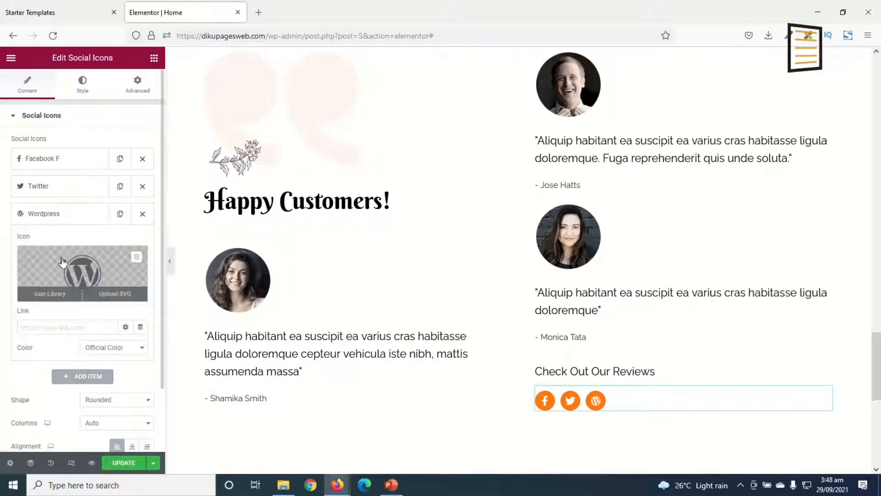
{"action": "left_click", "coordinate": [83, 280]}
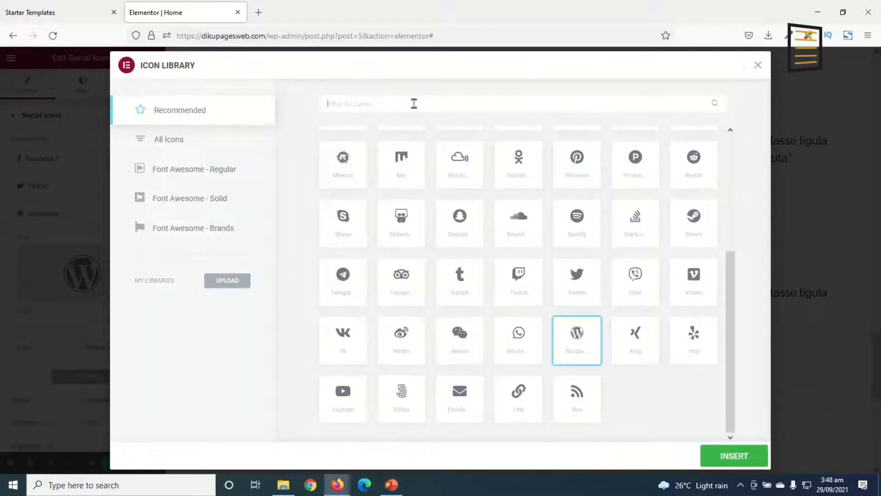
{"action": "type", "text": "insta"}
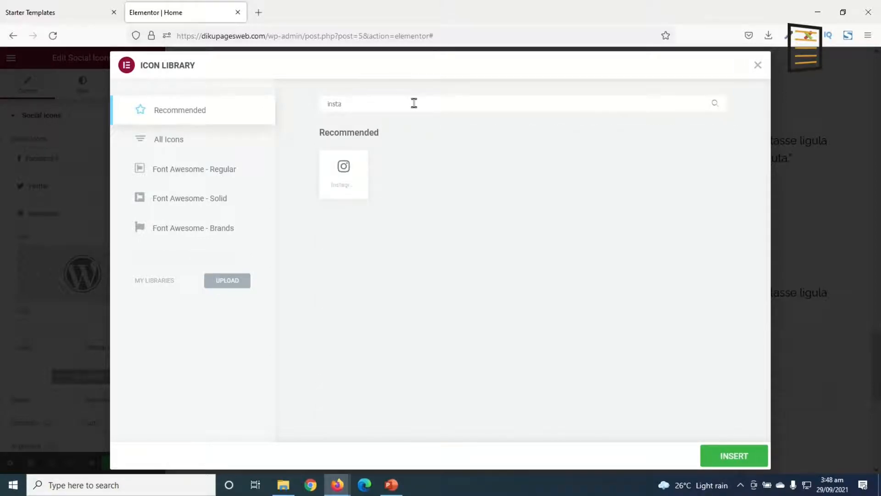
{"action": "left_click", "coordinate": [338, 179]}
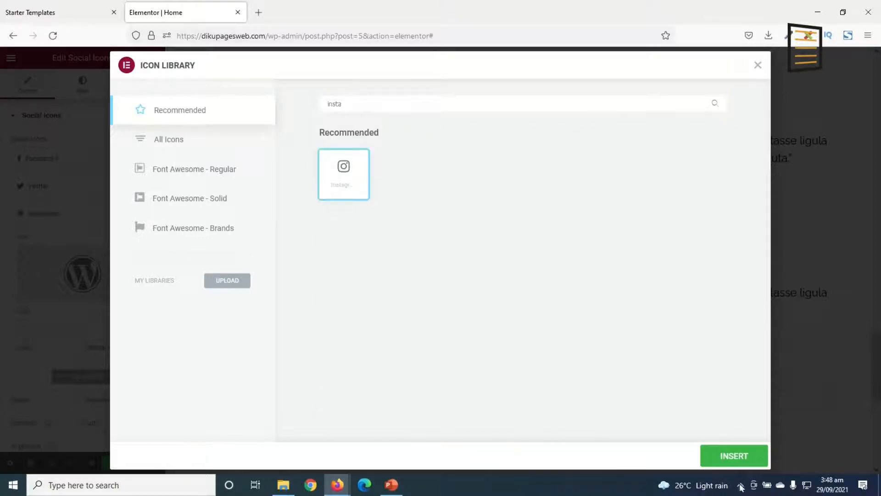
{"action": "left_click", "coordinate": [754, 459]}
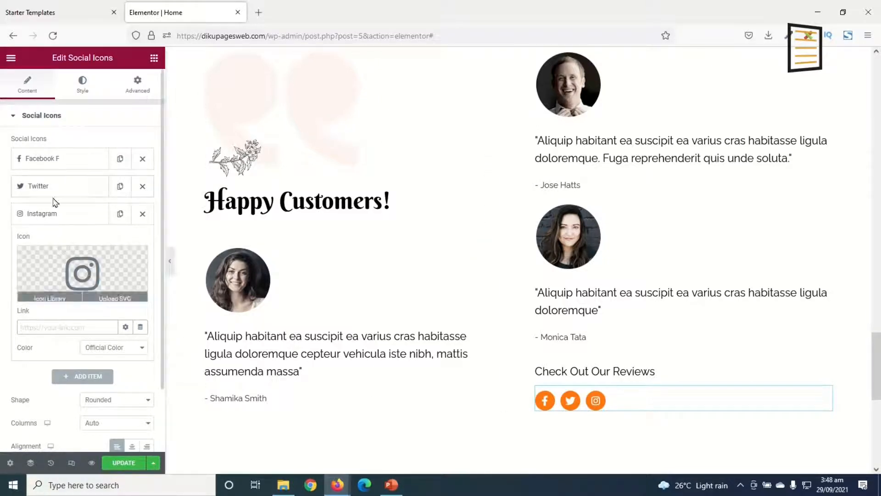
Check the Twitter and Facebook icons' link settings and review the home page's sections from the hero banner to the footer
{"action": "left_click", "coordinate": [44, 187]}
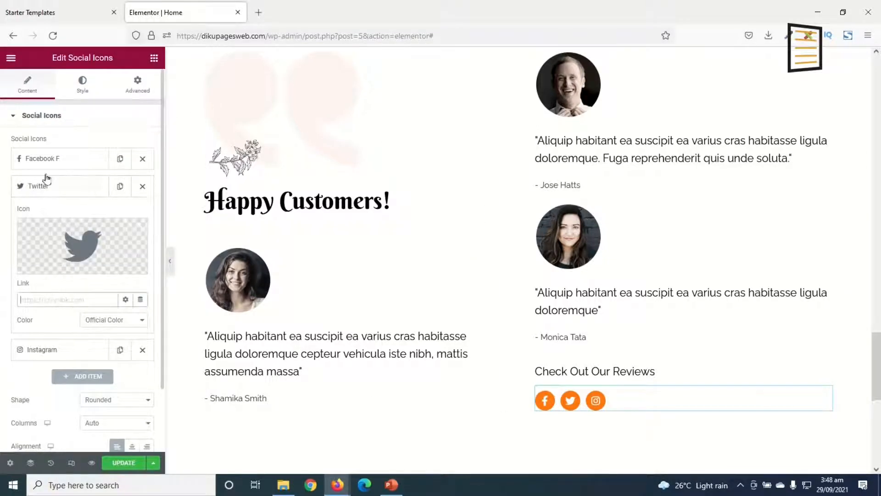
{"action": "left_click", "coordinate": [48, 159]}
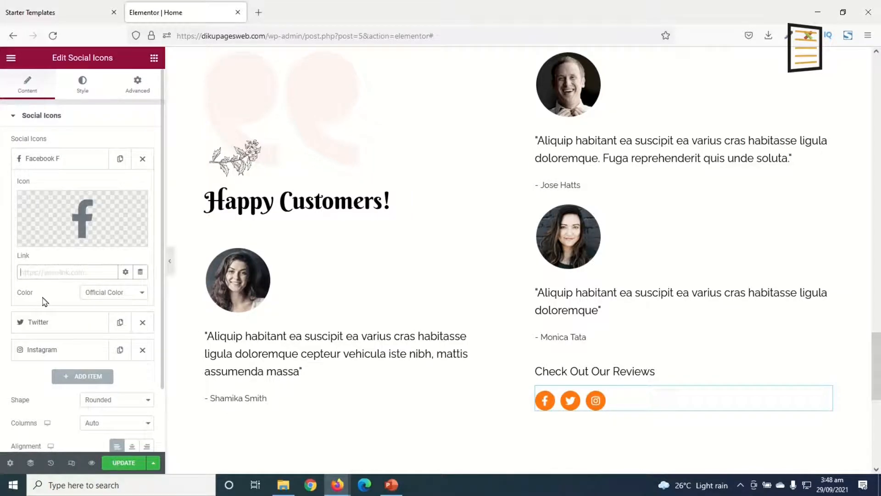
{"action": "scroll", "coordinate": [538, 282], "scroll_direction": "down", "scroll_amount": 8}
{"action": "scroll", "coordinate": [541, 285], "scroll_direction": "up", "scroll_amount": 5}
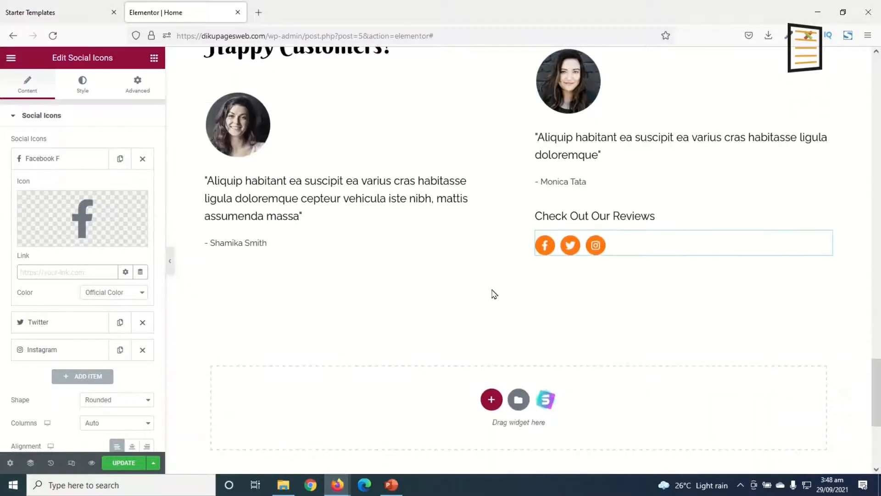
{"action": "scroll", "coordinate": [554, 296], "scroll_direction": "down", "scroll_amount": 2}
{"action": "scroll", "coordinate": [498, 306], "scroll_direction": "down", "scroll_amount": 3}
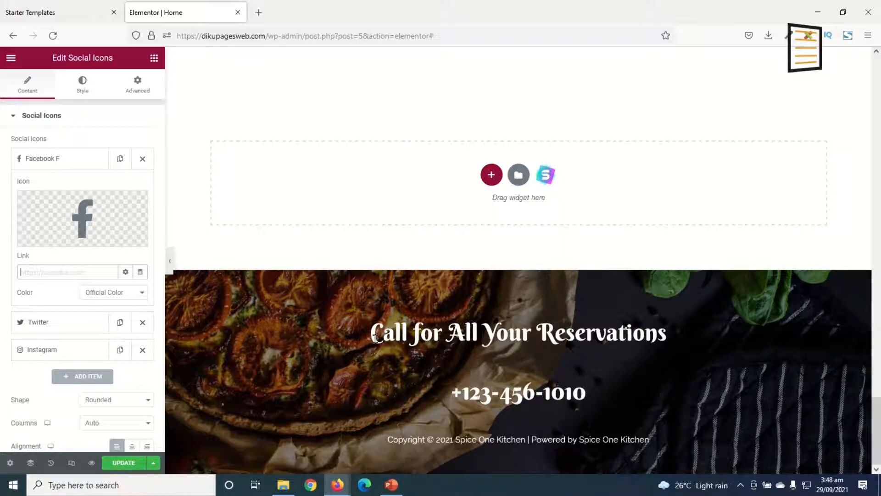
{"action": "scroll", "coordinate": [377, 337], "scroll_direction": "up", "scroll_amount": 15}
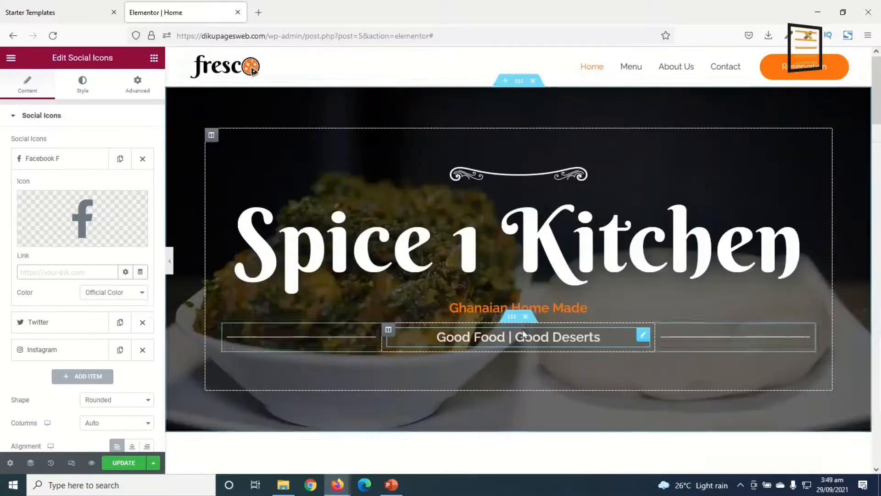
{"action": "scroll", "coordinate": [528, 333], "scroll_direction": "down", "scroll_amount": 5}
{"action": "scroll", "coordinate": [528, 334], "scroll_direction": "down", "scroll_amount": 6}
{"action": "scroll", "coordinate": [531, 329], "scroll_direction": "up", "scroll_amount": 7}
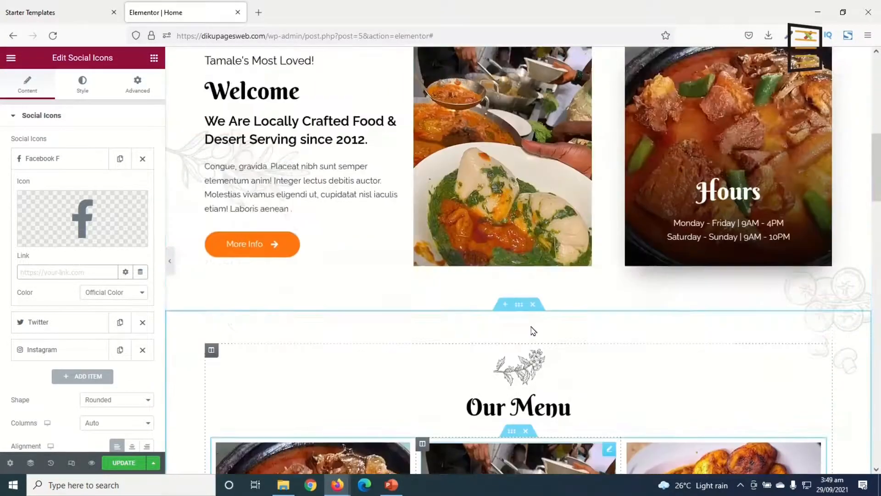
{"action": "scroll", "coordinate": [348, 197], "scroll_direction": "down", "scroll_amount": 8}
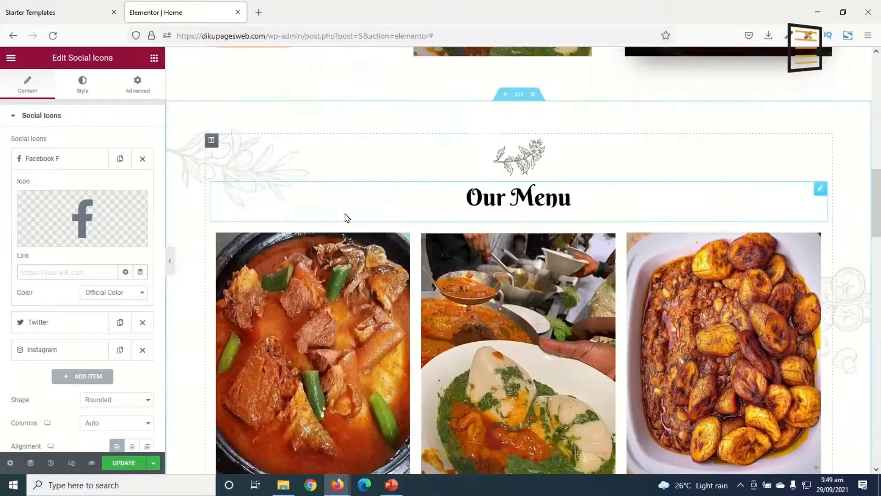
{"action": "scroll", "coordinate": [350, 248], "scroll_direction": "down", "scroll_amount": 10}
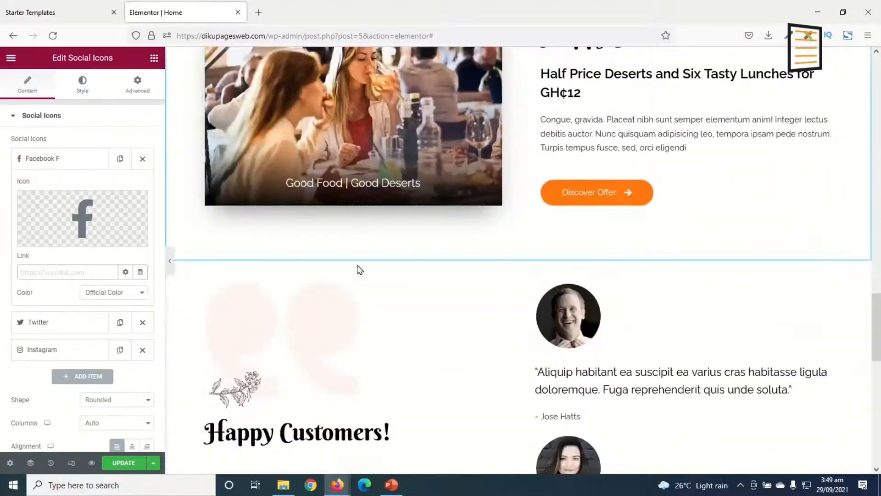
{"action": "scroll", "coordinate": [390, 243], "scroll_direction": "up", "scroll_amount": 12}
{"action": "scroll", "coordinate": [433, 220], "scroll_direction": "down", "scroll_amount": 5}
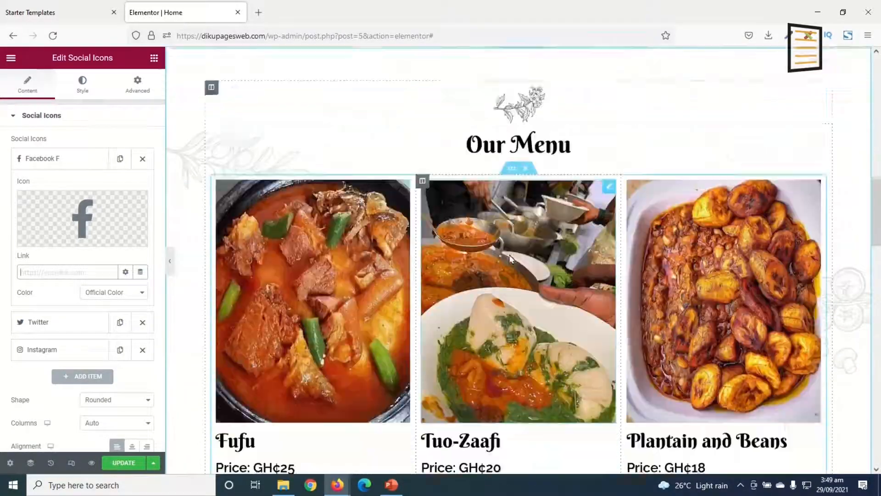
{"action": "scroll", "coordinate": [512, 259], "scroll_direction": "down", "scroll_amount": 10}
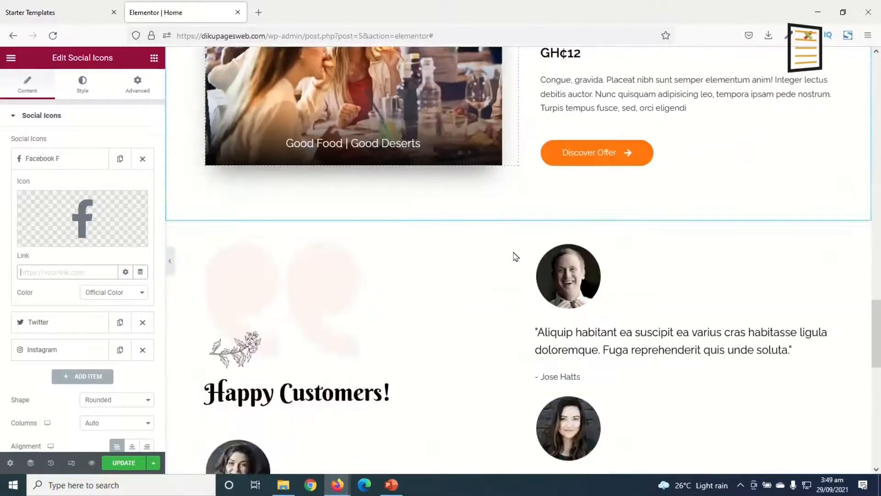
{"action": "scroll", "coordinate": [516, 256], "scroll_direction": "down", "scroll_amount": 4}
{"action": "scroll", "coordinate": [516, 256], "scroll_direction": "up", "scroll_amount": 14}
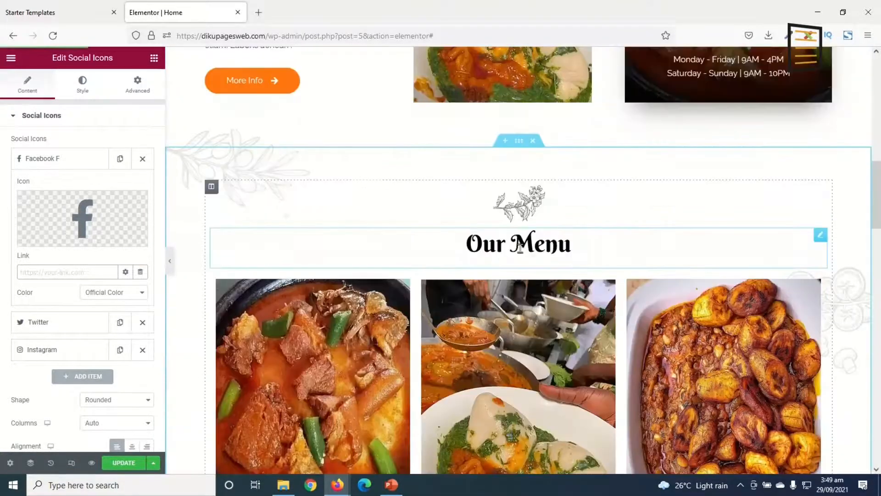
{"action": "scroll", "coordinate": [524, 250], "scroll_direction": "up", "scroll_amount": 5}
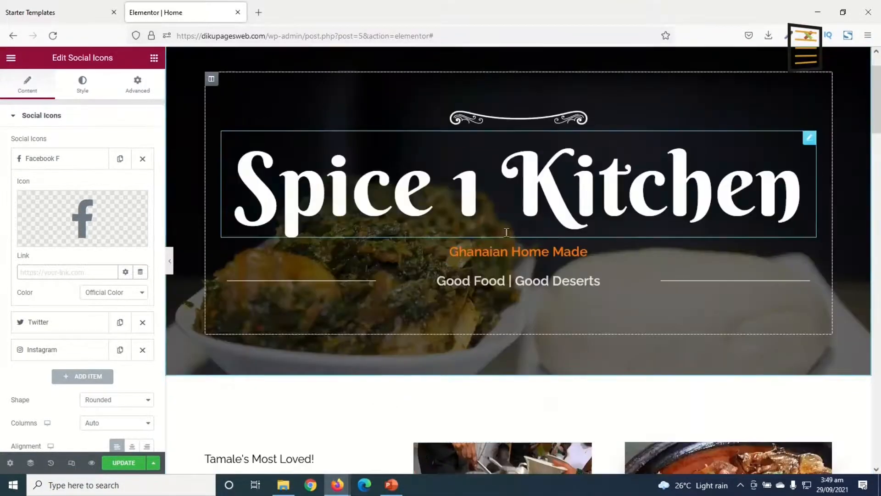
{"action": "scroll", "coordinate": [529, 283], "scroll_direction": "down", "scroll_amount": 4}
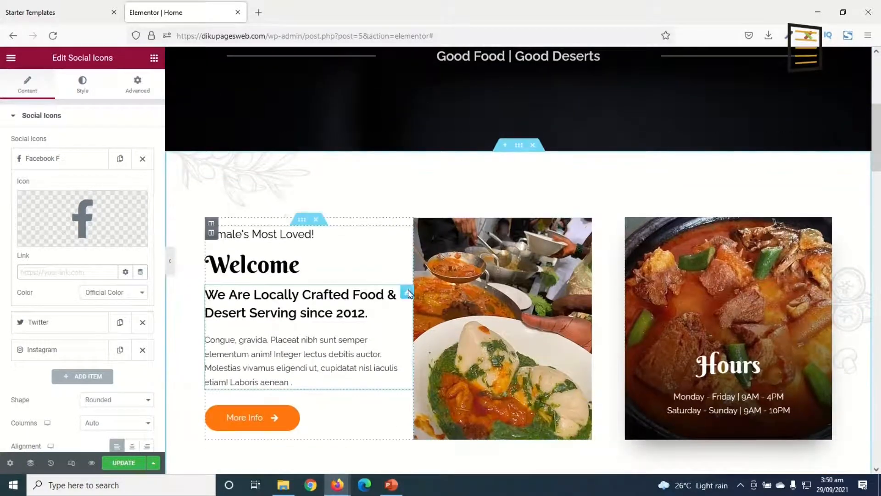
{"action": "scroll", "coordinate": [476, 317], "scroll_direction": "down", "scroll_amount": 6}
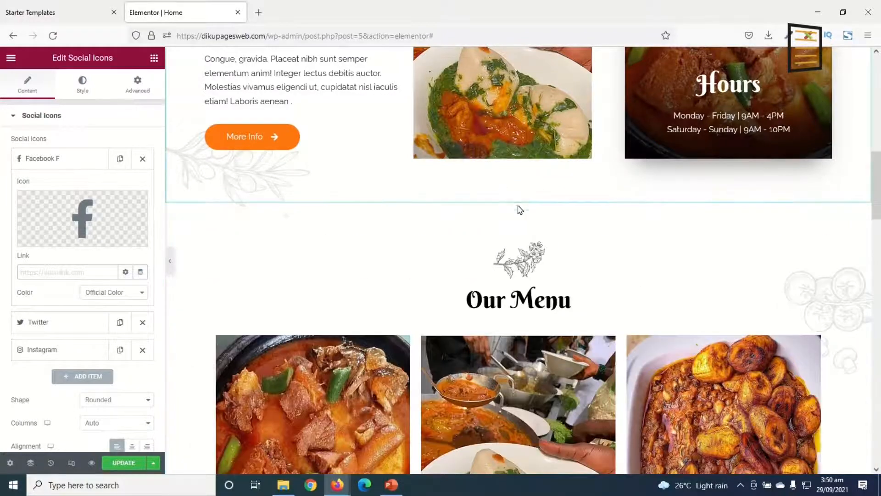
Set the Our Menu section's background overlay colour to light grey #DADADA
{"action": "left_click", "coordinate": [518, 197]}
{"action": "scroll", "coordinate": [512, 239], "scroll_direction": "up", "scroll_amount": 12}
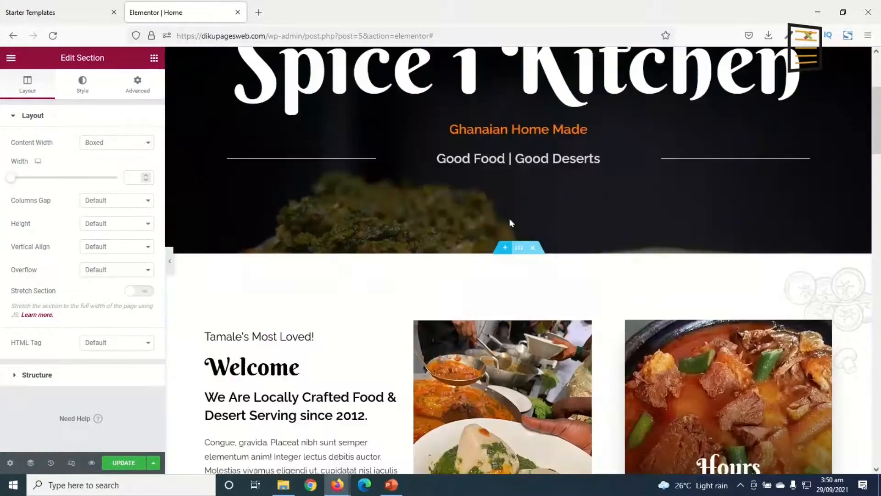
{"action": "scroll", "coordinate": [461, 259], "scroll_direction": "down", "scroll_amount": 5}
{"action": "scroll", "coordinate": [505, 257], "scroll_direction": "up", "scroll_amount": 6}
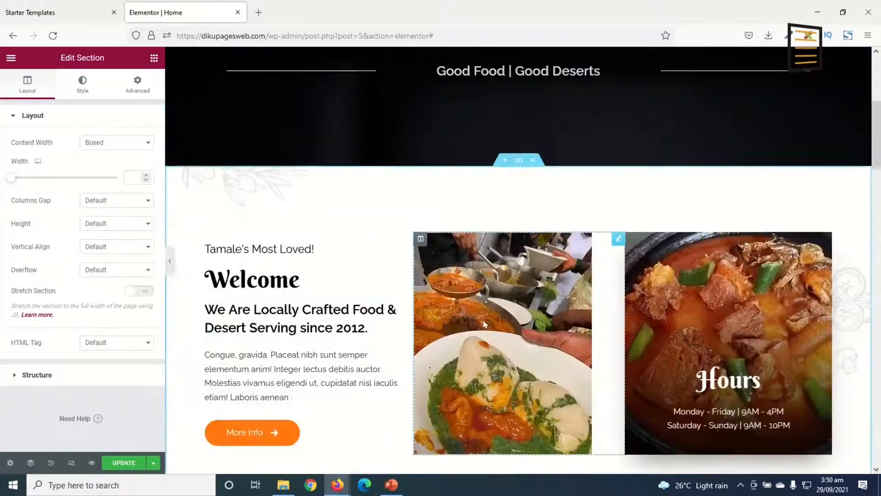
{"action": "scroll", "coordinate": [548, 257], "scroll_direction": "down", "scroll_amount": 10}
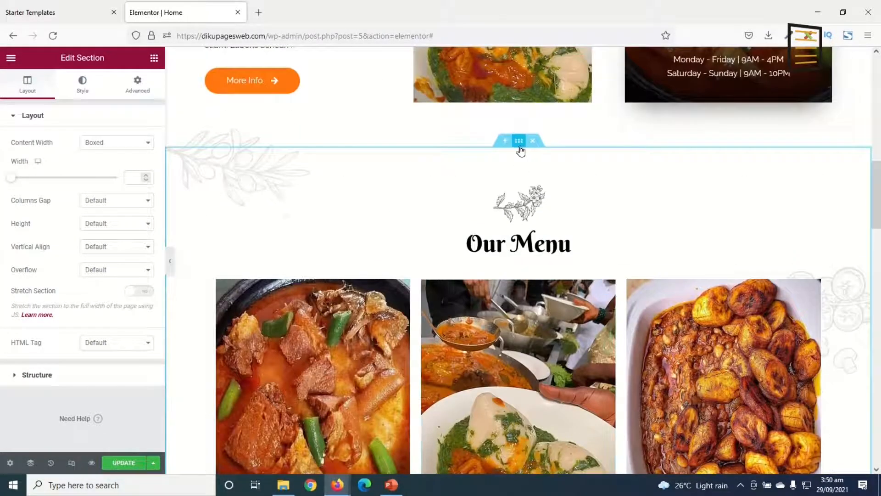
{"action": "left_click", "coordinate": [80, 90]}
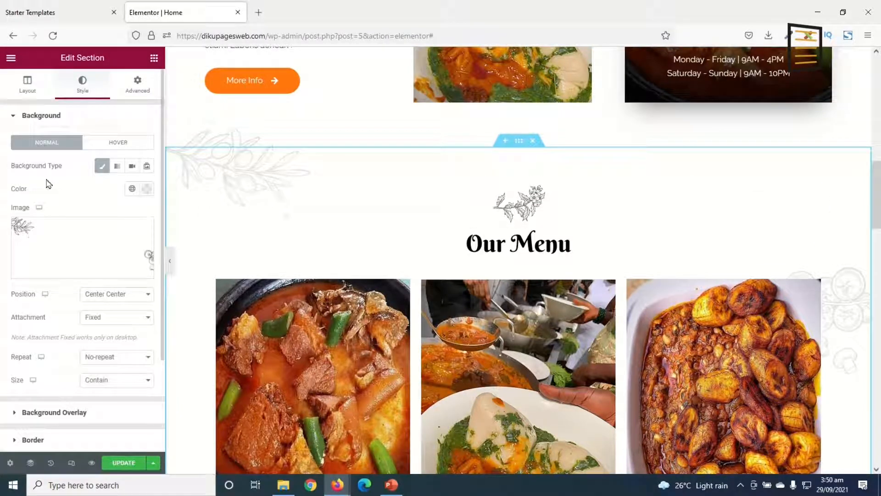
{"action": "mouse_move", "coordinate": [117, 248]}
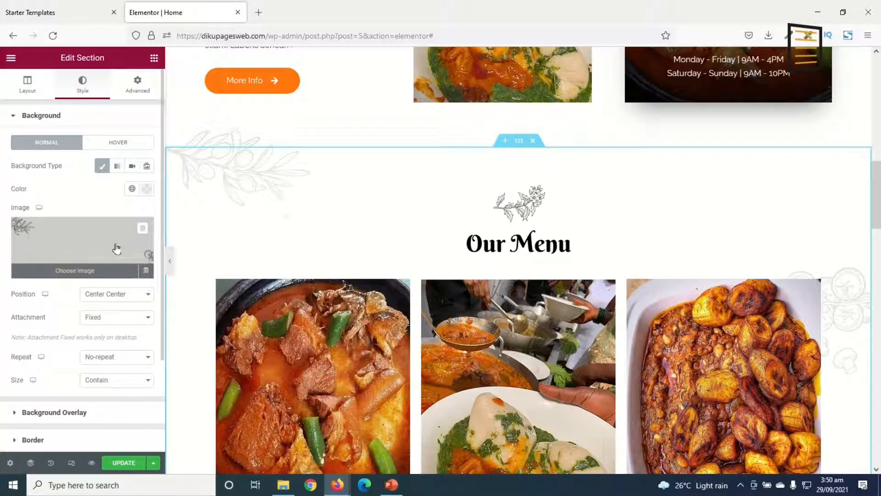
{"action": "scroll", "coordinate": [106, 227], "scroll_direction": "down", "scroll_amount": 3}
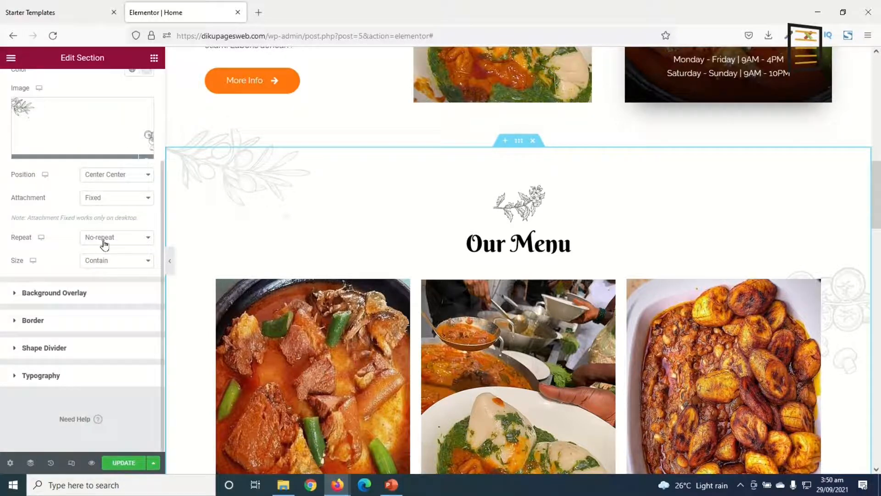
{"action": "left_click", "coordinate": [48, 296]}
{"action": "mouse_move", "coordinate": [121, 293]}
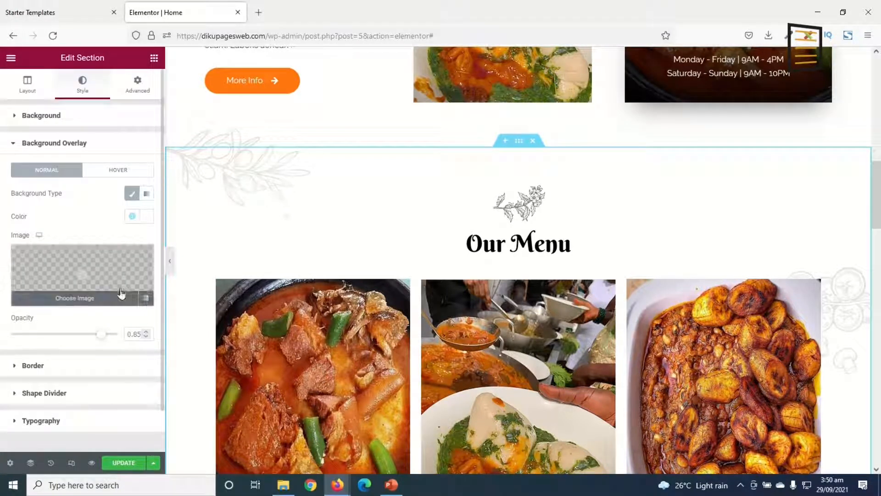
{"action": "left_click", "coordinate": [146, 220]}
{"action": "left_click_drag", "start_coordinate": [87, 277], "coordinate": [2, 275]}
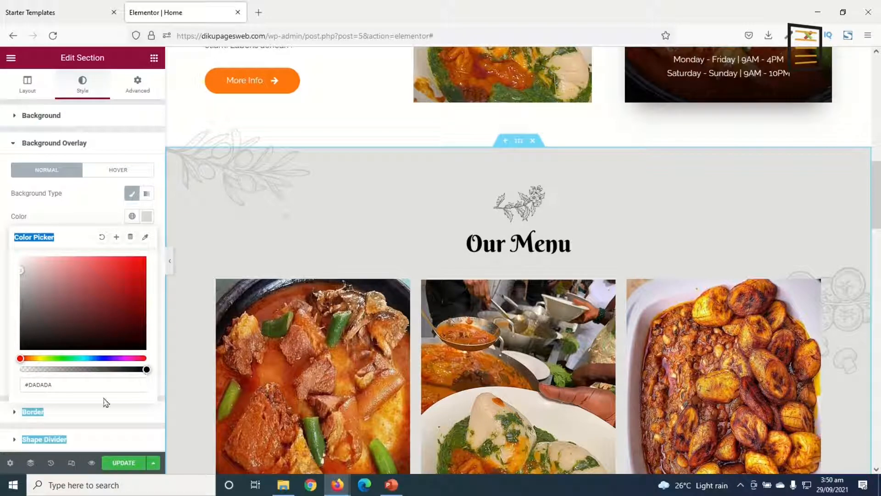
Set the Happy Customers section's background overlay colour to #DADADA, copied from the Our Menu section's overlay
{"action": "left_click", "coordinate": [80, 383]}
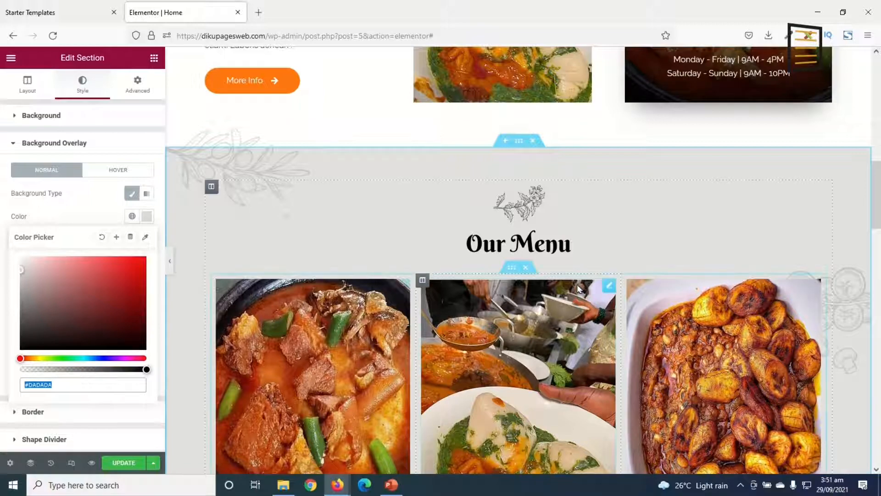
{"action": "scroll", "coordinate": [580, 286], "scroll_direction": "down", "scroll_amount": 15}
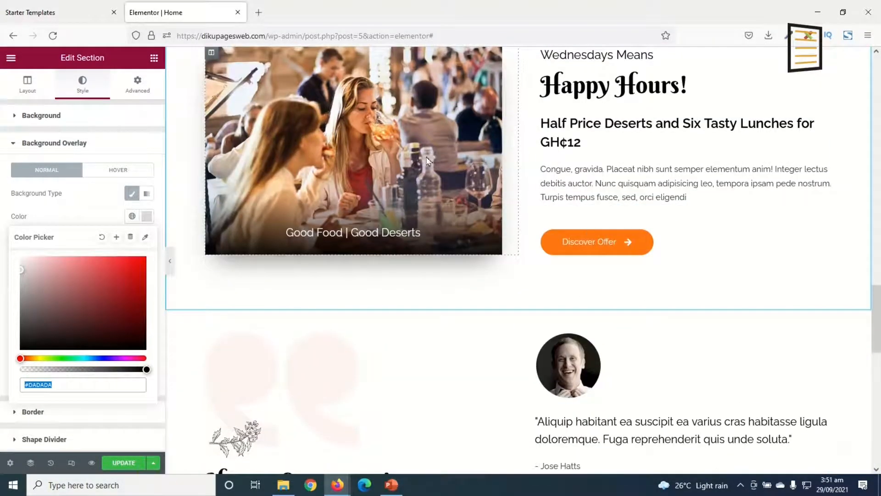
{"action": "scroll", "coordinate": [446, 162], "scroll_direction": "down", "scroll_amount": 5}
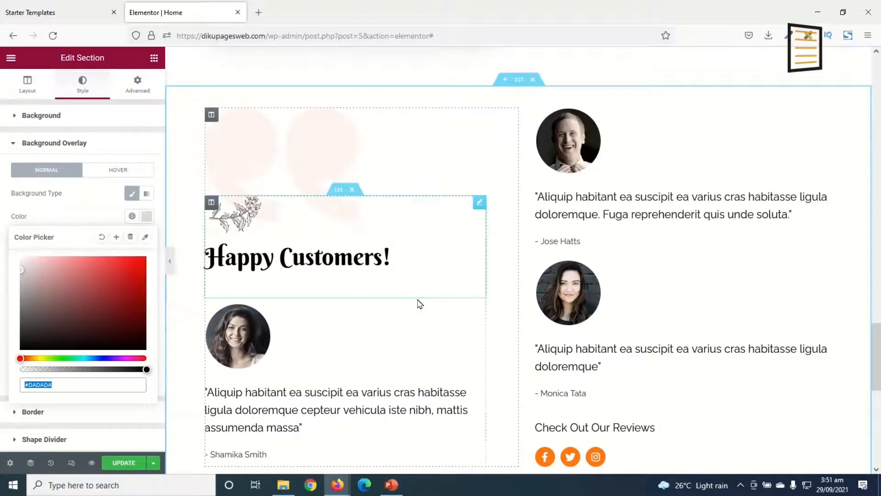
{"action": "left_click", "coordinate": [519, 85]}
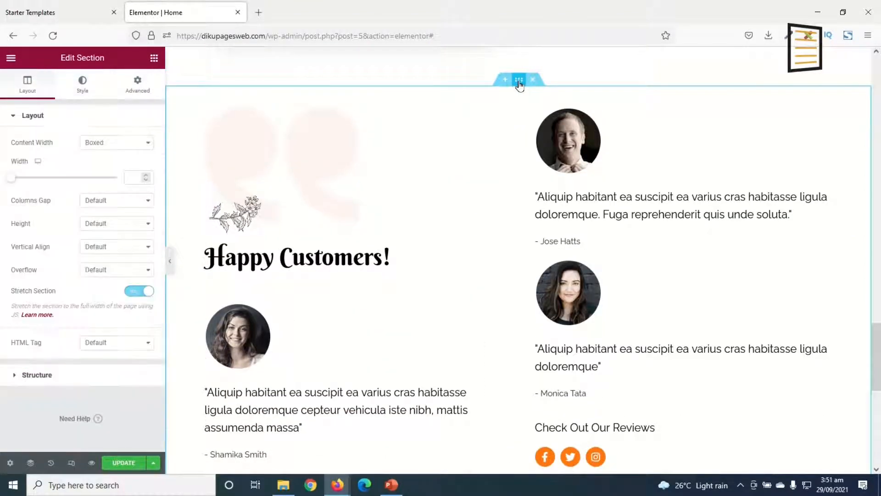
{"action": "left_click", "coordinate": [82, 91]}
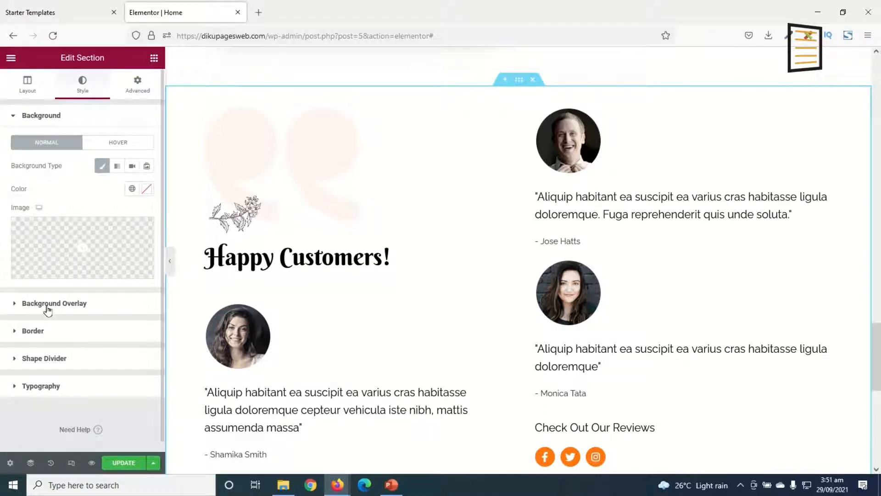
{"action": "left_click", "coordinate": [48, 311]}
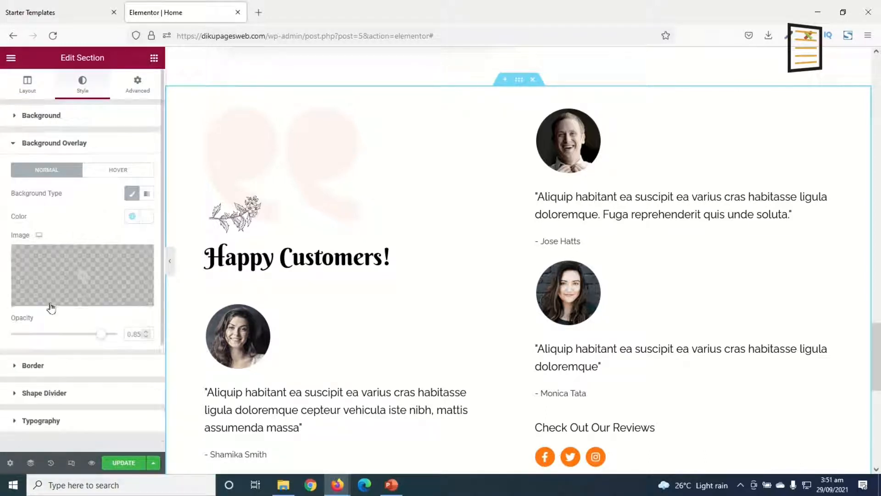
{"action": "left_click", "coordinate": [146, 218]}
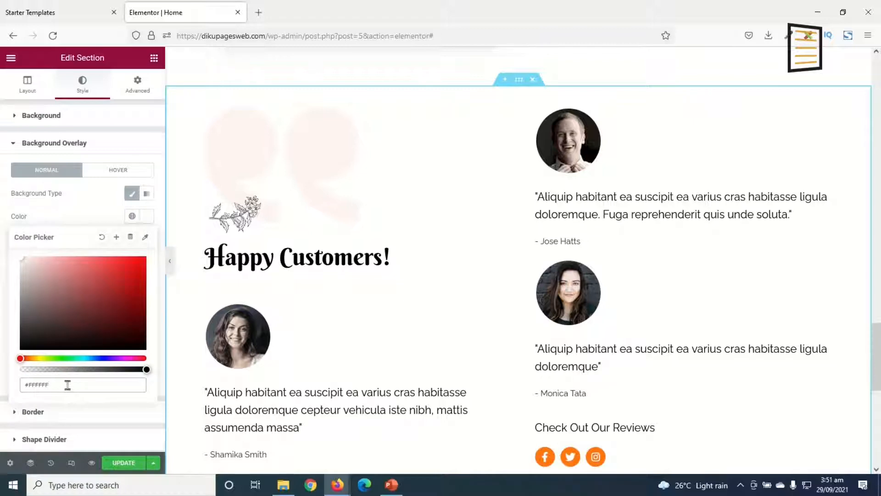
{"action": "type", "text": "#DADADA"}
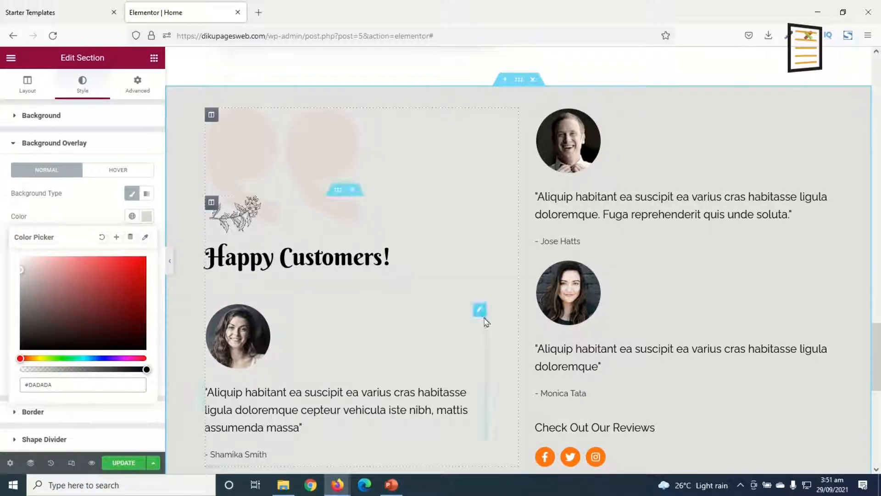
Check the grey sections on the home page and update the page to save the colour changes
{"action": "scroll", "coordinate": [693, 337], "scroll_direction": "down", "scroll_amount": 6}
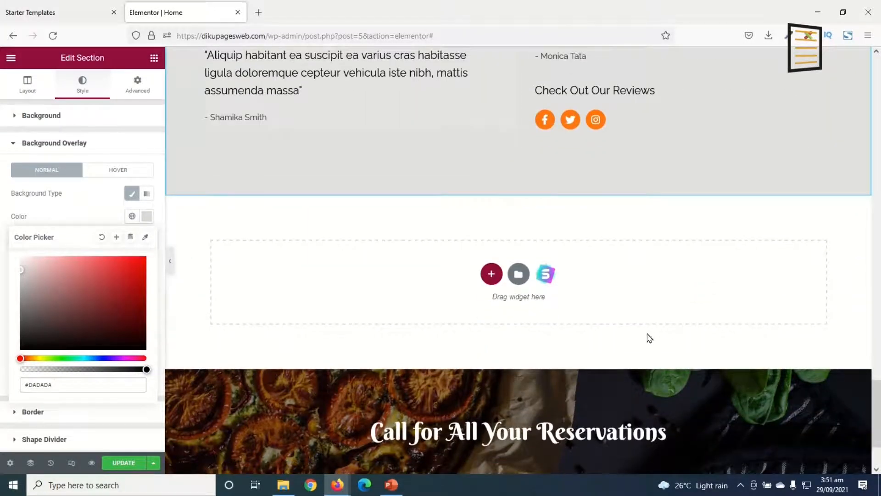
{"action": "scroll", "coordinate": [501, 287], "scroll_direction": "up", "scroll_amount": 10}
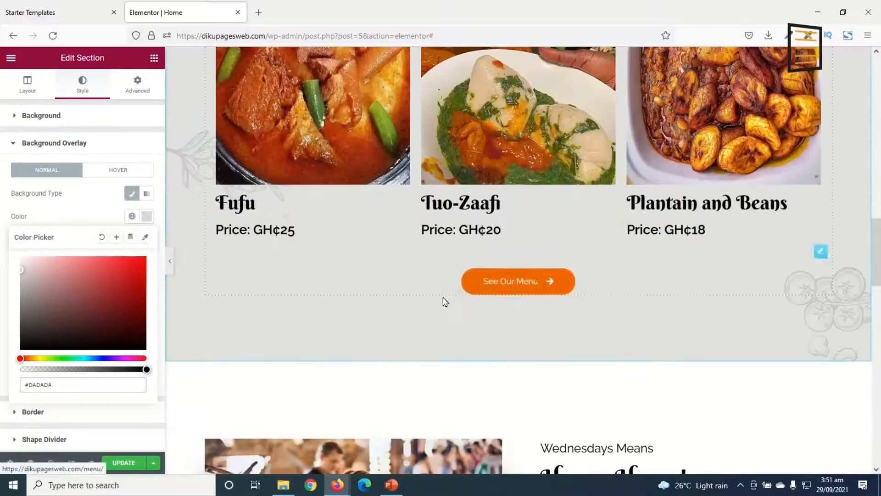
{"action": "left_click", "coordinate": [119, 471]}
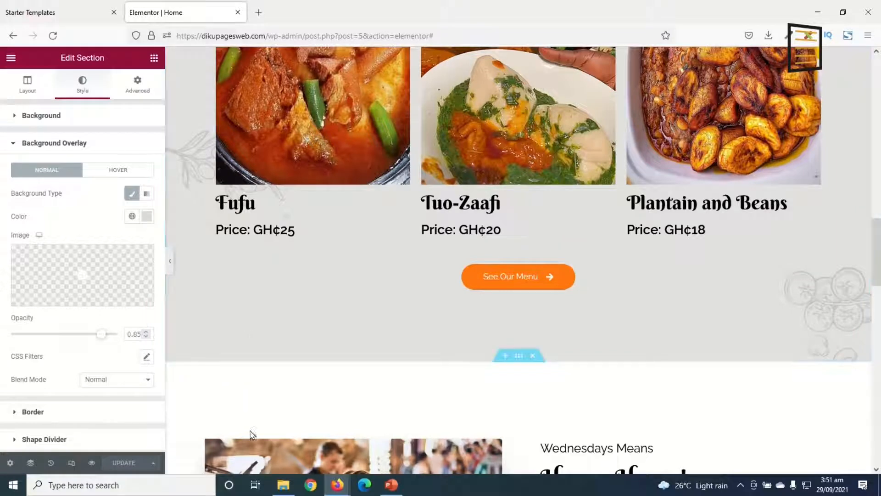
Preview the saved home page and review its sections from the hero banner to the customer testimonials
{"action": "left_click", "coordinate": [91, 464]}
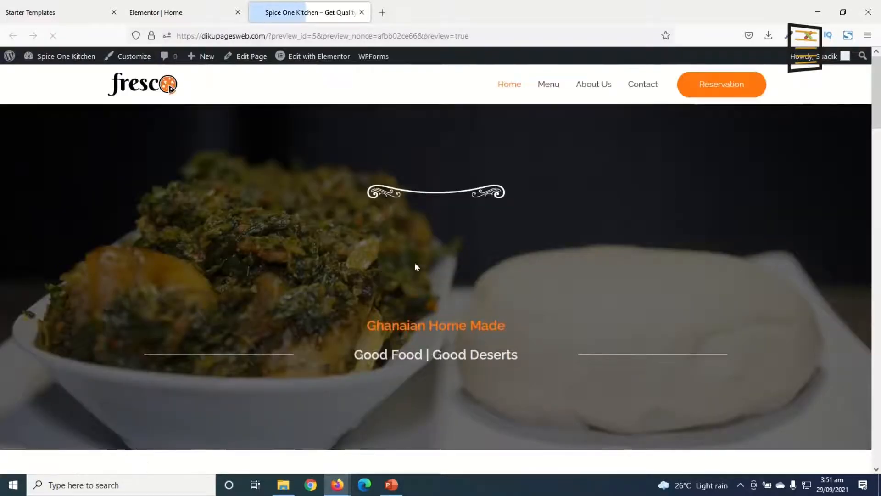
{"action": "scroll", "coordinate": [610, 262], "scroll_direction": "down", "scroll_amount": 7}
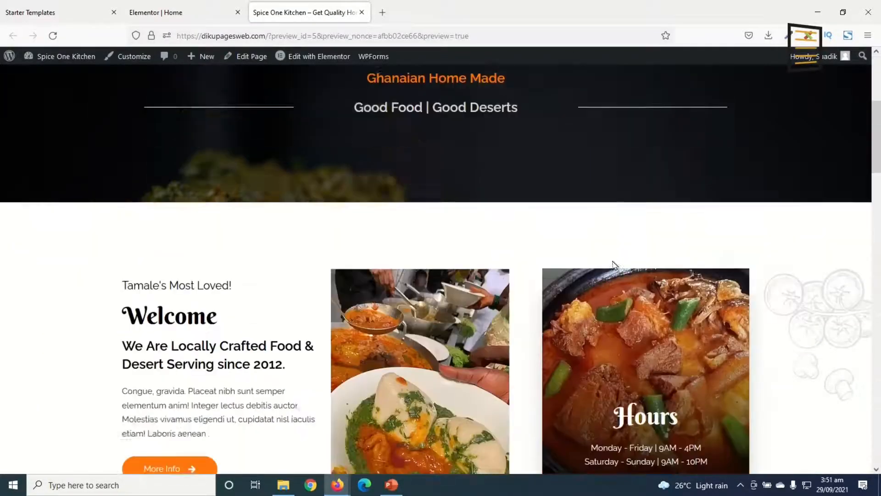
{"action": "scroll", "coordinate": [628, 262], "scroll_direction": "down", "scroll_amount": 10}
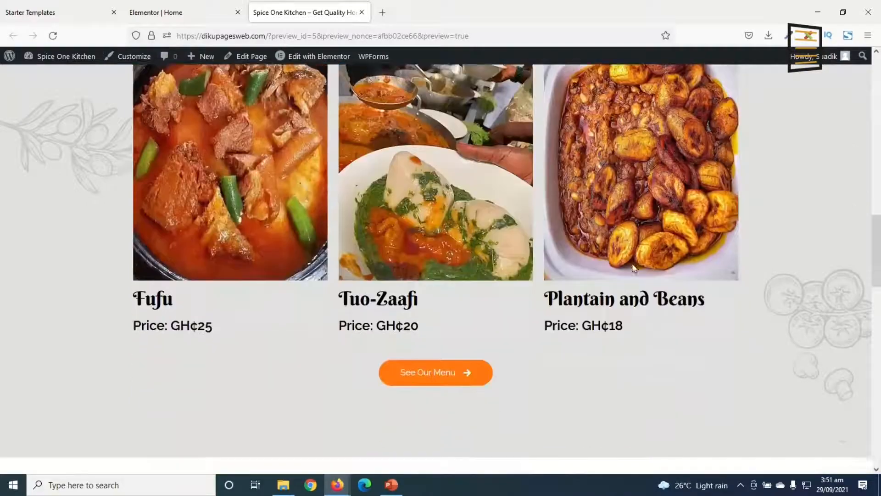
{"action": "scroll", "coordinate": [641, 266], "scroll_direction": "down", "scroll_amount": 12}
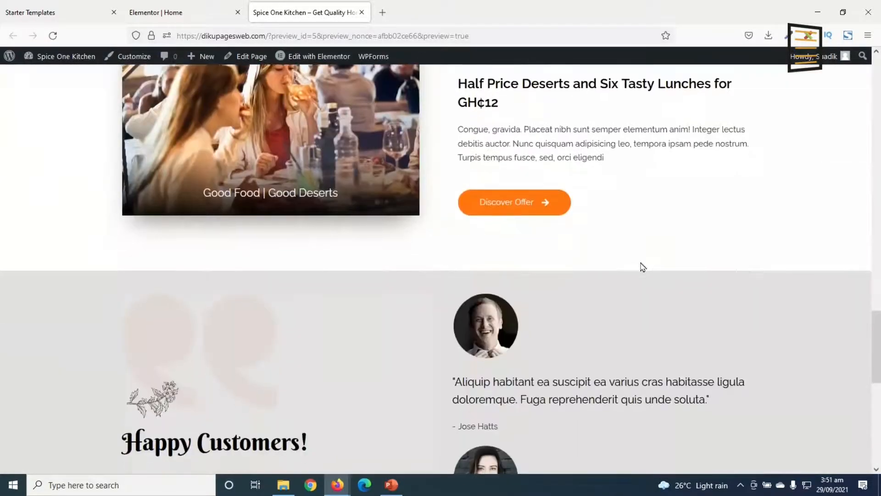
{"action": "scroll", "coordinate": [643, 266], "scroll_direction": "down", "scroll_amount": 5}
{"action": "scroll", "coordinate": [645, 261], "scroll_direction": "up", "scroll_amount": 20}
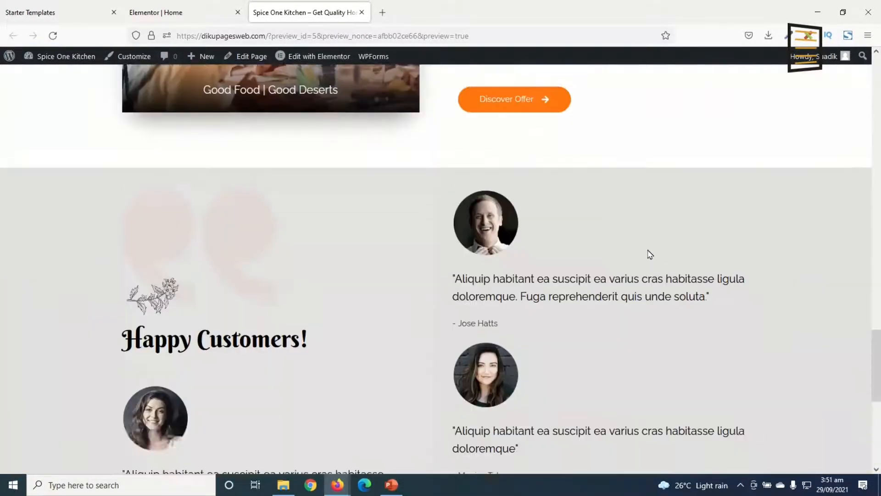
{"action": "scroll", "coordinate": [679, 235], "scroll_direction": "up", "scroll_amount": 8}
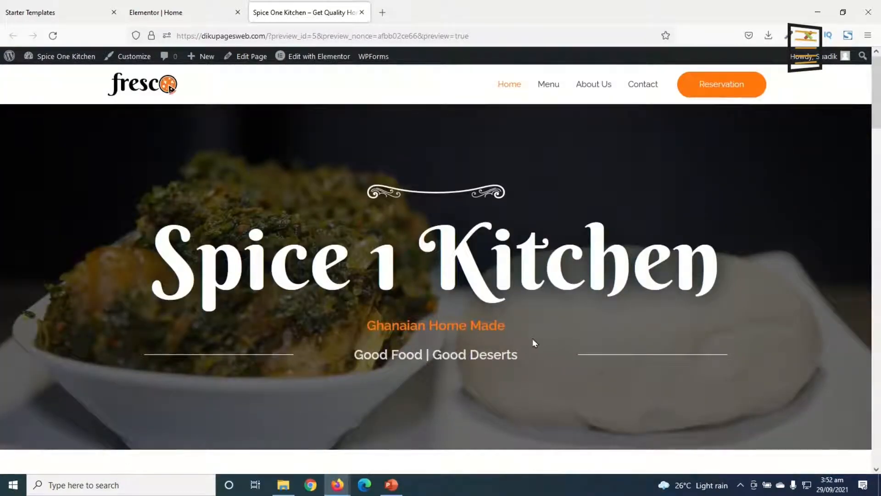
Go to the site's Menu page and open it for editing in Elementor
{"action": "left_click", "coordinate": [548, 85]}
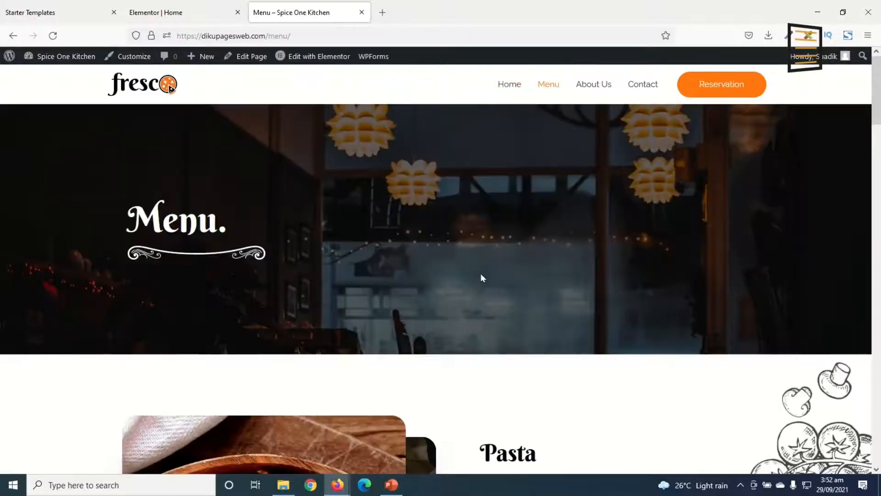
{"action": "left_click", "coordinate": [322, 56]}
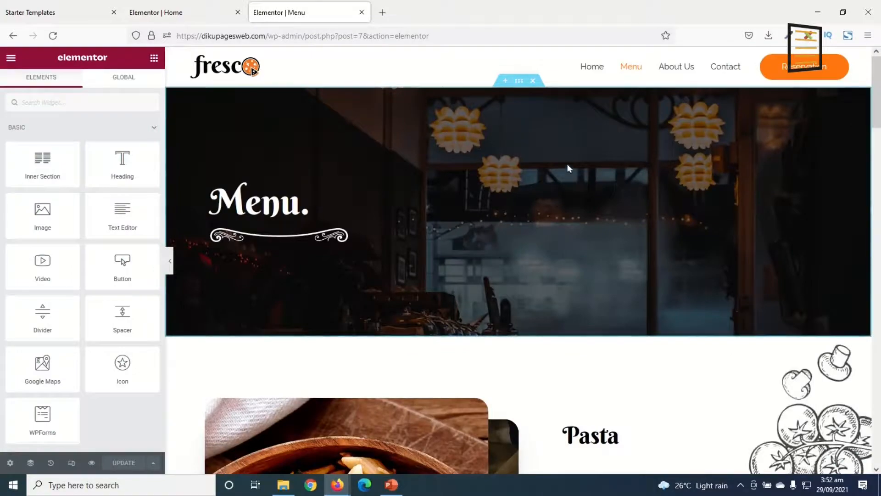
{"action": "scroll", "coordinate": [574, 221], "scroll_direction": "down", "scroll_amount": 8}
{"action": "scroll", "coordinate": [579, 246], "scroll_direction": "up", "scroll_amount": 10}
{"action": "left_click", "coordinate": [181, 13]}
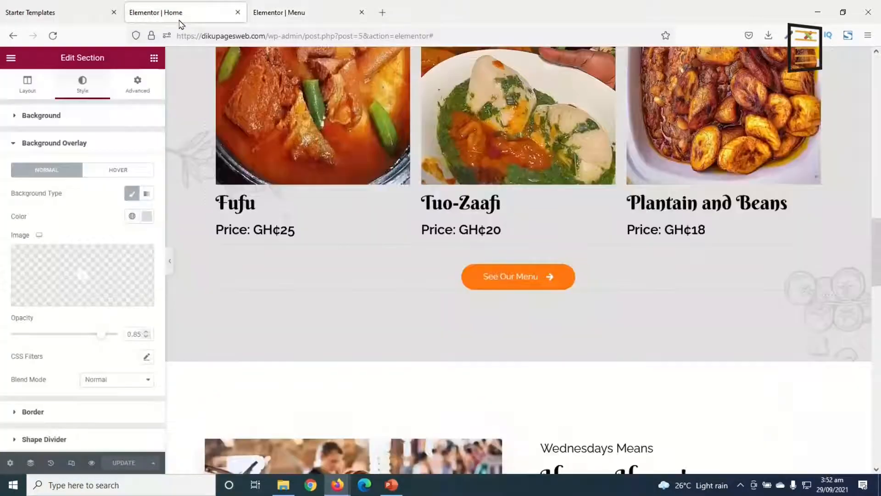
{"action": "left_click", "coordinate": [290, 13]}
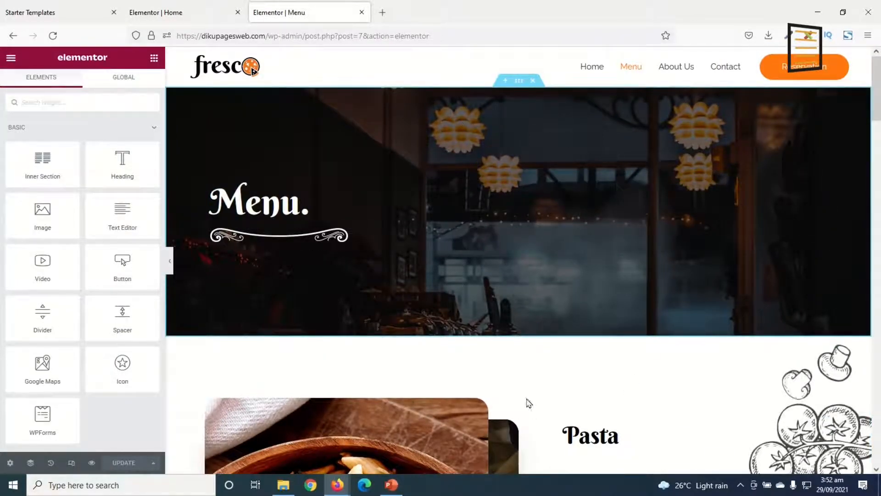
Replace the Menu banner's background with the home page's hero food photo from the media library and set its attachment to Fixed
{"action": "left_click", "coordinate": [519, 82]}
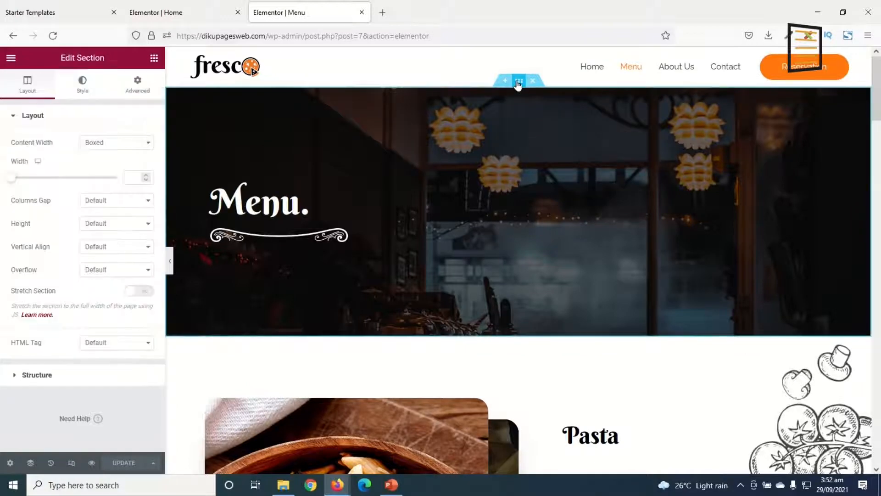
{"action": "left_click", "coordinate": [82, 83]}
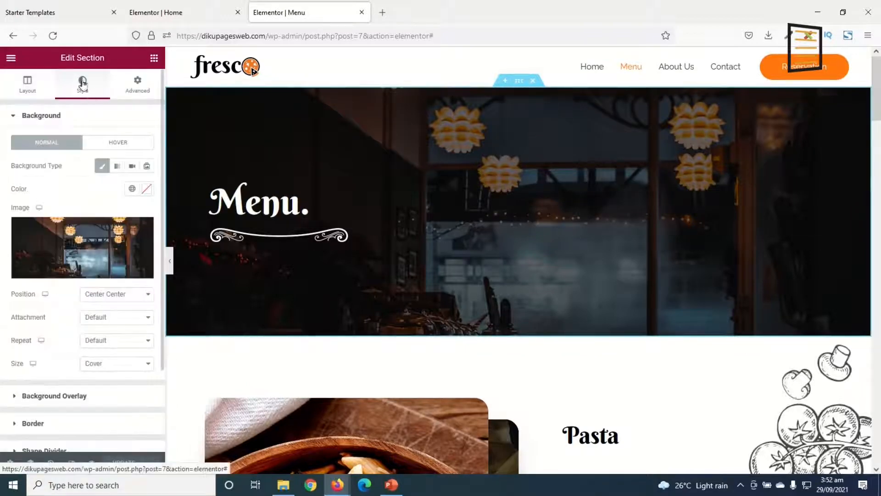
{"action": "left_click", "coordinate": [89, 237]}
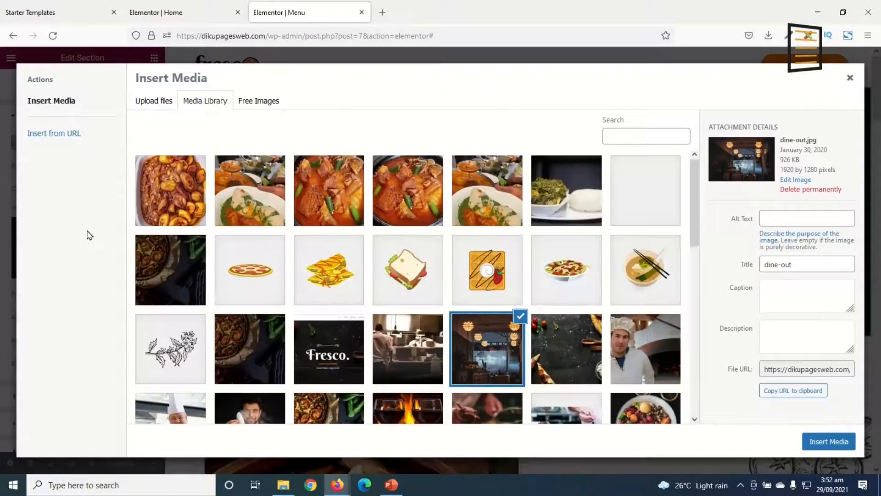
{"action": "left_click", "coordinate": [564, 190]}
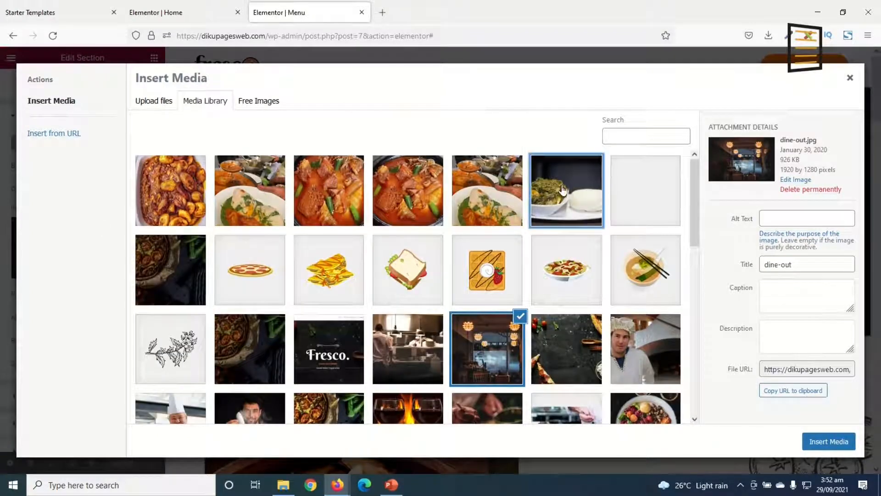
{"action": "left_click", "coordinate": [831, 442]}
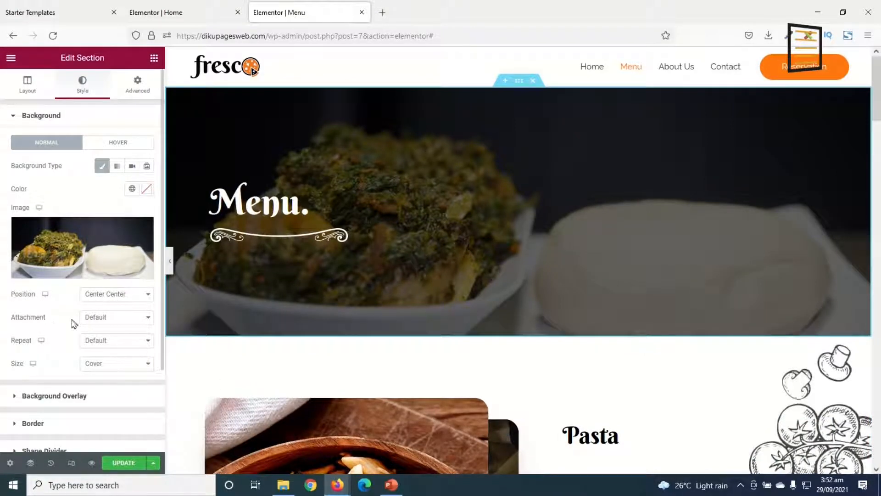
{"action": "left_click", "coordinate": [125, 320]}
{"action": "left_click", "coordinate": [108, 358]}
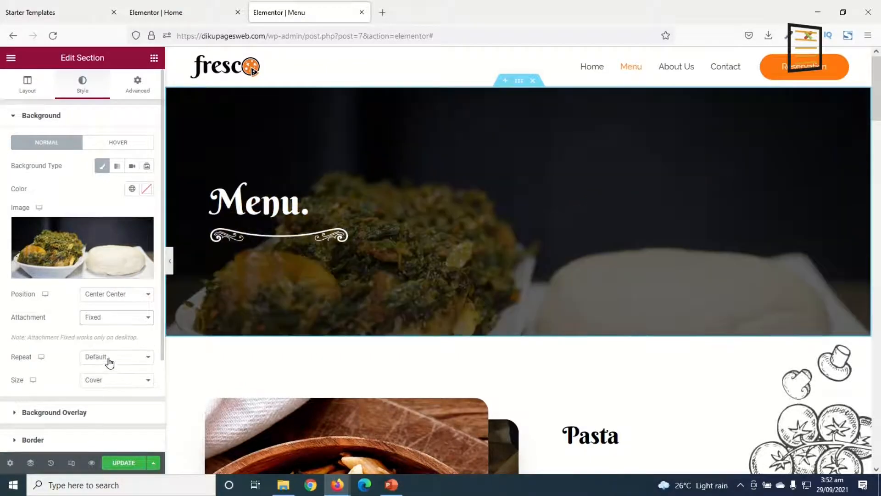
Compare how the fixed banner background scrolls on the Home page and on the Menu page
{"action": "left_click", "coordinate": [182, 15]}
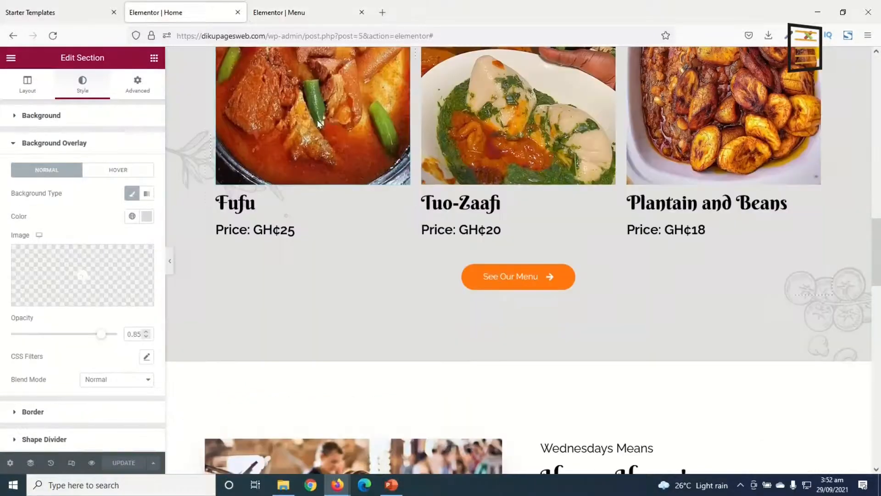
{"action": "left_click_drag", "start_coordinate": [880, 268], "coordinate": [880, 99]}
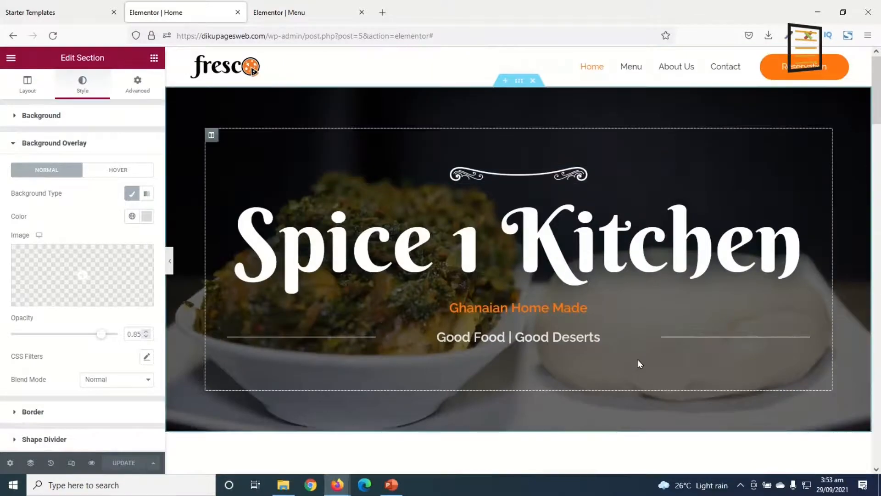
{"action": "scroll", "coordinate": [639, 360], "scroll_direction": "down", "scroll_amount": 4}
{"action": "scroll", "coordinate": [643, 358], "scroll_direction": "up", "scroll_amount": 3}
{"action": "scroll", "coordinate": [643, 355], "scroll_direction": "down", "scroll_amount": 3}
{"action": "scroll", "coordinate": [645, 359], "scroll_direction": "up", "scroll_amount": 3}
{"action": "left_click", "coordinate": [312, 14]}
{"action": "scroll", "coordinate": [556, 339], "scroll_direction": "down", "scroll_amount": 1}
{"action": "scroll", "coordinate": [560, 320], "scroll_direction": "up", "scroll_amount": 1}
{"action": "scroll", "coordinate": [560, 320], "scroll_direction": "down", "scroll_amount": 2}
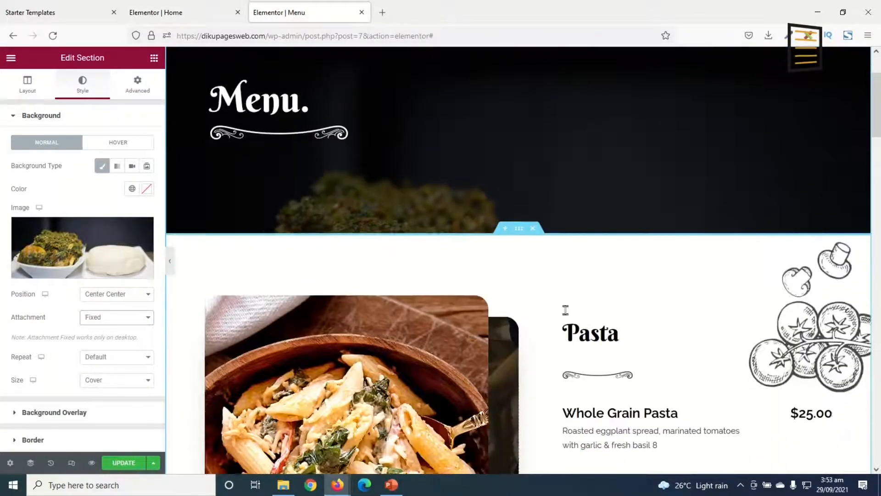
Examine the Pasta section's image settings and the background style of the column that holds the image
{"action": "scroll", "coordinate": [565, 311], "scroll_direction": "down", "scroll_amount": 5}
{"action": "scroll", "coordinate": [612, 394], "scroll_direction": "up", "scroll_amount": 2}
{"action": "scroll", "coordinate": [284, 306], "scroll_direction": "up", "scroll_amount": 1}
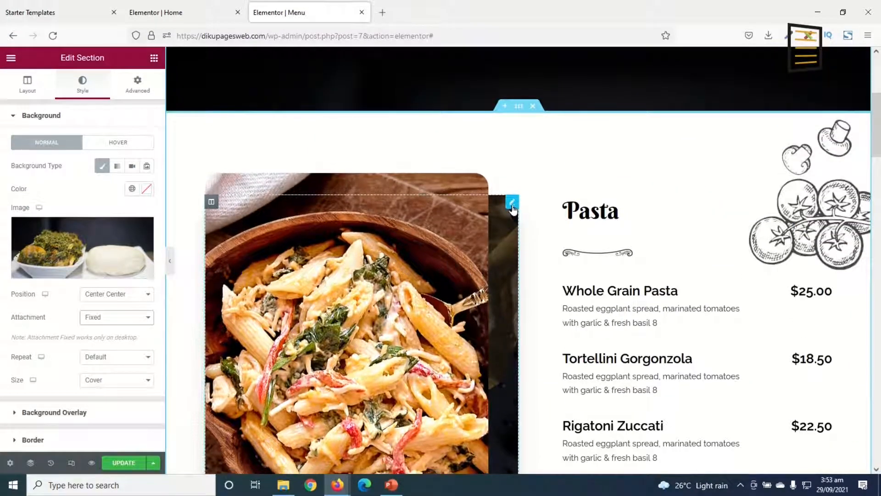
{"action": "left_click", "coordinate": [512, 205]}
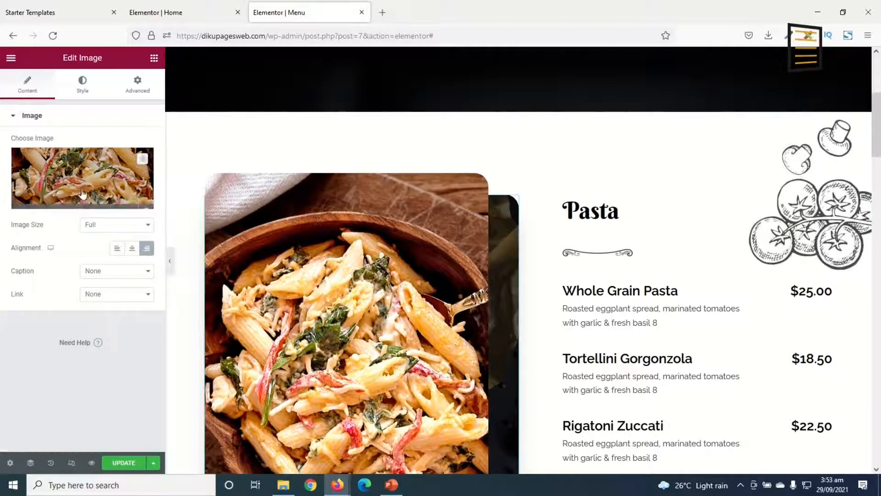
{"action": "scroll", "coordinate": [482, 341], "scroll_direction": "down", "scroll_amount": 4}
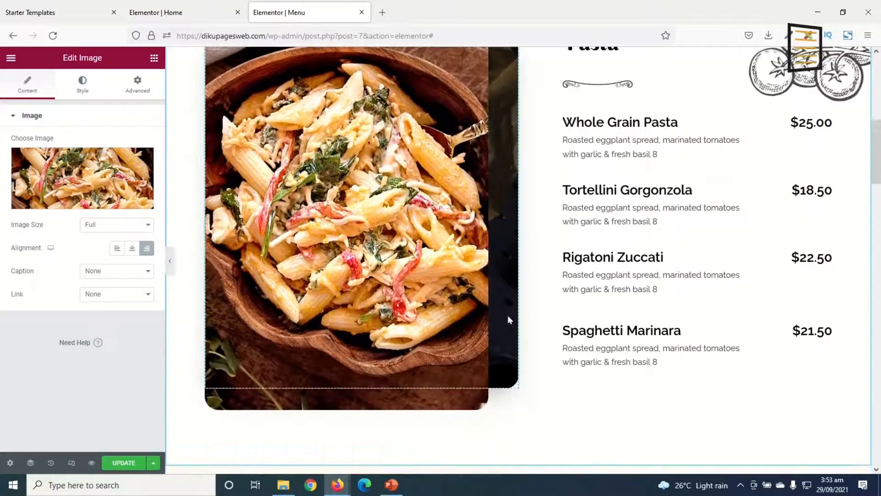
{"action": "scroll", "coordinate": [508, 319], "scroll_direction": "up", "scroll_amount": 3}
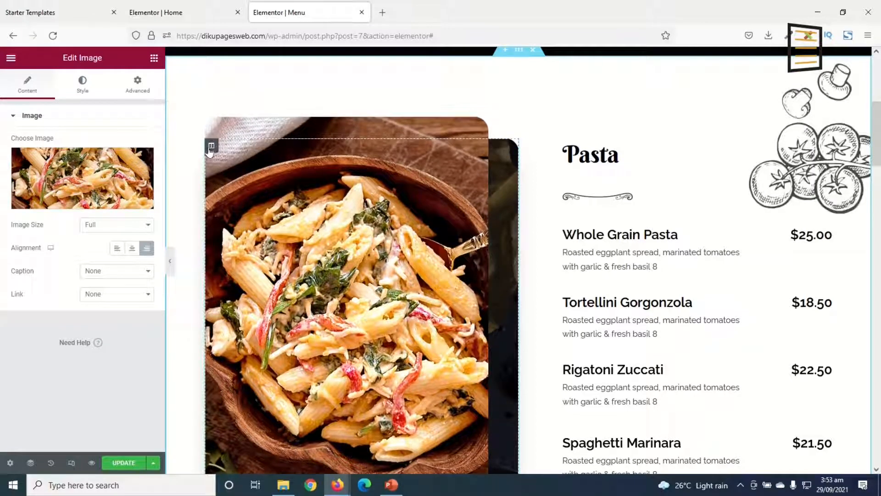
{"action": "left_click", "coordinate": [211, 146]}
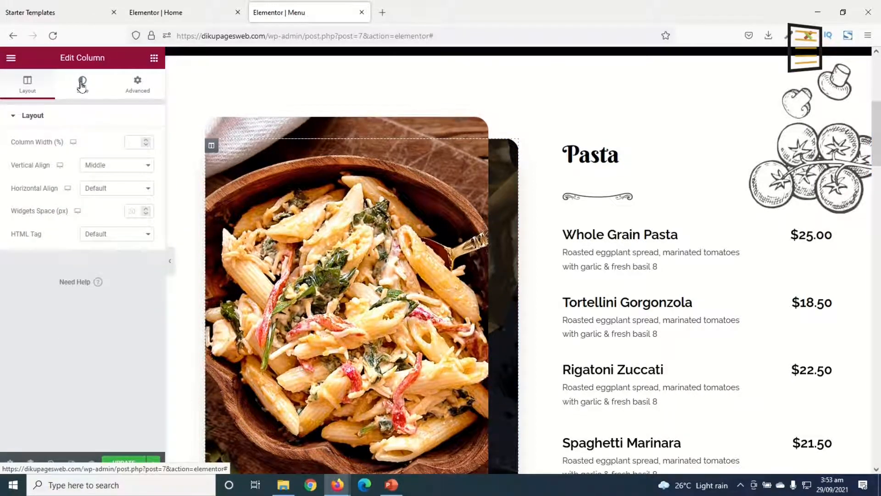
{"action": "left_click", "coordinate": [82, 85]}
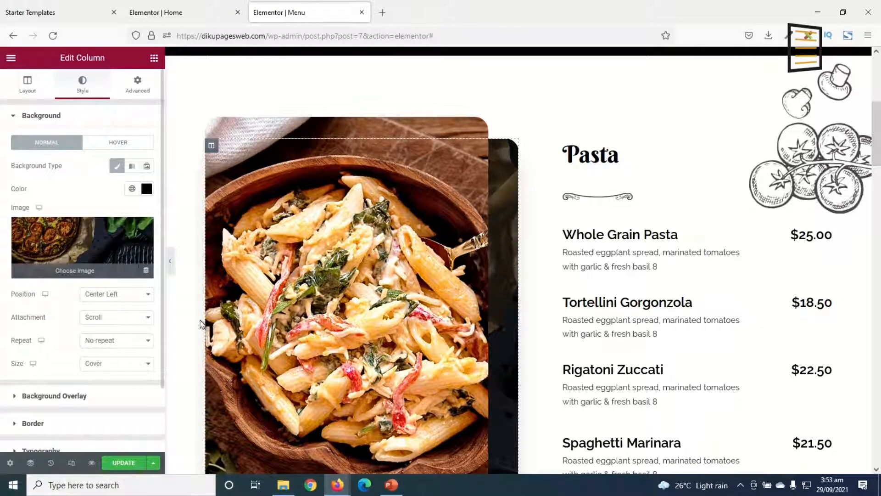
{"action": "left_click", "coordinate": [500, 267]}
{"action": "scroll", "coordinate": [500, 266], "scroll_direction": "down", "scroll_amount": 1}
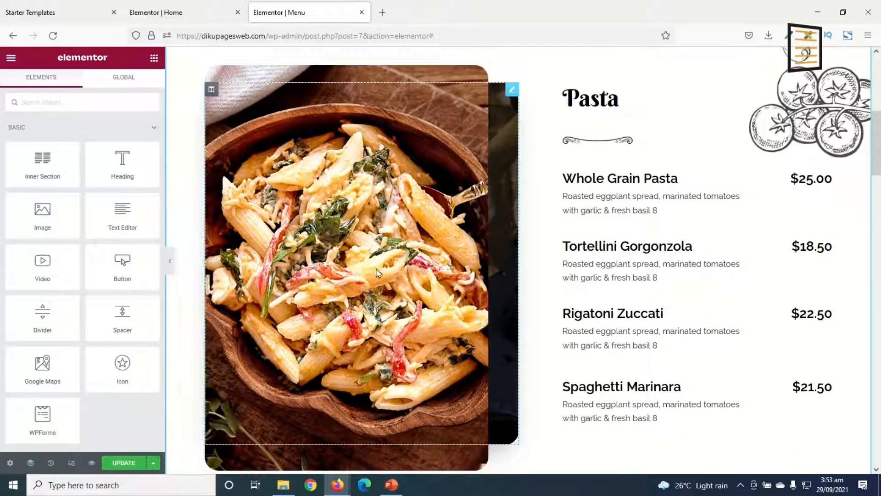
Replace the Pasta section's image with the close-up photo of red meat soup with okra from the media library
{"action": "left_click", "coordinate": [512, 94]}
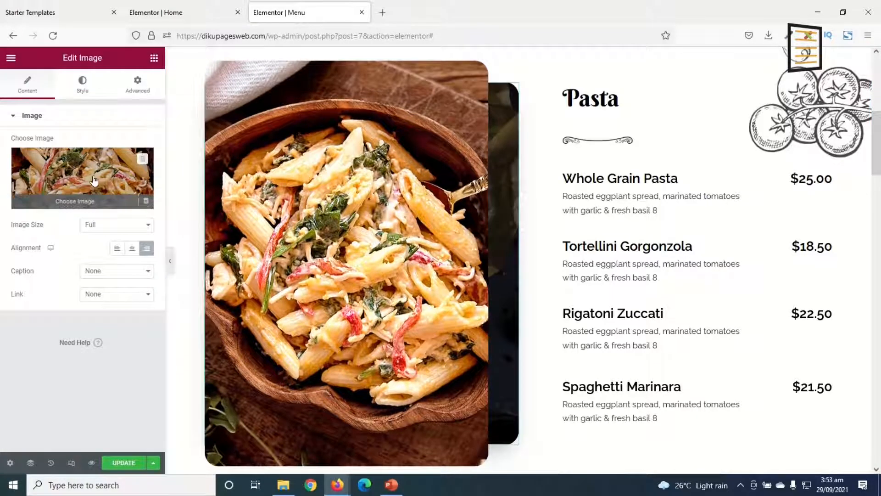
{"action": "left_click", "coordinate": [96, 180]}
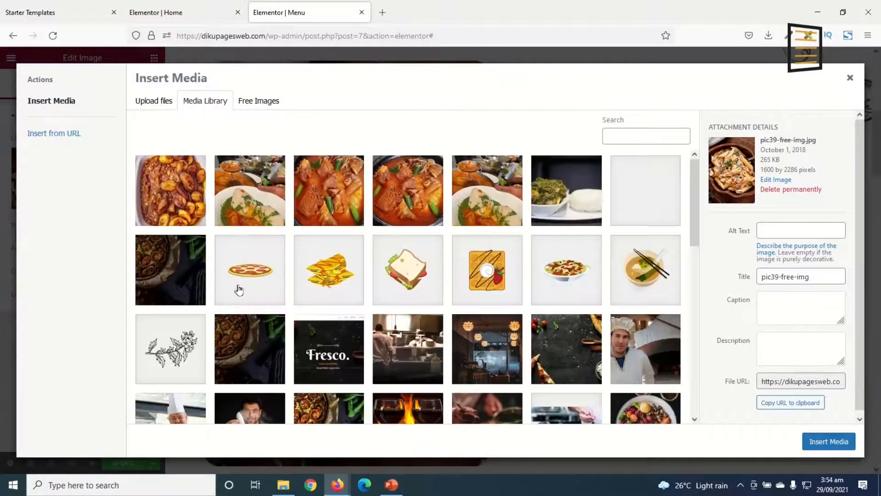
{"action": "left_click", "coordinate": [330, 218]}
{"action": "left_click", "coordinate": [832, 443]}
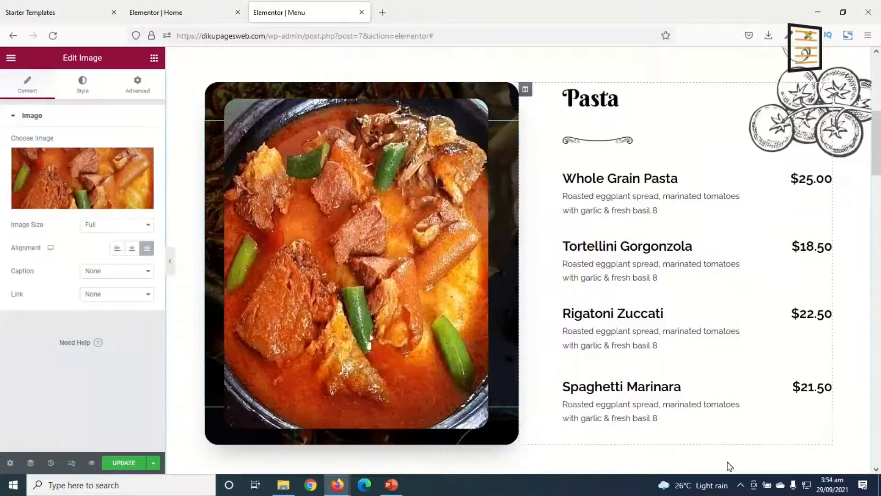
Change the "Pasta" section heading to "Fufu"
{"action": "left_click", "coordinate": [610, 97]}
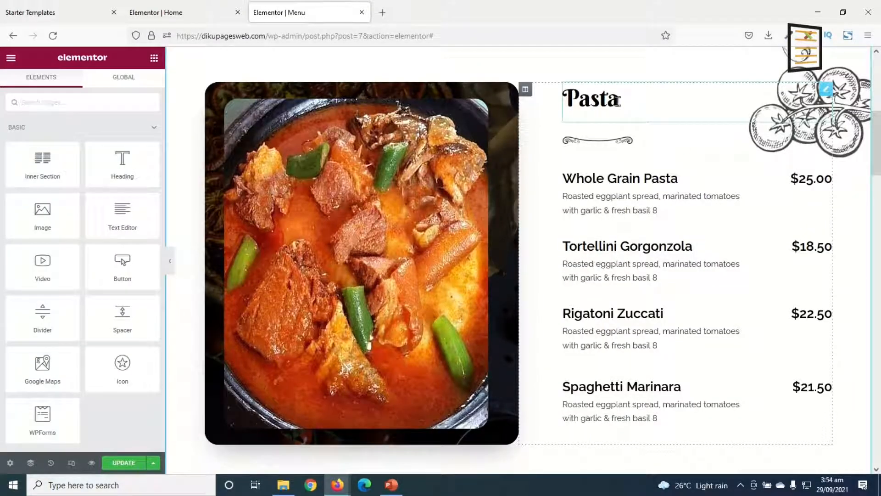
{"action": "key", "text": "BackSpace"}
{"action": "key", "text": "BackSpace"}
{"action": "key", "text": "BackSpace"}
{"action": "key", "text": "BackSpace"}
{"action": "key", "text": "BackSpace"}
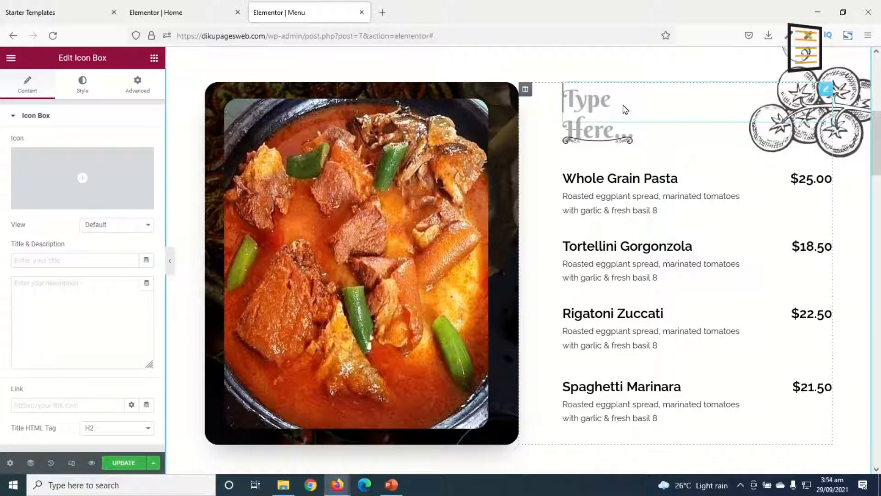
{"action": "type", "text": "Fufu"}
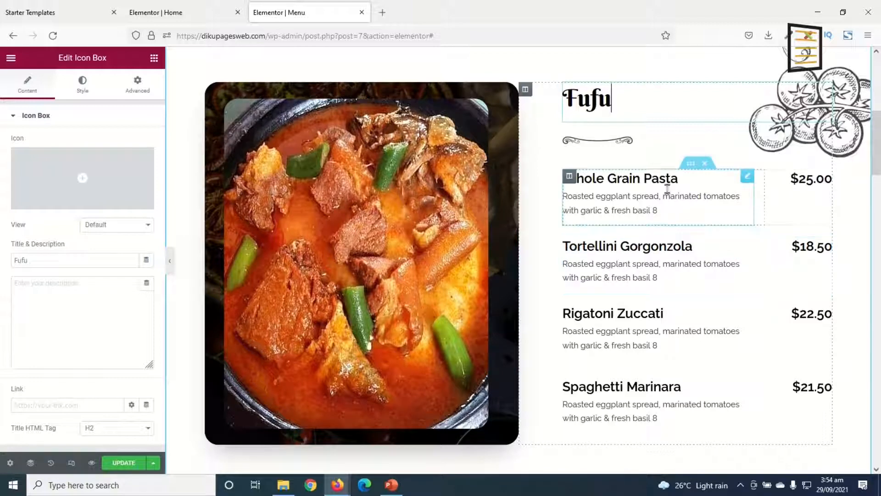
Rename the "Whole Grain Pasta" menu item to "Fufu with Light Soup"
{"action": "left_click", "coordinate": [650, 173]}
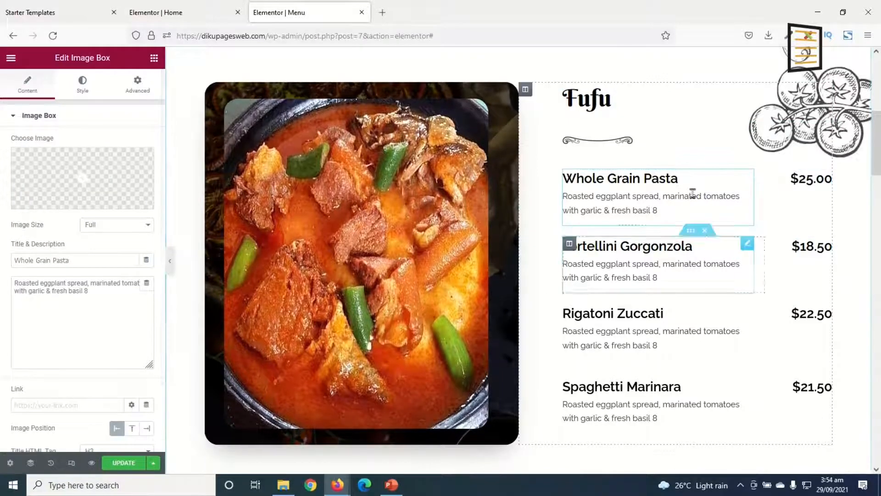
{"action": "left_click_drag", "start_coordinate": [684, 178], "coordinate": [580, 178]}
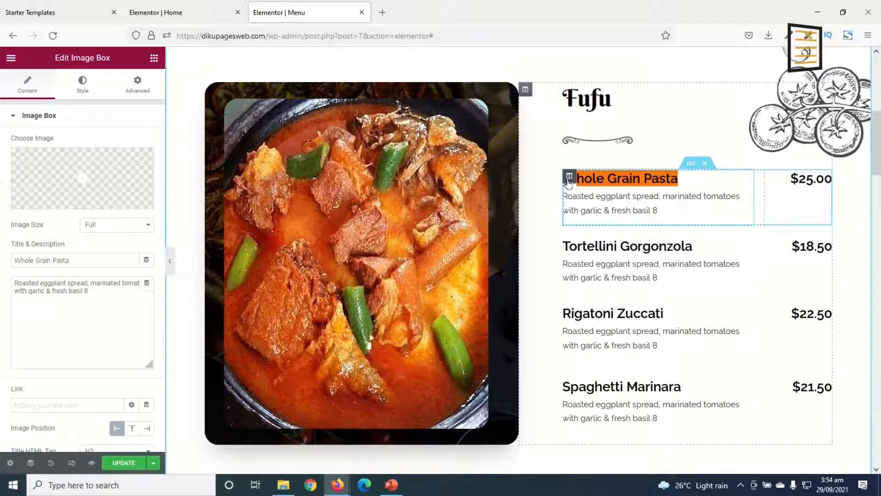
{"action": "key", "text": "BackSpace"}
{"action": "key", "text": "BackSpace"}
{"action": "type", "text": "Fufu w"}
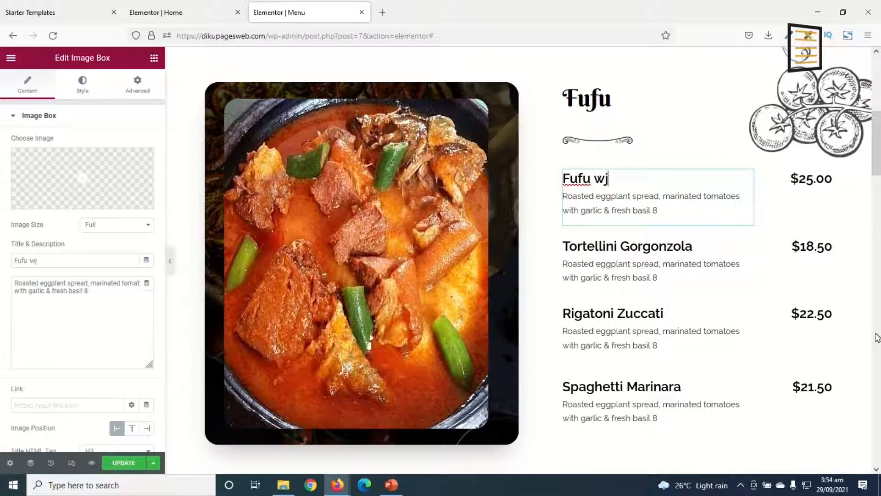
{"action": "type", "text": "ith Light Soup"}
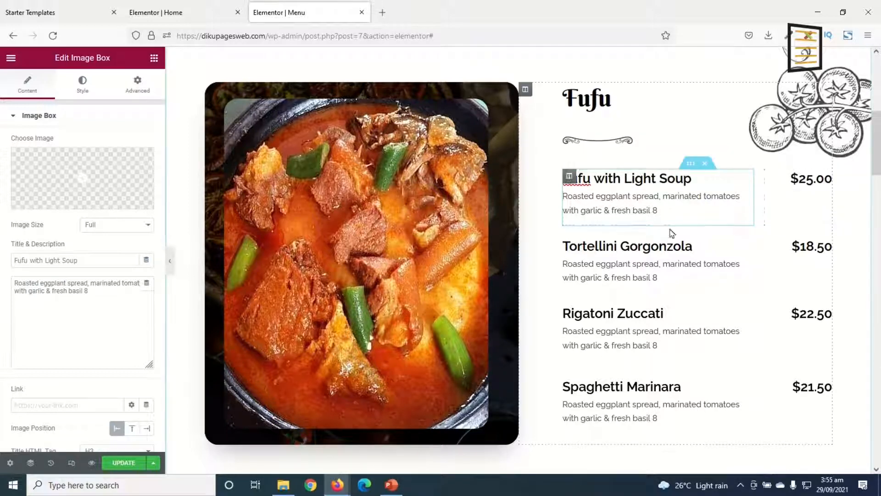
{"action": "left_click", "coordinate": [623, 199]}
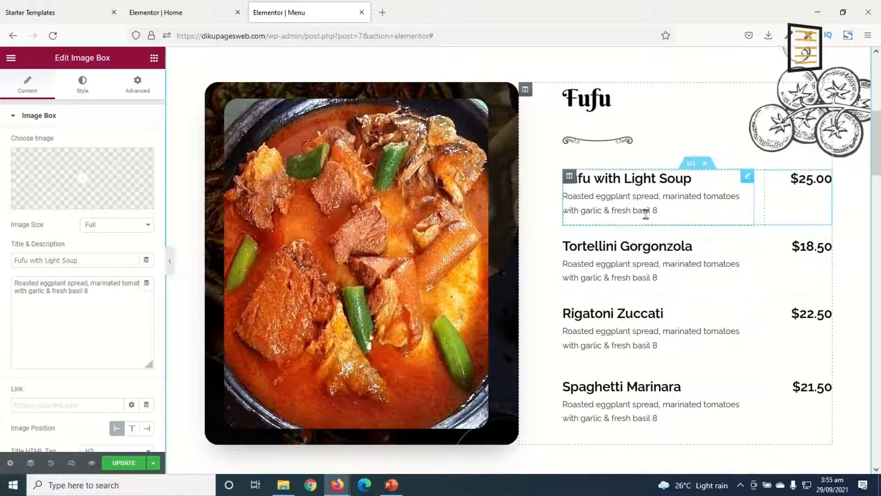
Set the price of Fufu with Light Soup to GH¢25
{"action": "left_click", "coordinate": [802, 179]}
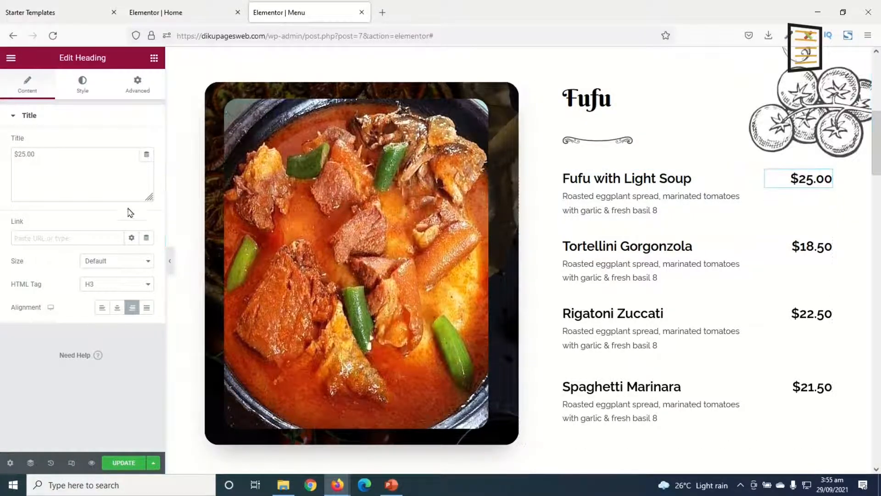
{"action": "left_click_drag", "start_coordinate": [53, 154], "coordinate": [3, 113]}
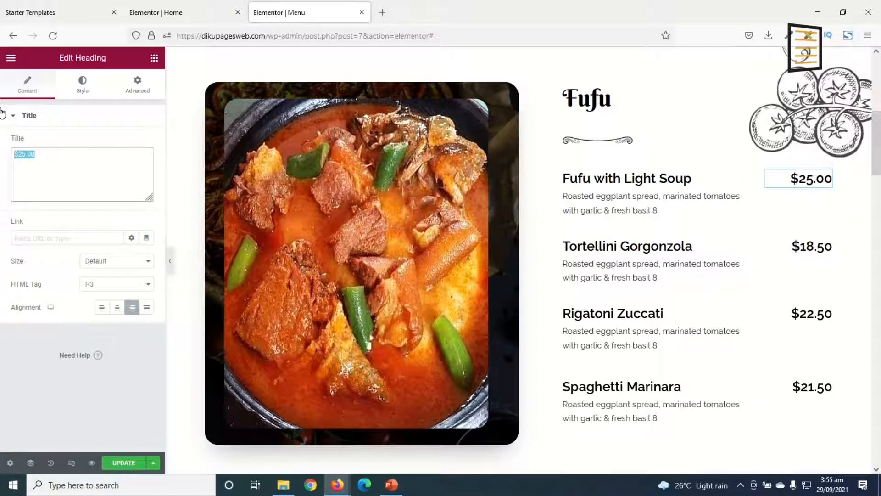
{"action": "type", "text": "GH"}
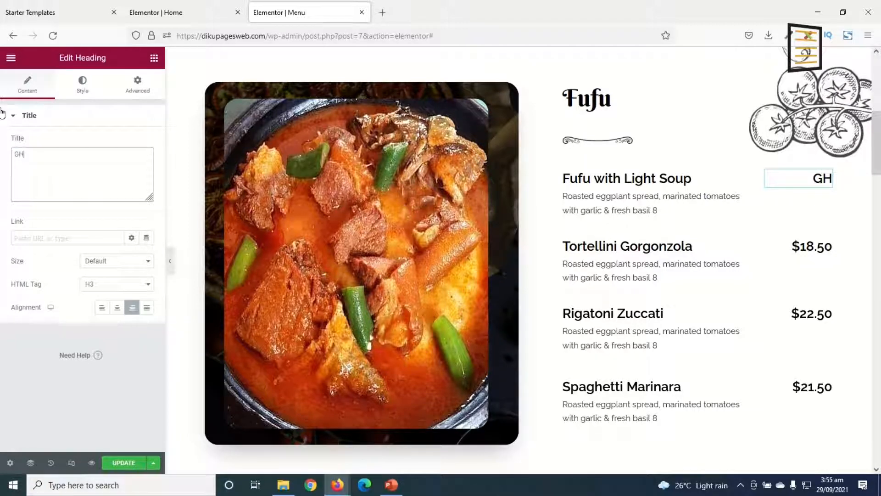
{"action": "key", "text": "ctrl+e"}
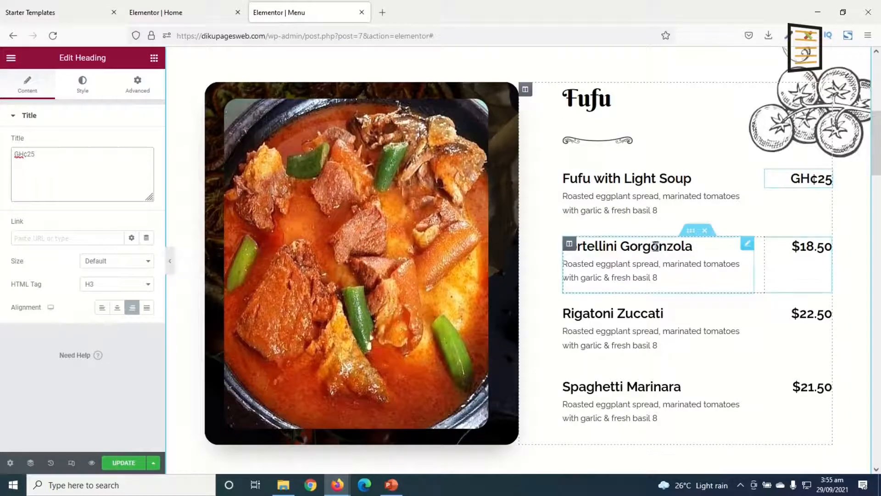
Rename the "Tortellini Gorgonzola" menu item to "Fufu with Groundnut Soup"
{"action": "left_click", "coordinate": [656, 246]}
{"action": "left_click_drag", "start_coordinate": [694, 246], "coordinate": [561, 246]}
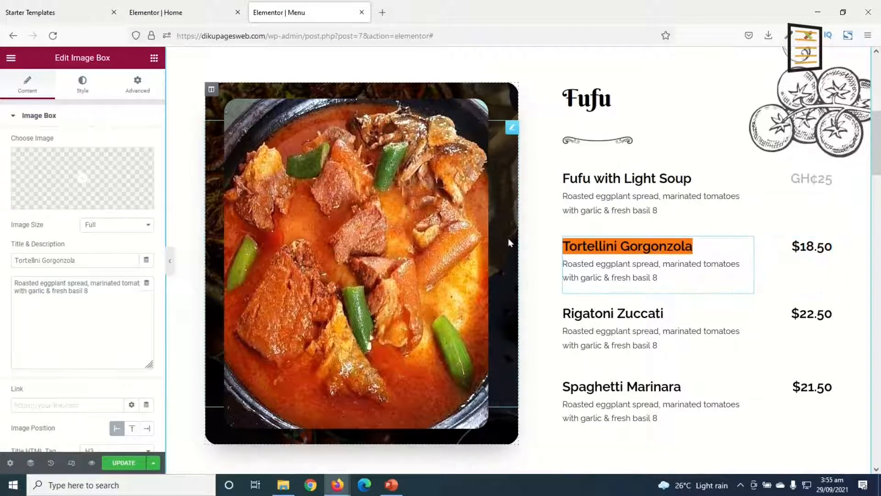
{"action": "type", "text": "F"}
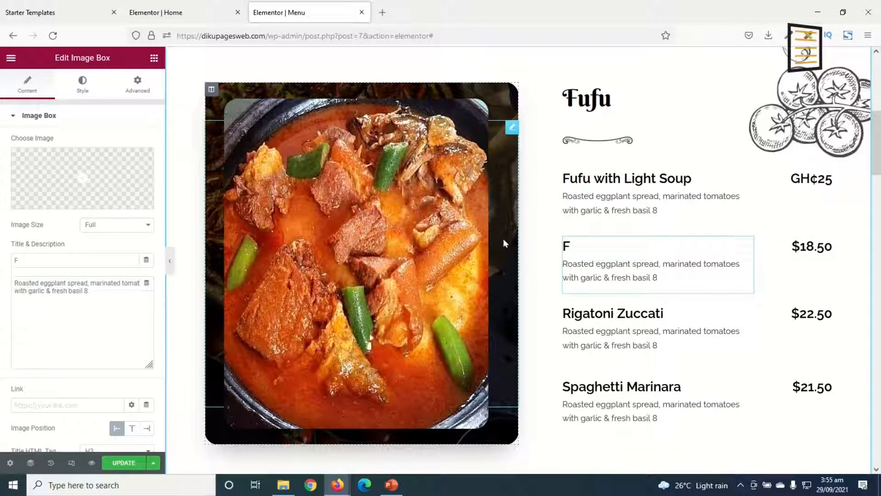
{"action": "type", "text": "ufu wit"}
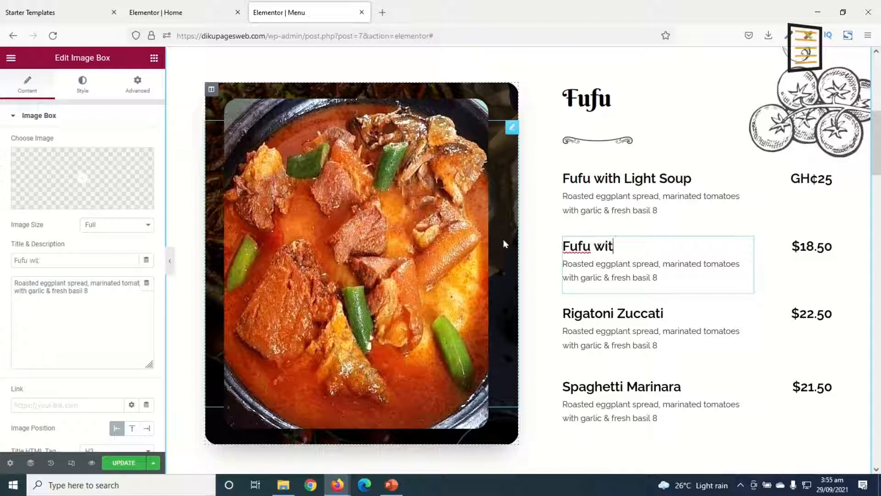
{"action": "type", "text": "h Ground"}
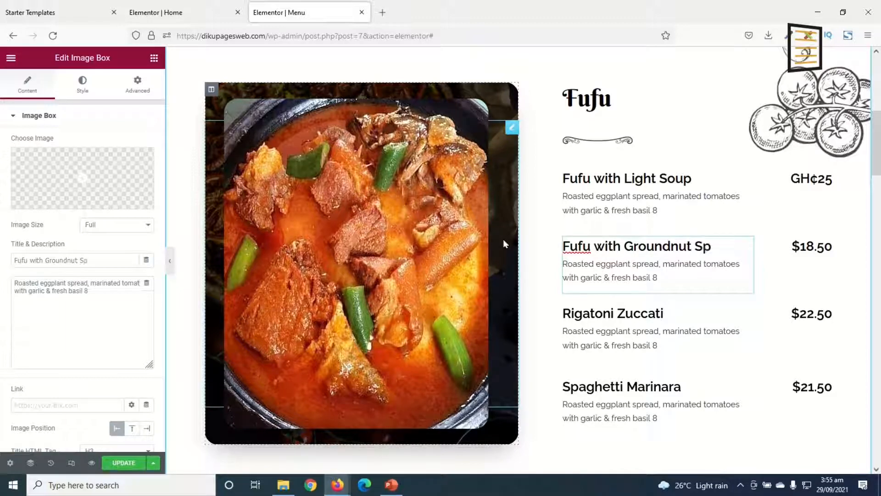
{"action": "type", "text": "nut Soup"}
Delete the Rigatoni Zuccati and Spaghetti Marinara items from the Fufu section
{"action": "scroll", "coordinate": [615, 329], "scroll_direction": "down", "scroll_amount": 1}
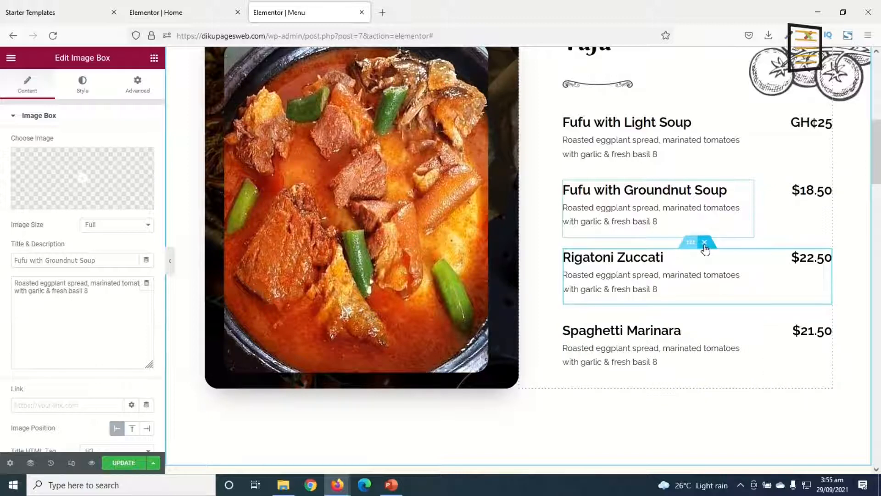
{"action": "left_click", "coordinate": [705, 244]}
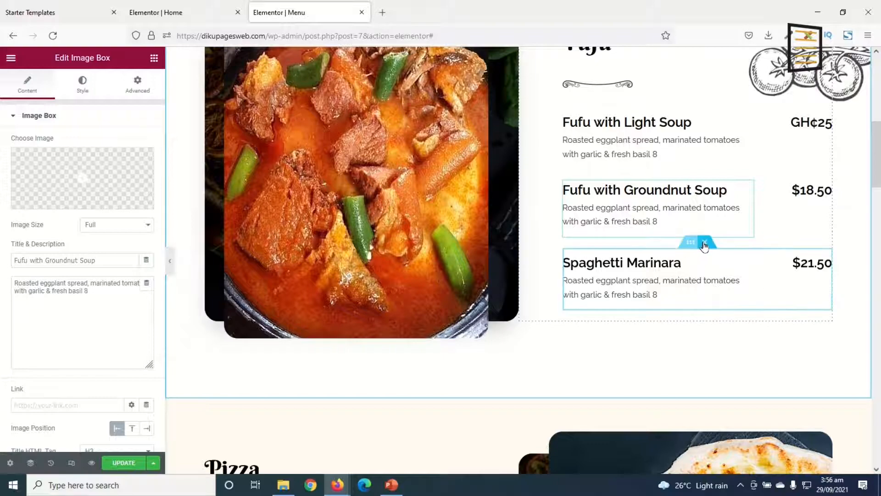
{"action": "left_click", "coordinate": [707, 243]}
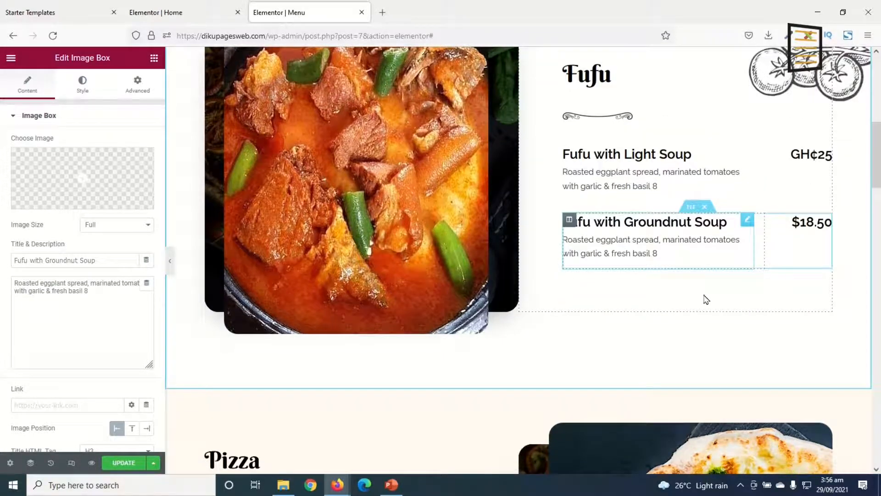
Change the "Pizza" section heading to "Tuo-Zaafi"
{"action": "scroll", "coordinate": [714, 296], "scroll_direction": "up", "scroll_amount": 3}
{"action": "scroll", "coordinate": [720, 295], "scroll_direction": "down", "scroll_amount": 4}
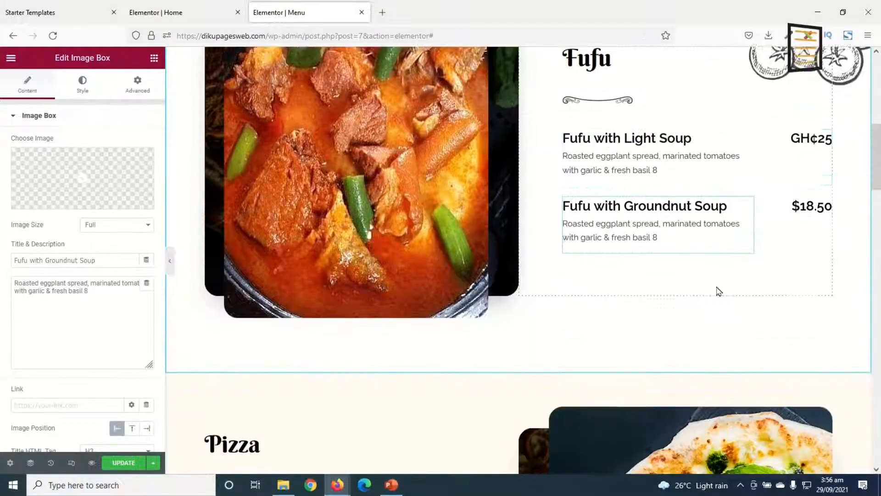
{"action": "scroll", "coordinate": [717, 246], "scroll_direction": "up", "scroll_amount": 4}
{"action": "scroll", "coordinate": [643, 280], "scroll_direction": "down", "scroll_amount": 7}
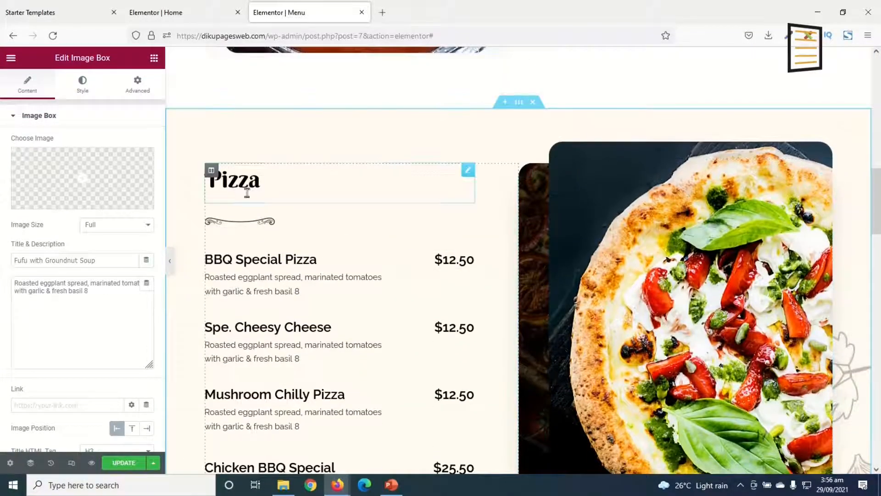
{"action": "left_click", "coordinate": [269, 189]}
{"action": "key", "text": "BackSpace"}
{"action": "key", "text": "BackSpace"}
{"action": "key", "text": "BackSpace"}
{"action": "key", "text": "BackSpace"}
{"action": "key", "text": "BackSpace"}
{"action": "type", "text": "T"}
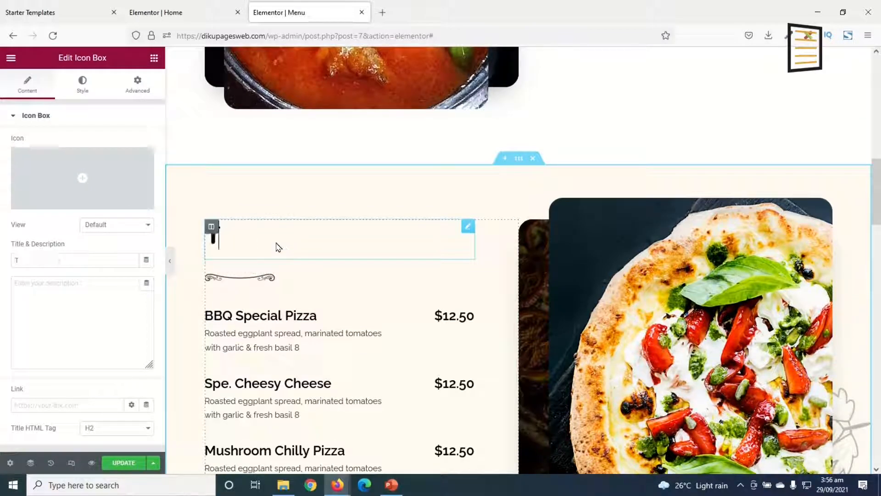
{"action": "type", "text": "uo-Zaafi"}
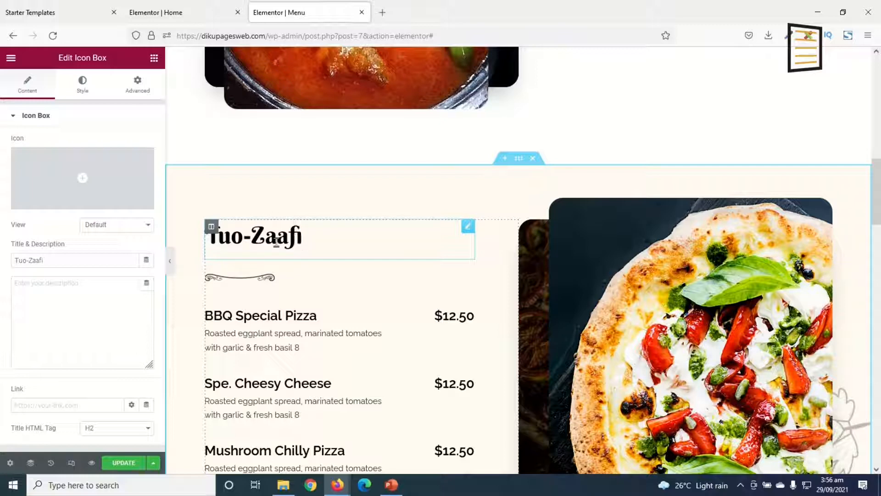
Rename "BBQ Special Pizza" to "Tuo-Zaafi with Beef" and "Spe. Cheesy Cheese" to "Tuo-Zaafi with Goat"
{"action": "scroll", "coordinate": [280, 239], "scroll_direction": "down", "scroll_amount": 3}
{"action": "left_click", "coordinate": [309, 205]}
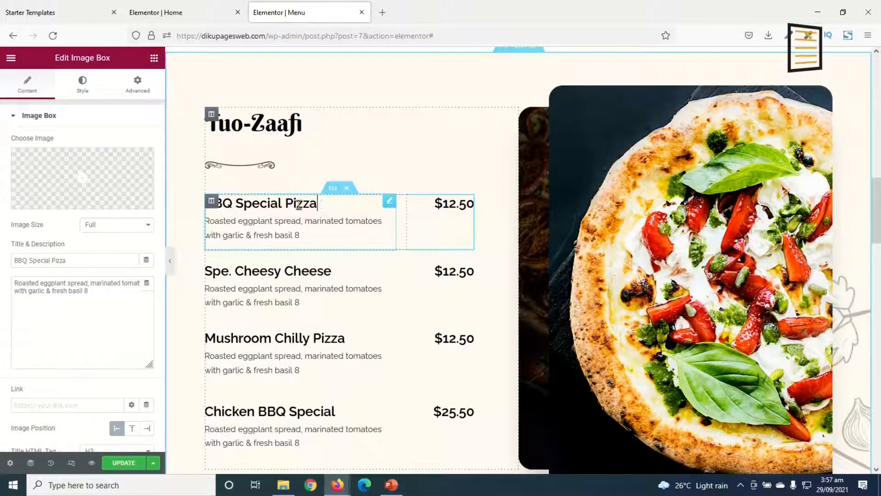
{"action": "left_click_drag", "start_coordinate": [316, 204], "coordinate": [197, 203]}
{"action": "type", "text": "Tuo-"}
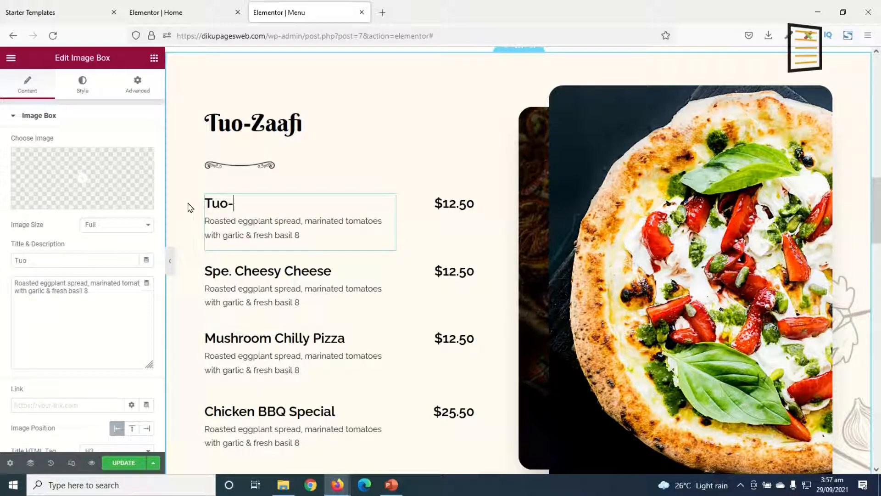
{"action": "type", "text": "Zaafi with"}
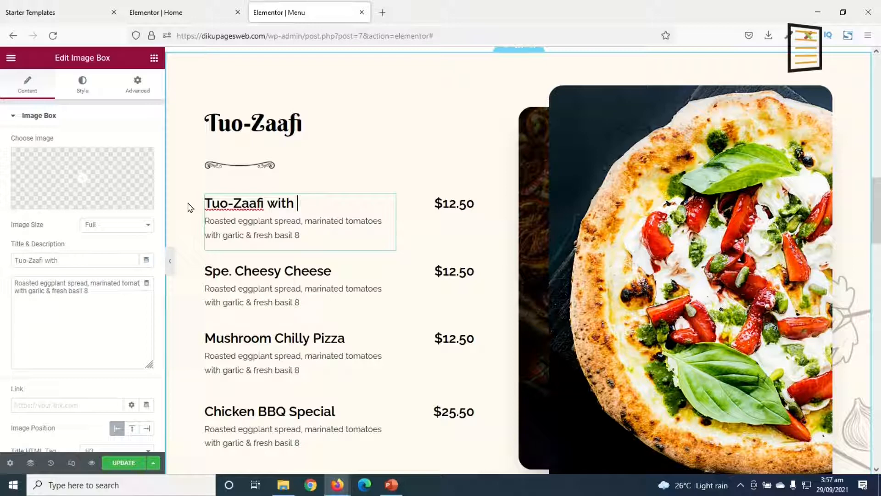
{"action": "type", "text": " Beef"}
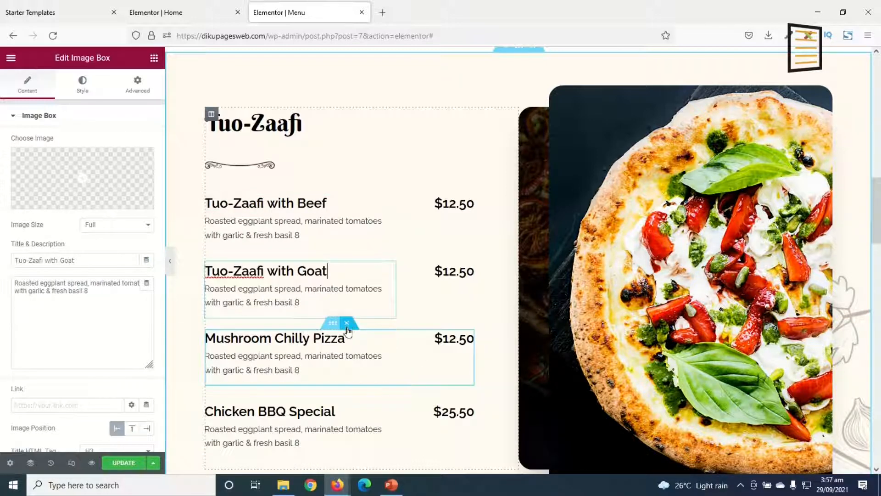
Delete the Mushroom Chilly Pizza and Chicken BBQ Special items from the Tuo-Zaafi section
{"action": "left_click", "coordinate": [347, 326]}
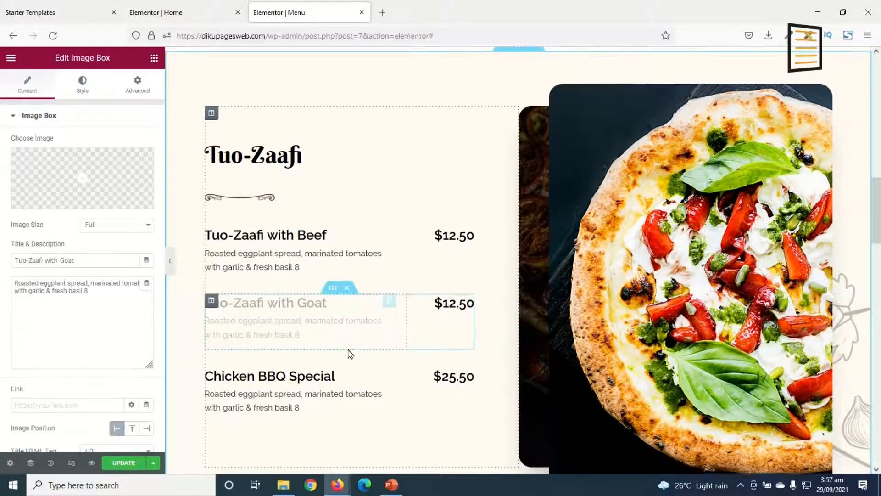
{"action": "scroll", "coordinate": [342, 198], "scroll_direction": "down", "scroll_amount": 3}
{"action": "left_click", "coordinate": [348, 189]}
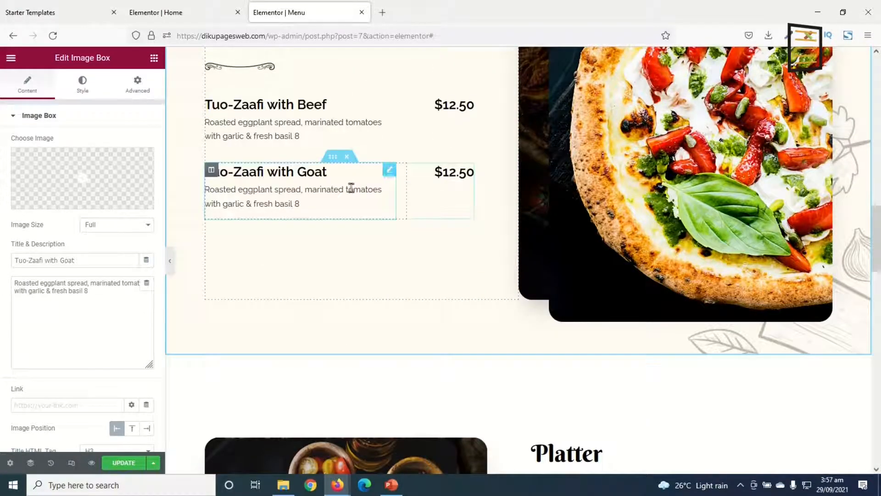
Replace the pizza image in the Tuo-Zaafi section with Tuo_Zaafi_2-1.jpg from the media library
{"action": "scroll", "coordinate": [454, 259], "scroll_direction": "up", "scroll_amount": 3}
{"action": "scroll", "coordinate": [524, 324], "scroll_direction": "up", "scroll_amount": 1}
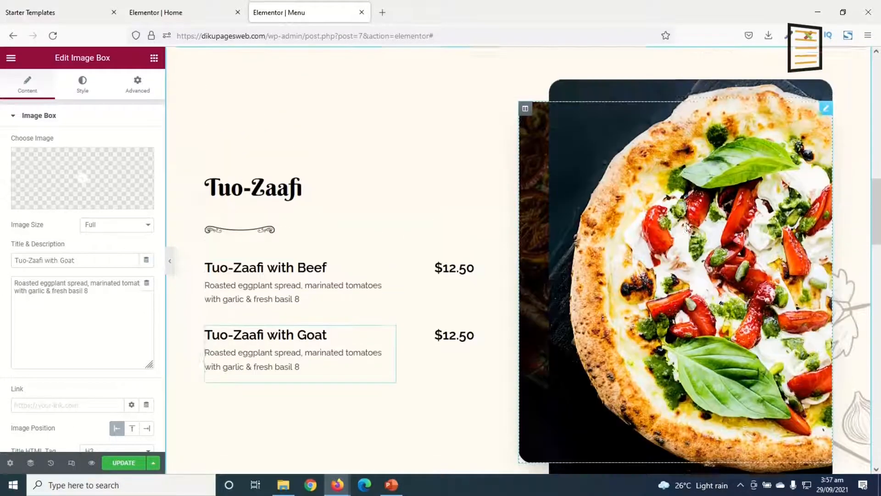
{"action": "scroll", "coordinate": [829, 119], "scroll_direction": "down", "scroll_amount": 1}
{"action": "scroll", "coordinate": [826, 118], "scroll_direction": "up", "scroll_amount": 1}
{"action": "left_click", "coordinate": [827, 115]}
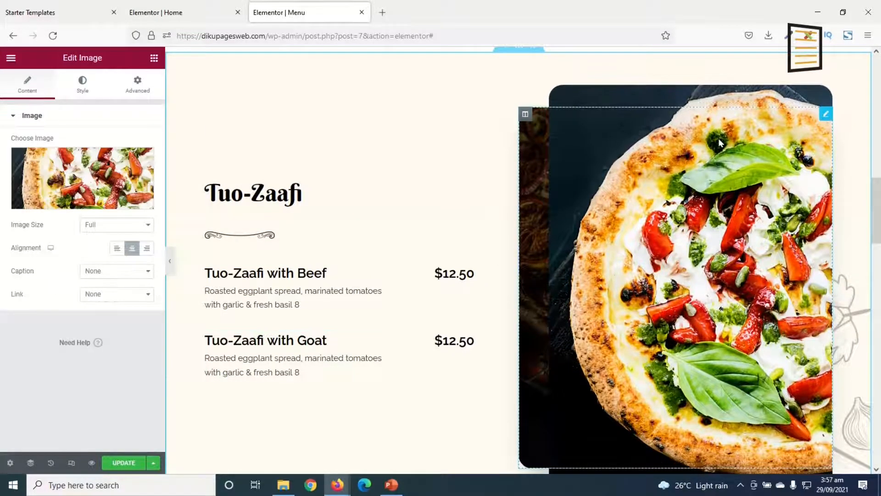
{"action": "left_click", "coordinate": [92, 175]}
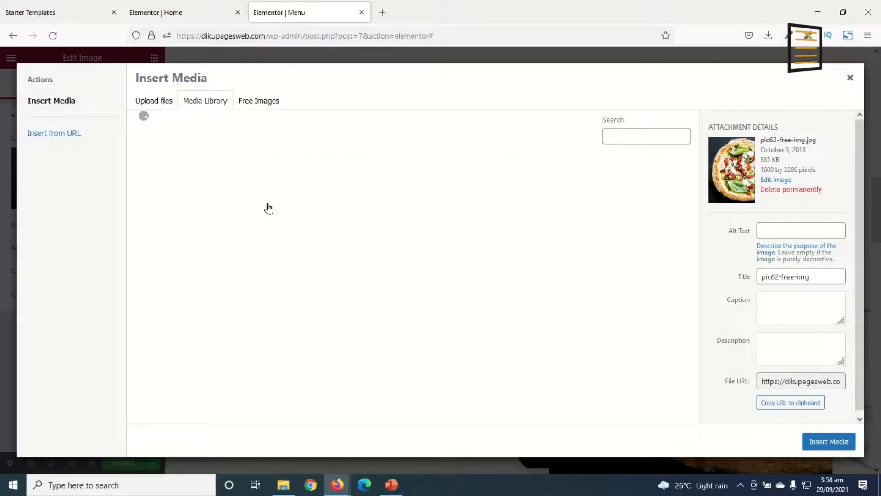
{"action": "left_click", "coordinate": [258, 195]}
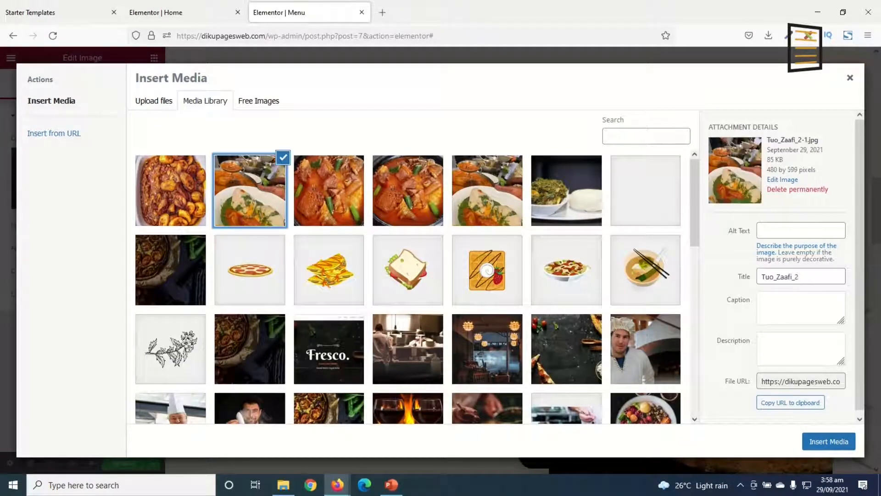
{"action": "left_click", "coordinate": [833, 442]}
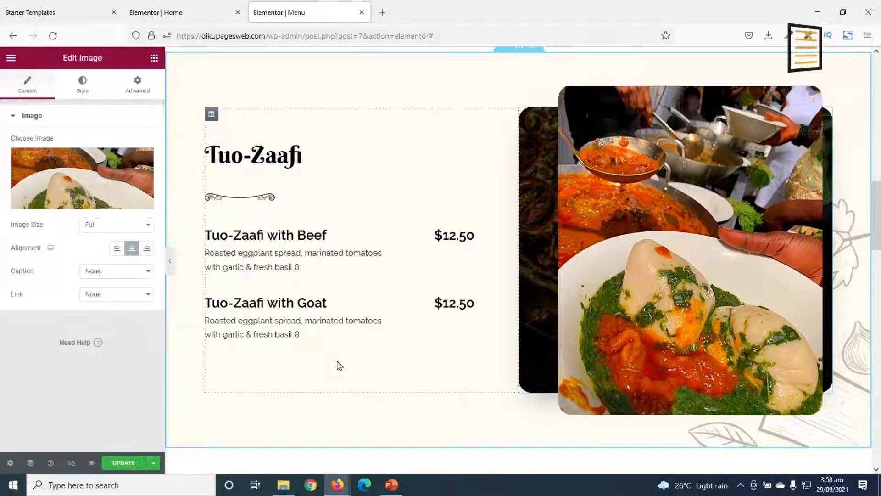
Change the "Platter" section heading to "Plantain and Beans"
{"action": "scroll", "coordinate": [339, 366], "scroll_direction": "down", "scroll_amount": 8}
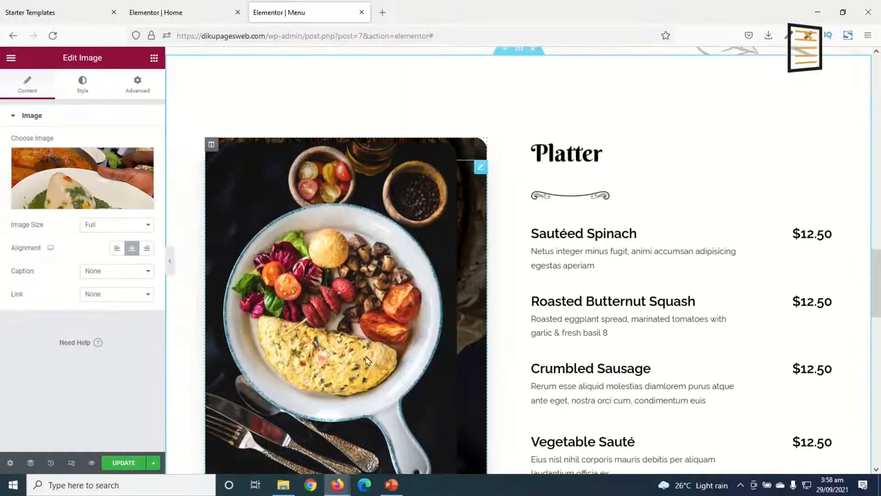
{"action": "scroll", "coordinate": [374, 356], "scroll_direction": "down", "scroll_amount": 5}
{"action": "scroll", "coordinate": [404, 339], "scroll_direction": "up", "scroll_amount": 5}
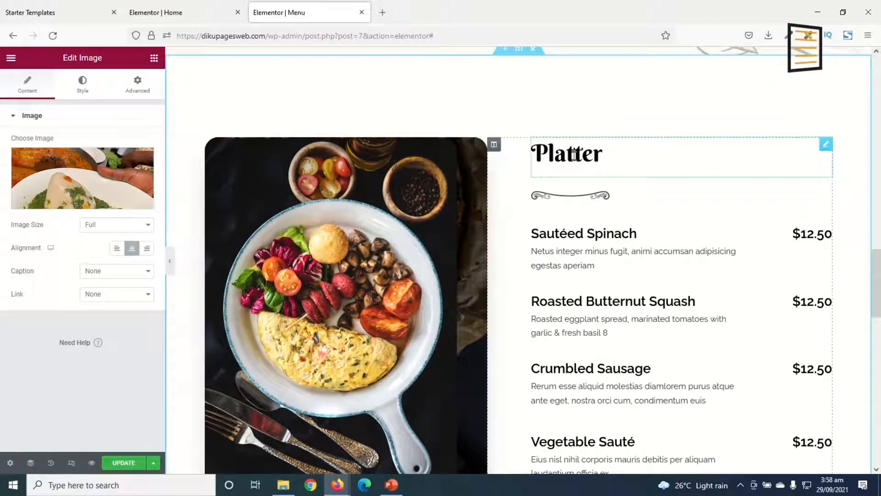
{"action": "left_click", "coordinate": [631, 168]}
{"action": "key", "text": "End"}
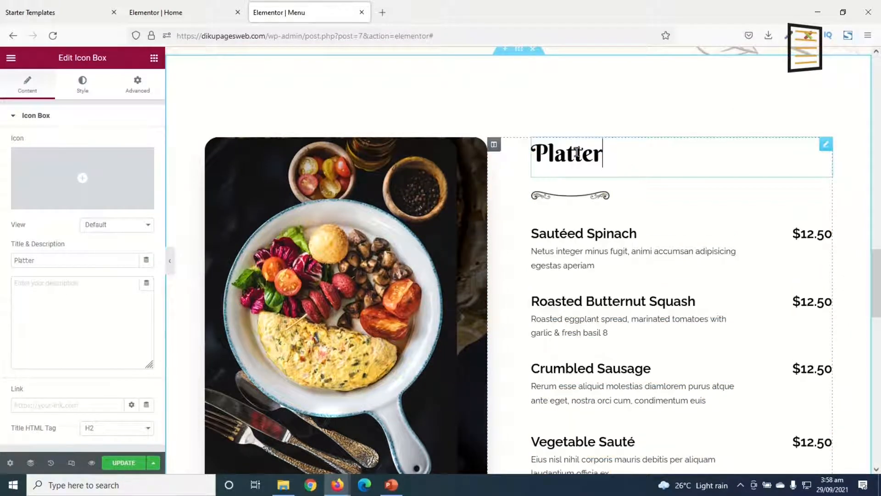
{"action": "key", "text": "BackSpace"}
{"action": "key", "text": "BackSpace"}
{"action": "key", "text": "BackSpace"}
{"action": "key", "text": "BackSpace"}
{"action": "key", "text": "BackSpace"}
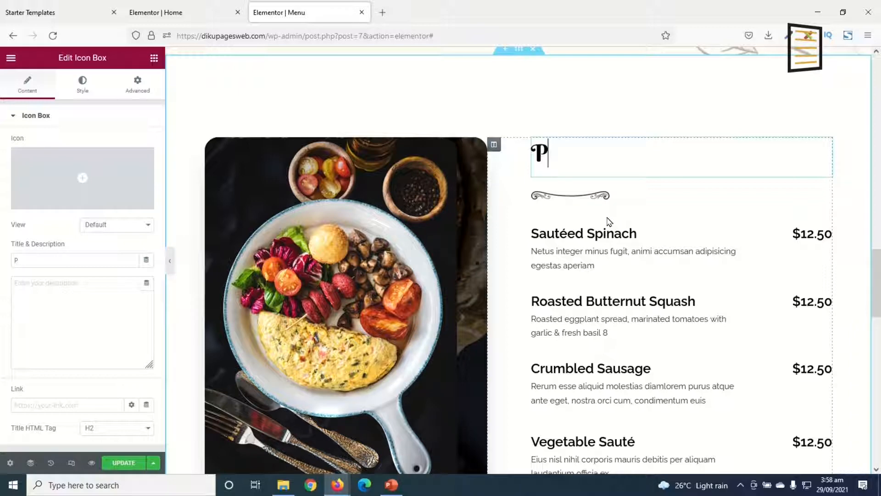
{"action": "type", "text": "antain"}
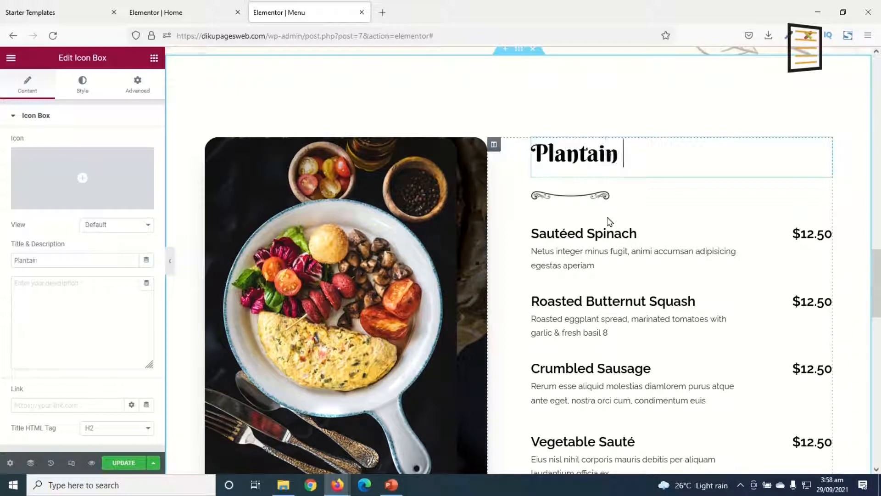
{"action": "type", "text": " and Beans"}
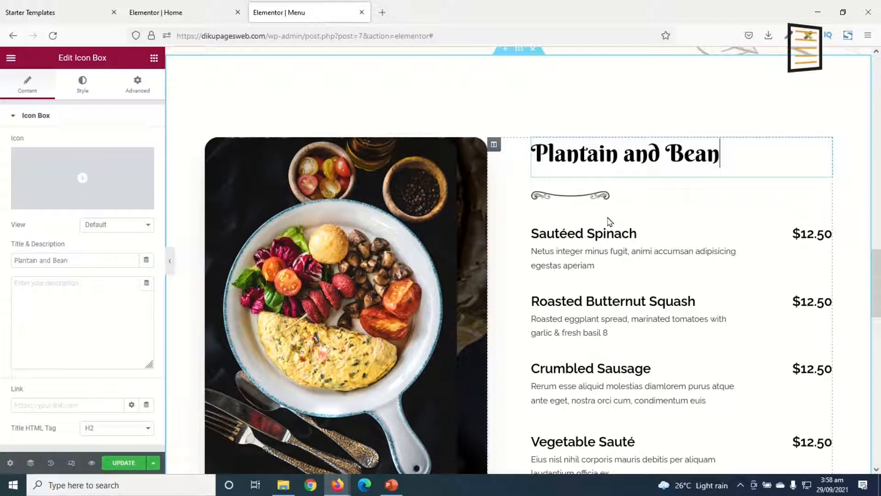
Rename the "Sautéed Spinach" menu item to "Plantain and Beans"
{"action": "left_click", "coordinate": [622, 232]}
{"action": "type", "text": "Plantain and Beans"}
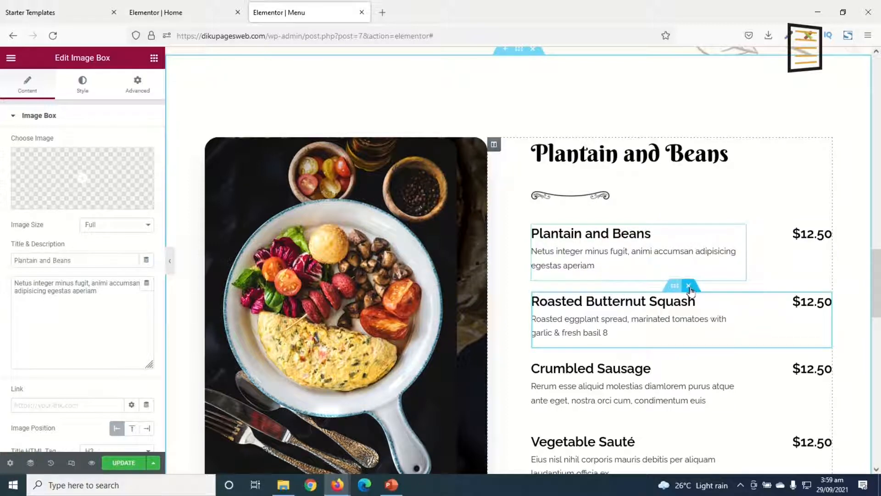
Delete the Roasted Butternut Squash, Crumbled Sausage and Vegetable Sauté items from the Plantain and Beans section
{"action": "left_click", "coordinate": [689, 287]}
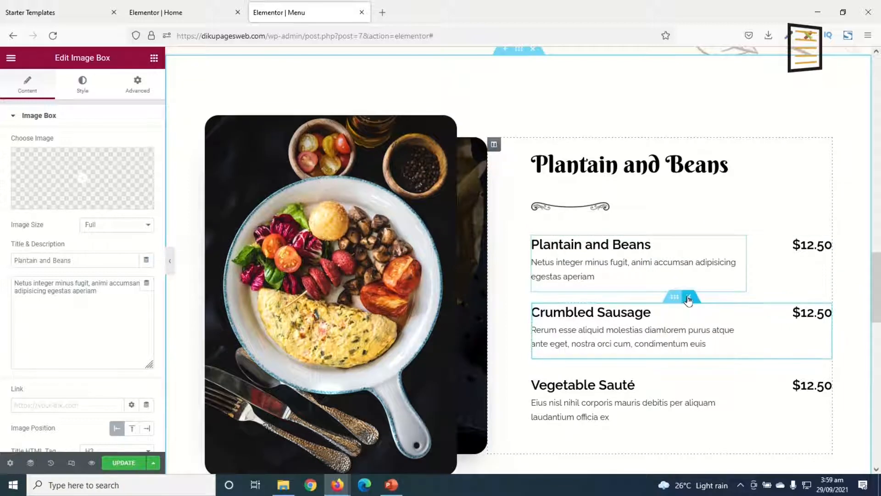
{"action": "left_click", "coordinate": [689, 296]}
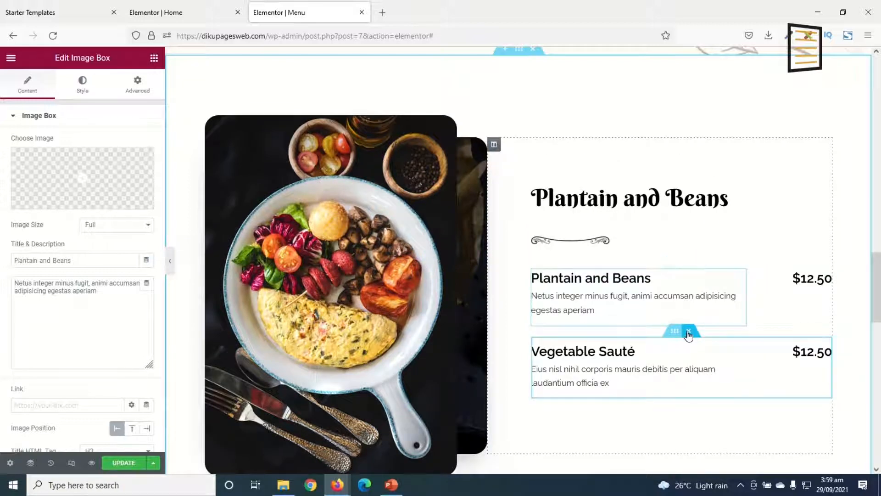
{"action": "left_click", "coordinate": [689, 333]}
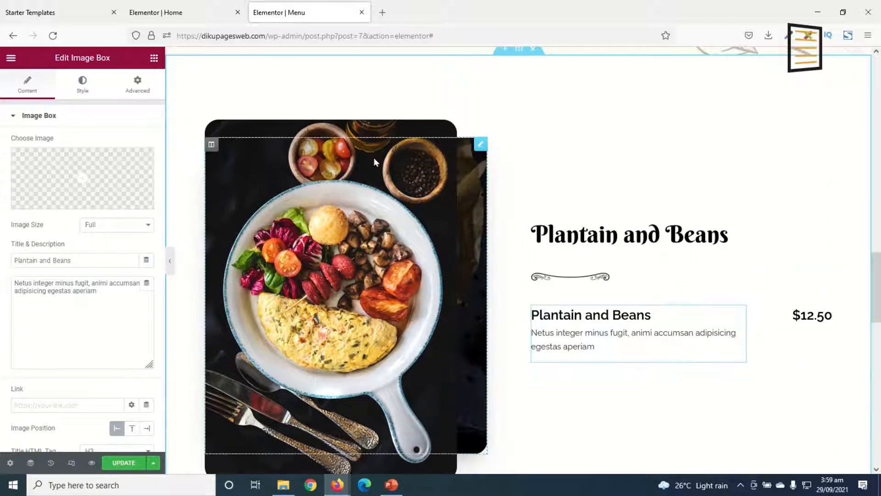
Replace the platter image beside the Plantain and Beans heading with the fried plantain and beans photo from the media library
{"action": "left_click", "coordinate": [480, 145]}
{"action": "left_click", "coordinate": [118, 167]}
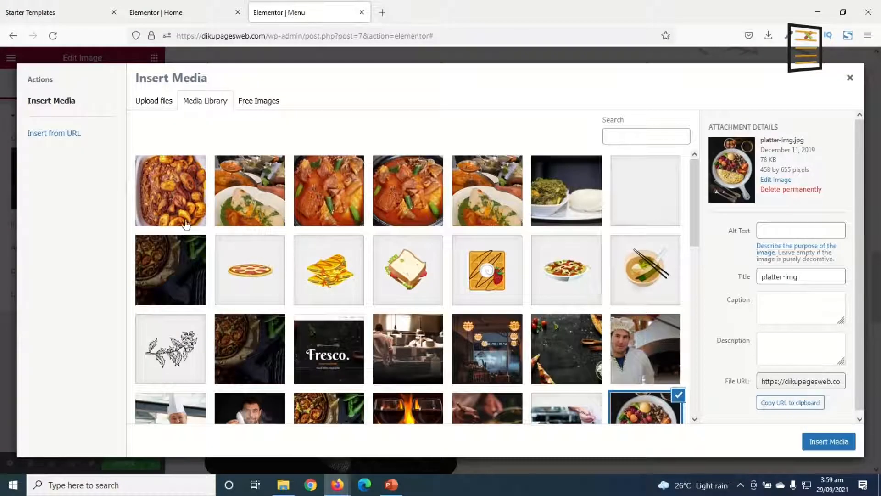
{"action": "left_click", "coordinate": [183, 221]}
{"action": "left_click", "coordinate": [829, 442]}
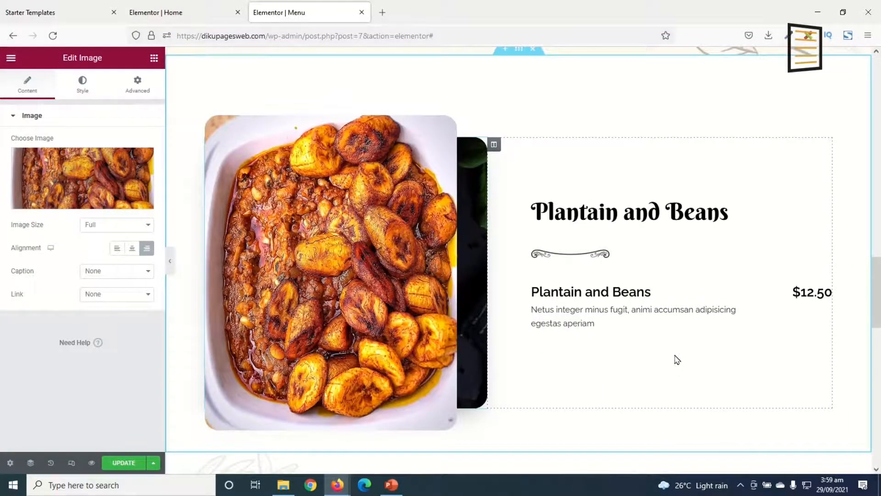
Change the price in the "Six Tasty Lunches for $9" heading to GH¢12
{"action": "scroll", "coordinate": [677, 360], "scroll_direction": "down", "scroll_amount": 8}
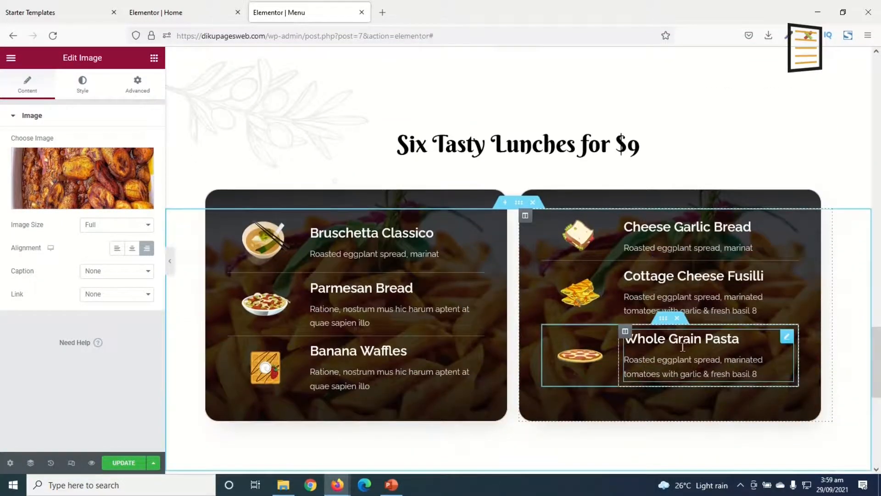
{"action": "scroll", "coordinate": [682, 347], "scroll_direction": "down", "scroll_amount": 5}
{"action": "scroll", "coordinate": [684, 354], "scroll_direction": "up", "scroll_amount": 6}
{"action": "scroll", "coordinate": [626, 335], "scroll_direction": "down", "scroll_amount": 2}
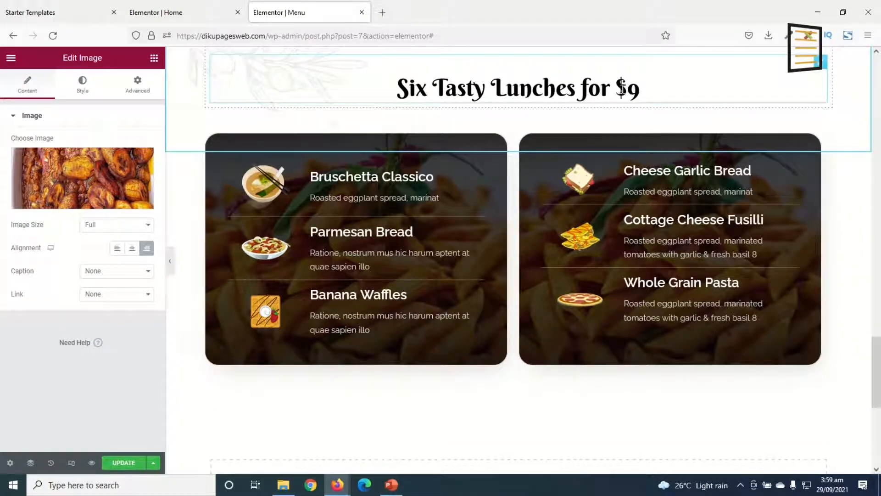
{"action": "left_click", "coordinate": [622, 88]}
{"action": "type", "text": "gh"}
{"action": "key", "text": "BackSpace"}
{"action": "key", "text": "BackSpace"}
{"action": "type", "text": "GH"}
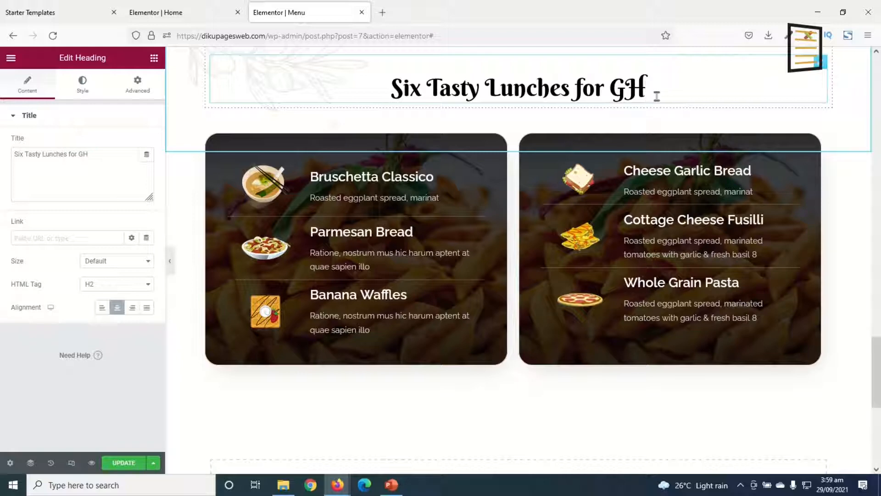
{"action": "type", "text": "¢"}
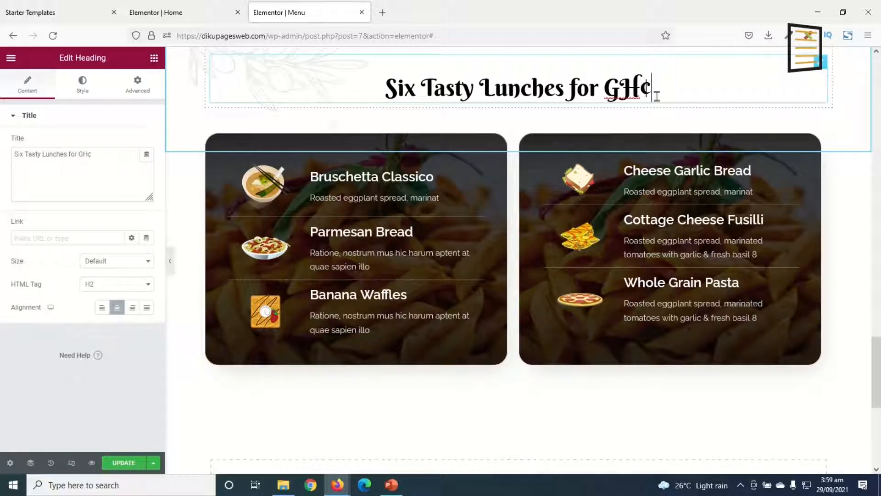
{"action": "type", "text": "12"}
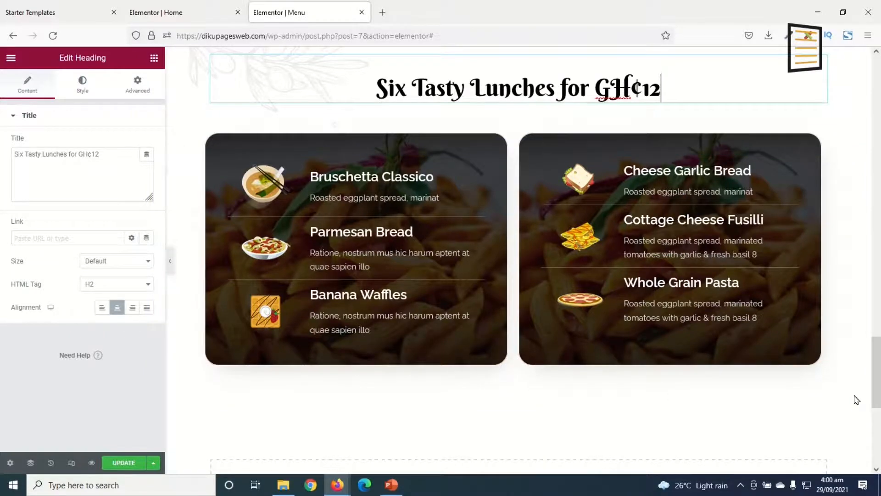
Review the edited Menu page from its banner through the Fufu and Tuo-Zaafi sections
{"action": "scroll", "coordinate": [507, 240], "scroll_direction": "up", "scroll_amount": 20}
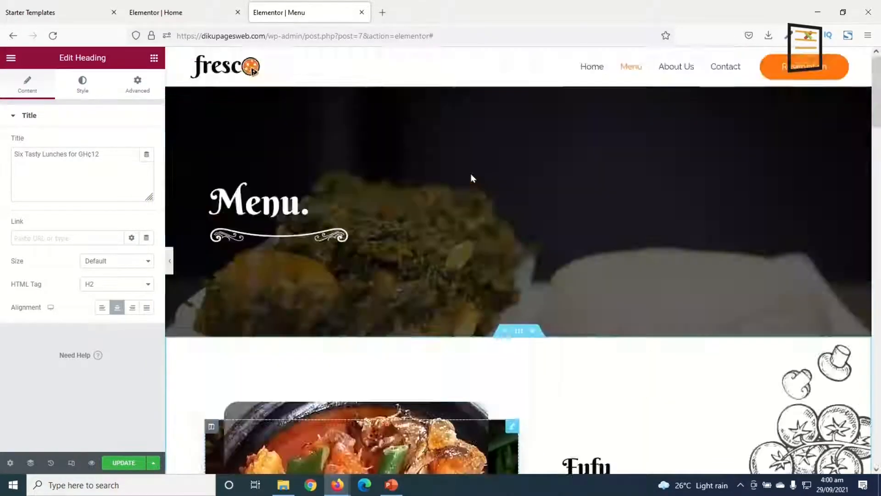
{"action": "scroll", "coordinate": [396, 266], "scroll_direction": "down", "scroll_amount": 10}
{"action": "scroll", "coordinate": [407, 270], "scroll_direction": "up", "scroll_amount": 3}
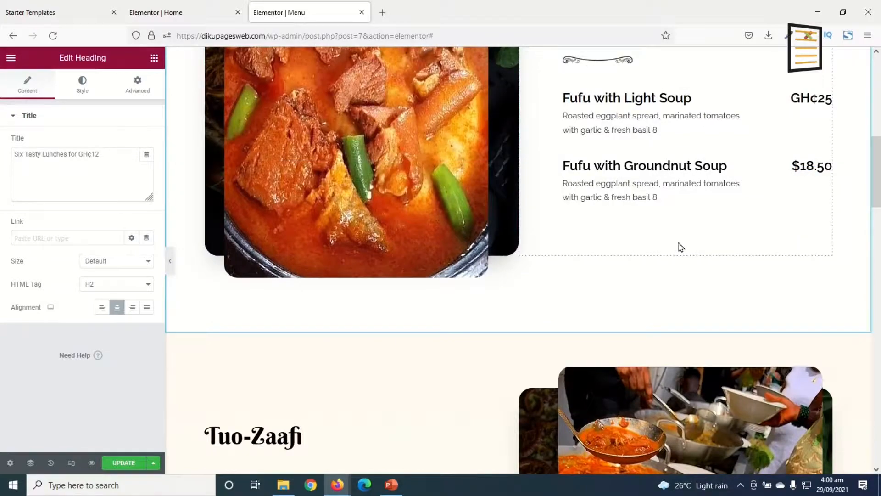
{"action": "scroll", "coordinate": [574, 243], "scroll_direction": "down", "scroll_amount": 4}
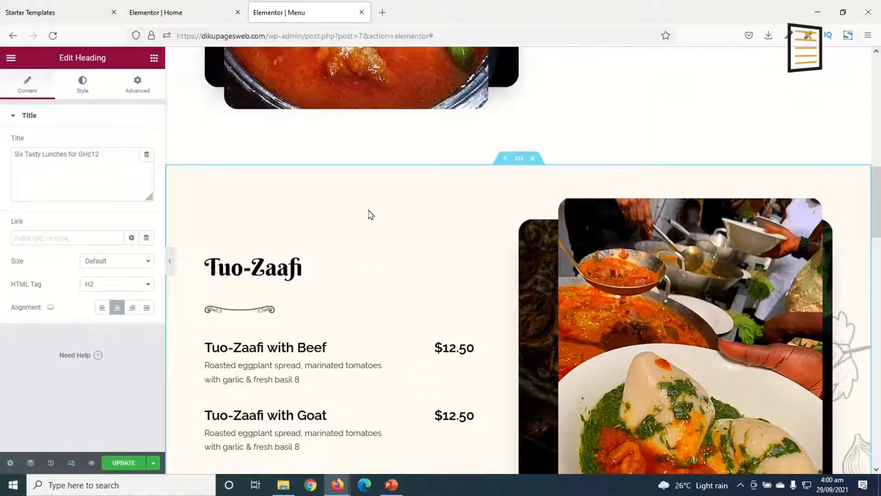
{"action": "scroll", "coordinate": [391, 229], "scroll_direction": "down", "scroll_amount": 2}
{"action": "scroll", "coordinate": [395, 270], "scroll_direction": "up", "scroll_amount": 3}
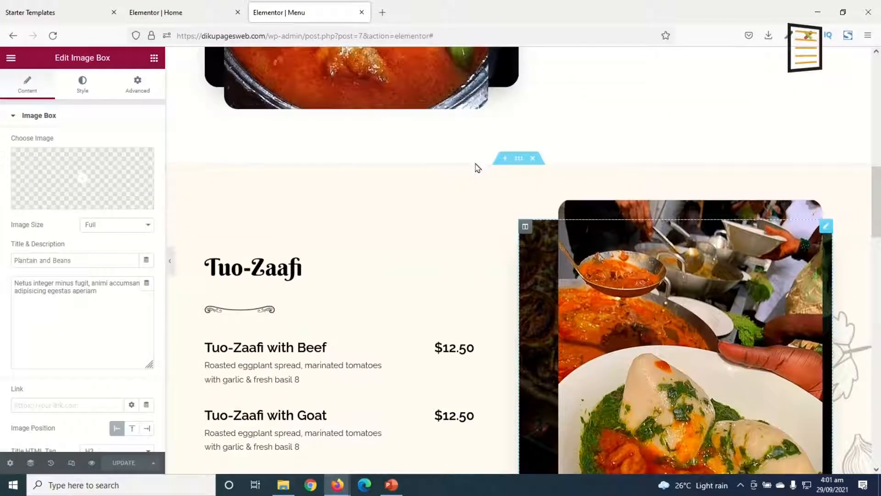
Clear the background color of the Tuo-Zaafi section on the Menu page
{"action": "scroll", "coordinate": [491, 179], "scroll_direction": "down", "scroll_amount": 3}
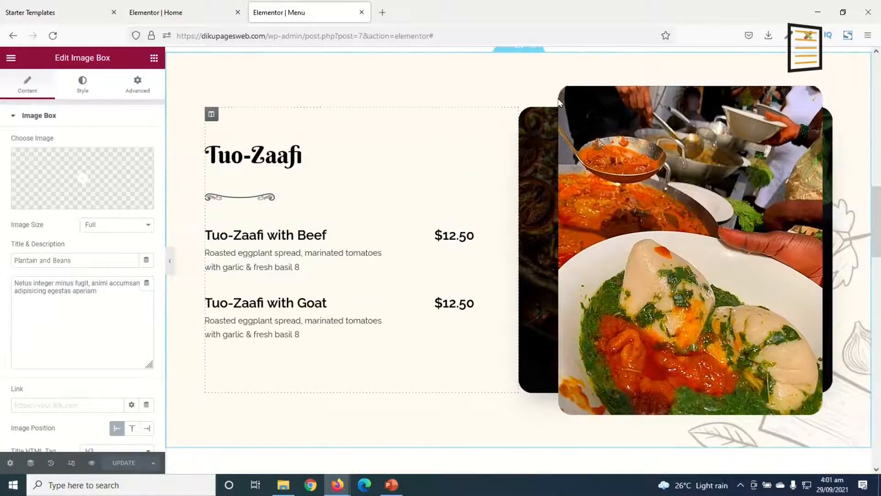
{"action": "scroll", "coordinate": [559, 102], "scroll_direction": "up", "scroll_amount": 3}
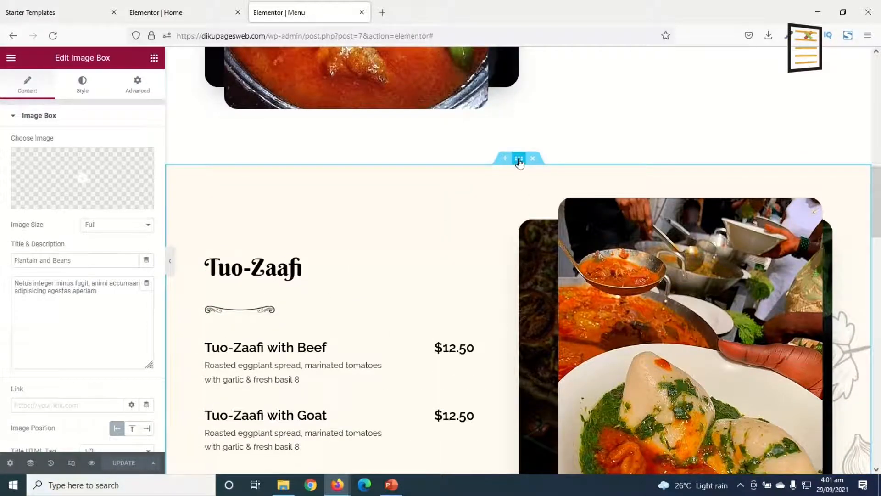
{"action": "left_click", "coordinate": [519, 159]}
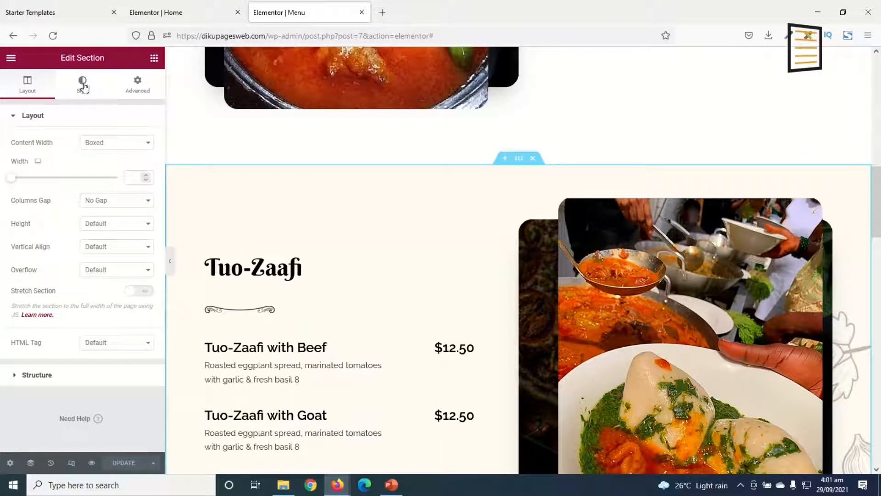
{"action": "left_click", "coordinate": [84, 86]}
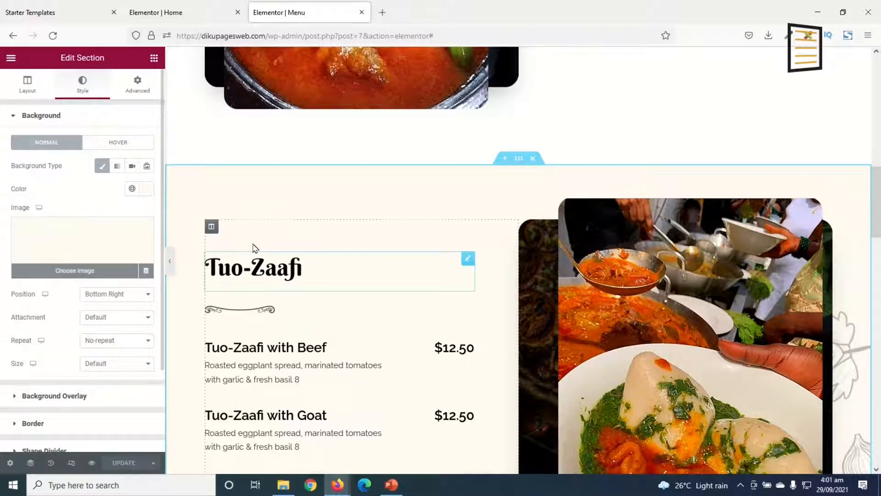
{"action": "left_click", "coordinate": [148, 192]}
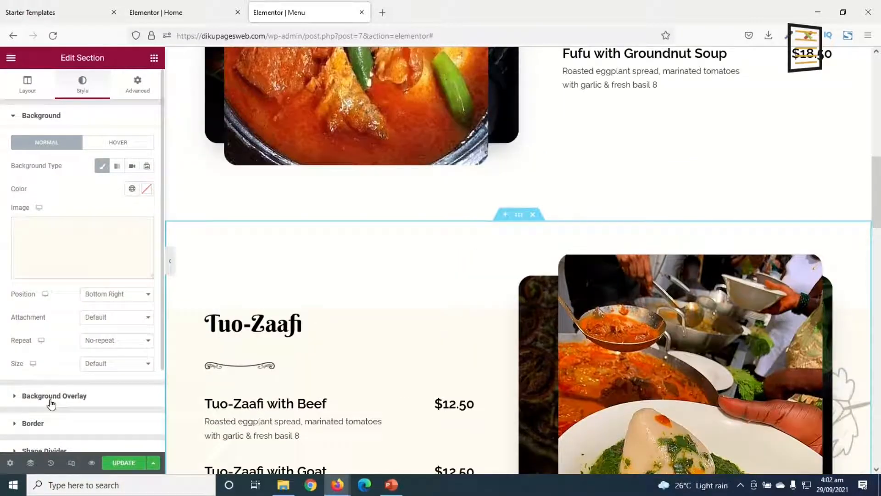
Enable a classic background overlay on the Tuo-Zaafi section and copy the overlay color #DADADA from the Home page's banner section
{"action": "left_click", "coordinate": [51, 398]}
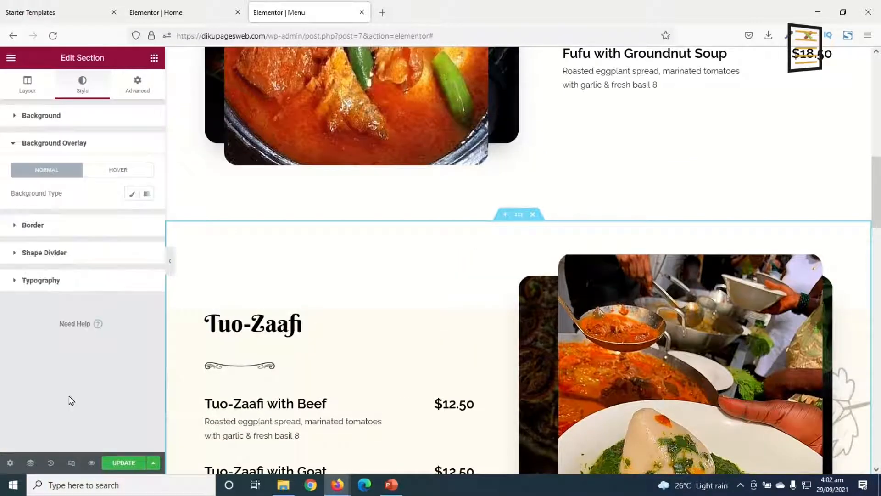
{"action": "left_click", "coordinate": [132, 194]}
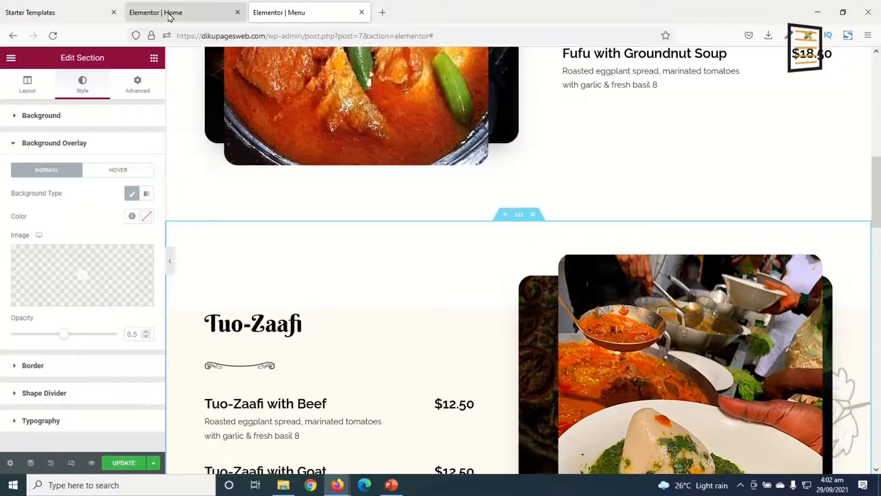
{"action": "left_click", "coordinate": [170, 15]}
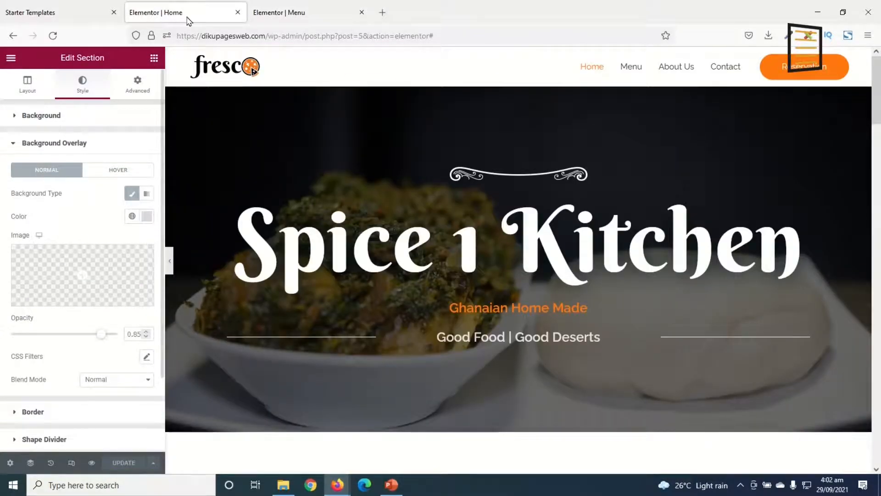
{"action": "left_click", "coordinate": [147, 218]}
{"action": "left_click", "coordinate": [89, 382]}
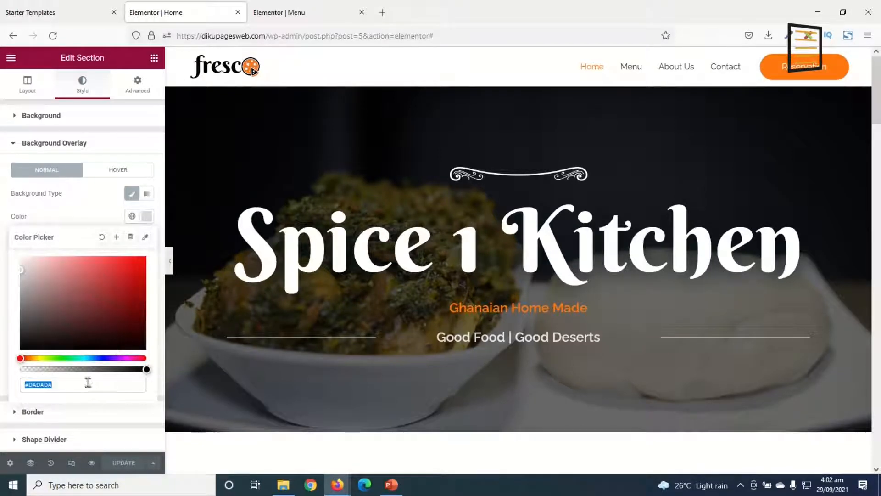
{"action": "right_click", "coordinate": [48, 382]}
{"action": "left_click", "coordinate": [91, 231]}
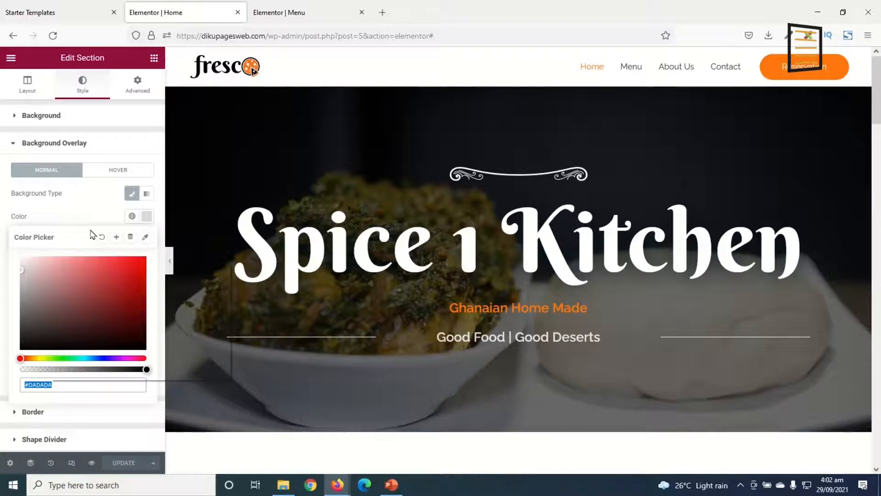
Set the Tuo-Zaafi section's background overlay color on the Menu page to #DADADA and update the page
{"action": "left_click", "coordinate": [275, 13]}
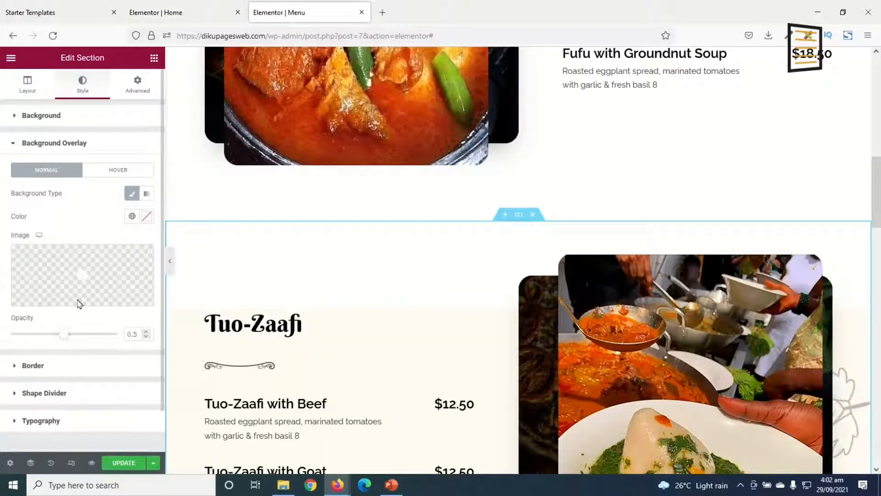
{"action": "left_click", "coordinate": [148, 217]}
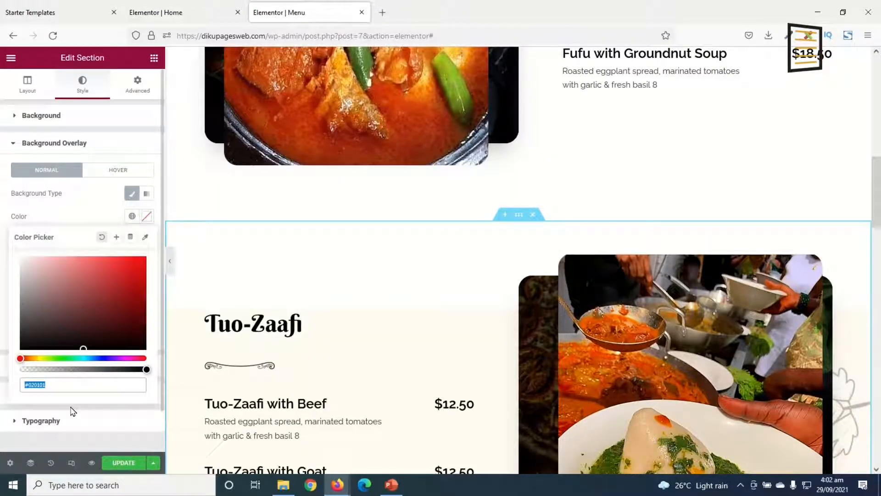
{"action": "right_click", "coordinate": [81, 379]}
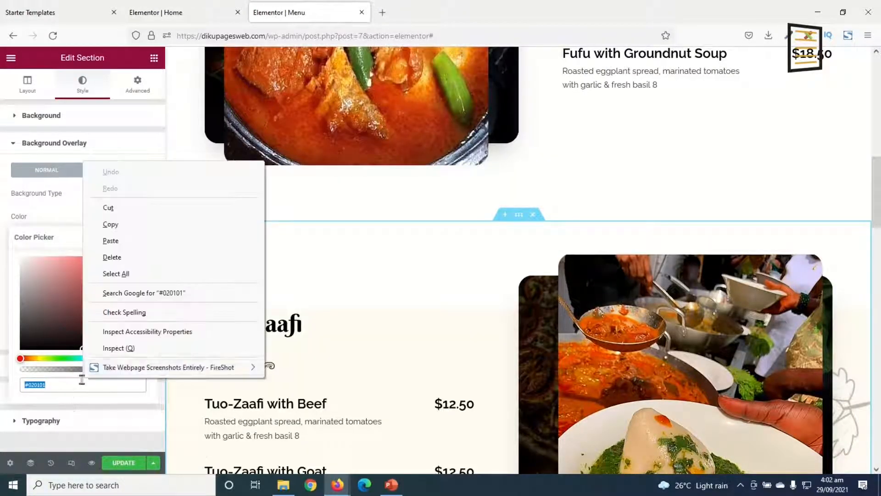
{"action": "left_click", "coordinate": [130, 240]}
{"action": "scroll", "coordinate": [689, 308], "scroll_direction": "down", "scroll_amount": 8}
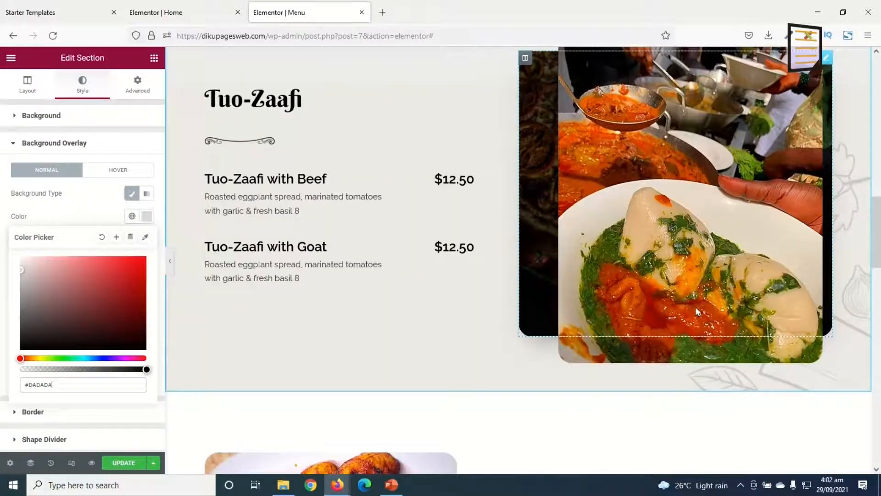
{"action": "scroll", "coordinate": [689, 312], "scroll_direction": "down", "scroll_amount": 10}
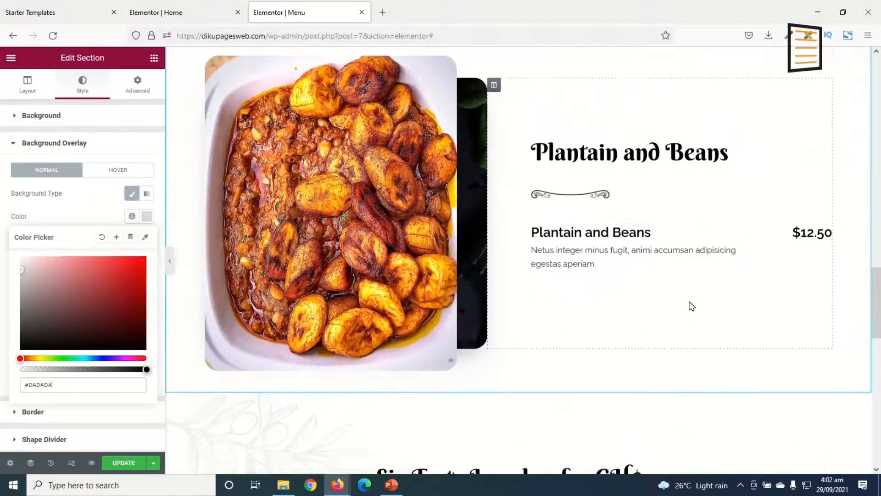
{"action": "scroll", "coordinate": [691, 300], "scroll_direction": "down", "scroll_amount": 4}
{"action": "scroll", "coordinate": [693, 301], "scroll_direction": "up", "scroll_amount": 20}
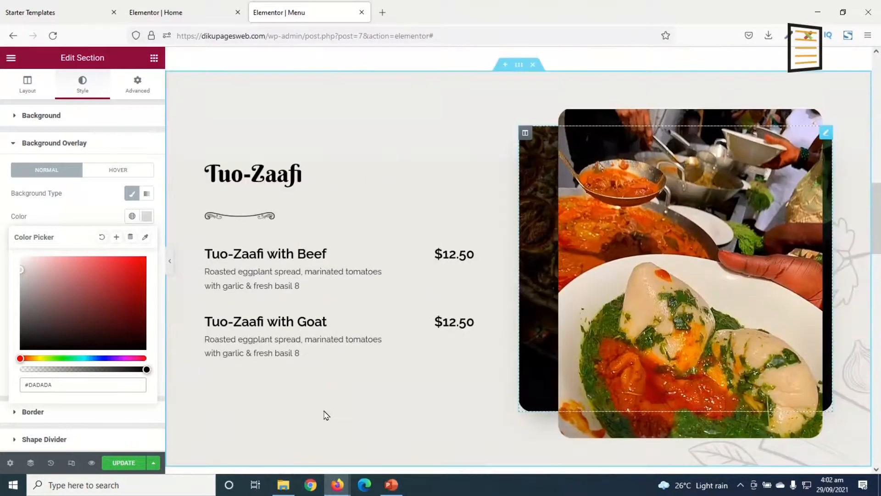
{"action": "left_click", "coordinate": [127, 464]}
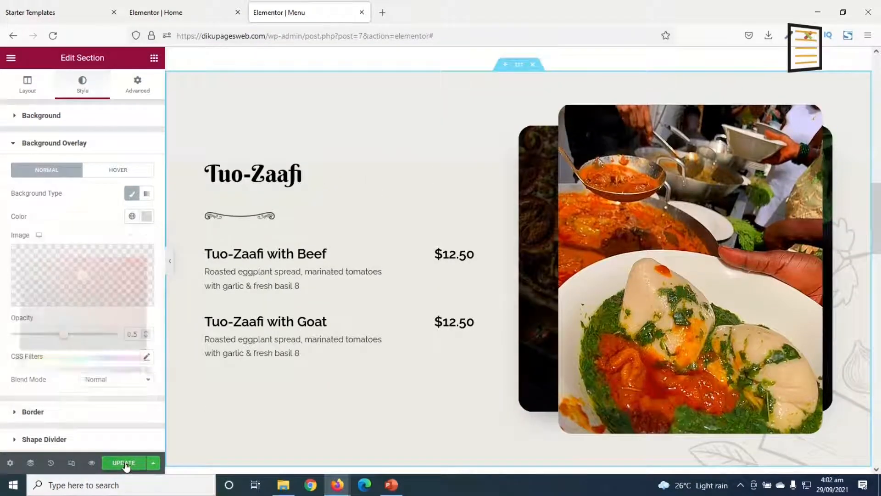
Preview the Menu page and check its sections from the banner down
{"action": "left_click", "coordinate": [91, 463]}
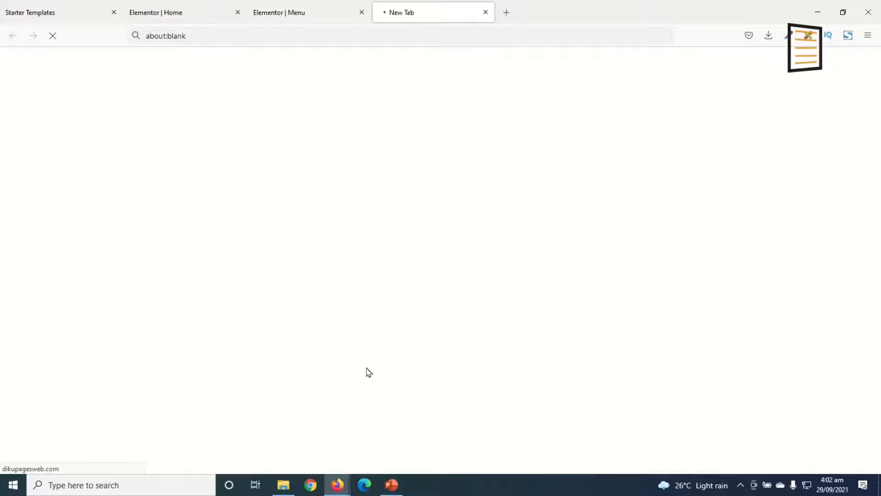
{"action": "scroll", "coordinate": [617, 191], "scroll_direction": "down", "scroll_amount": 12}
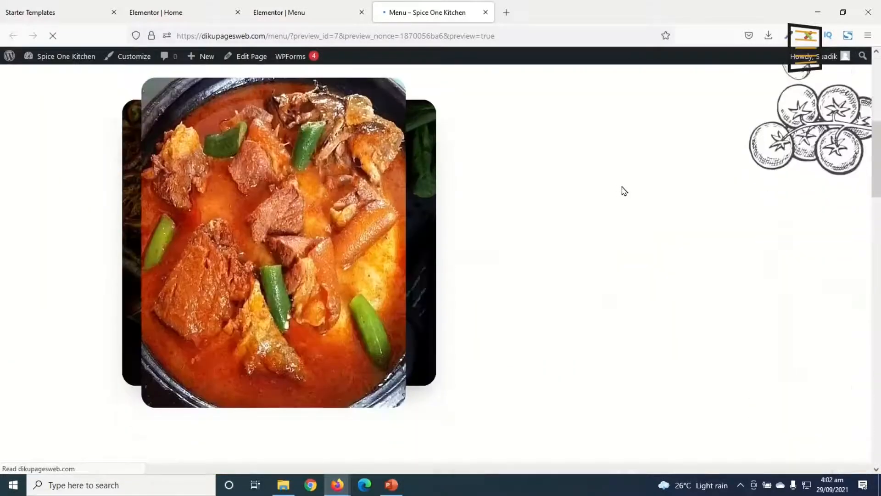
{"action": "scroll", "coordinate": [645, 190], "scroll_direction": "down", "scroll_amount": 2}
{"action": "scroll", "coordinate": [650, 185], "scroll_direction": "up", "scroll_amount": 10}
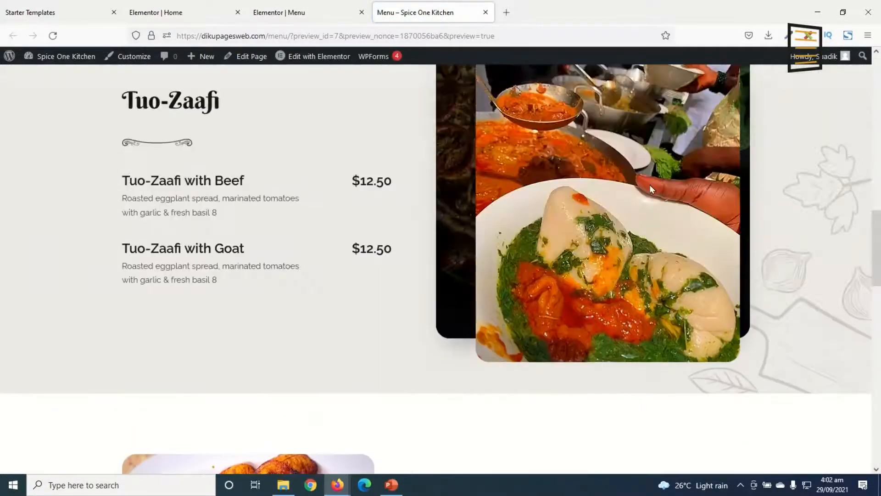
{"action": "scroll", "coordinate": [659, 186], "scroll_direction": "down", "scroll_amount": 5}
{"action": "scroll", "coordinate": [698, 175], "scroll_direction": "up", "scroll_amount": 15}
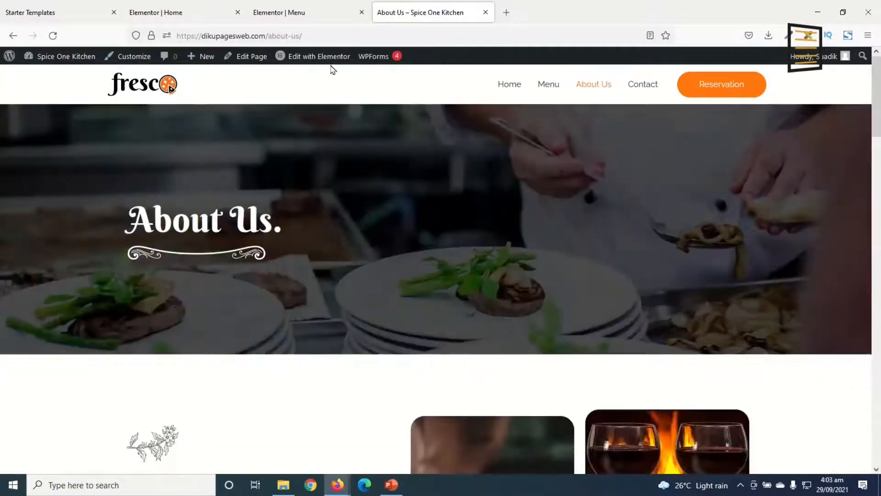
Go to the site's About Us page and open it for editing in Elementor
{"action": "mouse_move", "coordinate": [335, 58]}
{"action": "left_click", "coordinate": [342, 92]}
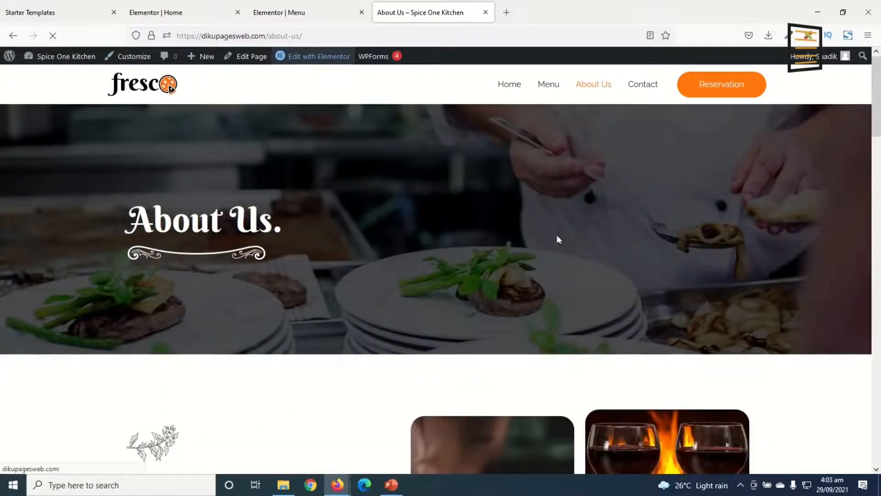
{"action": "scroll", "coordinate": [574, 238], "scroll_direction": "down", "scroll_amount": 8}
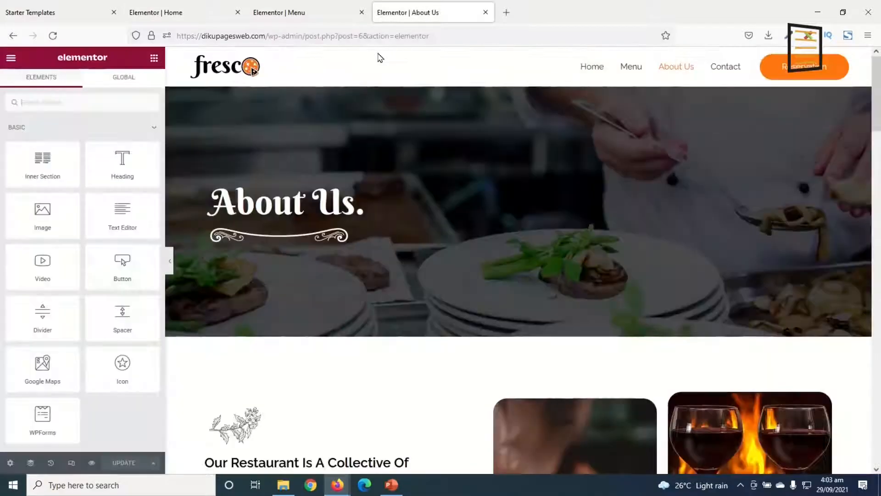
Review the About Us page from its banner and food photos through Our Chefs to Restaurant Amenities
{"action": "scroll", "coordinate": [517, 299], "scroll_direction": "down", "scroll_amount": 12}
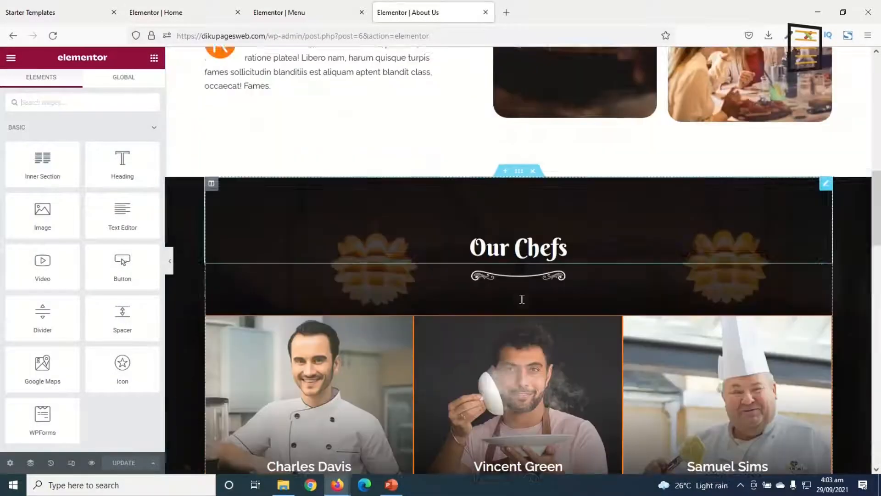
{"action": "scroll", "coordinate": [523, 301], "scroll_direction": "down", "scroll_amount": 5}
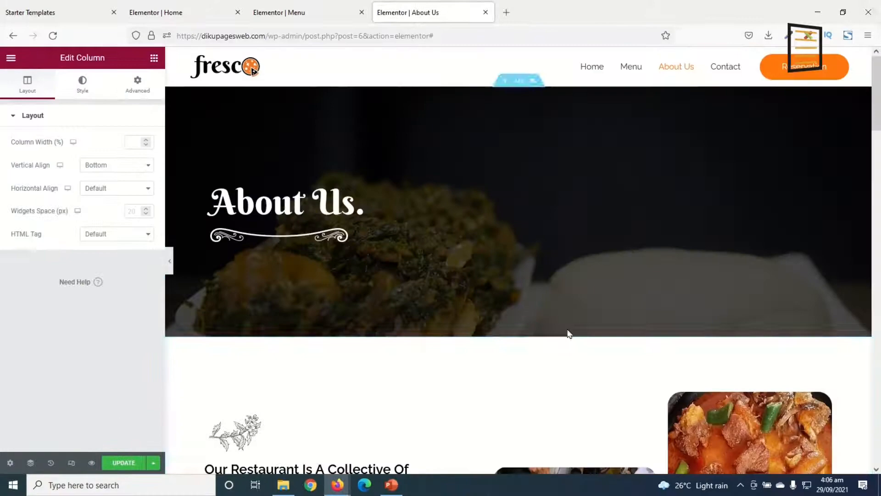
{"action": "scroll", "coordinate": [569, 334], "scroll_direction": "down", "scroll_amount": 6}
{"action": "scroll", "coordinate": [587, 323], "scroll_direction": "down", "scroll_amount": 3}
{"action": "scroll", "coordinate": [592, 308], "scroll_direction": "up", "scroll_amount": 10}
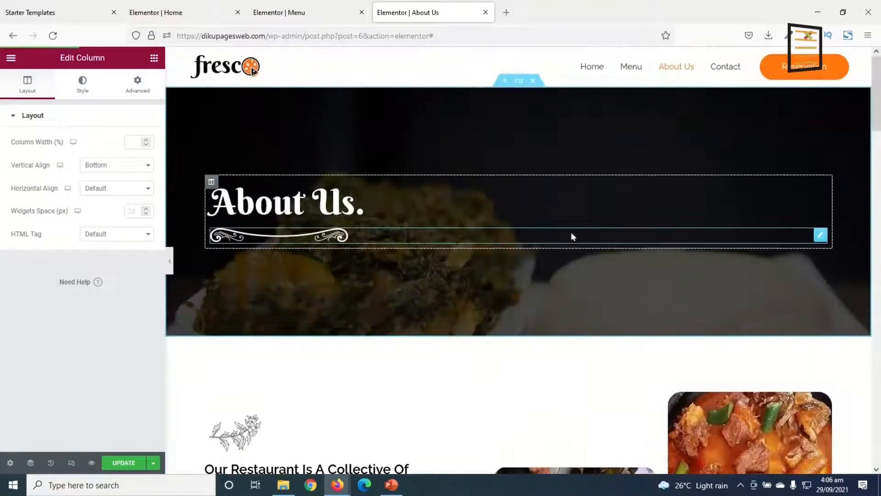
{"action": "scroll", "coordinate": [586, 233], "scroll_direction": "down", "scroll_amount": 7}
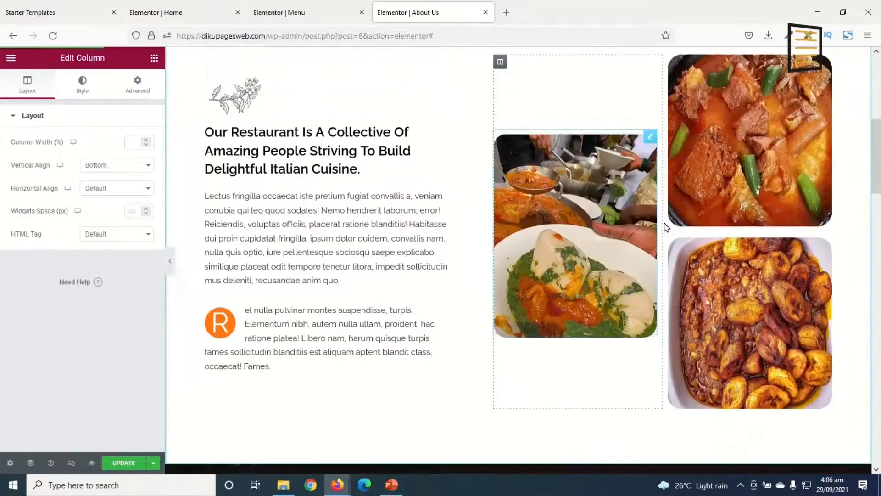
{"action": "scroll", "coordinate": [672, 286], "scroll_direction": "down", "scroll_amount": 6}
{"action": "scroll", "coordinate": [719, 317], "scroll_direction": "down", "scroll_amount": 10}
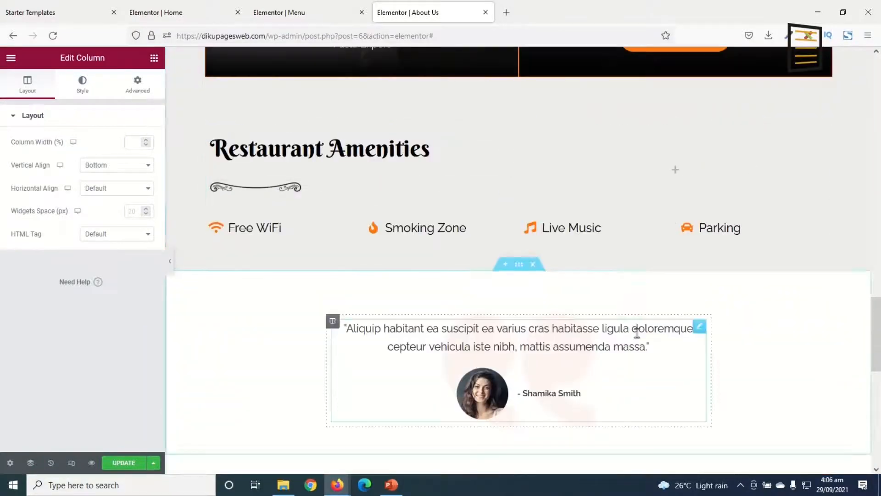
Delete the testimonial and Recommended By sections below Restaurant Amenities on the About Us page
{"action": "scroll", "coordinate": [734, 150], "scroll_direction": "up", "scroll_amount": 10}
{"action": "scroll", "coordinate": [657, 310], "scroll_direction": "down", "scroll_amount": 8}
{"action": "scroll", "coordinate": [647, 316], "scroll_direction": "down", "scroll_amount": 5}
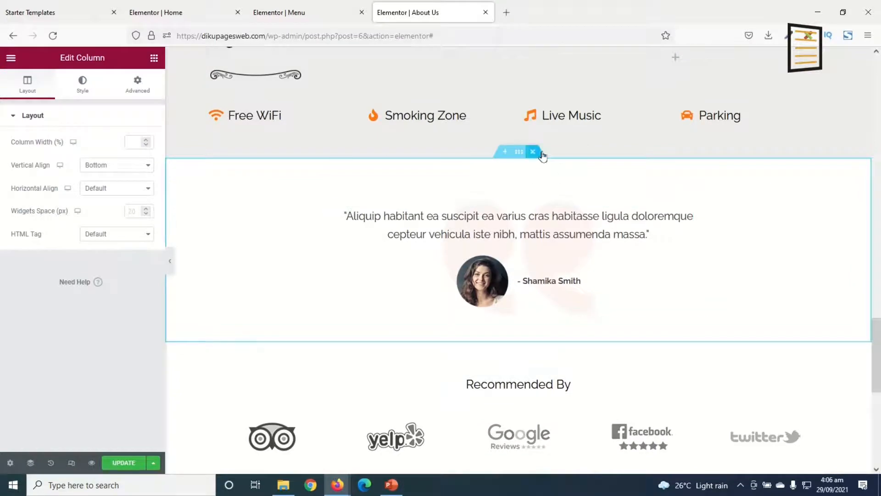
{"action": "left_click", "coordinate": [533, 152]}
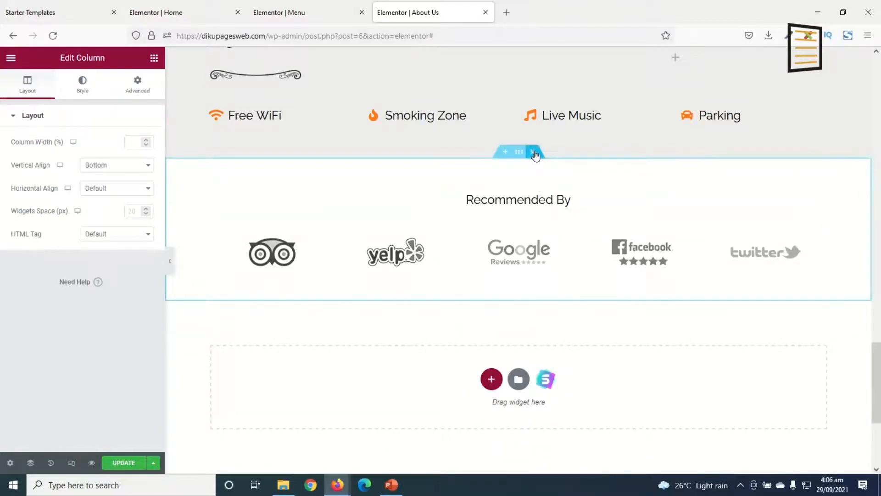
{"action": "left_click", "coordinate": [534, 153]}
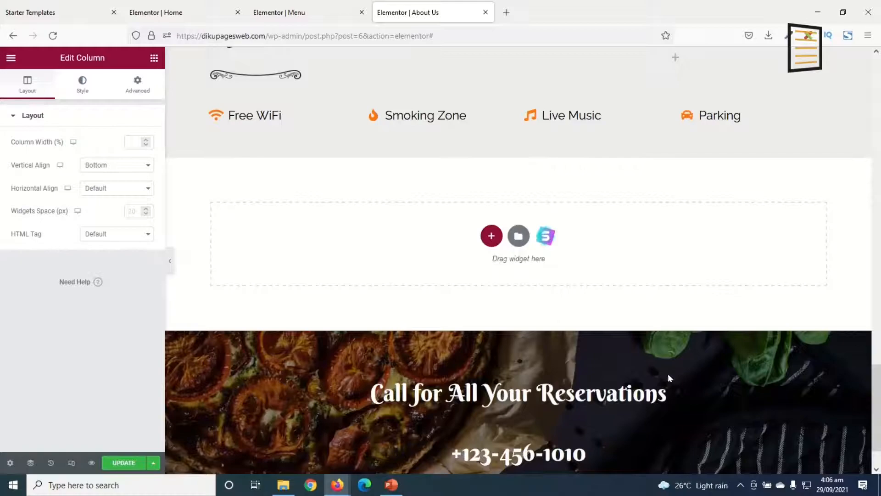
Delete the lower Our Chefs row containing the Pasta Expert and Looking For Management Interns cards
{"action": "scroll", "coordinate": [669, 378], "scroll_direction": "up", "scroll_amount": 8}
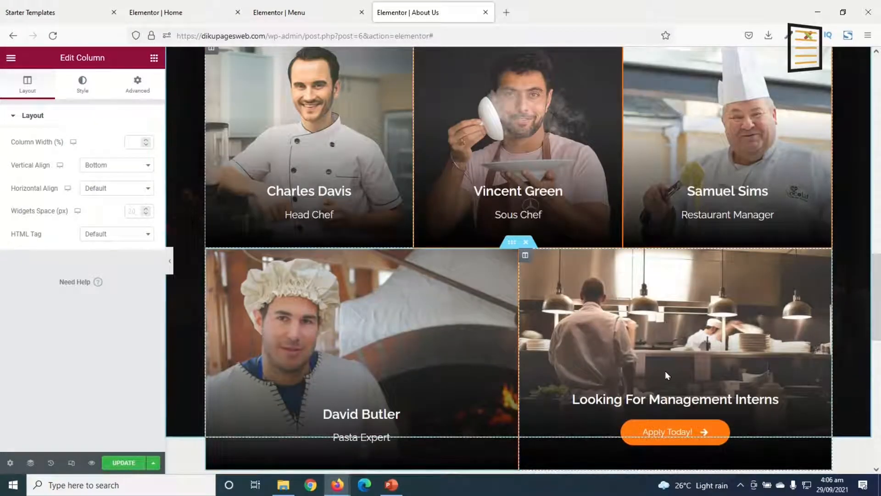
{"action": "scroll", "coordinate": [667, 375], "scroll_direction": "up", "scroll_amount": 6}
{"action": "scroll", "coordinate": [545, 352], "scroll_direction": "down", "scroll_amount": 4}
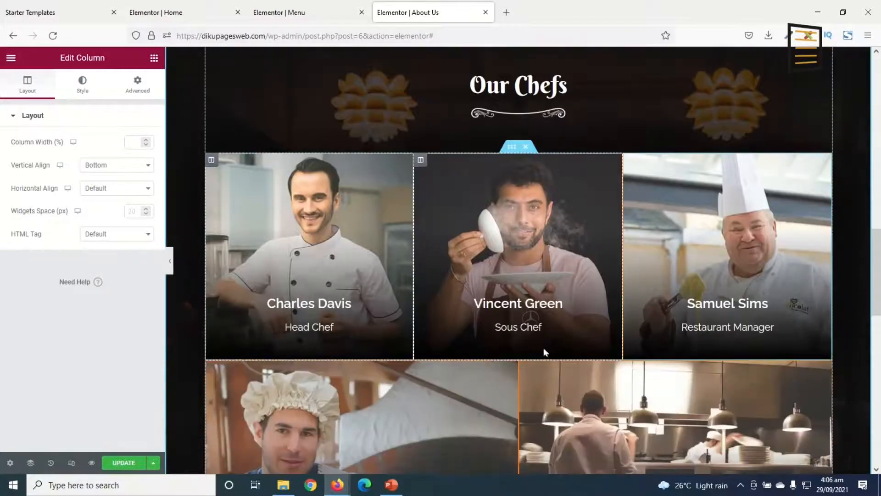
{"action": "scroll", "coordinate": [545, 352], "scroll_direction": "down", "scroll_amount": 3}
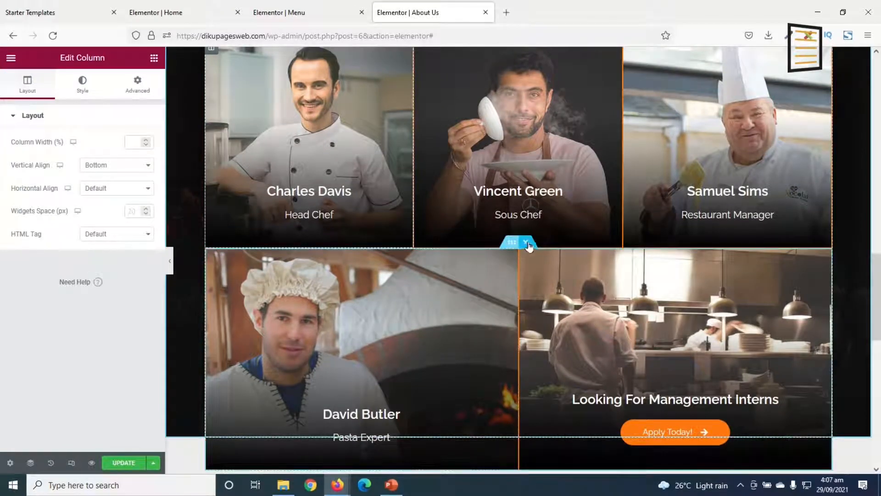
{"action": "left_click", "coordinate": [527, 242]}
{"action": "scroll", "coordinate": [536, 295], "scroll_direction": "up", "scroll_amount": 5}
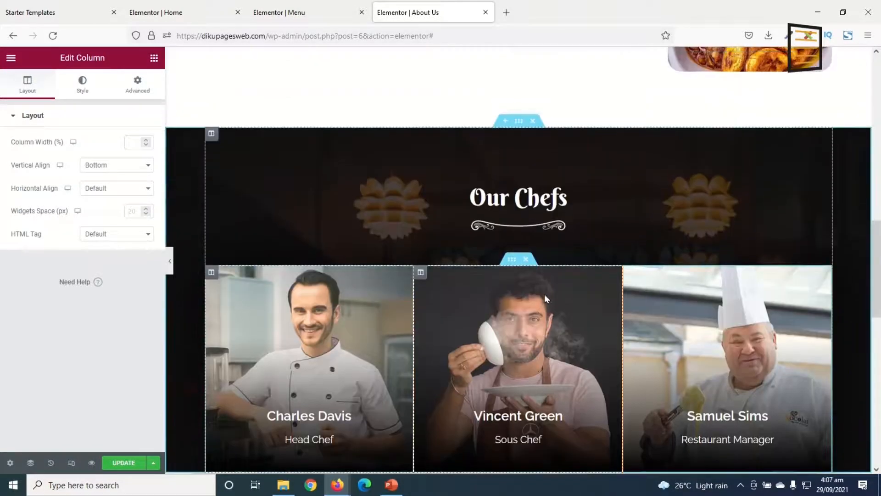
Upload the chef-1, chef-2 and chef-3 photos and set chef-1 as the Head Chef card's background image
{"action": "scroll", "coordinate": [542, 326], "scroll_direction": "down", "scroll_amount": 3}
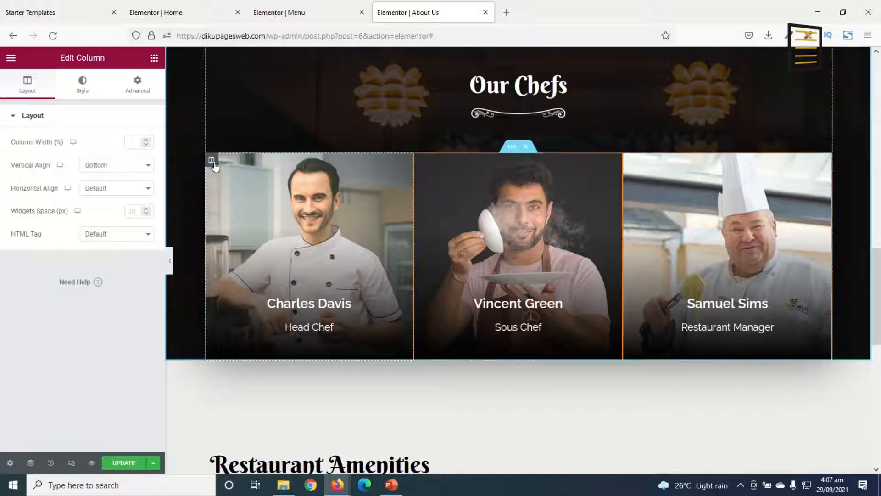
{"action": "left_click", "coordinate": [83, 90]}
{"action": "left_click", "coordinate": [79, 240]}
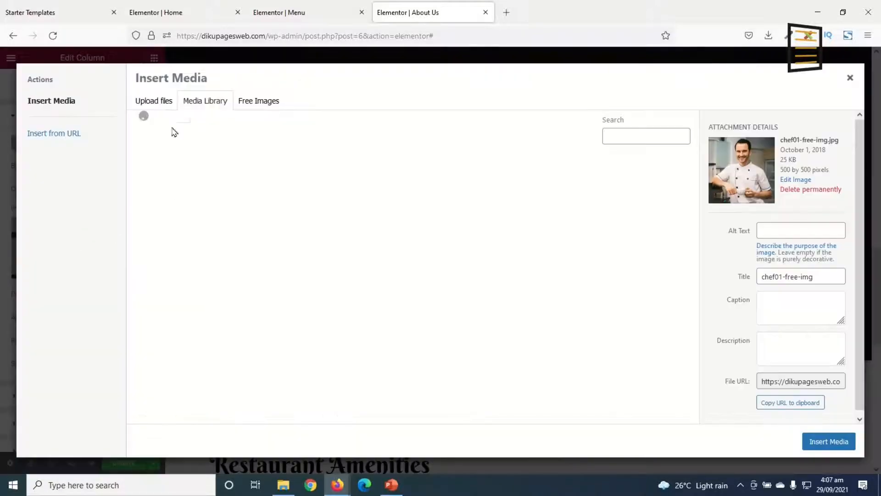
{"action": "left_click", "coordinate": [153, 110]}
{"action": "left_click", "coordinate": [495, 266]}
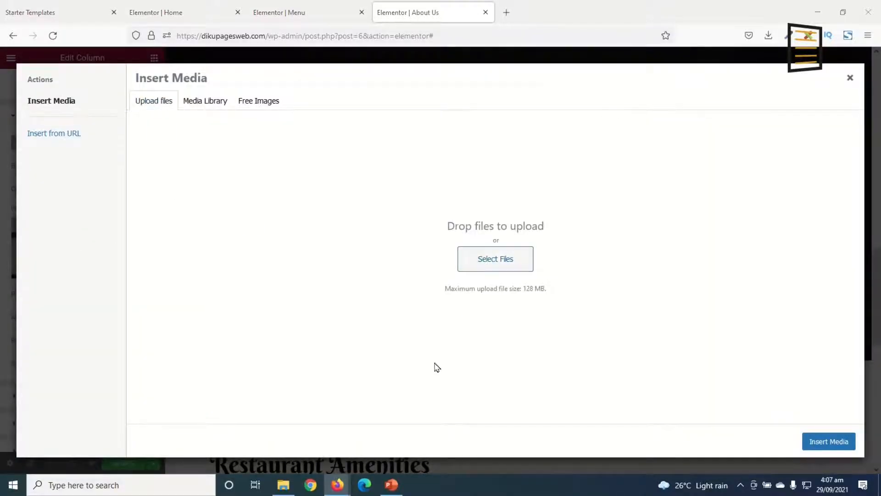
{"action": "left_click", "coordinate": [255, 175]}
{"action": "left_click", "coordinate": [307, 177], "text": "ctrl"}
{"action": "left_click", "coordinate": [383, 170], "text": "ctrl"}
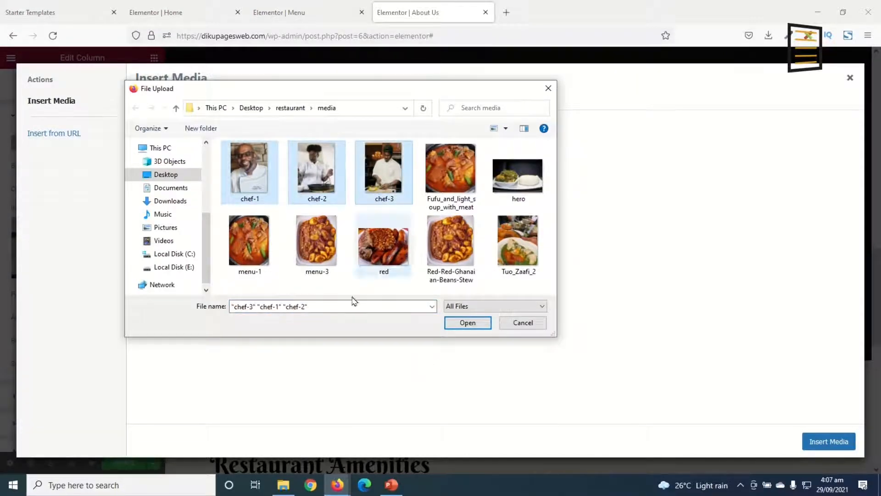
{"action": "left_click", "coordinate": [468, 322]}
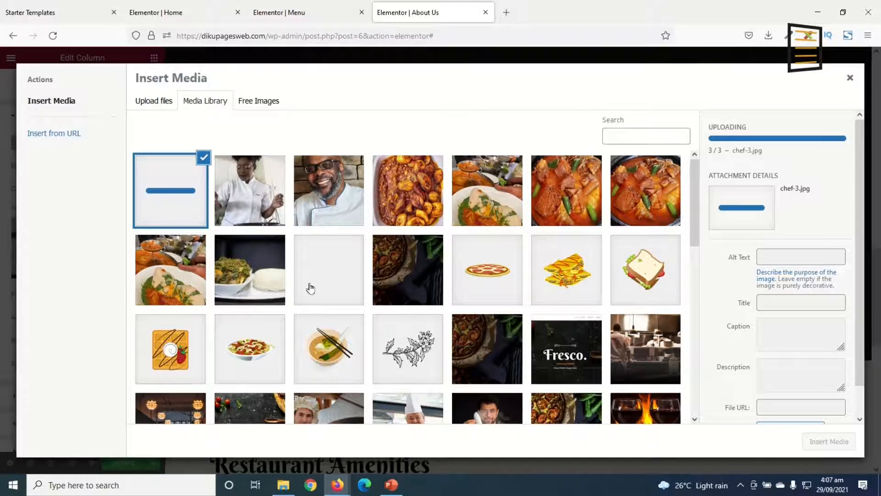
{"action": "left_click", "coordinate": [829, 441]}
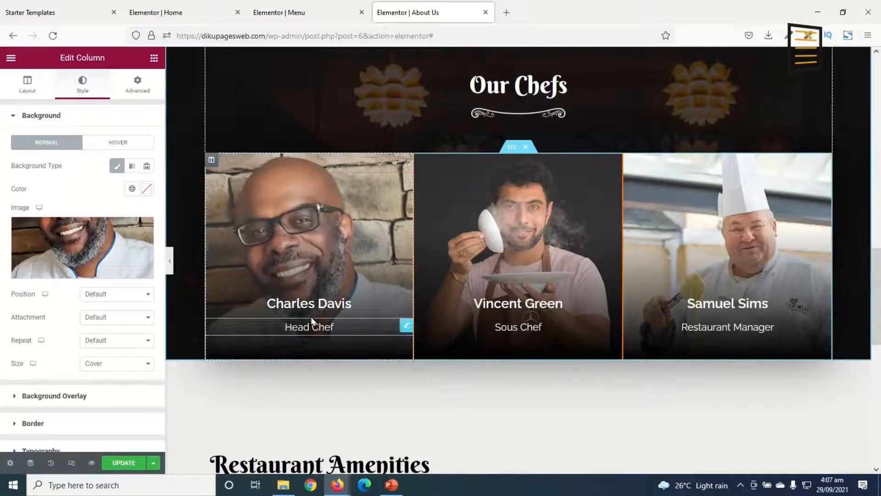
Replace the Head Chef card's name heading with the restaurant's own head chef's full name
{"action": "left_click", "coordinate": [317, 304]}
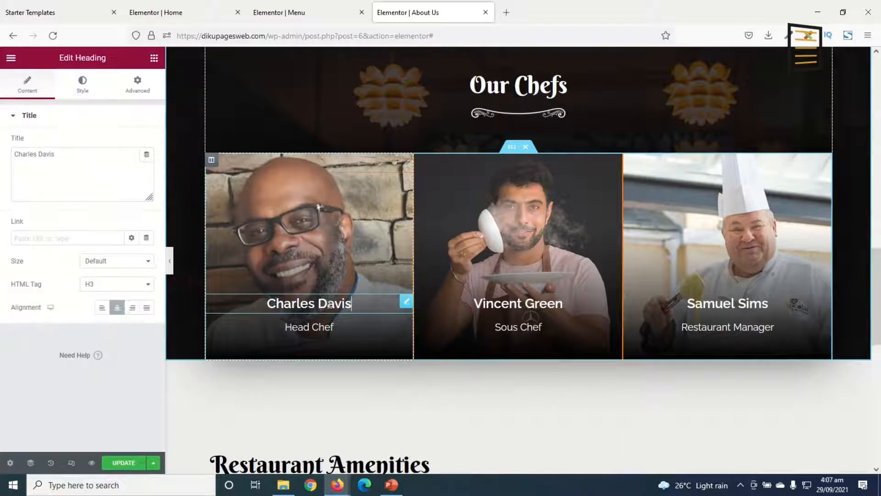
{"action": "left_click_drag", "start_coordinate": [351, 303], "coordinate": [266, 303]}
{"action": "type", "text": "s"}
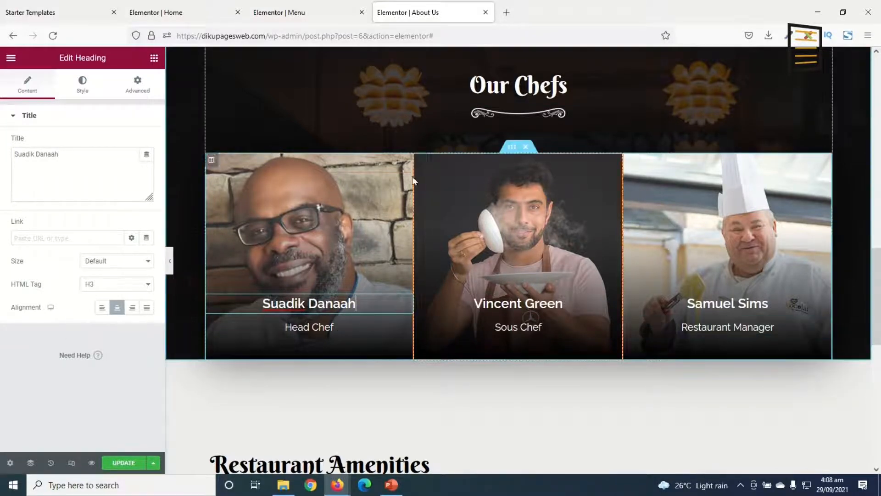
Give the Sous Chef card the chef-2 background and the Restaurant Manager card chef-3, and replace both cards' names with the staff members' names
{"action": "left_click", "coordinate": [420, 161]}
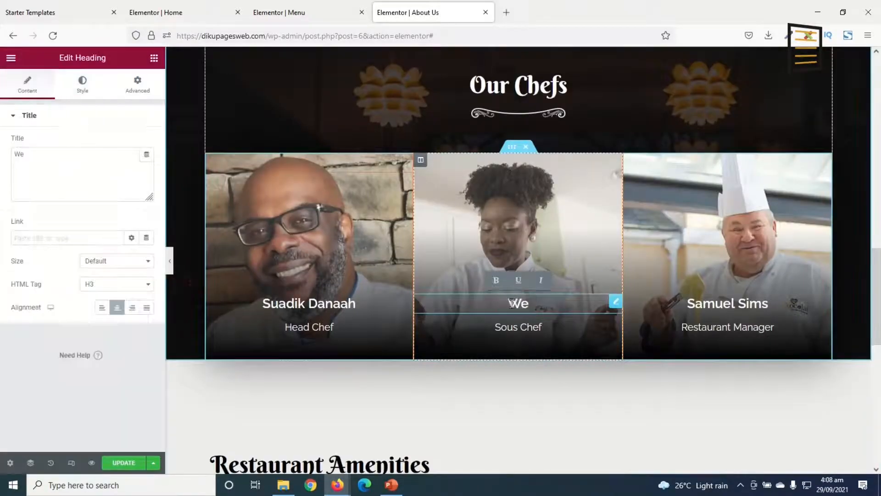
{"action": "left_click", "coordinate": [630, 159]}
{"action": "left_click", "coordinate": [82, 85]}
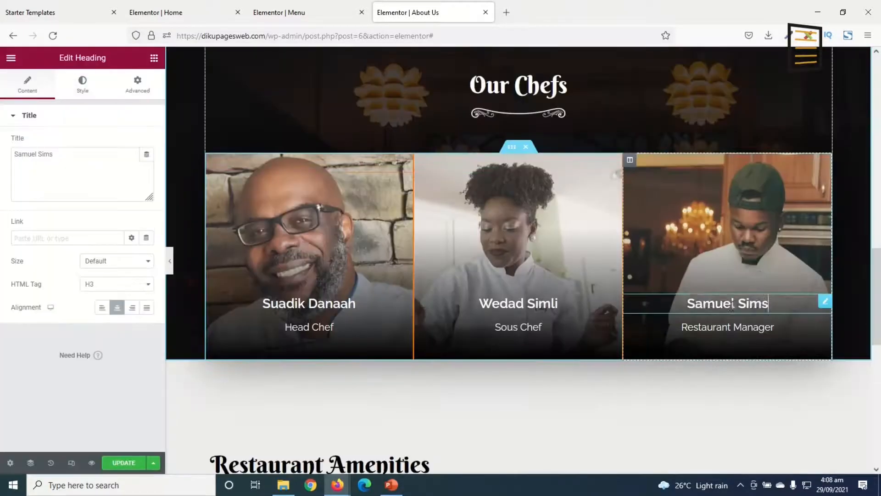
{"action": "key", "text": "ctrl+a"}
{"action": "type", "text": "Baba A"}
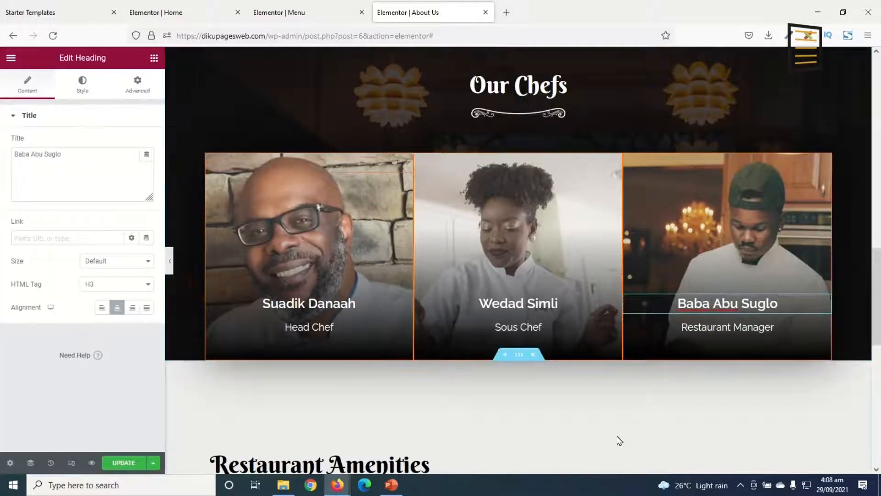
Check the Our Chefs section and the Restaurant Amenities items Free WiFi, Smoking Zone, Live Music and Parking
{"action": "scroll", "coordinate": [557, 417], "scroll_direction": "up", "scroll_amount": 3}
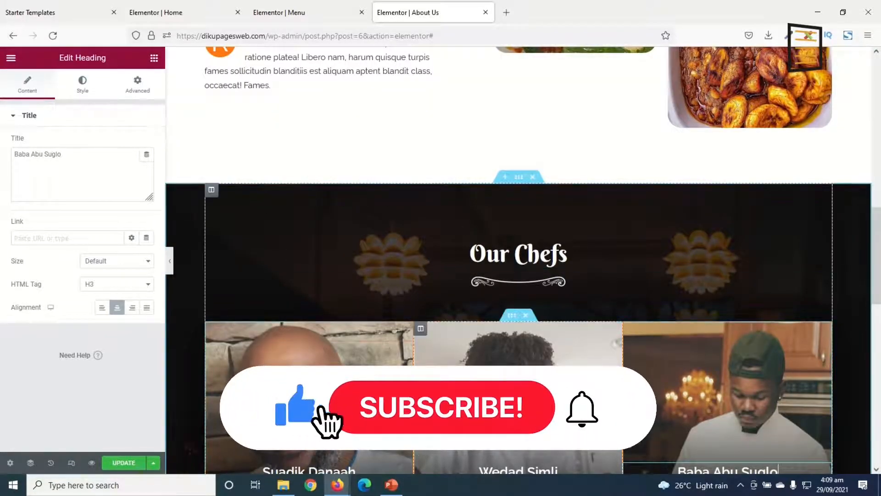
{"action": "scroll", "coordinate": [442, 305], "scroll_direction": "down", "scroll_amount": 2}
{"action": "scroll", "coordinate": [442, 306], "scroll_direction": "up", "scroll_amount": 1}
{"action": "scroll", "coordinate": [441, 305], "scroll_direction": "down", "scroll_amount": 5}
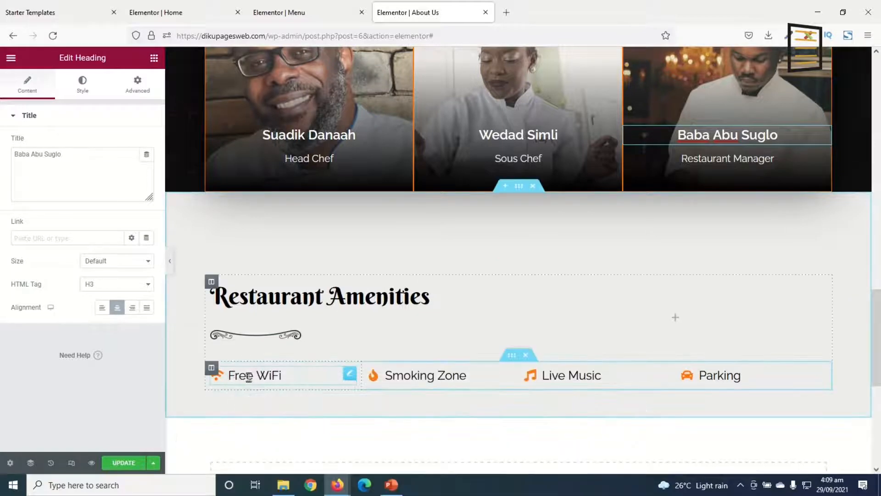
{"action": "left_click", "coordinate": [248, 375]}
{"action": "left_click", "coordinate": [438, 376]}
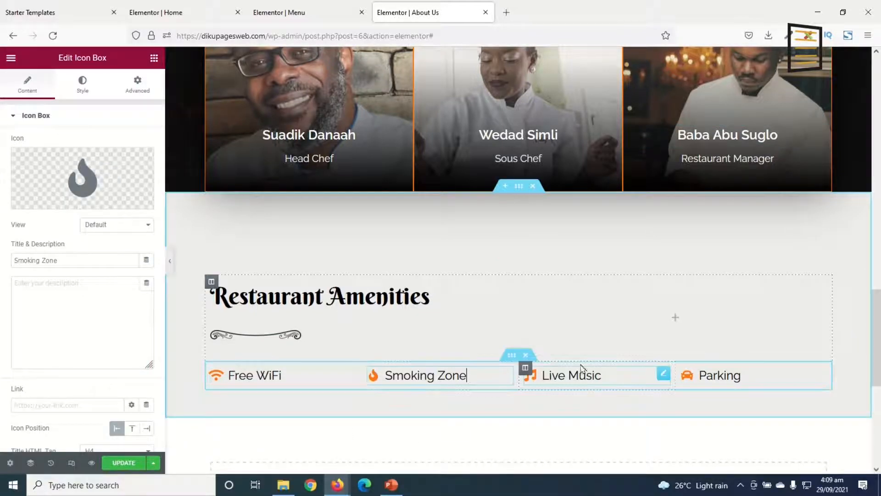
{"action": "left_click", "coordinate": [600, 379]}
{"action": "left_click", "coordinate": [728, 376]}
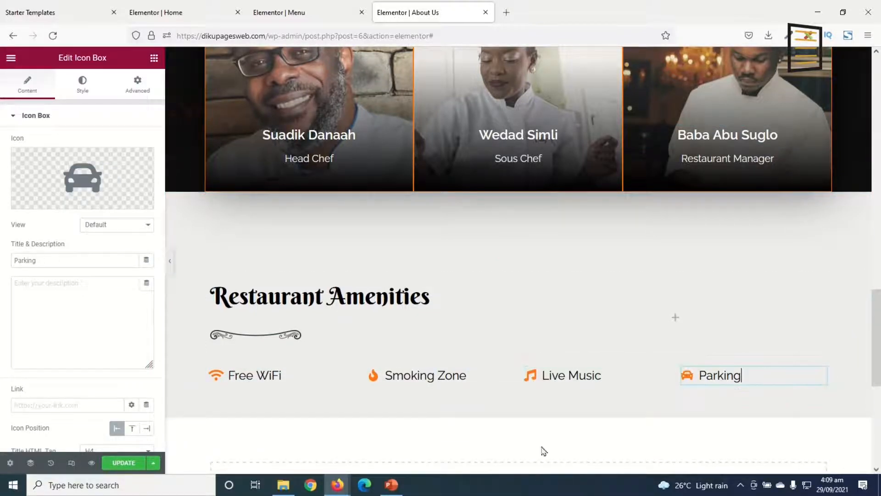
Update the About Us page and preview it from the banner to the Our Chefs section
{"action": "scroll", "coordinate": [550, 339], "scroll_direction": "down", "scroll_amount": 7}
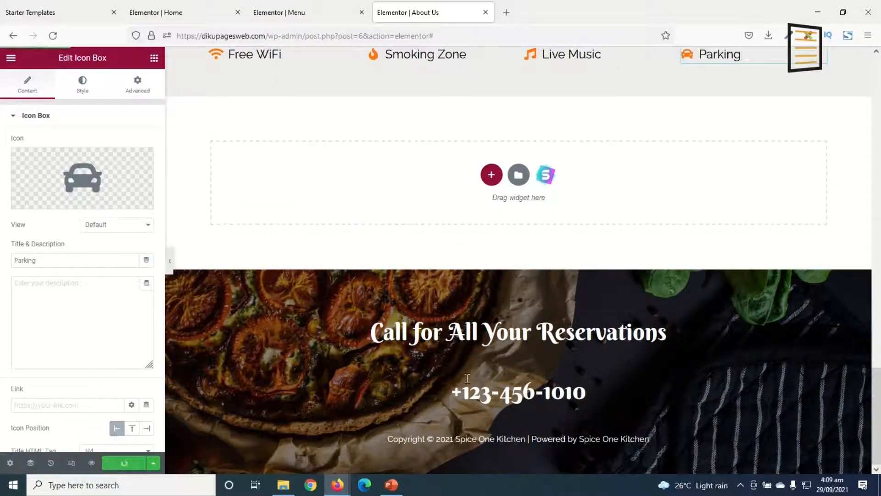
{"action": "left_click", "coordinate": [92, 464]}
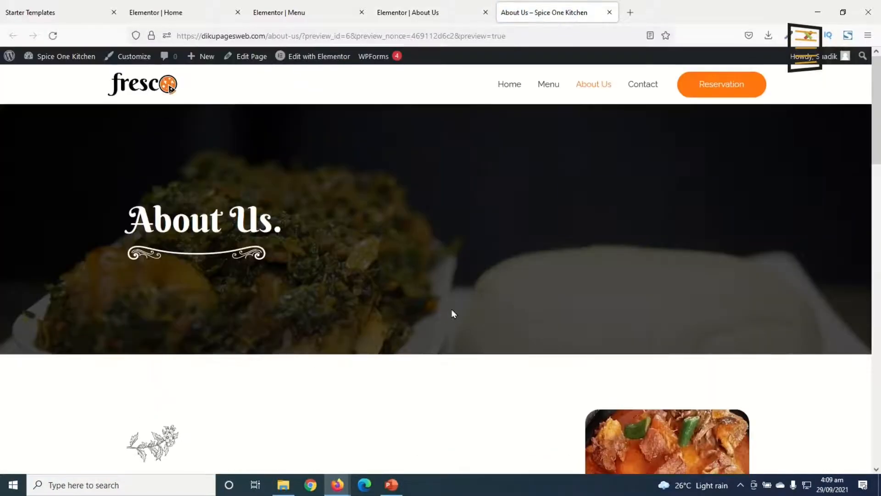
{"action": "scroll", "coordinate": [510, 272], "scroll_direction": "down", "scroll_amount": 10}
{"action": "scroll", "coordinate": [526, 269], "scroll_direction": "down", "scroll_amount": 10}
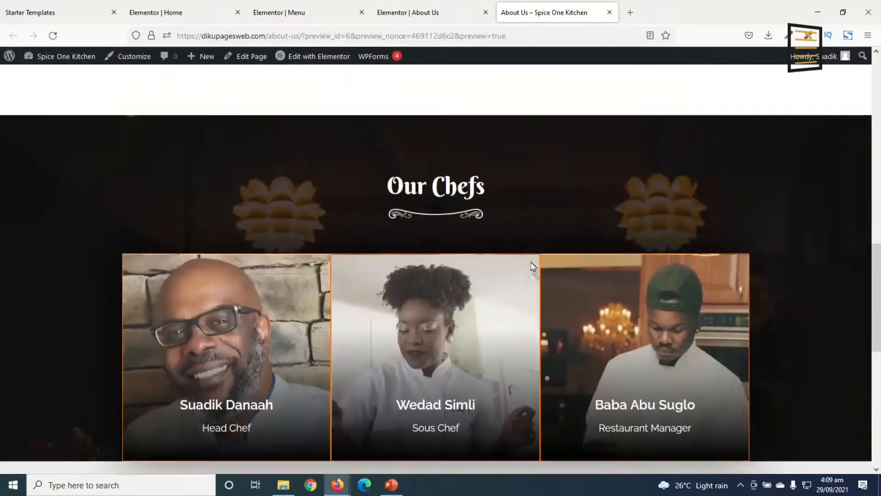
{"action": "scroll", "coordinate": [541, 262], "scroll_direction": "up", "scroll_amount": 6}
{"action": "scroll", "coordinate": [567, 232], "scroll_direction": "up", "scroll_amount": 12}
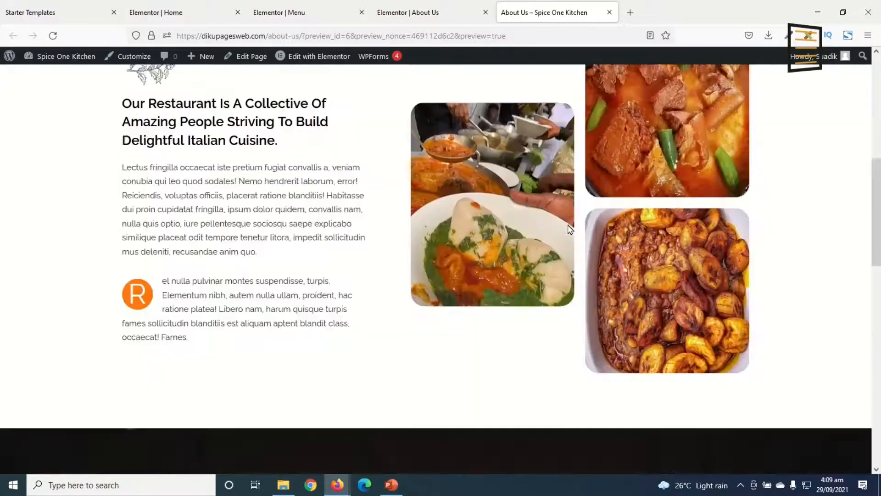
Go to the site's Contact page and close the Elementor tabs for Home, Menu and About Us
{"action": "left_click", "coordinate": [646, 88]}
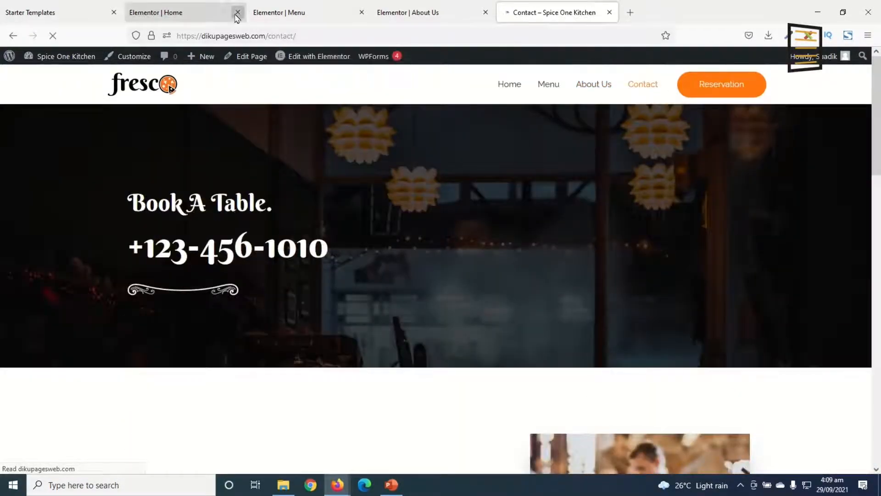
{"action": "left_click", "coordinate": [237, 12]}
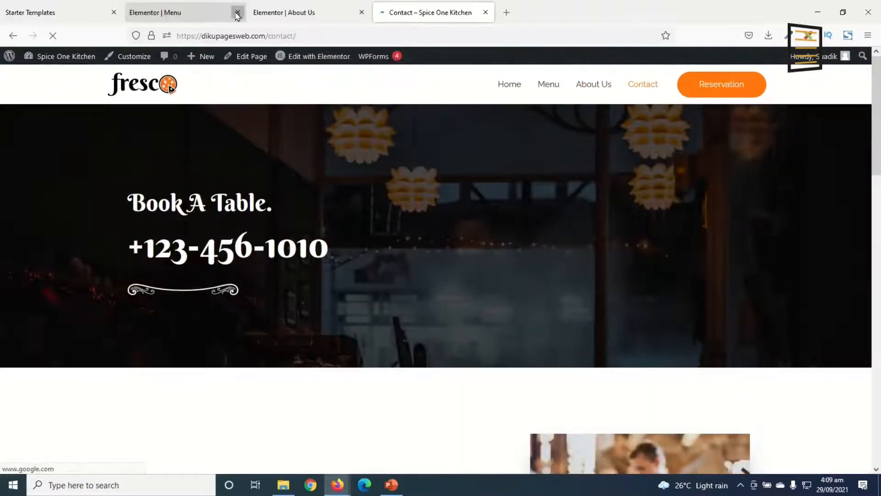
{"action": "left_click", "coordinate": [238, 12]}
{"action": "left_click", "coordinate": [238, 12]}
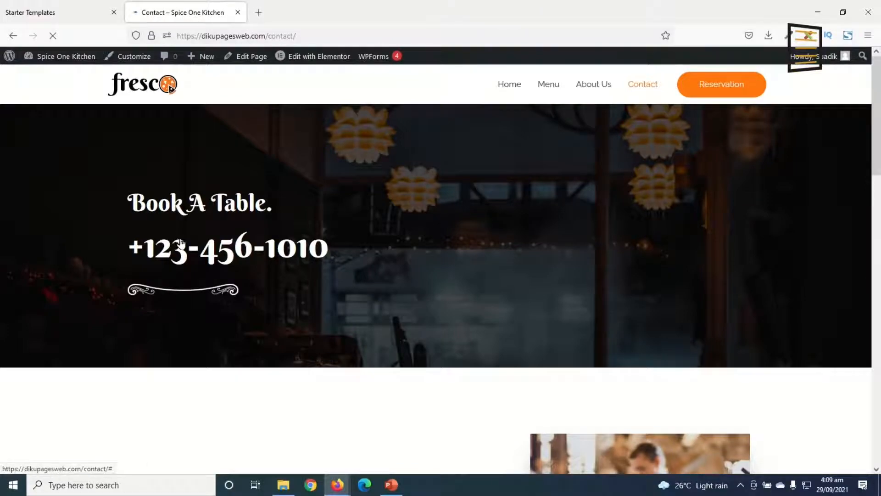
Look through the live Contact page and open it for editing in Elementor
{"action": "scroll", "coordinate": [360, 280], "scroll_direction": "down", "scroll_amount": 6}
{"action": "scroll", "coordinate": [421, 342], "scroll_direction": "down", "scroll_amount": 8}
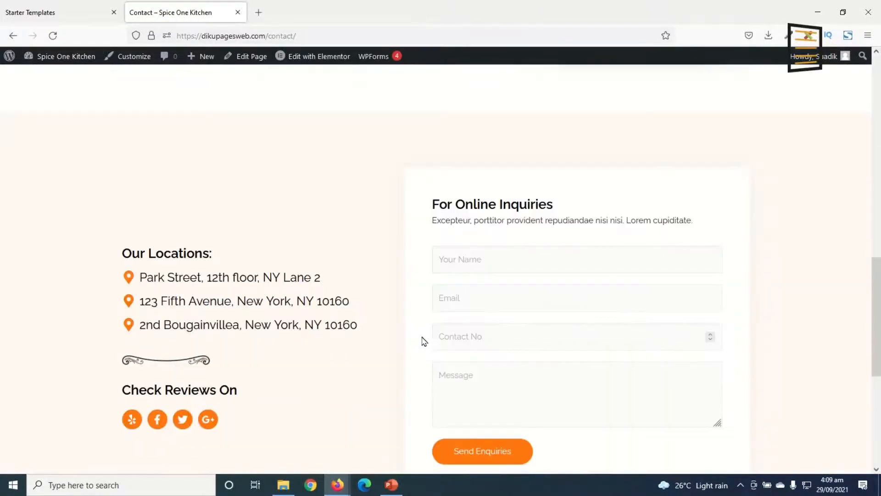
{"action": "scroll", "coordinate": [423, 344], "scroll_direction": "up", "scroll_amount": 14}
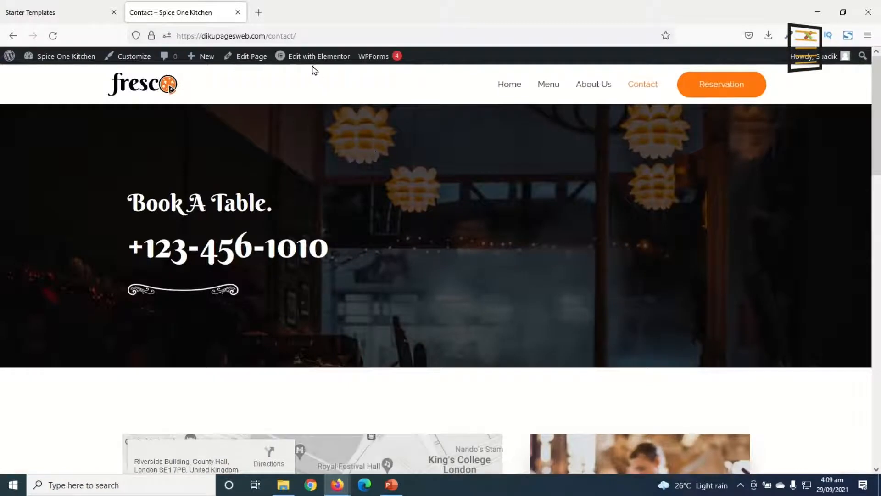
{"action": "left_click", "coordinate": [313, 57]}
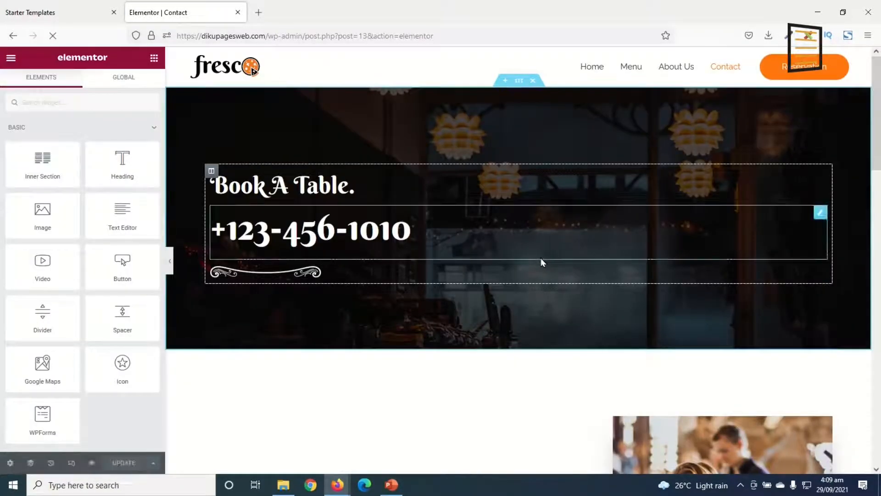
Review the Contact page layout from the Book A Table banner to Our Locations and the online inquiries form
{"action": "scroll", "coordinate": [541, 262], "scroll_direction": "down", "scroll_amount": 5}
{"action": "scroll", "coordinate": [540, 266], "scroll_direction": "down", "scroll_amount": 15}
{"action": "scroll", "coordinate": [541, 274], "scroll_direction": "up", "scroll_amount": 4}
{"action": "scroll", "coordinate": [541, 274], "scroll_direction": "up", "scroll_amount": 10}
{"action": "scroll", "coordinate": [542, 266], "scroll_direction": "down", "scroll_amount": 7}
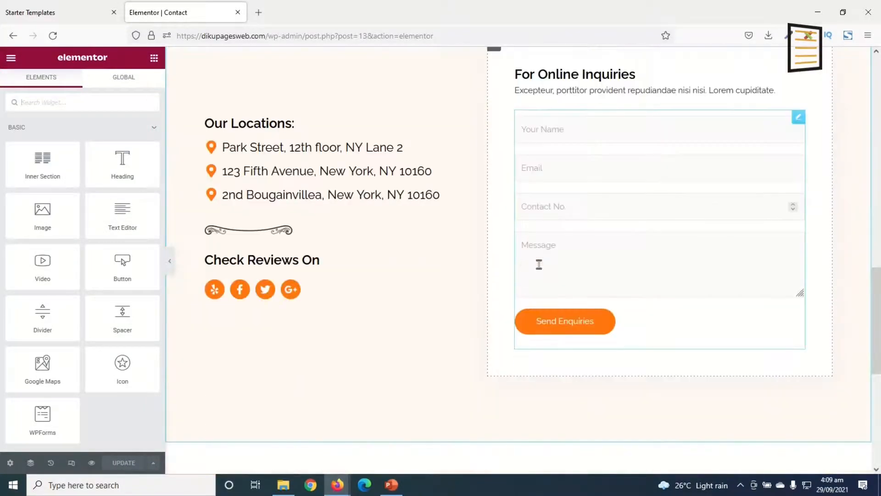
{"action": "scroll", "coordinate": [459, 291], "scroll_direction": "up", "scroll_amount": 2}
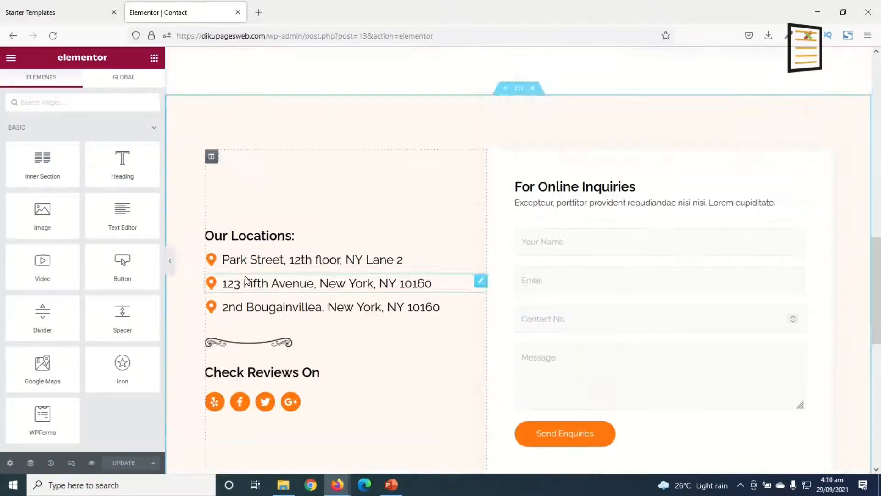
{"action": "scroll", "coordinate": [264, 252], "scroll_direction": "down", "scroll_amount": 2}
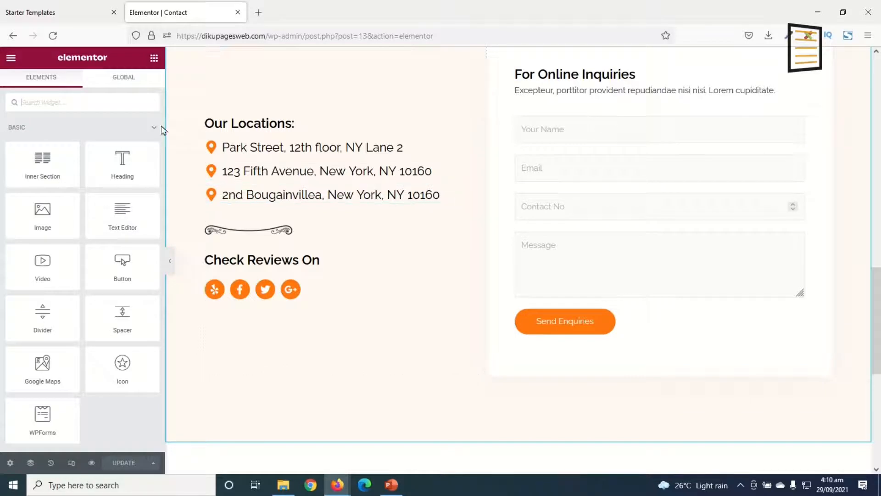
Replace the first address under Our Locations with the restaurant's own street address
{"action": "left_click", "coordinate": [276, 146]}
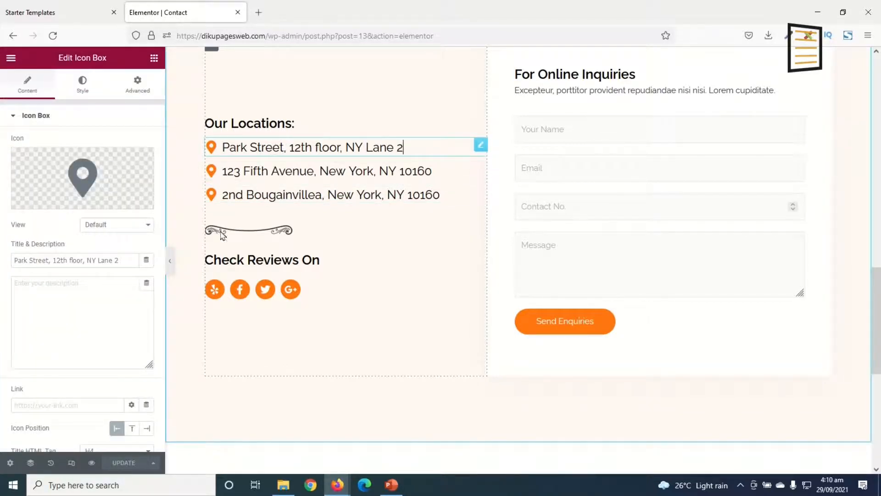
{"action": "left_click_drag", "start_coordinate": [129, 260], "coordinate": [3, 270]}
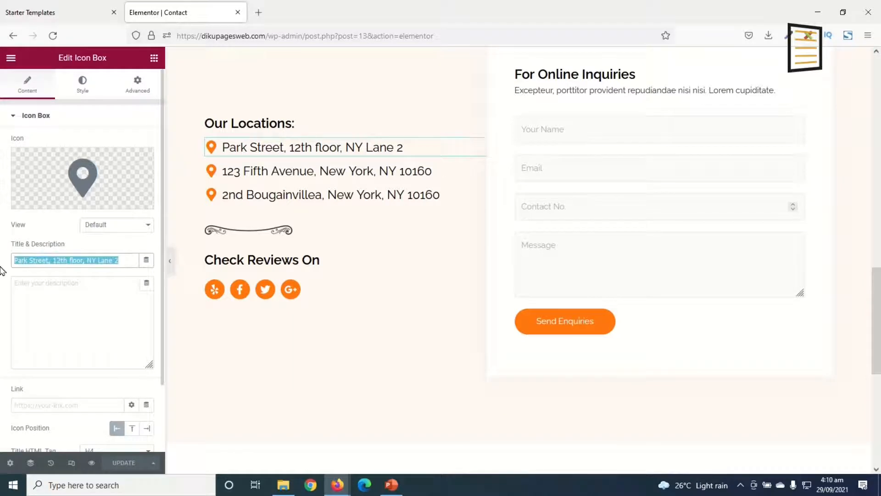
{"action": "type", "text": "Damont Street, Changli"}
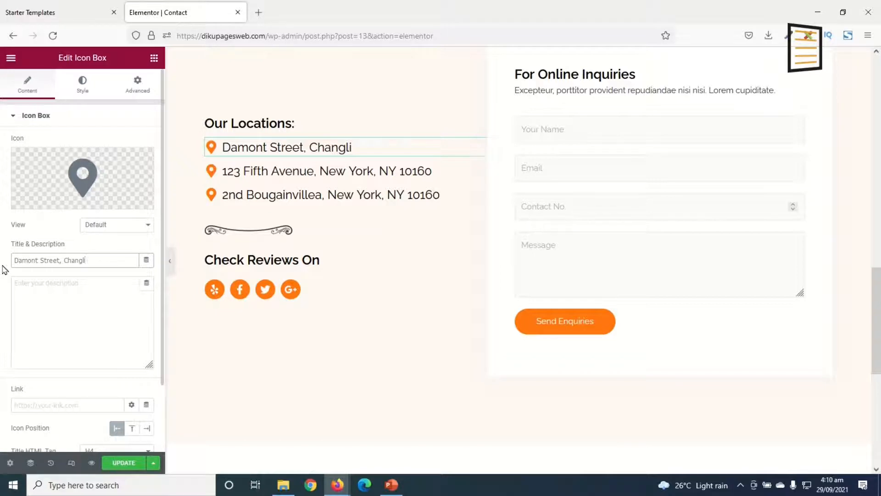
{"action": "type", "text": "ale"}
Replace the second address under Our Locations with an "Email:" entry giving the restaurant's support e-mail address
{"action": "left_click", "coordinate": [288, 173]}
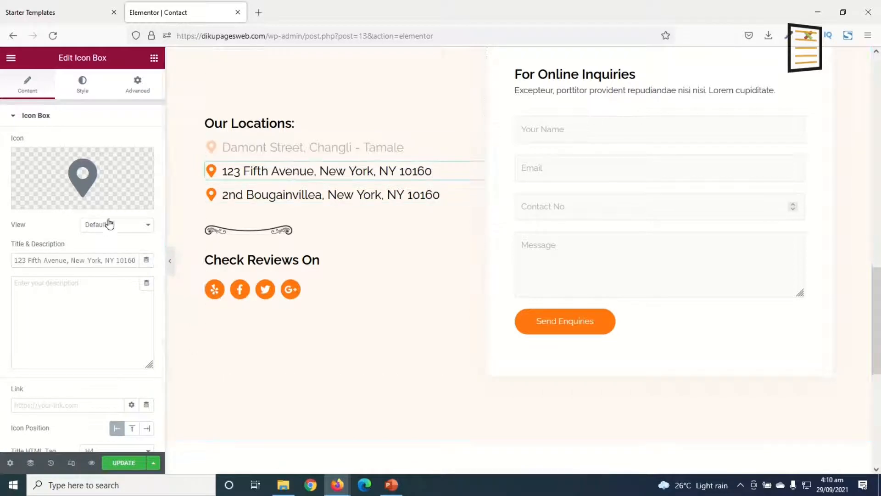
{"action": "triple_click", "coordinate": [127, 260]}
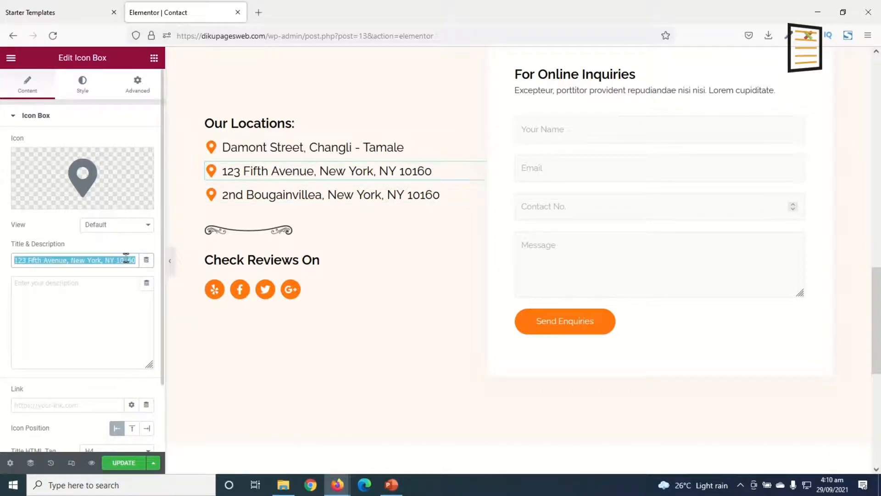
{"action": "key", "text": "BackSpace"}
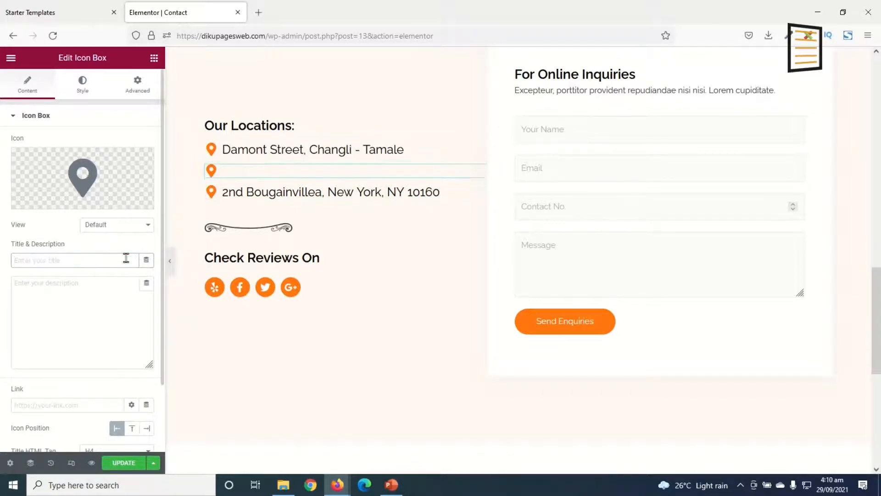
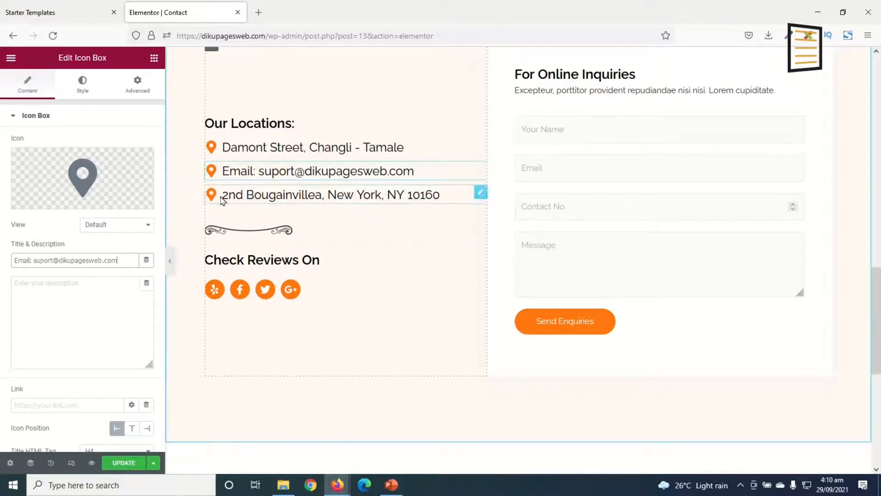
Change the email entry's icon from the map marker to the outlined Envelope from the icon library
{"action": "left_click", "coordinate": [83, 175]}
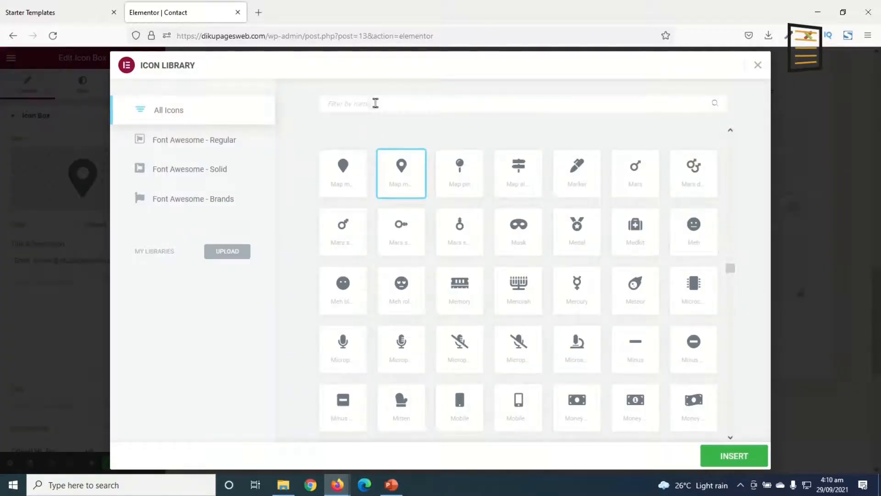
{"action": "type", "text": "eve"}
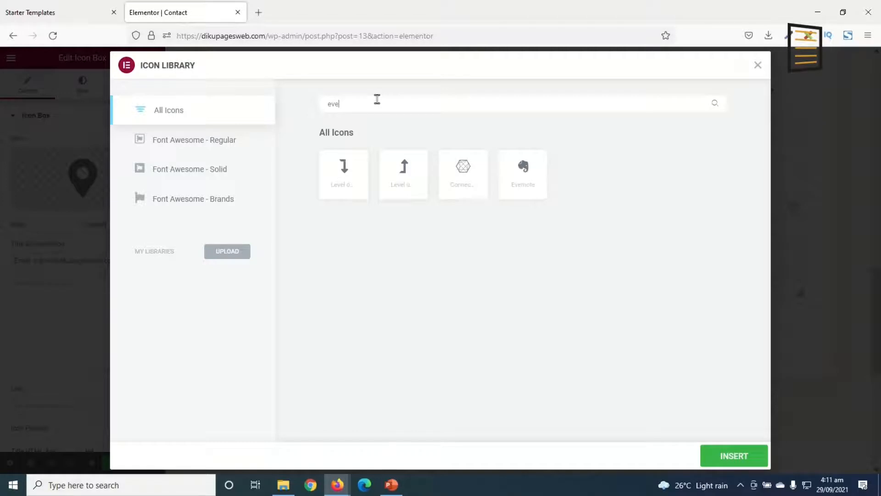
{"action": "key", "text": "BackSpace"}
{"action": "key", "text": "BackSpace"}
{"action": "type", "text": "nv"}
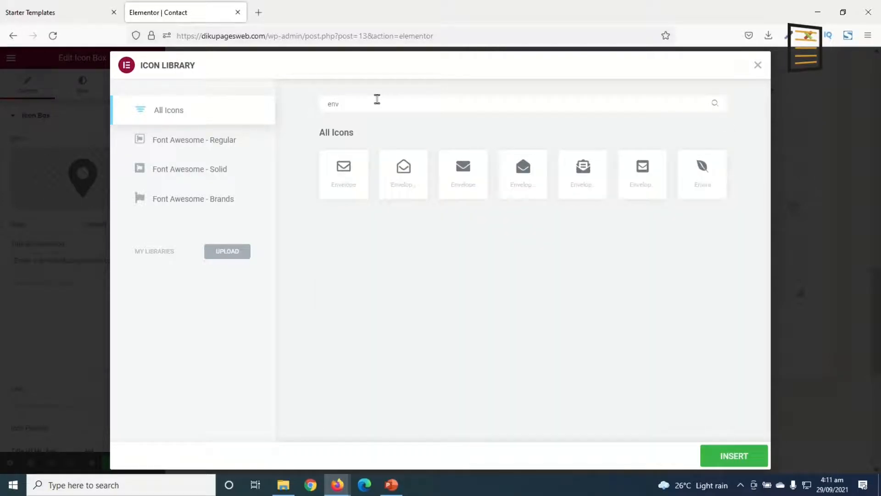
{"action": "left_click", "coordinate": [340, 179]}
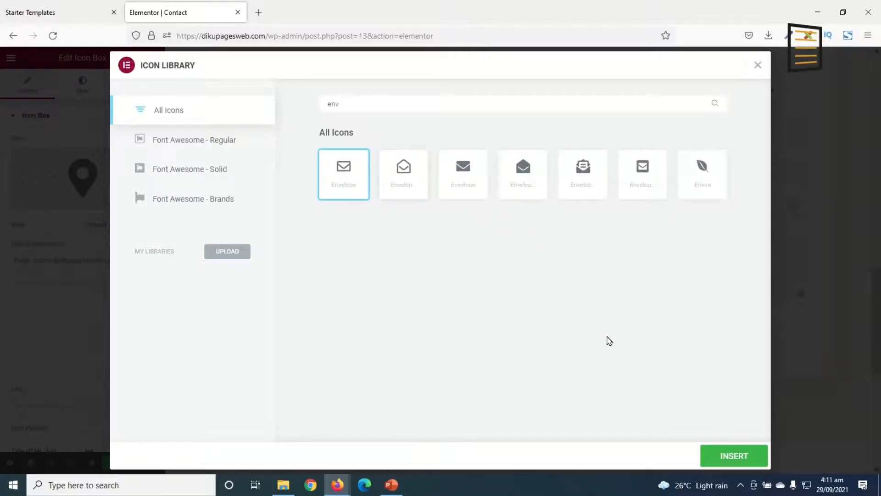
{"action": "left_click", "coordinate": [726, 457]}
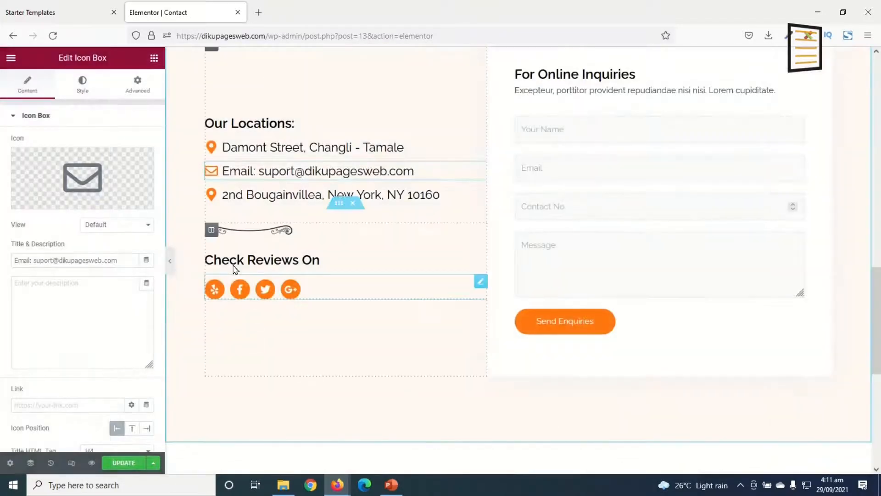
{"action": "left_click", "coordinate": [251, 191]}
{"action": "triple_click", "coordinate": [87, 259]}
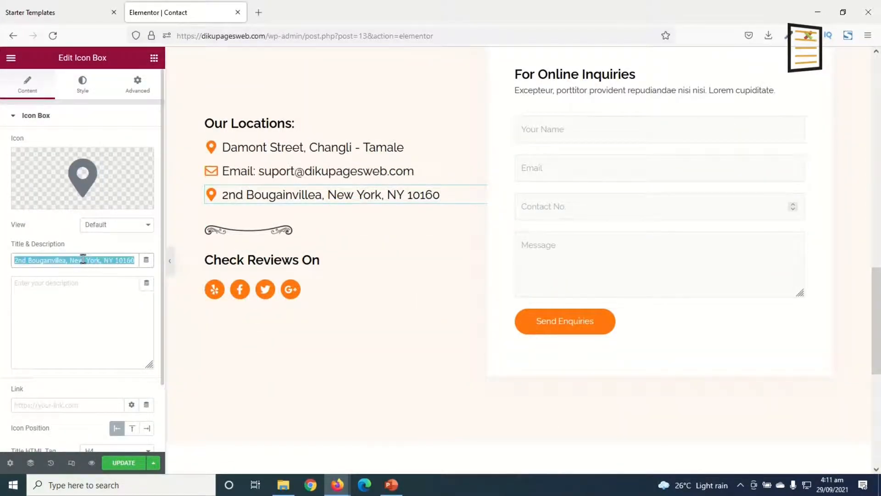
{"action": "key", "text": "BackSpace"}
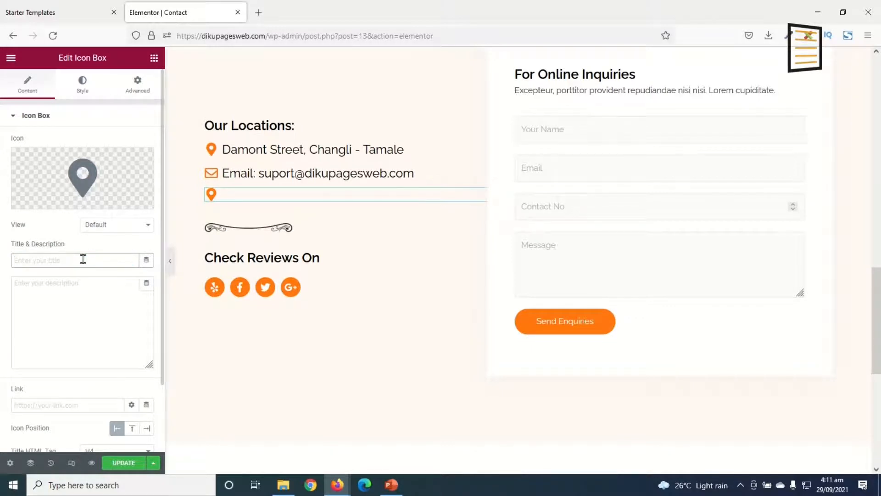
{"action": "type", "text": "Web: www.di"}
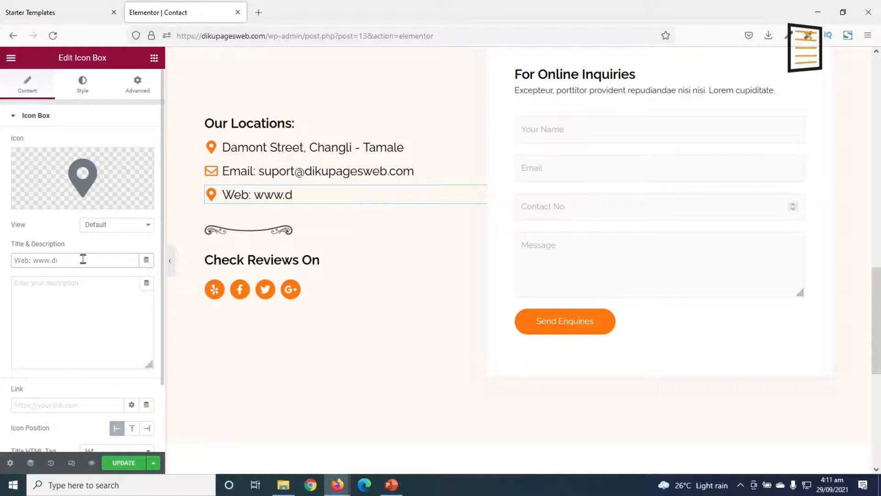
{"action": "type", "text": "kupagesweb.com"}
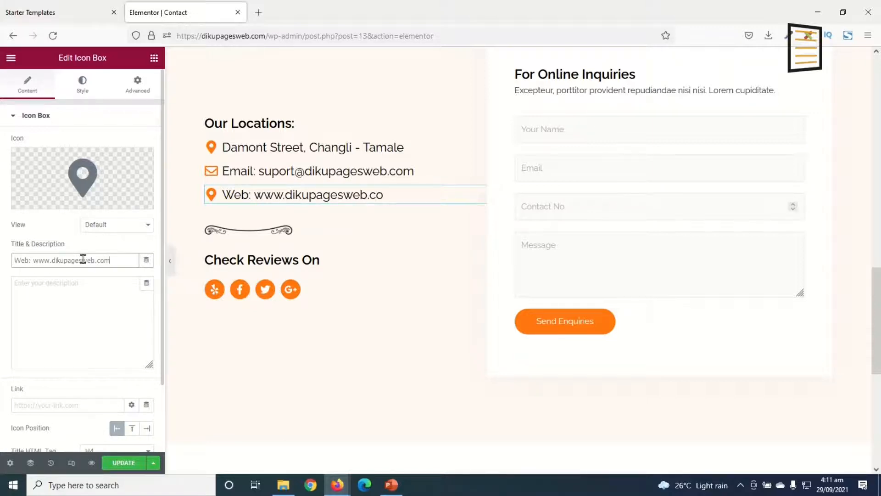
Change the web entry's icon from the map marker to the Link icon from the icon library
{"action": "left_click", "coordinate": [84, 160]}
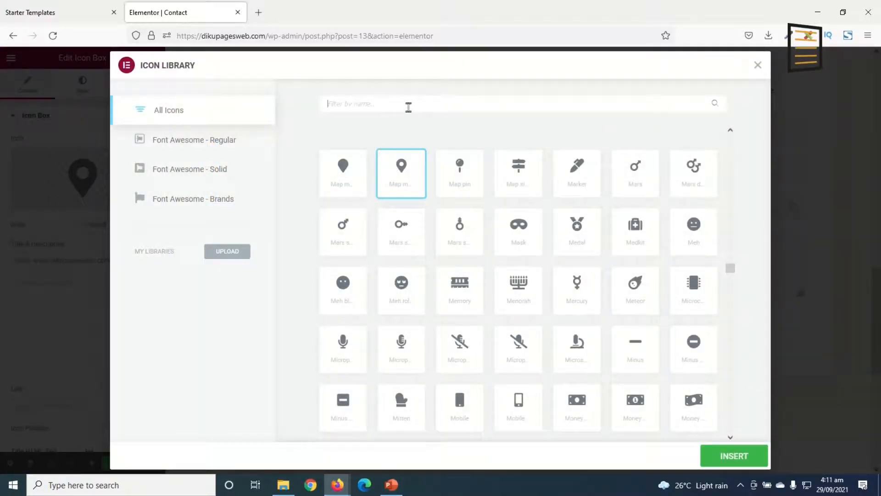
{"action": "type", "text": "link"}
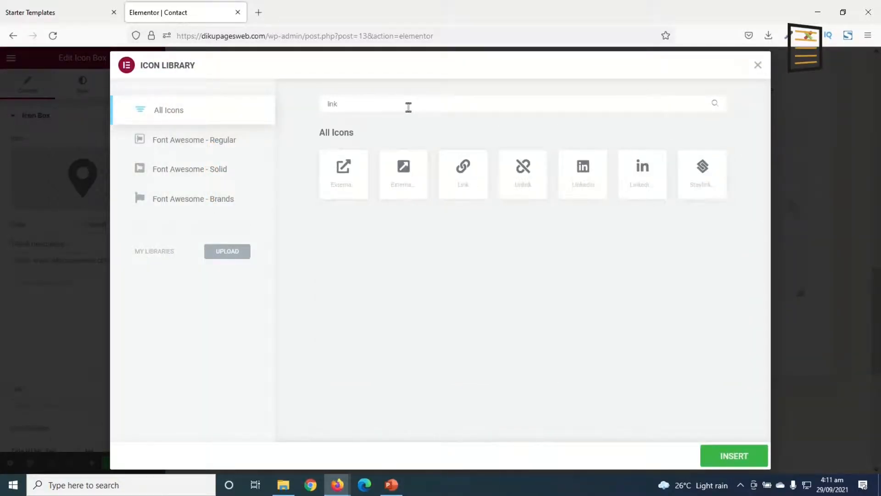
{"action": "left_click", "coordinate": [447, 179]}
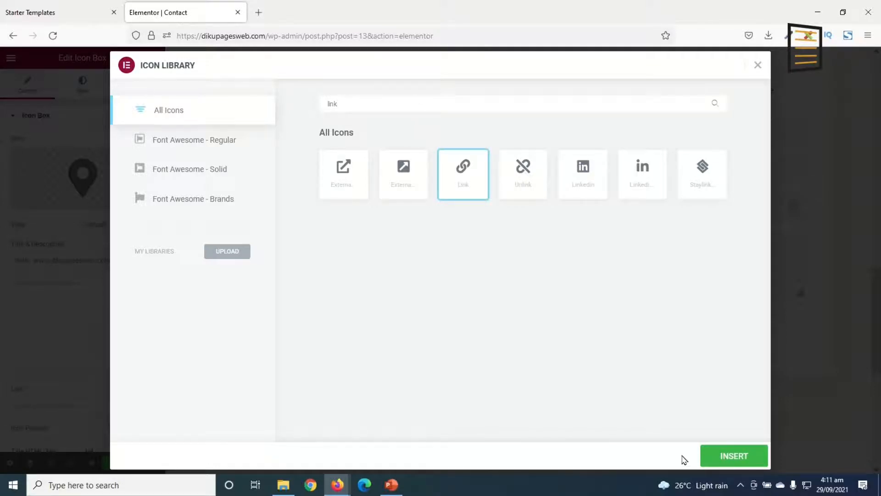
{"action": "left_click", "coordinate": [730, 456]}
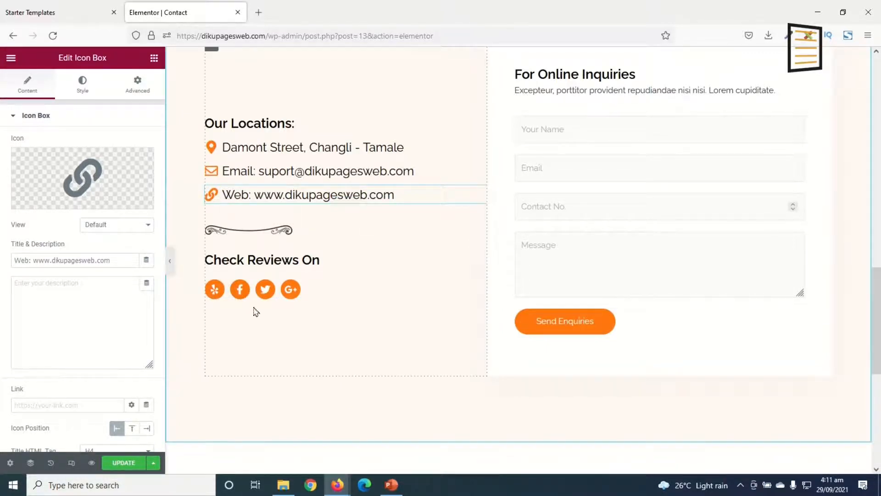
Rename the "Our Locations:" heading above the contact entries as "Address:"
{"action": "left_click", "coordinate": [248, 121]}
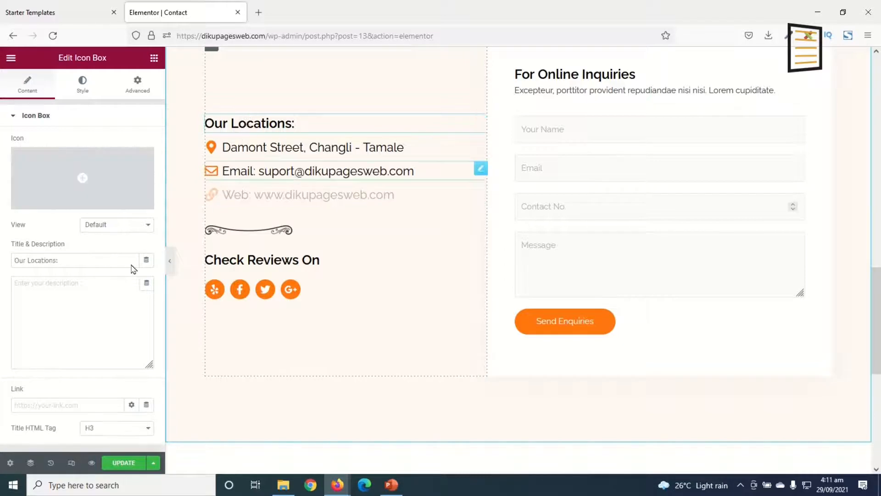
{"action": "left_click_drag", "start_coordinate": [102, 260], "coordinate": [1, 265]}
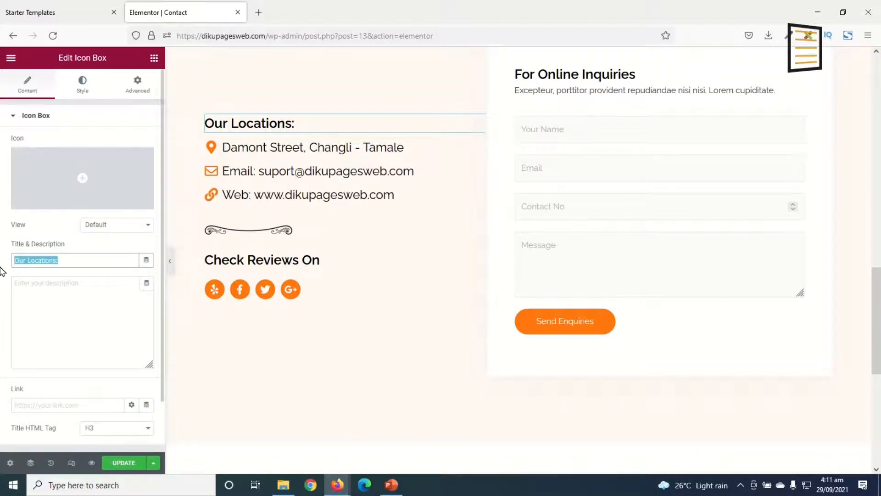
{"action": "type", "text": "Addres"}
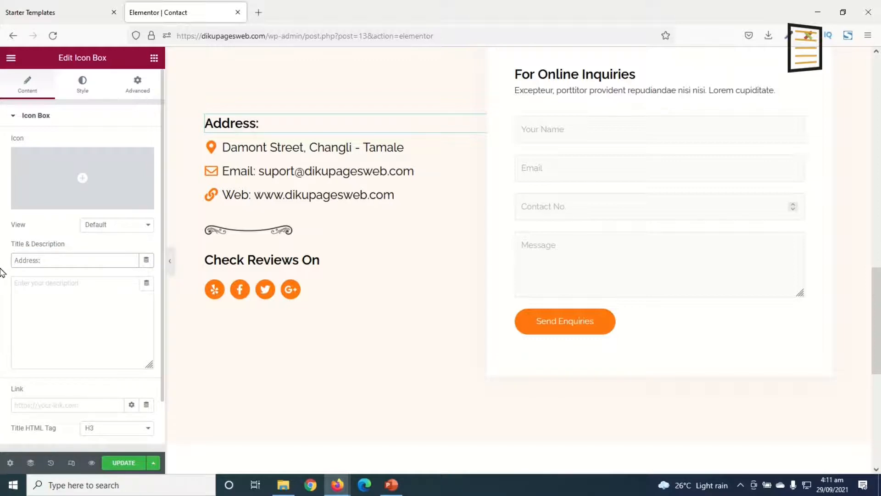
{"action": "left_click", "coordinate": [626, 132]}
{"action": "left_click", "coordinate": [593, 171]}
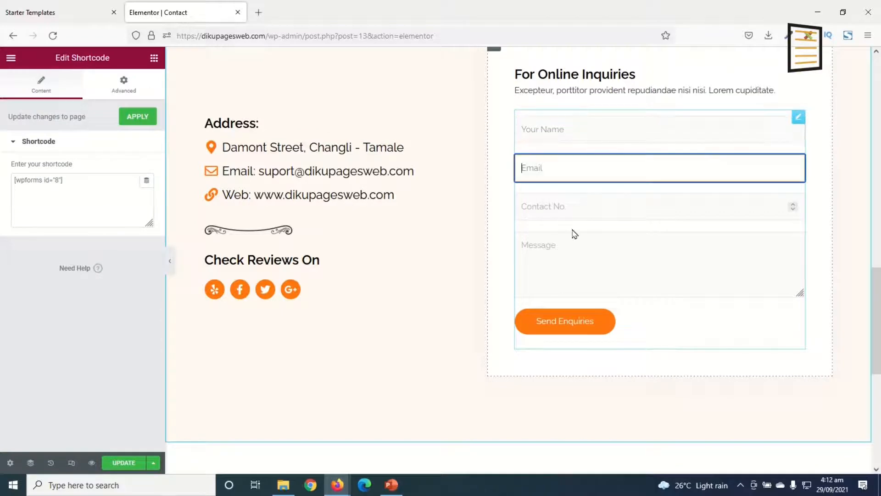
{"action": "scroll", "coordinate": [678, 317], "scroll_direction": "down", "scroll_amount": 10}
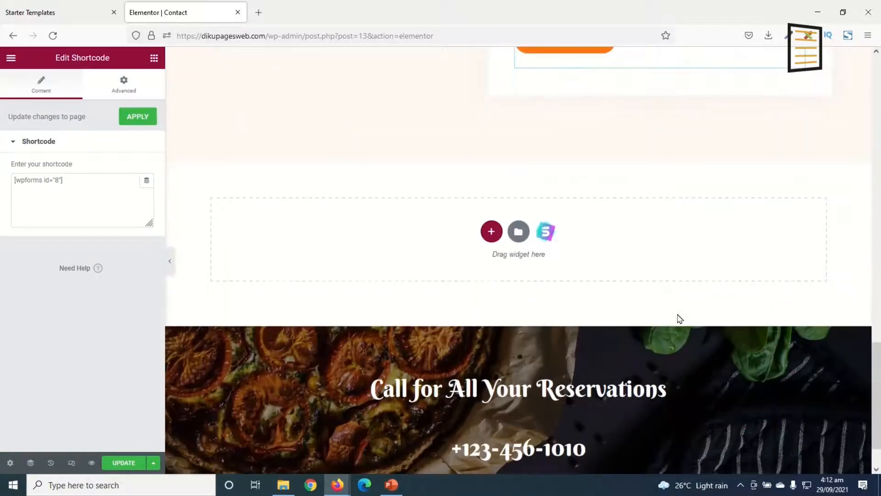
Set the location of the Google map beside the Hours box to "Changli, Tamale"
{"action": "scroll", "coordinate": [452, 375], "scroll_direction": "up", "scroll_amount": 1}
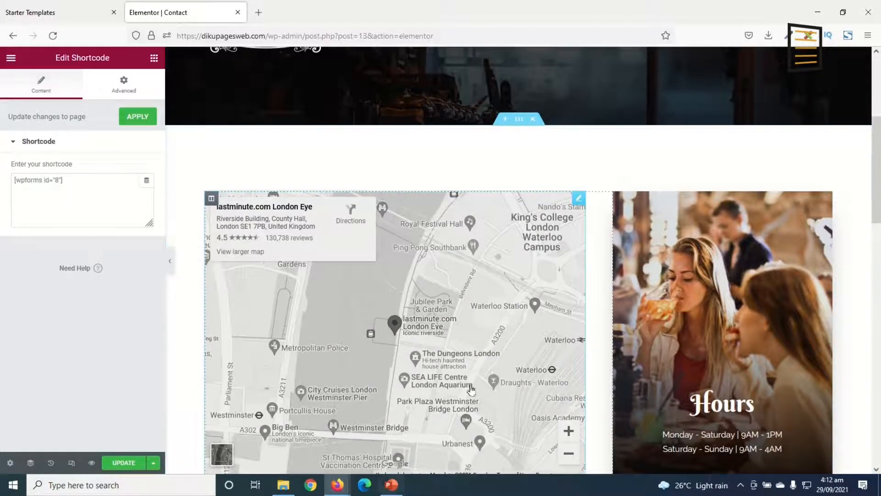
{"action": "left_click", "coordinate": [579, 200]}
{"action": "triple_click", "coordinate": [50, 270]}
{"action": "left_click", "coordinate": [51, 270]}
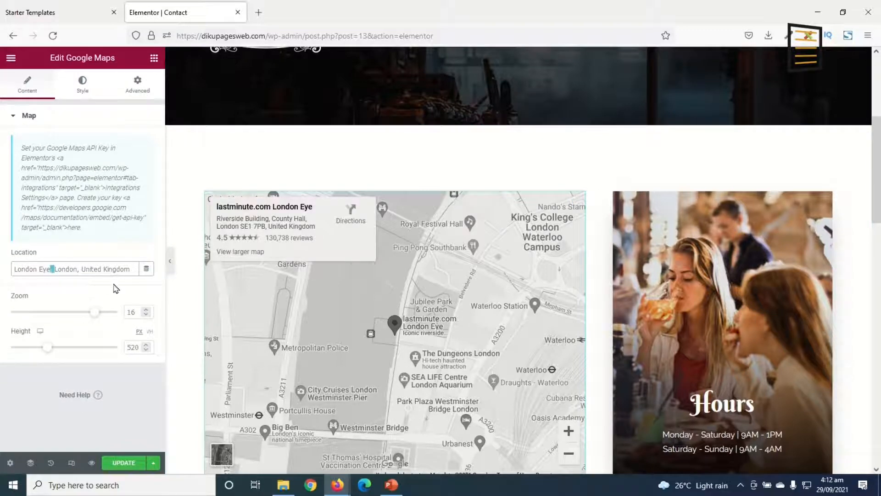
{"action": "key", "text": "ctrl+a"}
{"action": "key", "text": "BackSpace"}
{"action": "type", "text": "dhan"}
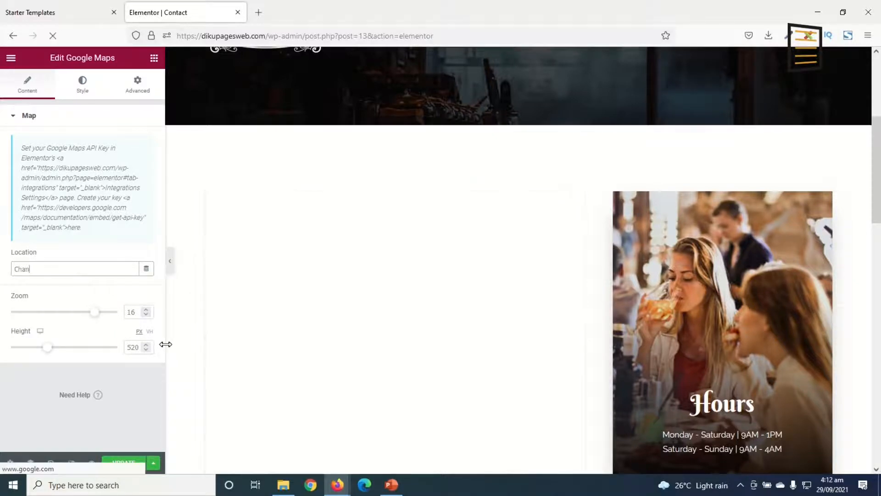
{"action": "type", "text": "gi, "}
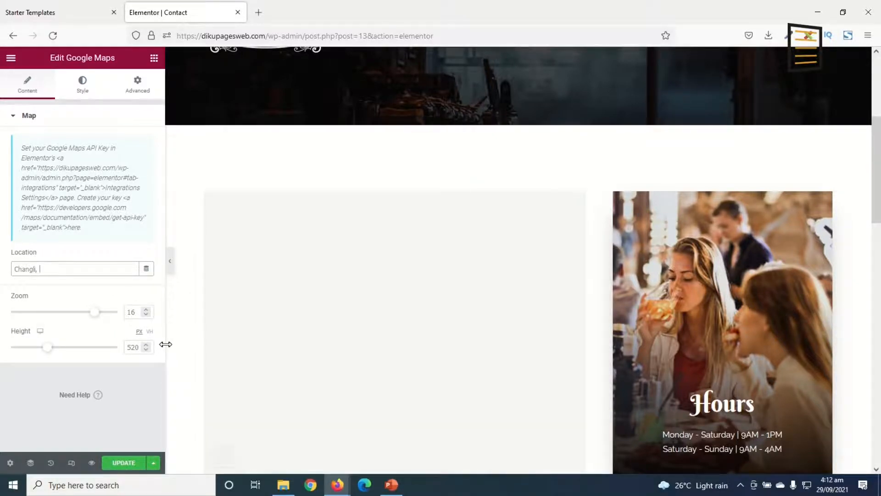
{"action": "type", "text": "Tamale"}
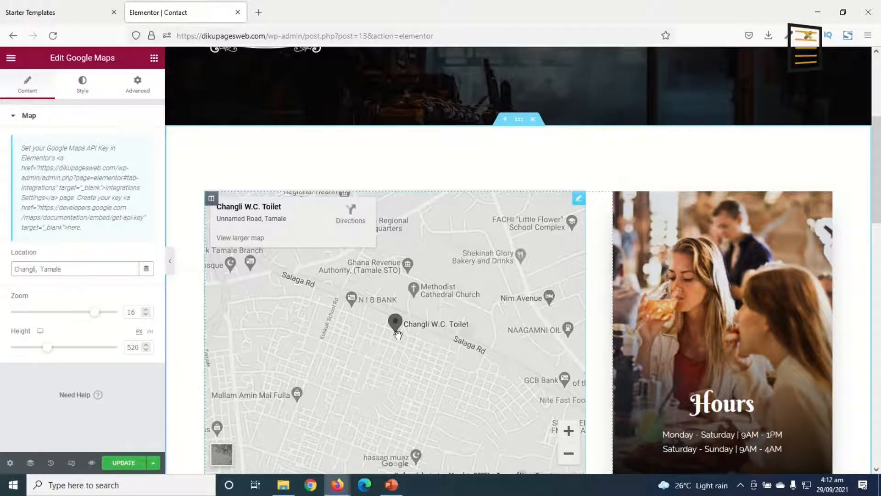
Review the Contact page around the map, the Hours box and the address section
{"action": "scroll", "coordinate": [458, 380], "scroll_direction": "up", "scroll_amount": 5}
{"action": "scroll", "coordinate": [547, 201], "scroll_direction": "down", "scroll_amount": 2}
{"action": "scroll", "coordinate": [547, 195], "scroll_direction": "down", "scroll_amount": 10}
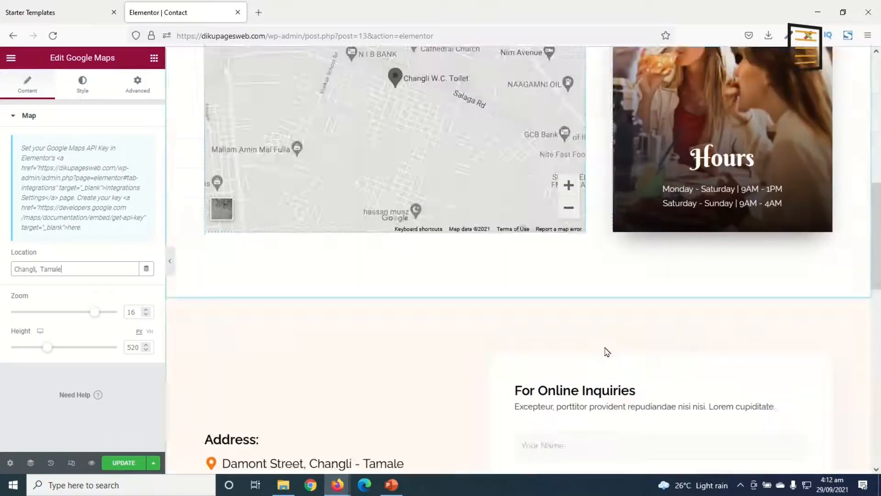
{"action": "scroll", "coordinate": [684, 311], "scroll_direction": "up", "scroll_amount": 12}
{"action": "scroll", "coordinate": [629, 258], "scroll_direction": "down", "scroll_amount": 7}
{"action": "scroll", "coordinate": [468, 281], "scroll_direction": "up", "scroll_amount": 8}
{"action": "scroll", "coordinate": [737, 404], "scroll_direction": "down", "scroll_amount": 12}
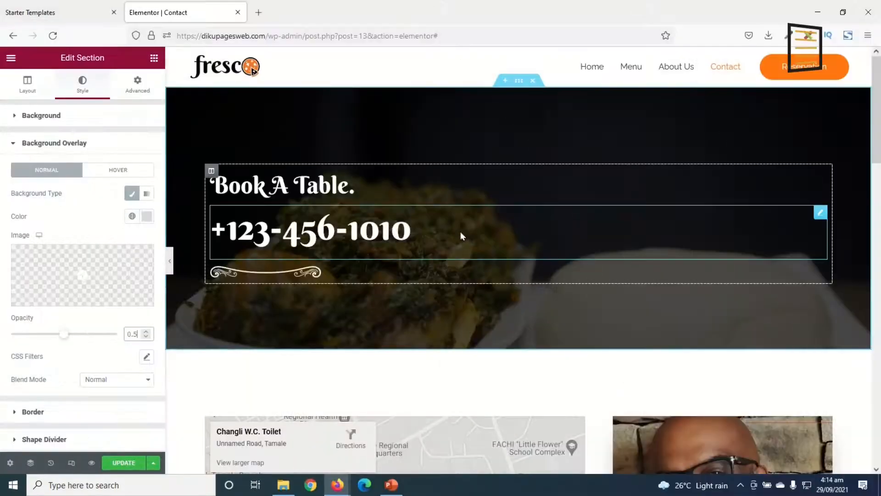
Update the Contact page and look through its preview from the Book A Table banner down to the reservations footer
{"action": "scroll", "coordinate": [463, 248], "scroll_direction": "down", "scroll_amount": 10}
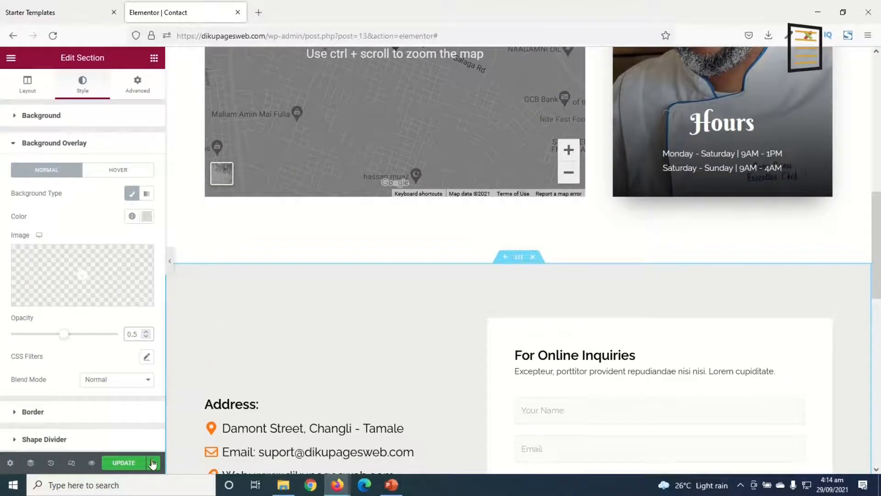
{"action": "left_click", "coordinate": [125, 463]}
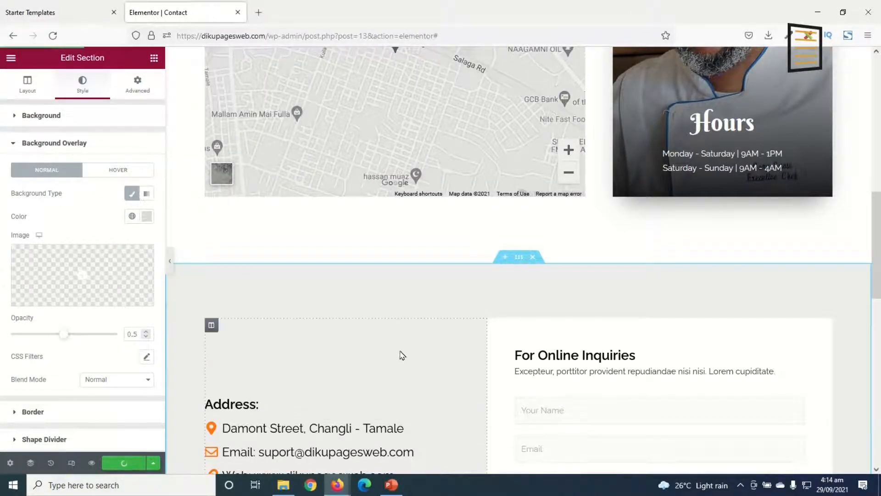
{"action": "scroll", "coordinate": [415, 349], "scroll_direction": "up", "scroll_amount": 5}
{"action": "left_click", "coordinate": [90, 462]}
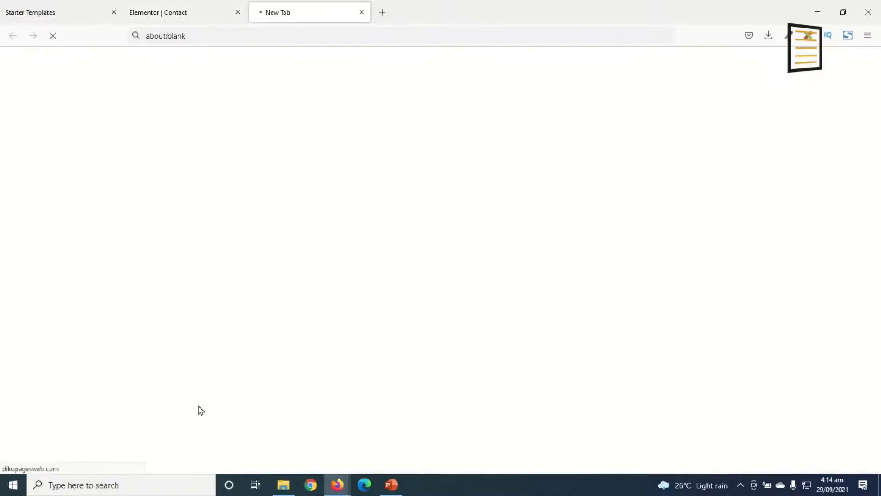
{"action": "scroll", "coordinate": [660, 234], "scroll_direction": "down", "scroll_amount": 6}
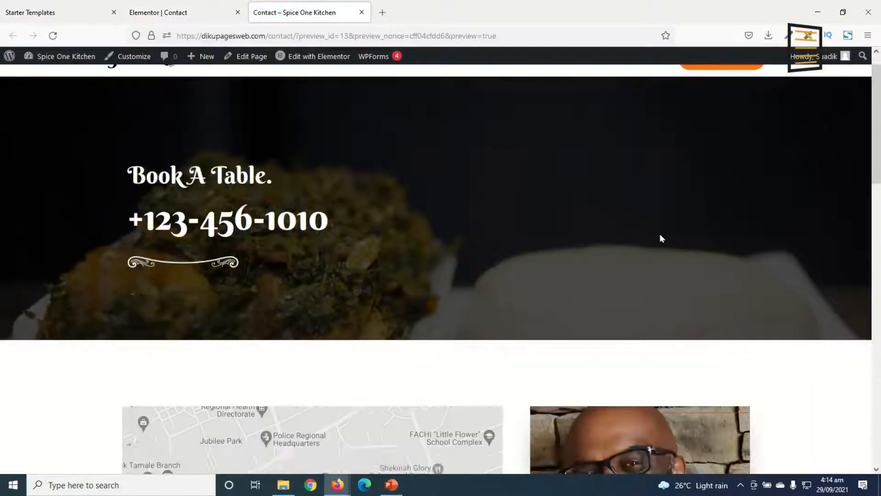
{"action": "scroll", "coordinate": [667, 239], "scroll_direction": "down", "scroll_amount": 15}
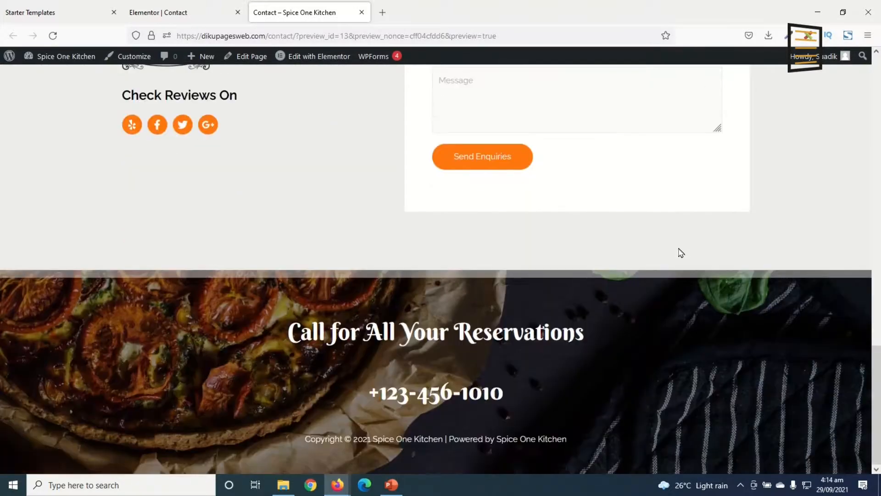
Go to the site's Home page and look through it from the hero banner down to the Happy Hours section
{"action": "key", "text": "Home"}
{"action": "left_click", "coordinate": [509, 87]}
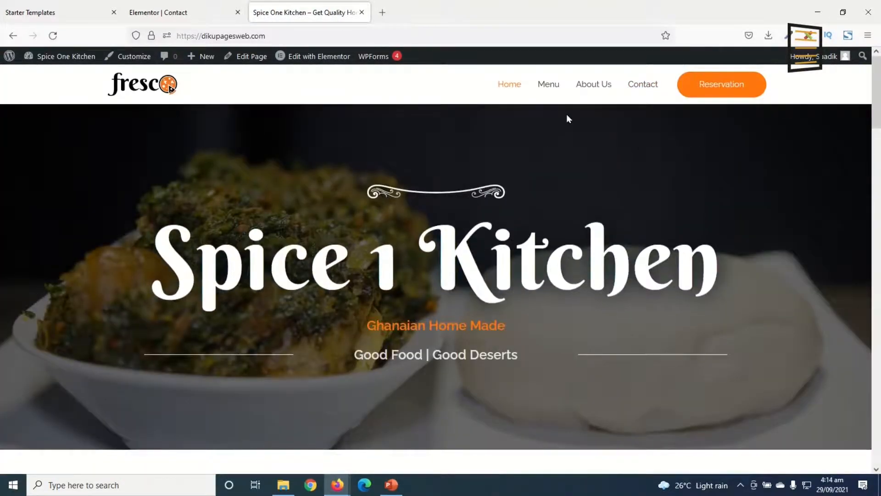
{"action": "scroll", "coordinate": [610, 181], "scroll_direction": "down", "scroll_amount": 12}
{"action": "scroll", "coordinate": [645, 241], "scroll_direction": "down", "scroll_amount": 5}
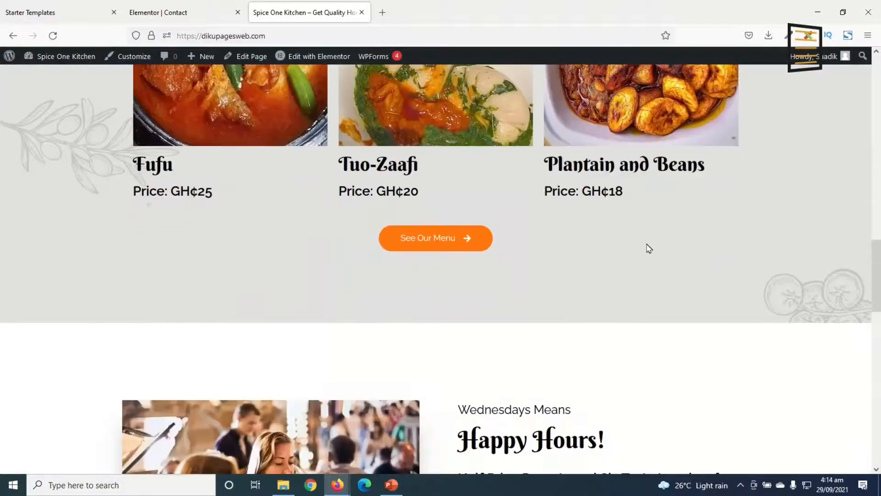
{"action": "scroll", "coordinate": [648, 244], "scroll_direction": "up", "scroll_amount": 17}
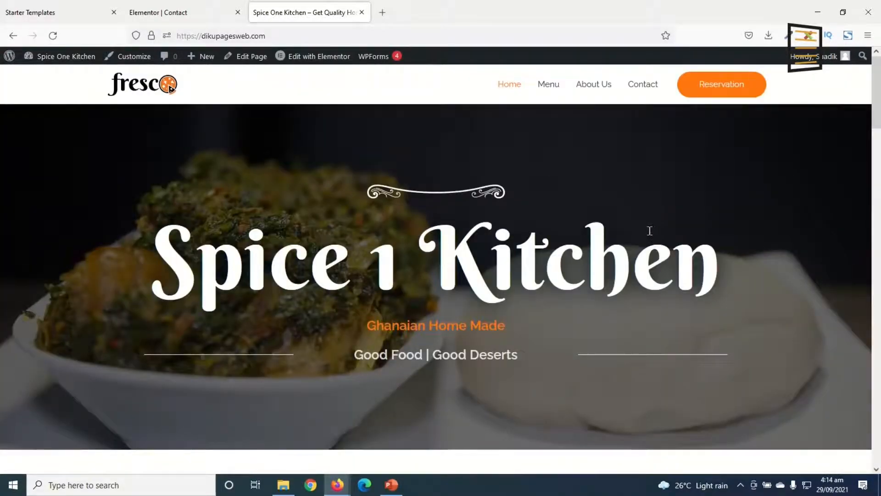
Open the Home page in the theme customizer and close the Elementor tab of the Contact page
{"action": "left_click", "coordinate": [133, 56]}
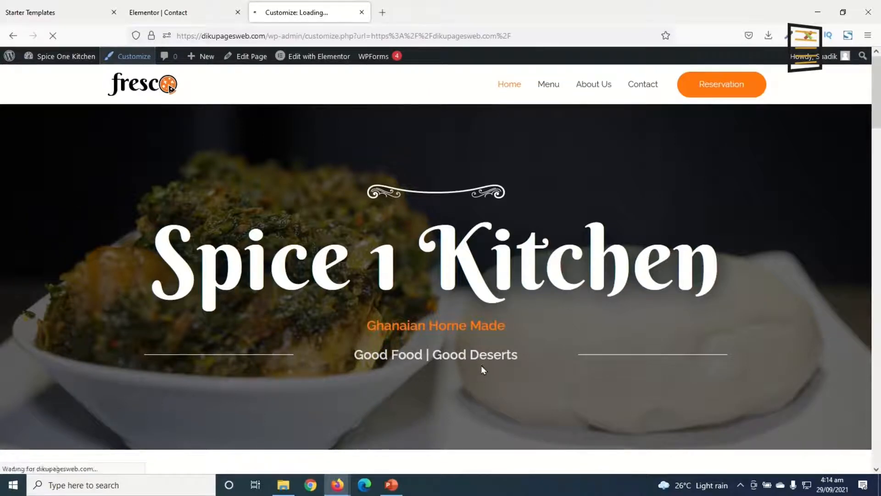
{"action": "left_click", "coordinate": [238, 13]}
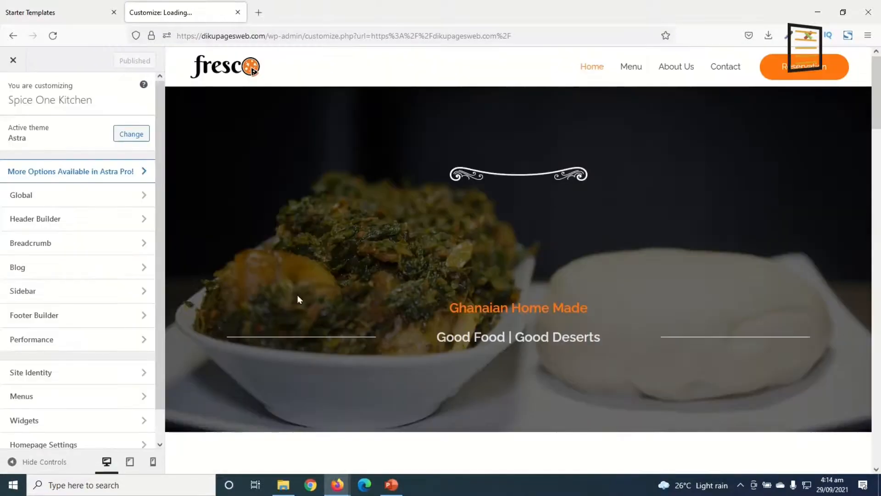
{"action": "scroll", "coordinate": [505, 202], "scroll_direction": "down", "scroll_amount": 5}
{"action": "scroll", "coordinate": [698, 343], "scroll_direction": "up", "scroll_amount": 5}
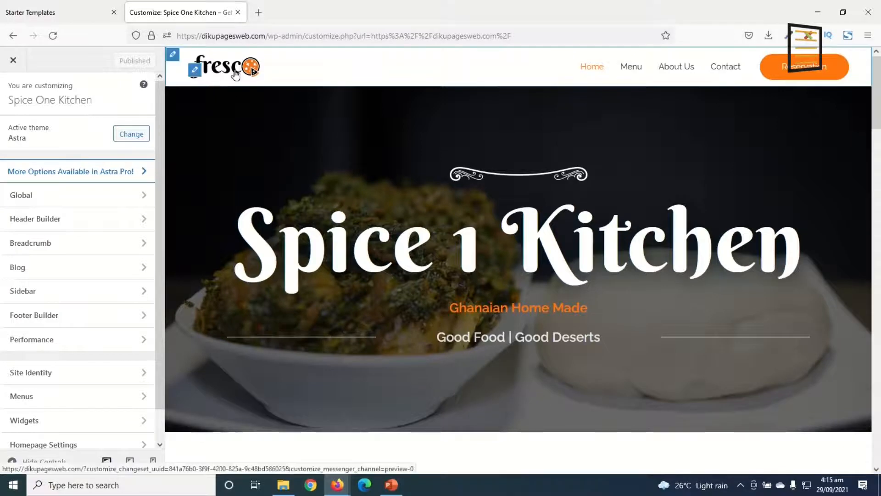
Replace the header logo with the LOGO image uploaded from the restaurant folder's logos subfolder, skipping the cropping
{"action": "left_click", "coordinate": [194, 72]}
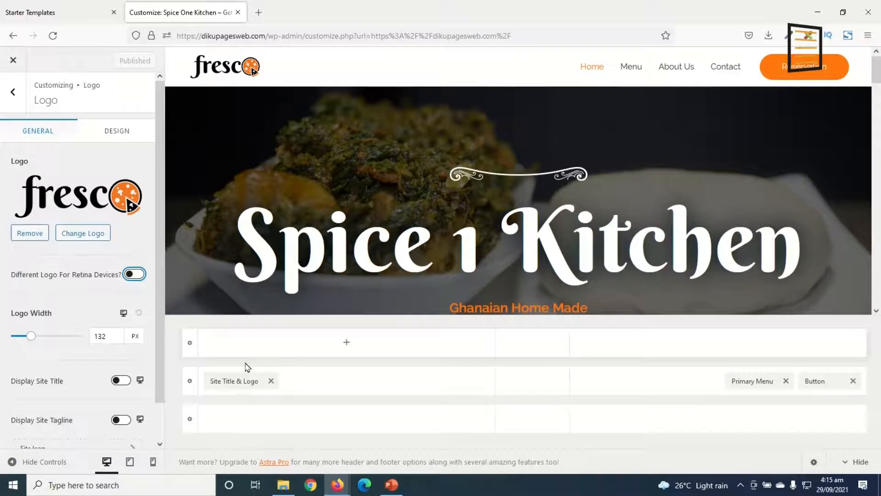
{"action": "left_click", "coordinate": [109, 325]}
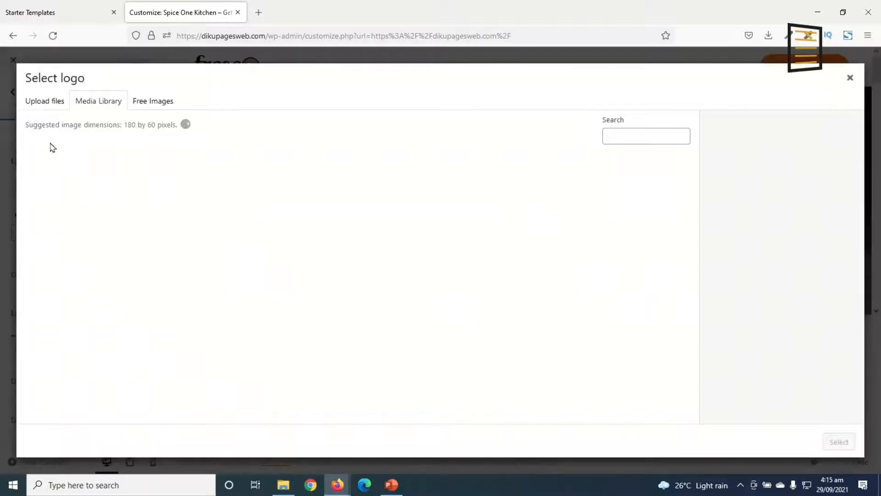
{"action": "left_click", "coordinate": [43, 106]}
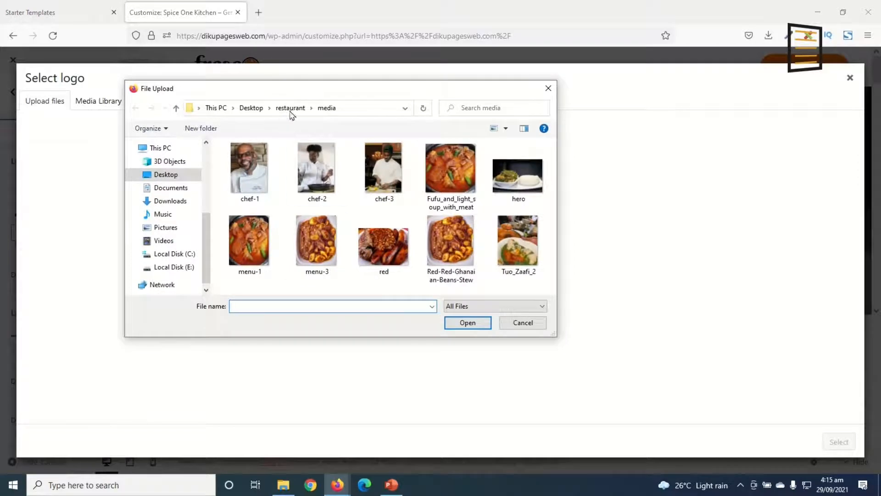
{"action": "left_click", "coordinate": [290, 109]}
{"action": "left_click", "coordinate": [244, 160]}
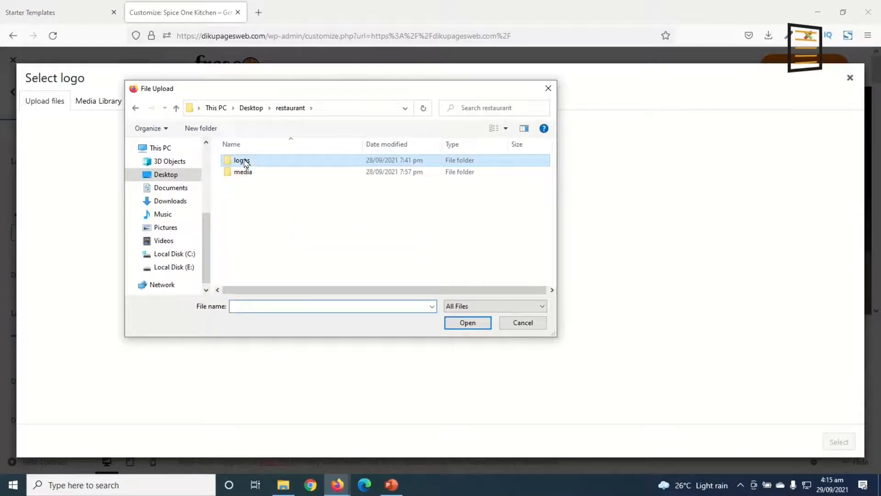
{"action": "double_click", "coordinate": [243, 160]}
{"action": "double_click", "coordinate": [319, 192]}
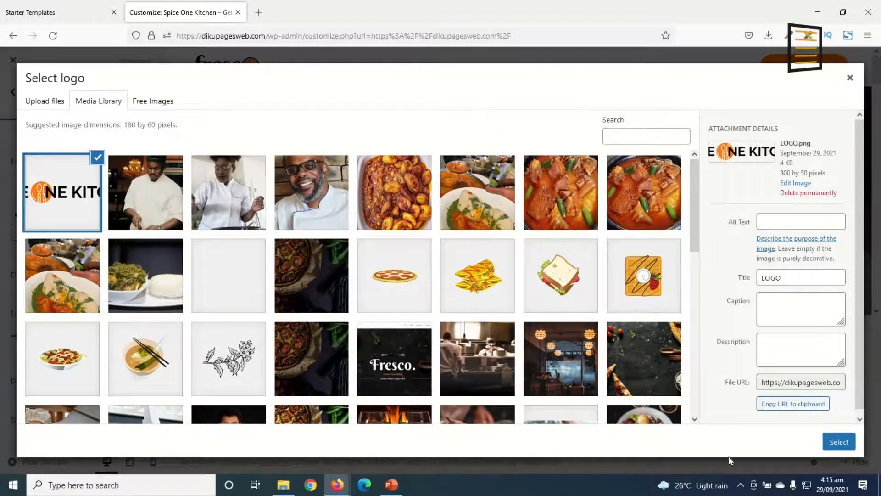
{"action": "left_click", "coordinate": [839, 441]}
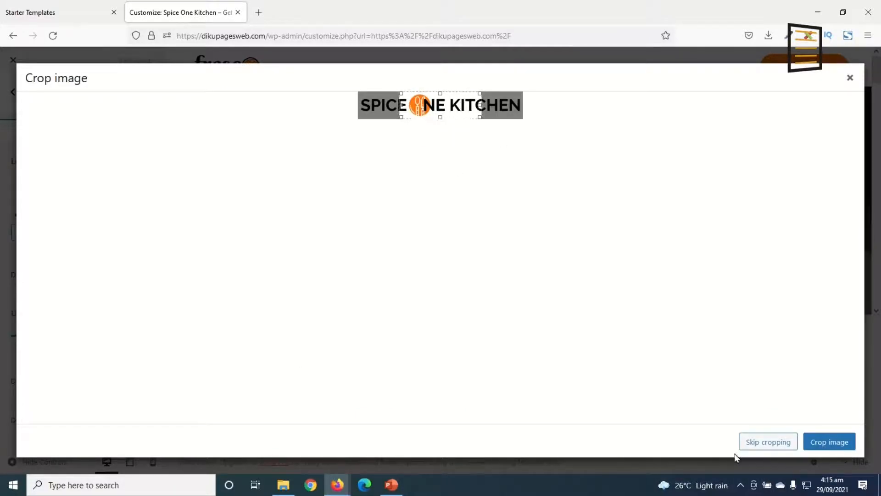
{"action": "left_click", "coordinate": [778, 444]}
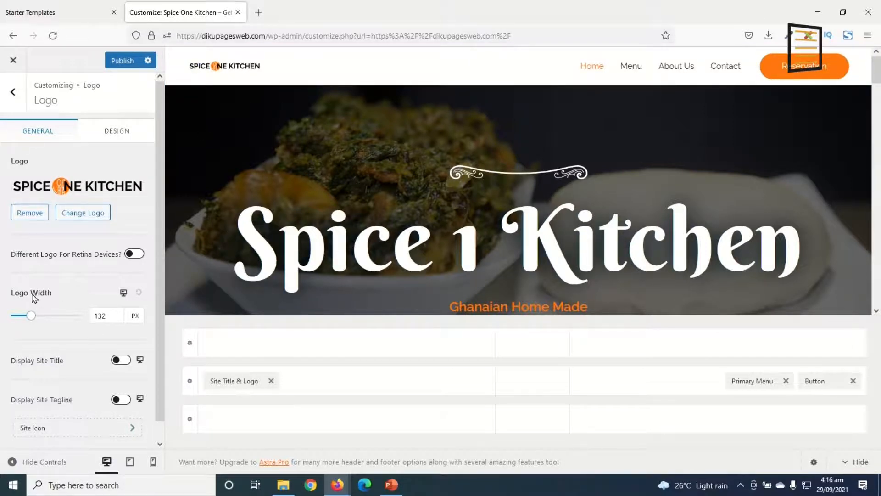
Set the header logo's width to 200 px after trying 180 px
{"action": "left_click", "coordinate": [114, 316]}
{"action": "key", "text": "BackSpace"}
{"action": "key", "text": "BackSpace"}
{"action": "key", "text": "BackSpace"}
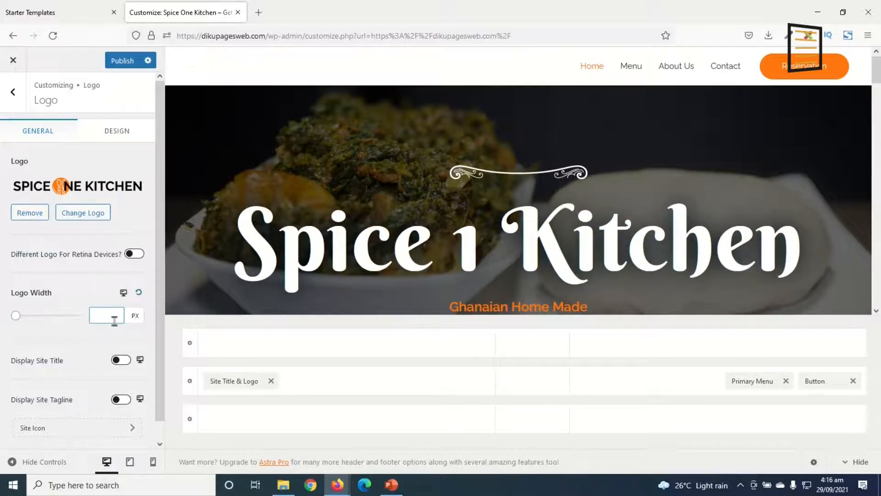
{"action": "type", "text": "180"}
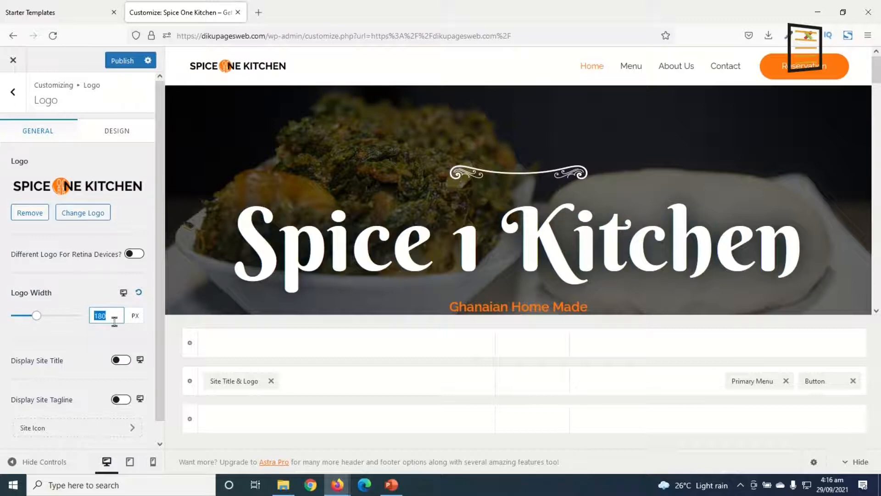
{"action": "type", "text": "200"}
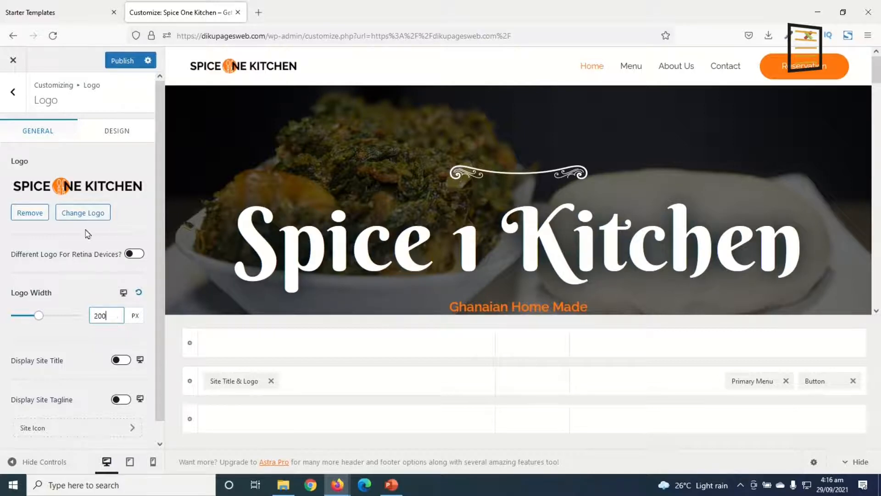
Upload the ICON image from the logos folder and set it as the site icon, skipping the cropping
{"action": "scroll", "coordinate": [99, 291], "scroll_direction": "down", "scroll_amount": 3}
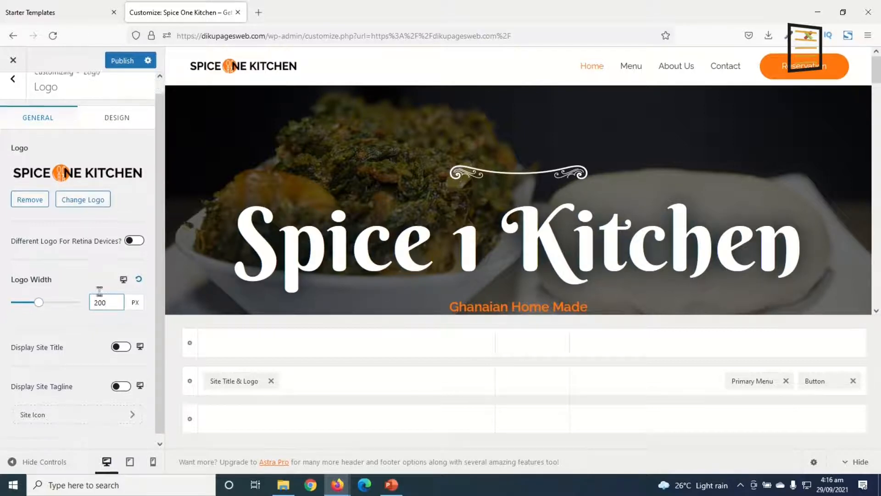
{"action": "left_click", "coordinate": [71, 418]}
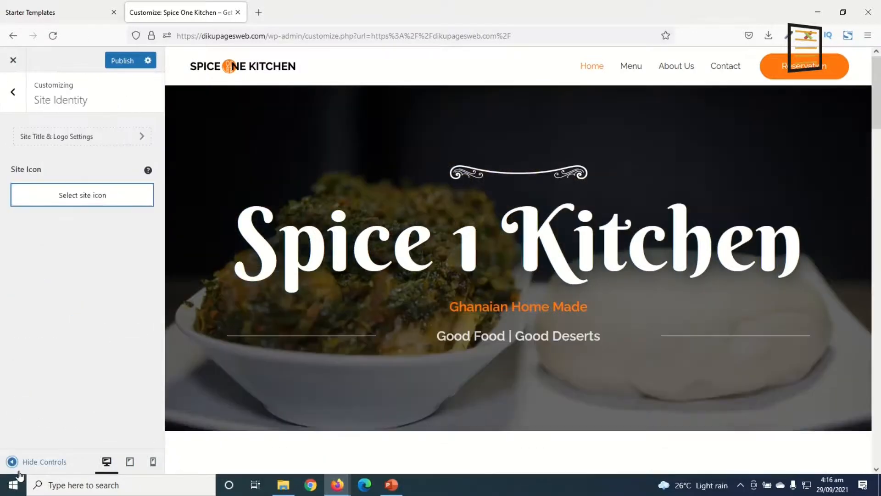
{"action": "left_click", "coordinate": [76, 200]}
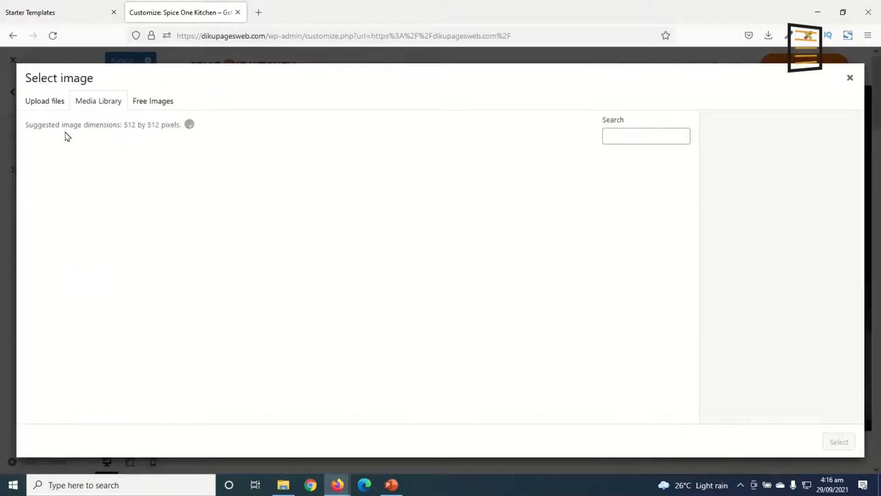
{"action": "left_click", "coordinate": [45, 101]}
{"action": "left_click", "coordinate": [408, 270]}
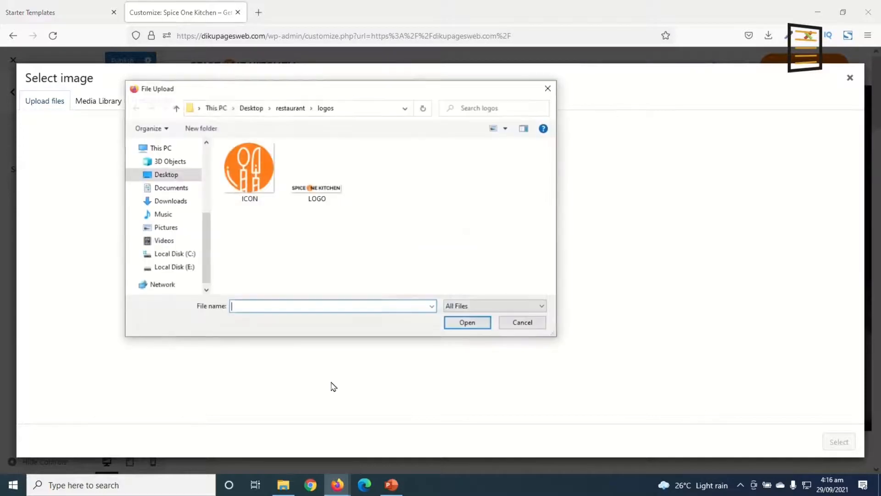
{"action": "left_click", "coordinate": [250, 175]}
{"action": "key", "text": "Return"}
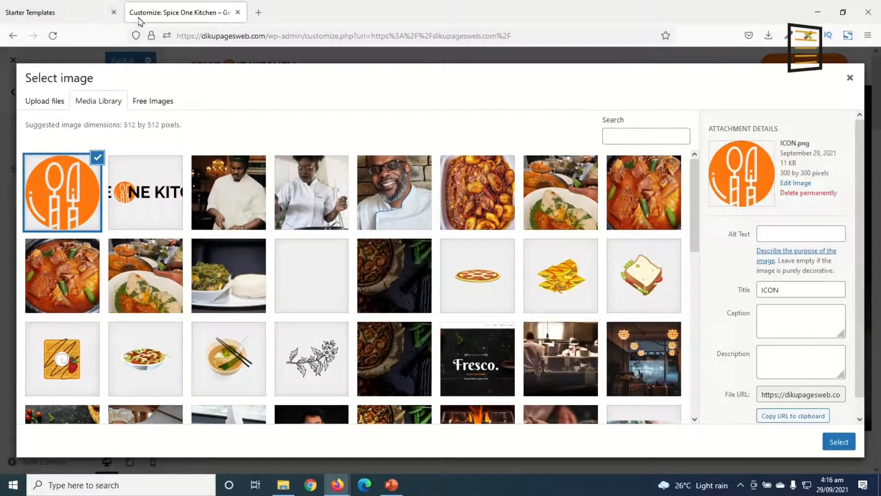
{"action": "left_click", "coordinate": [838, 442]}
{"action": "left_click", "coordinate": [771, 447]}
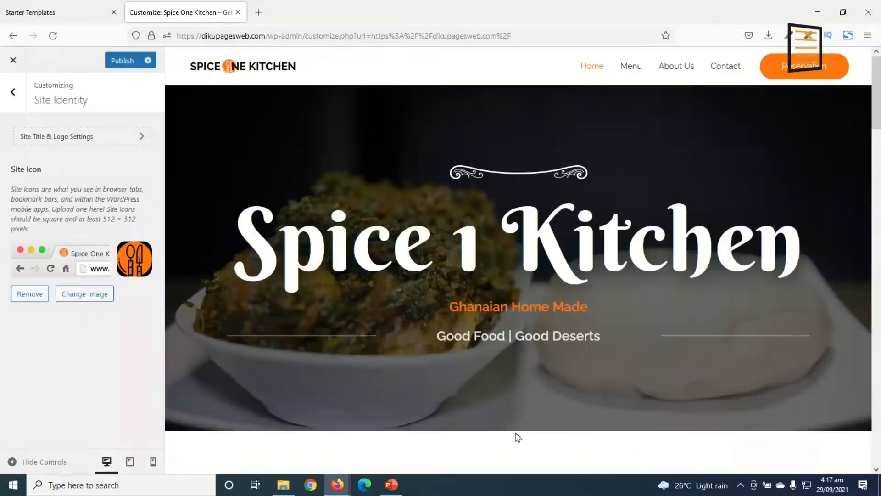
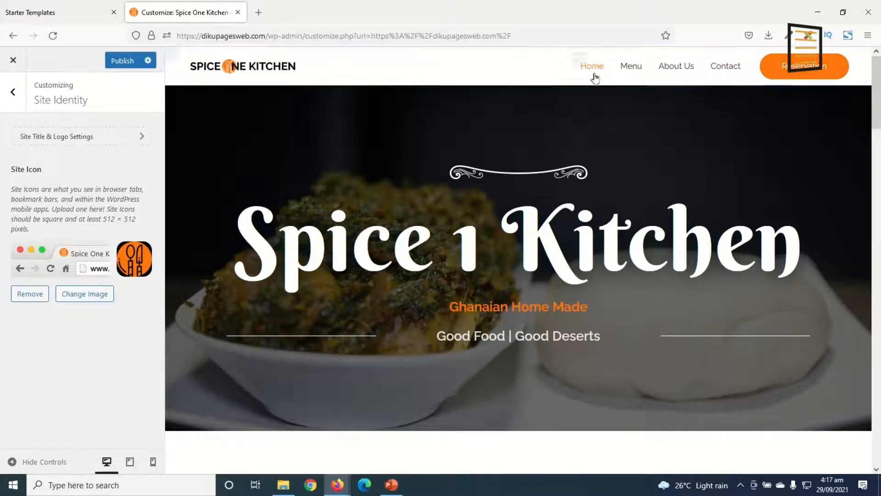
Remove the Contact item from the header's primary menu
{"action": "left_click", "coordinate": [577, 60]}
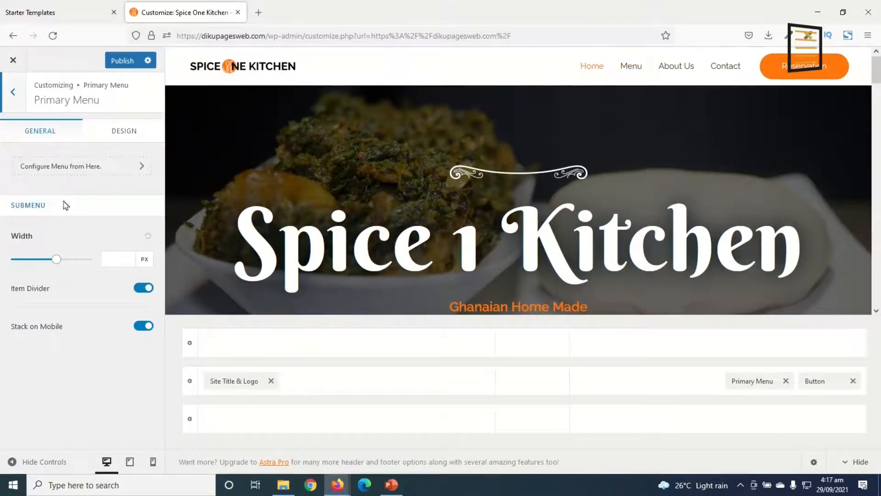
{"action": "left_click", "coordinate": [54, 166]}
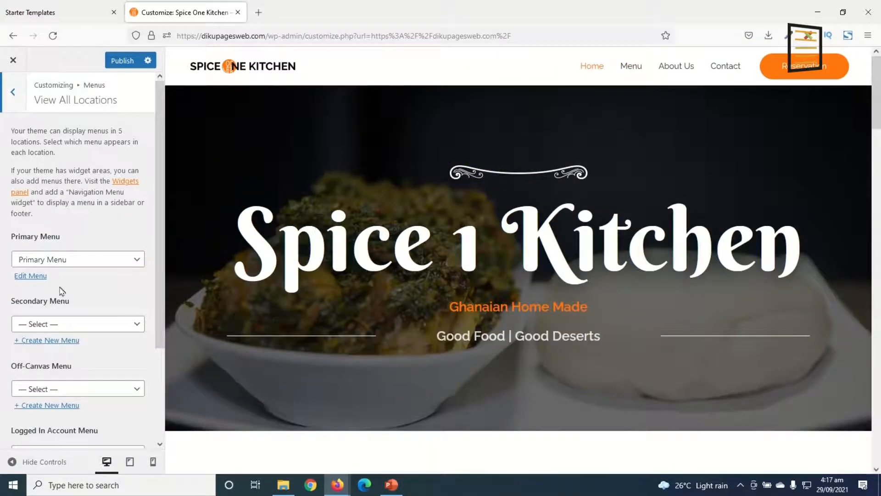
{"action": "left_click", "coordinate": [29, 276]}
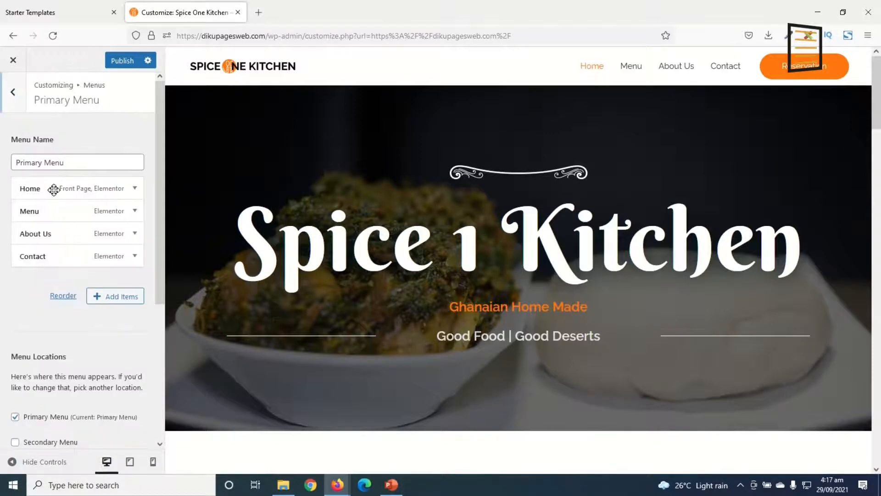
{"action": "left_click", "coordinate": [135, 257]}
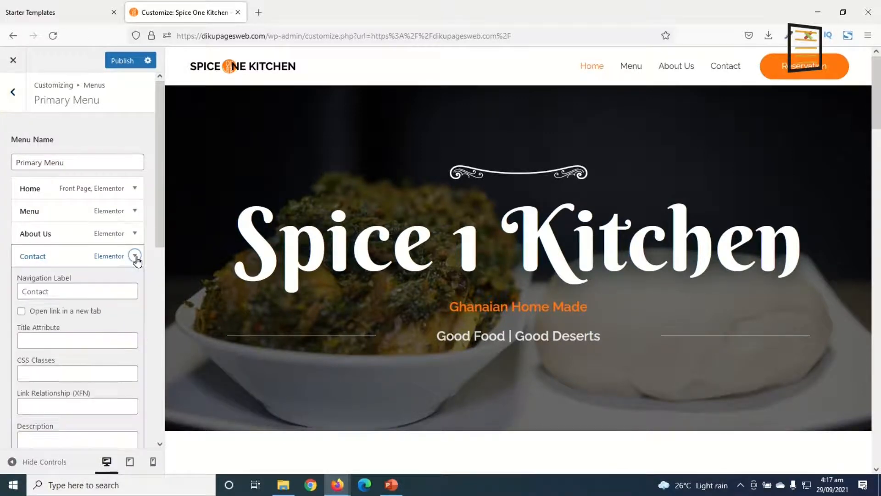
{"action": "scroll", "coordinate": [69, 284], "scroll_direction": "down", "scroll_amount": 2}
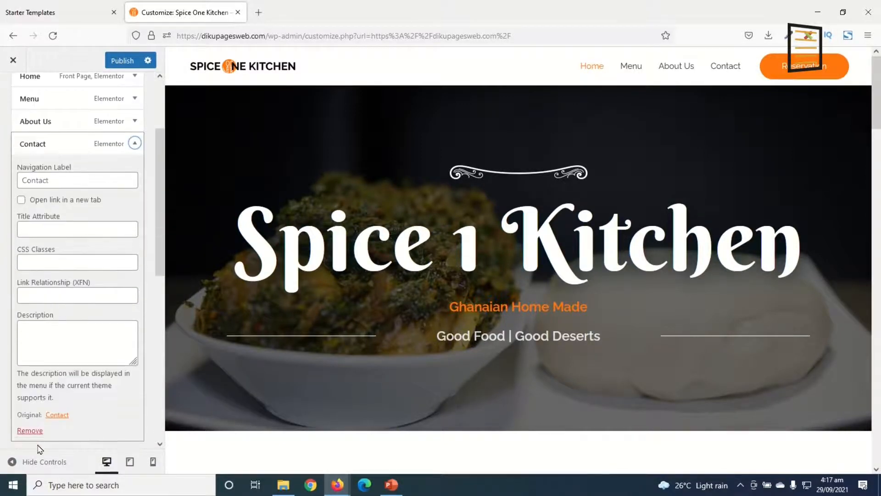
{"action": "left_click", "coordinate": [32, 431]}
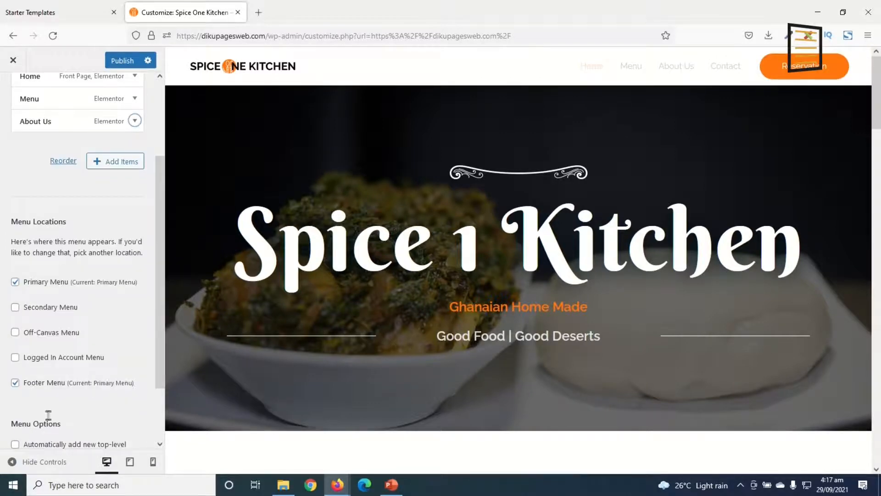
{"action": "scroll", "coordinate": [92, 271], "scroll_direction": "up", "scroll_amount": 3}
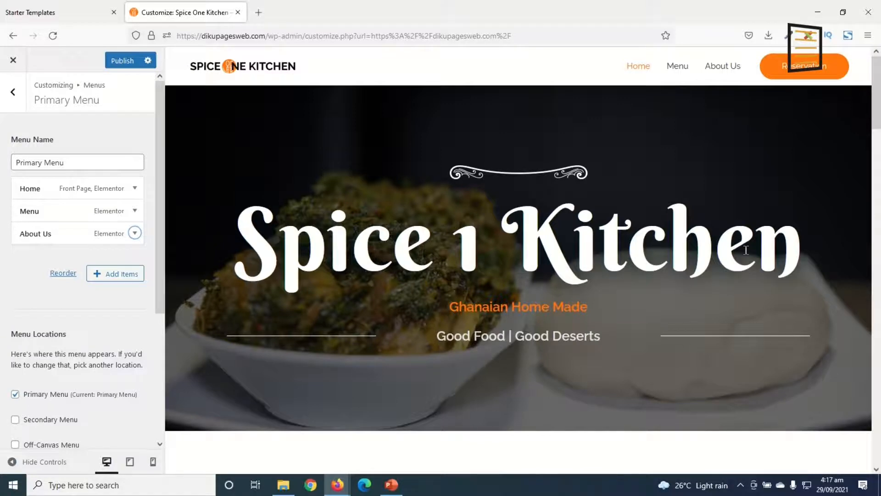
Open the header's Reservation button for editing and change its text to Contact
{"action": "mouse_move", "coordinate": [779, 69]}
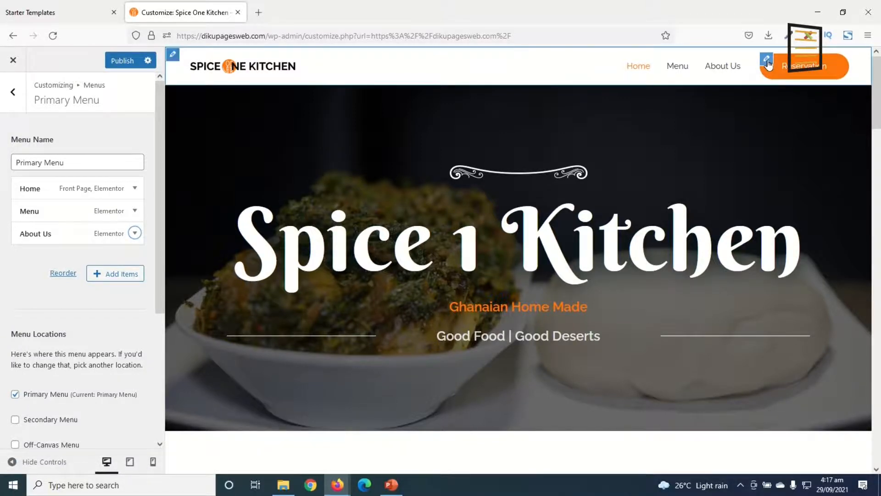
{"action": "left_click", "coordinate": [768, 61]}
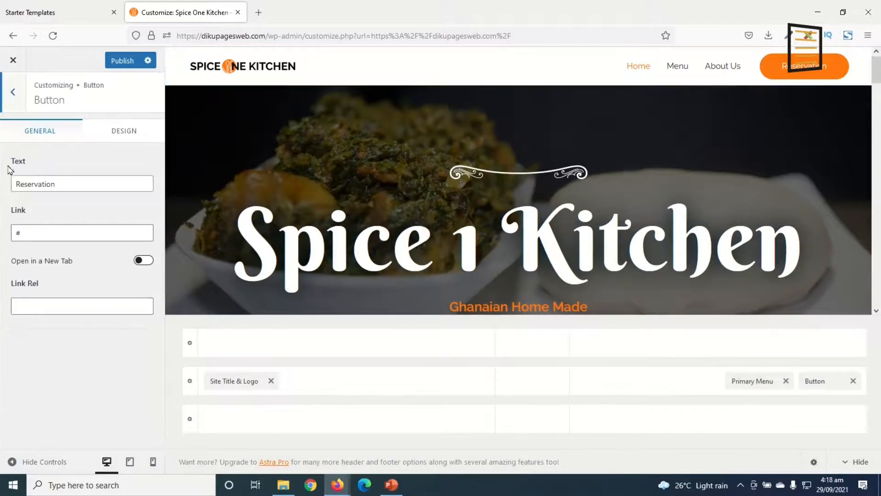
{"action": "left_click_drag", "start_coordinate": [72, 180], "coordinate": [2, 213]}
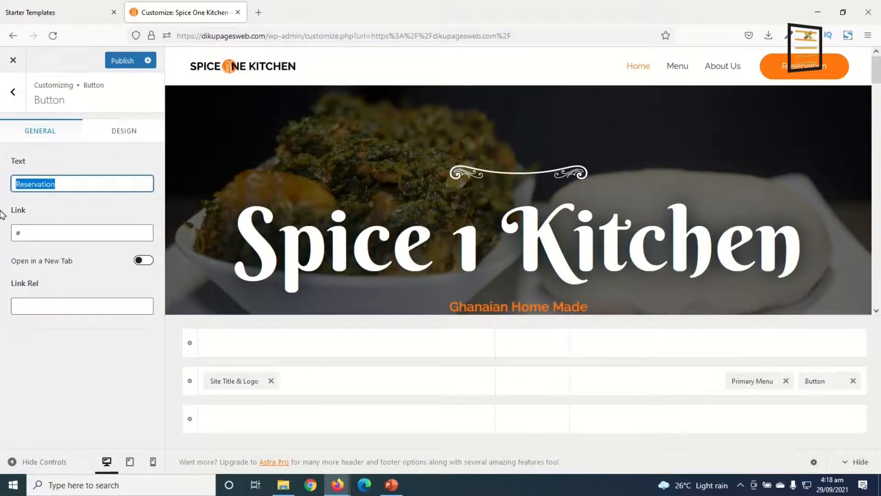
{"action": "type", "text": "Contact"}
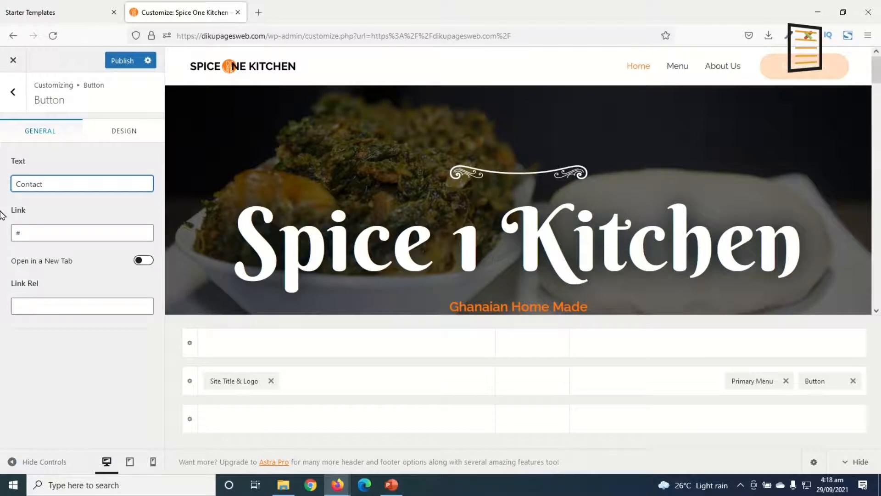
{"action": "left_click_drag", "start_coordinate": [44, 233], "coordinate": [2, 238]}
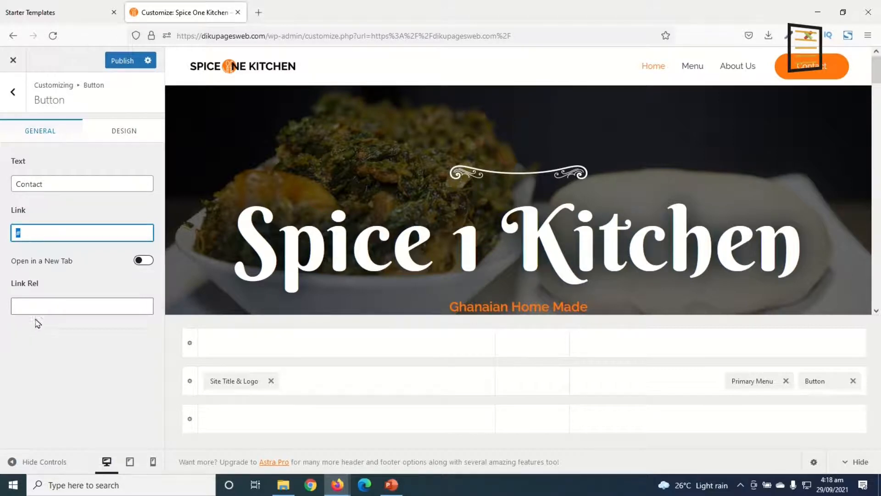
{"action": "left_click", "coordinate": [259, 12]}
{"action": "type", "text": "dikupagesweb.com/"}
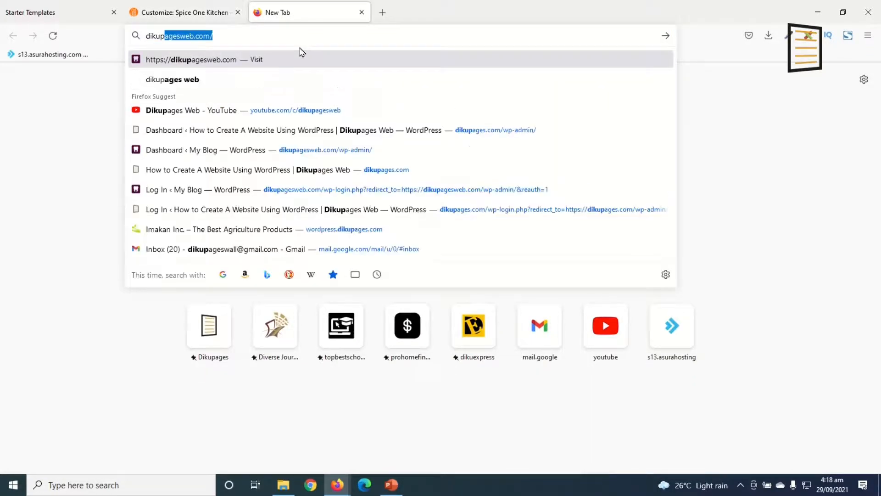
{"action": "key", "text": "Return"}
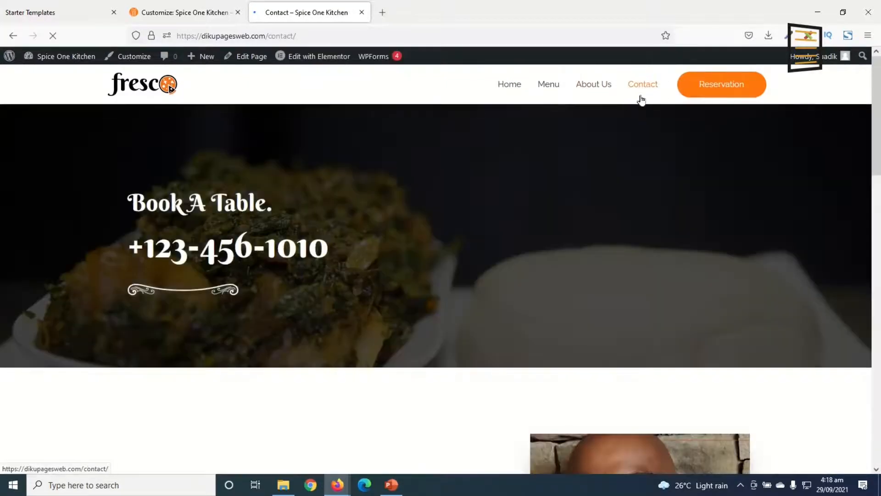
{"action": "left_click", "coordinate": [184, 13]}
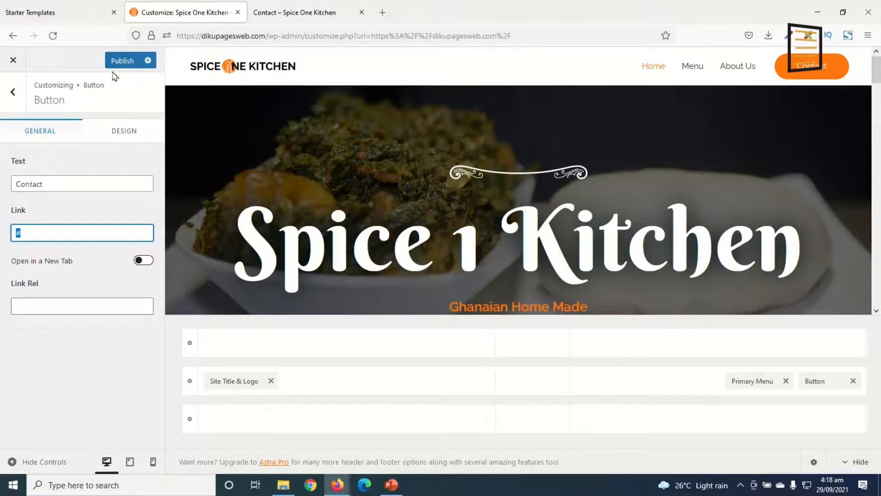
{"action": "left_click", "coordinate": [286, 13]}
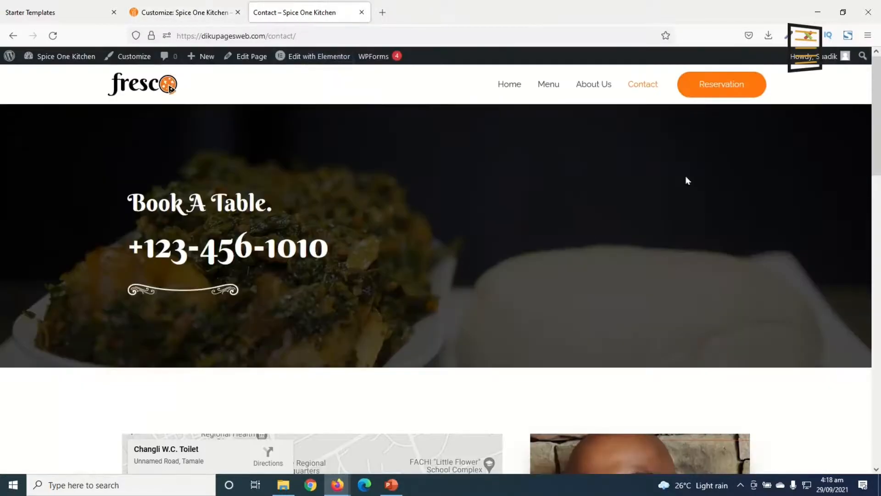
{"action": "right_click", "coordinate": [328, 36]}
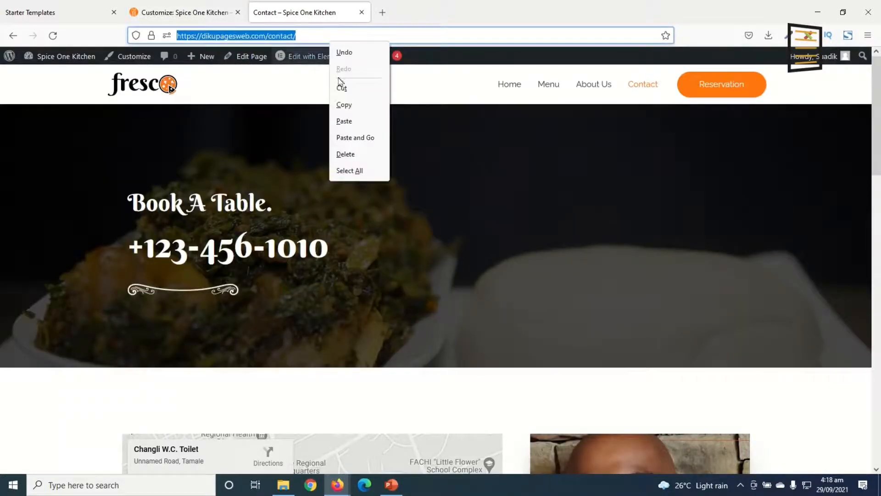
{"action": "left_click", "coordinate": [358, 104]}
{"action": "left_click", "coordinate": [178, 14]}
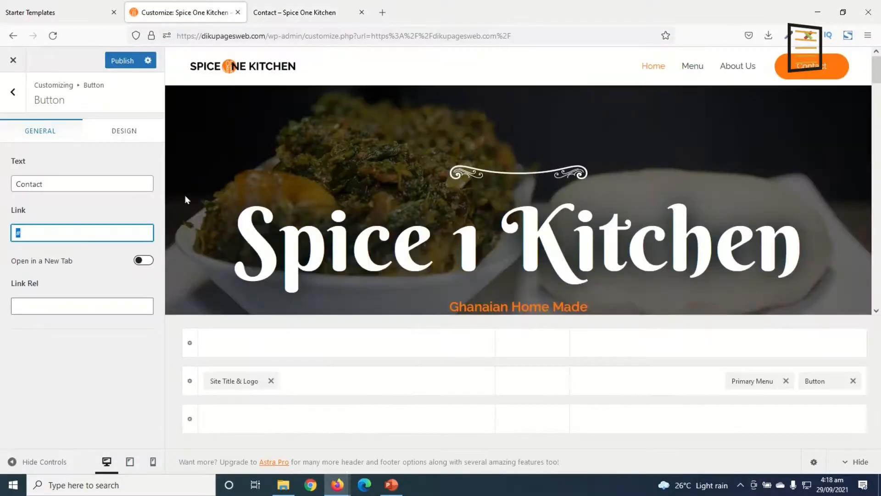
{"action": "key", "text": "ctrl+v"}
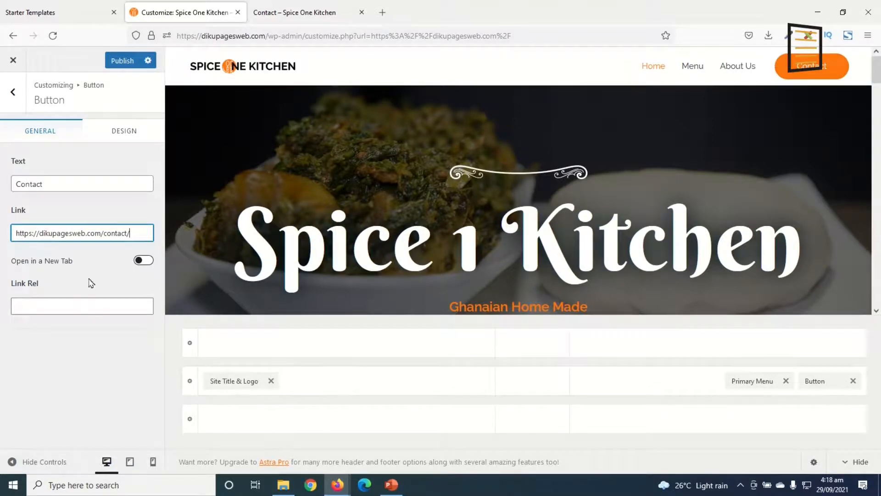
{"action": "left_click_drag", "start_coordinate": [55, 185], "coordinate": [1, 183]}
{"action": "type", "text": "Get In Touch"}
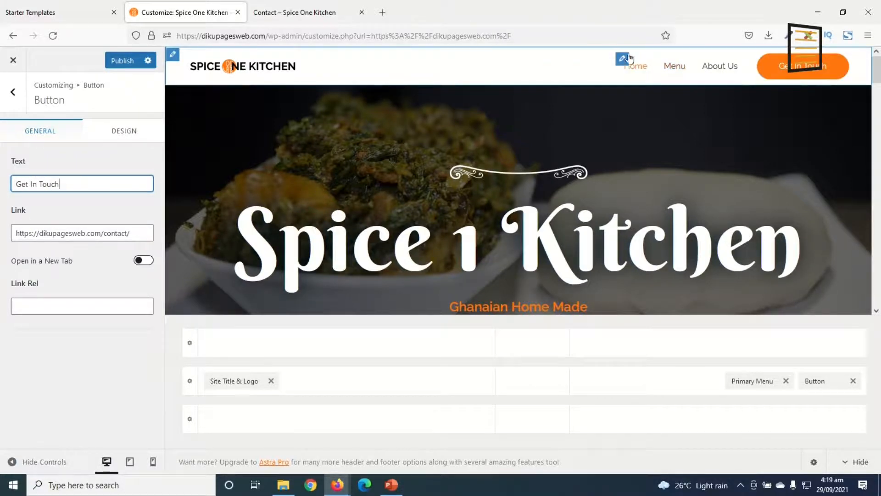
Try moving the Menu item below About Us in the primary menu and put it back in its original place
{"action": "left_click", "coordinate": [623, 60]}
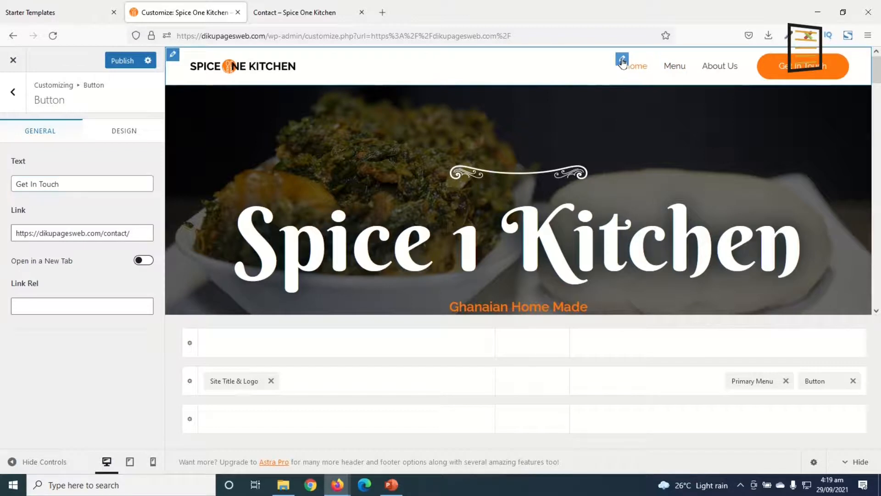
{"action": "left_click", "coordinate": [55, 166]}
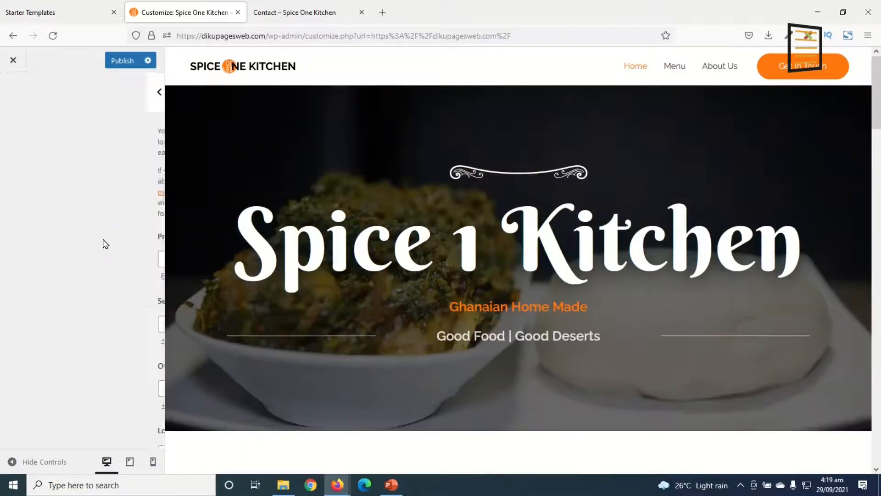
{"action": "left_click", "coordinate": [28, 276]}
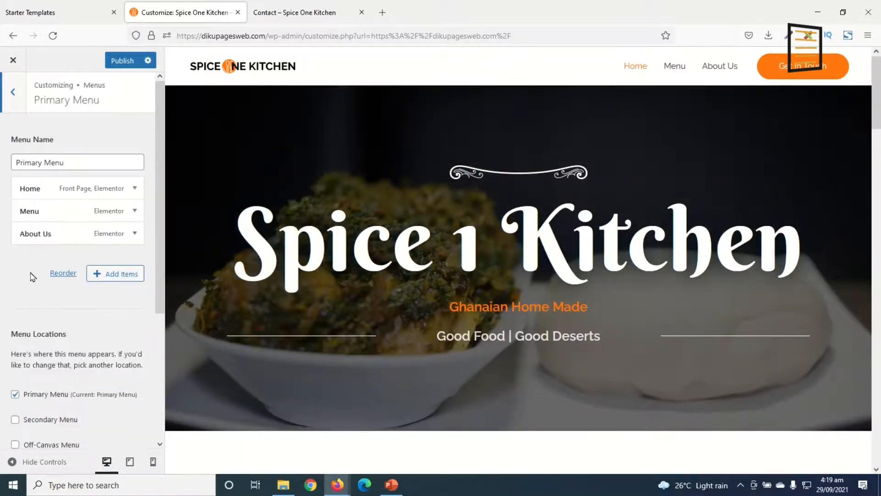
{"action": "left_click_drag", "start_coordinate": [38, 211], "coordinate": [20, 233]}
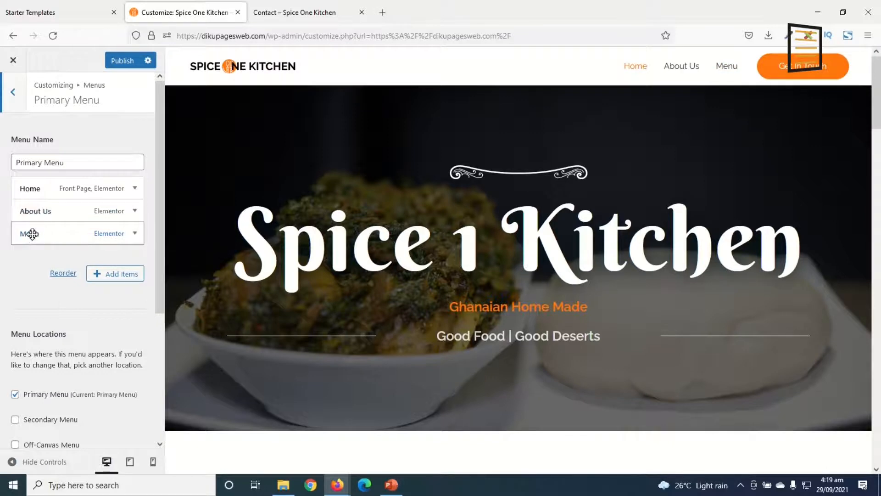
{"action": "mouse_move", "coordinate": [18, 235]}
{"action": "left_mouse_down"}
{"action": "mouse_move", "coordinate": [19, 211]}
{"action": "mouse_move", "coordinate": [10, 239]}
{"action": "left_mouse_up"}
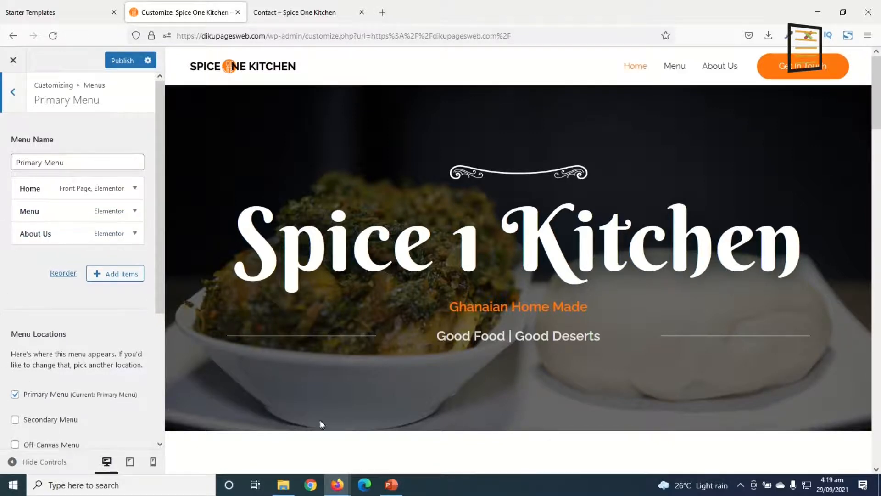
Replace the primary footer's background image with hero.jpg from the media library
{"action": "scroll", "coordinate": [660, 249], "scroll_direction": "down", "scroll_amount": 15}
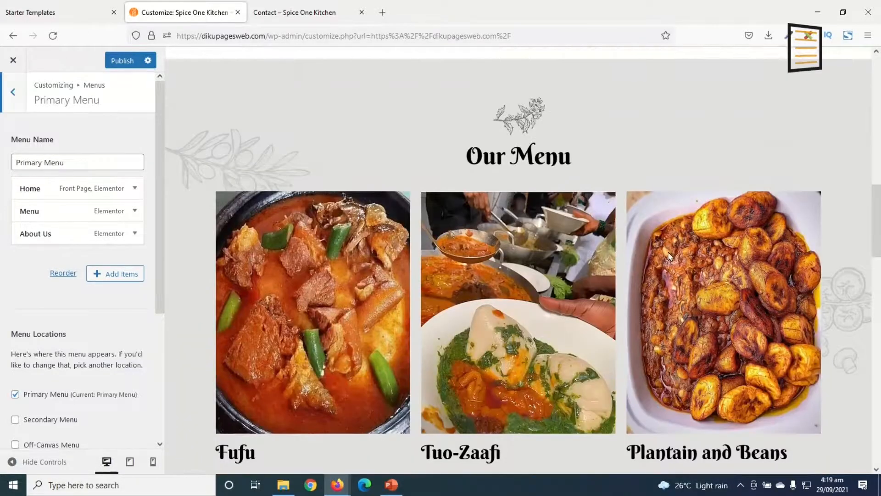
{"action": "scroll", "coordinate": [673, 264], "scroll_direction": "down", "scroll_amount": 7}
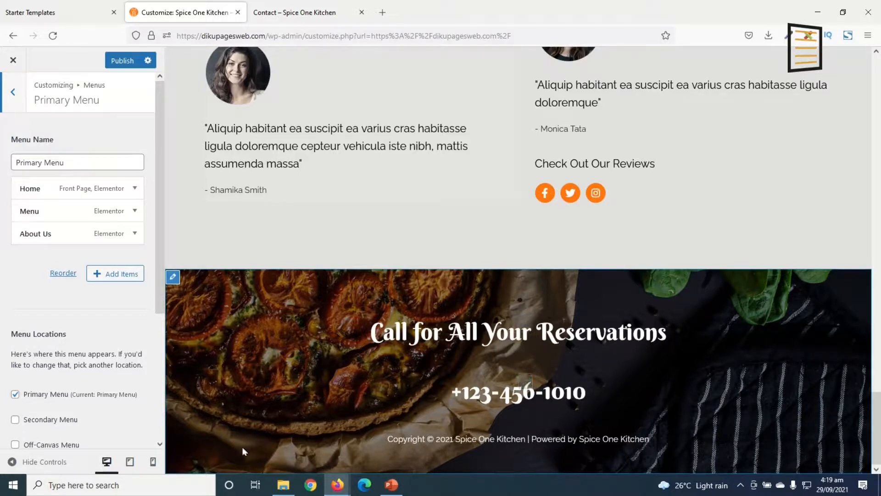
{"action": "left_click", "coordinate": [209, 396]}
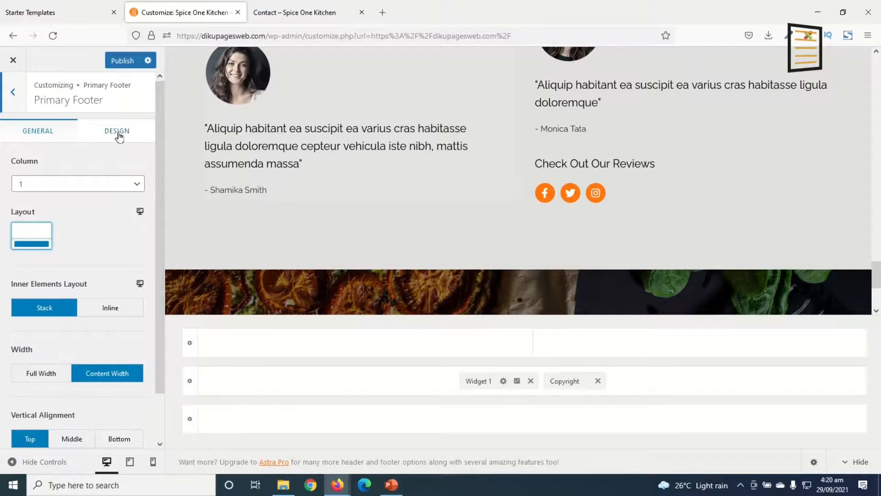
{"action": "left_click", "coordinate": [118, 132]}
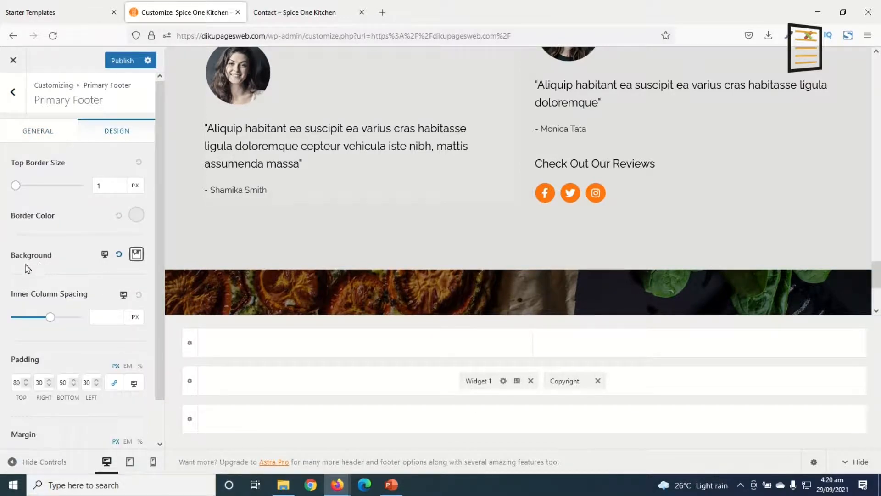
{"action": "left_click", "coordinate": [136, 255]}
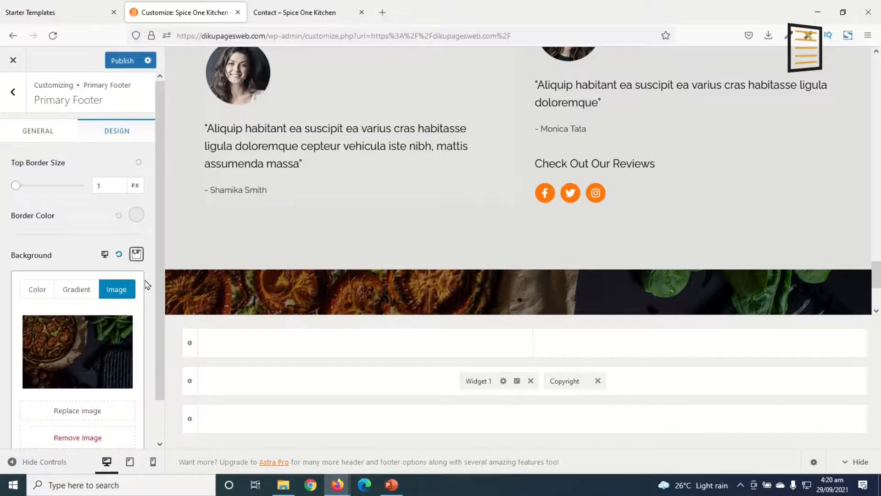
{"action": "scroll", "coordinate": [147, 363], "scroll_direction": "down", "scroll_amount": 1}
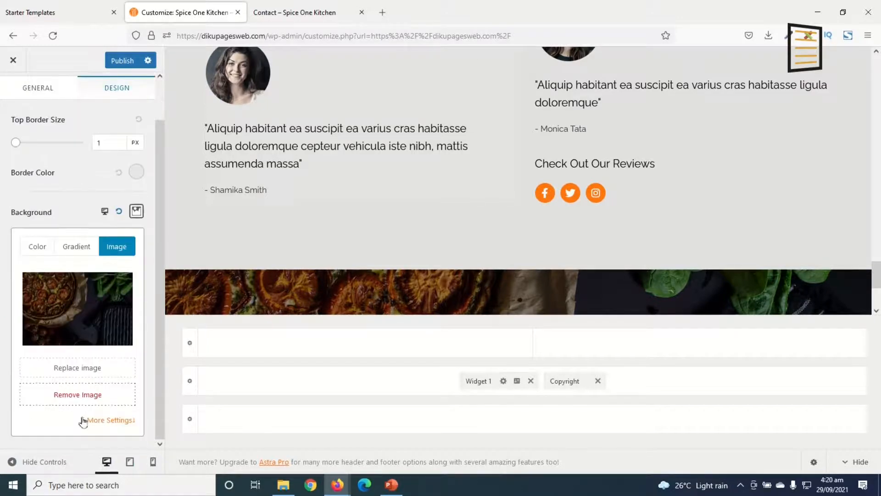
{"action": "left_click", "coordinate": [77, 370]}
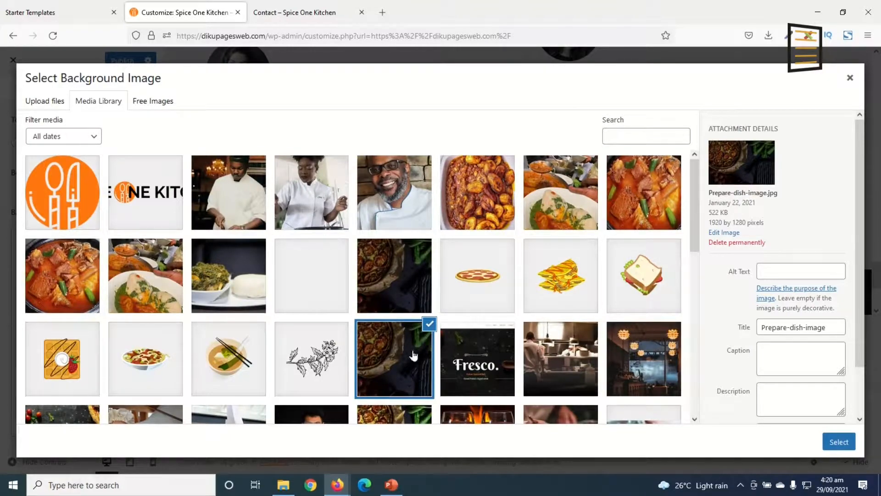
{"action": "scroll", "coordinate": [256, 394], "scroll_direction": "down", "scroll_amount": 5}
{"action": "scroll", "coordinate": [262, 390], "scroll_direction": "up", "scroll_amount": 5}
{"action": "left_click", "coordinate": [239, 273]}
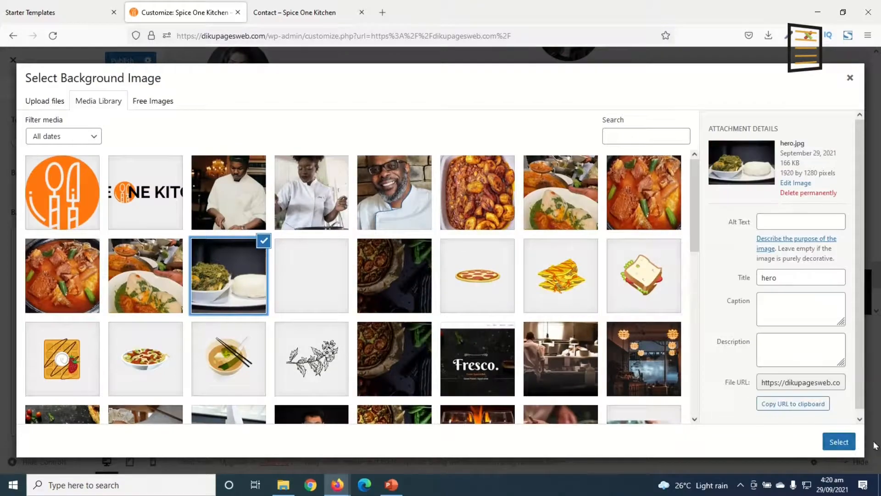
{"action": "left_click", "coordinate": [840, 442]}
{"action": "scroll", "coordinate": [371, 276], "scroll_direction": "down", "scroll_amount": 3}
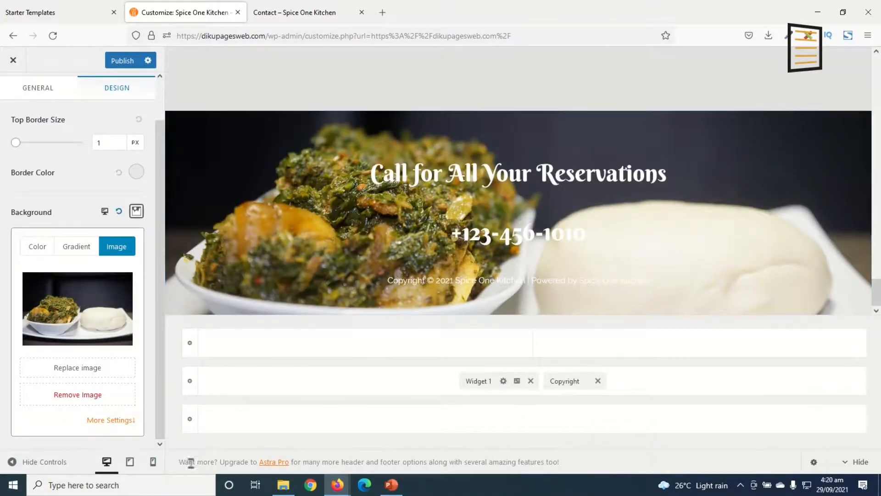
Set the footer background image's position to Left Top, its attachment to Fixed and its size to Auto
{"action": "left_click", "coordinate": [109, 420]}
{"action": "scroll", "coordinate": [108, 399], "scroll_direction": "down", "scroll_amount": 3}
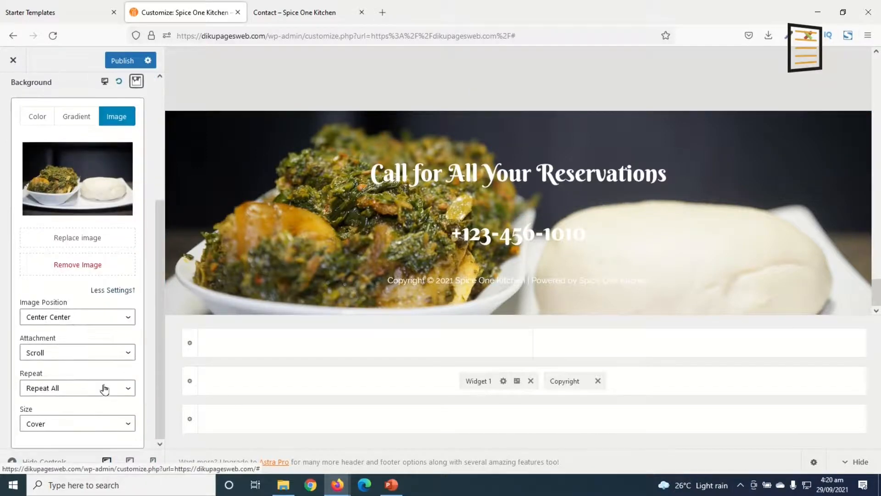
{"action": "left_click", "coordinate": [70, 319]}
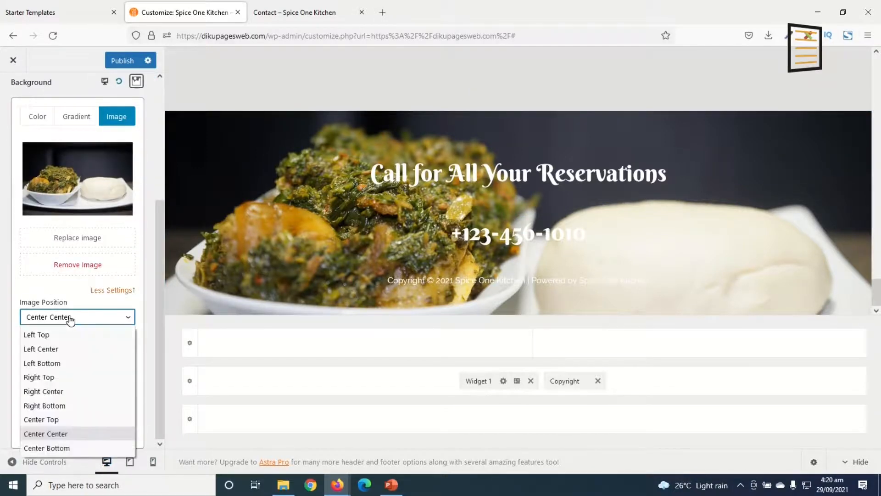
{"action": "left_click", "coordinate": [62, 344]}
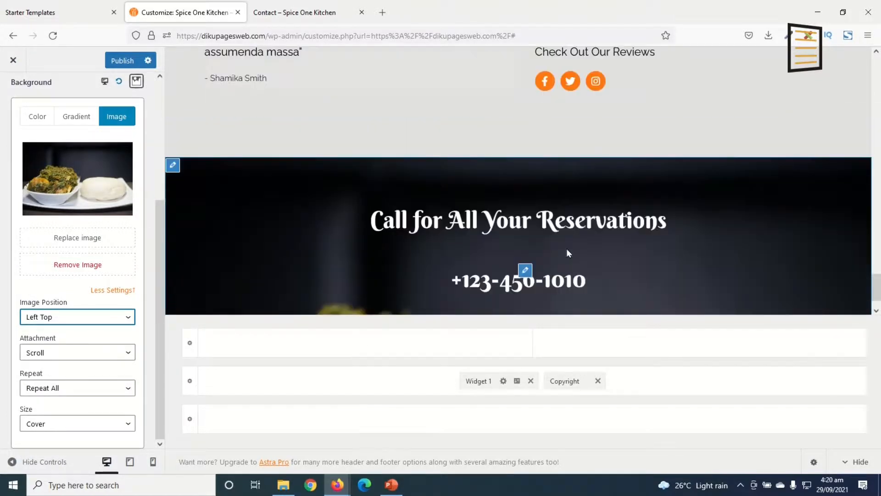
{"action": "left_click", "coordinate": [53, 354]}
{"action": "left_click", "coordinate": [56, 373]}
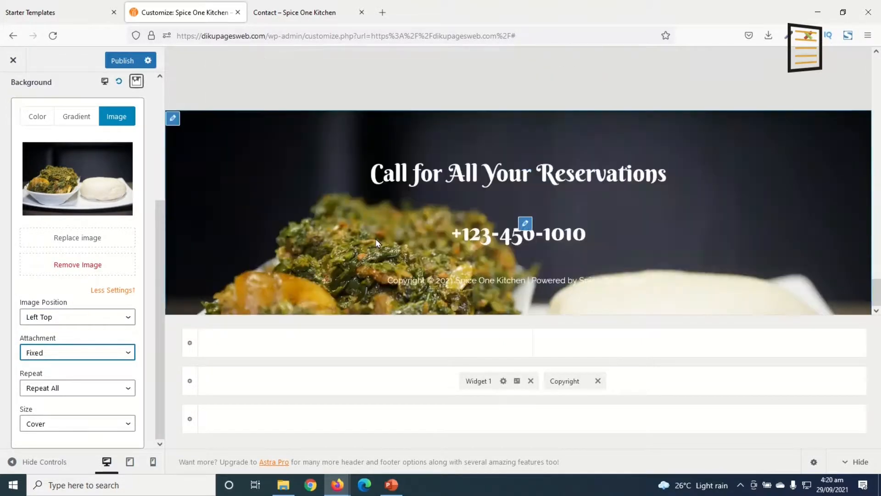
{"action": "left_click", "coordinate": [75, 425]}
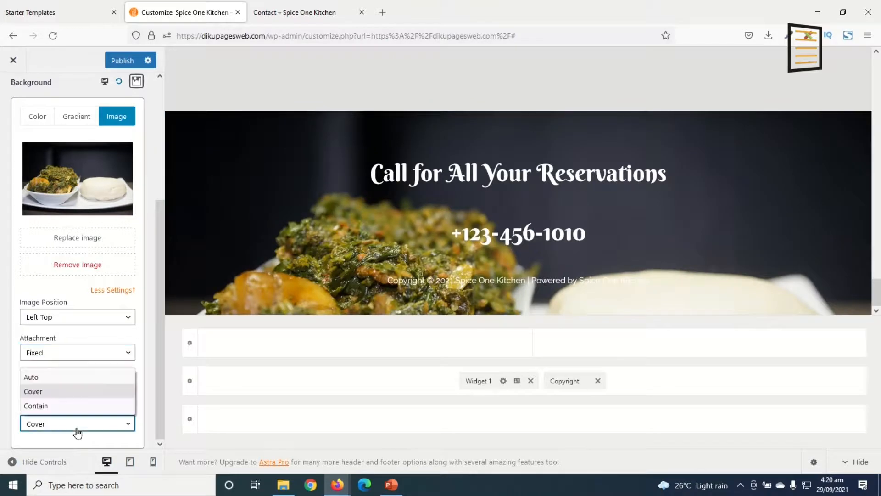
{"action": "left_click", "coordinate": [62, 381]}
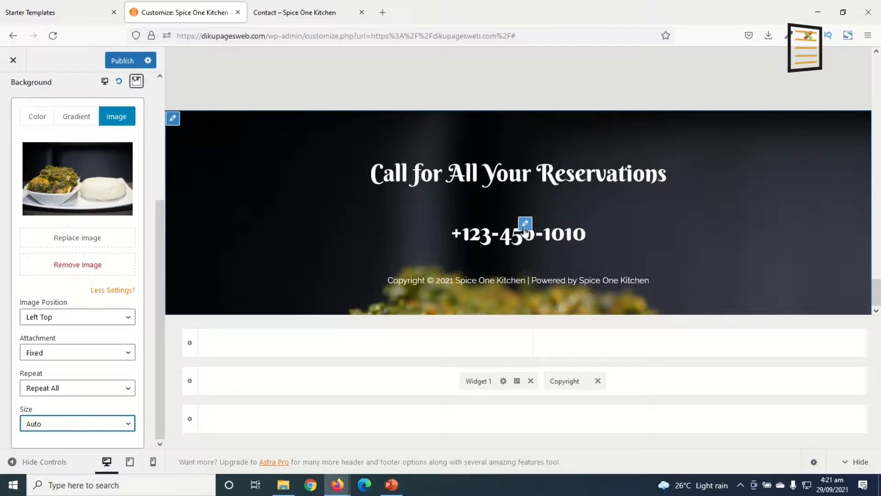
Replace the title of the footer's phone text widget with the restaurant's new phone number
{"action": "left_click", "coordinate": [525, 224]}
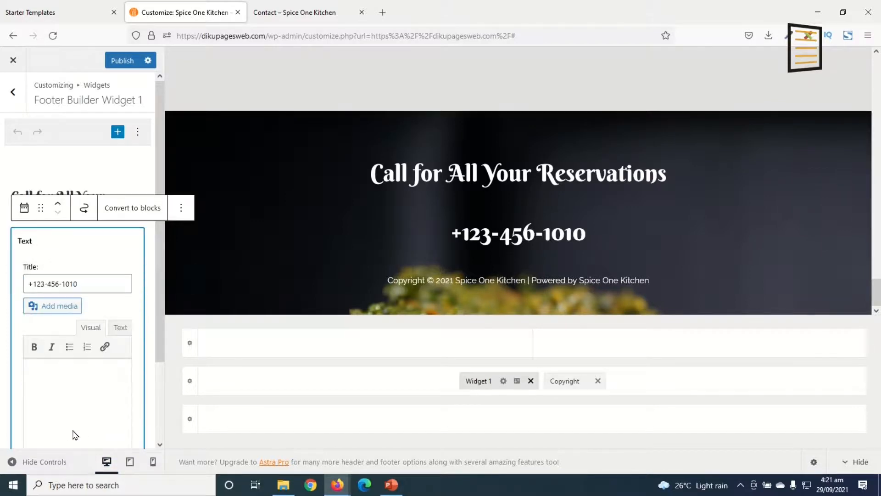
{"action": "left_click_drag", "start_coordinate": [99, 282], "coordinate": [2, 276]}
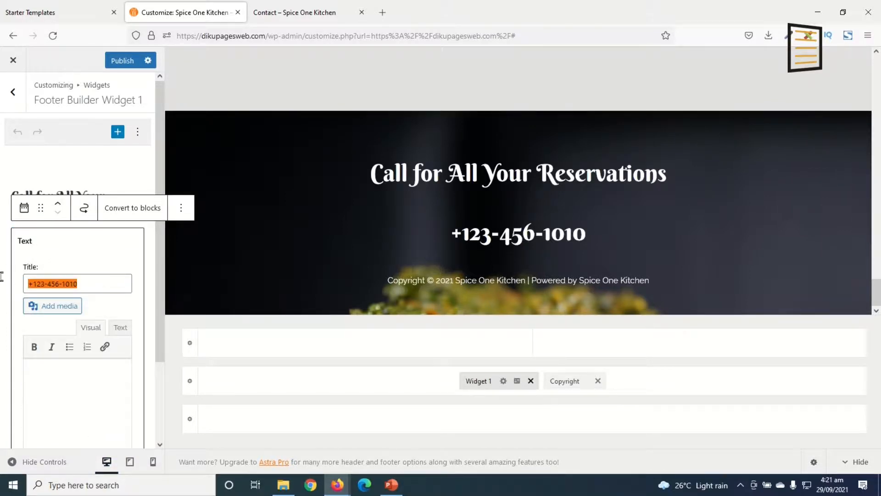
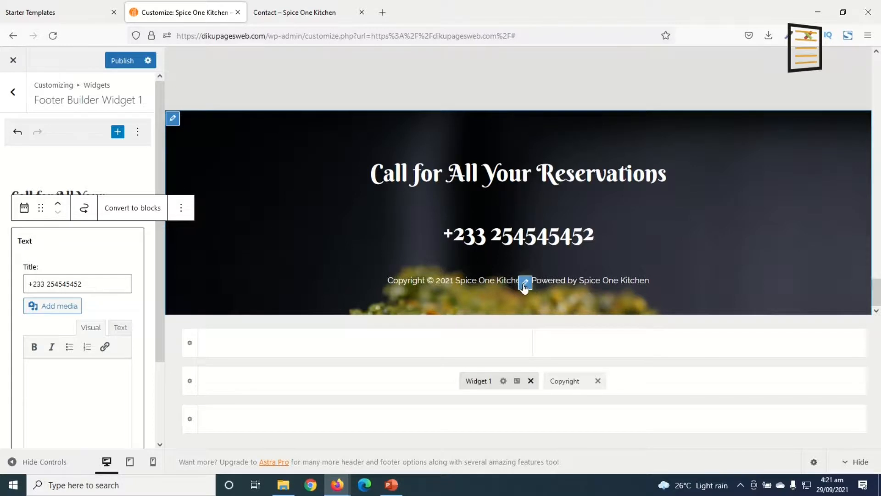
Replace "Powered by [site_title]" in the footer's copyright text with "Designed by: Dikupages Web"
{"action": "left_click", "coordinate": [528, 283]}
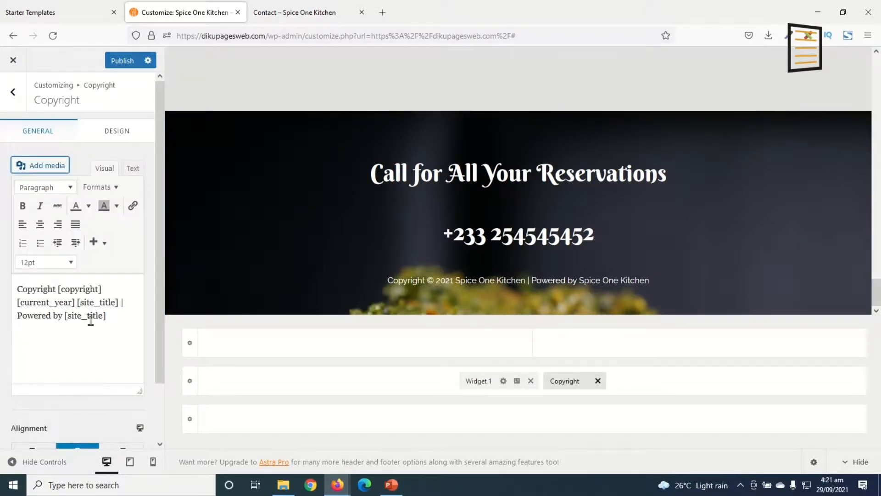
{"action": "left_click_drag", "start_coordinate": [19, 314], "coordinate": [119, 325]}
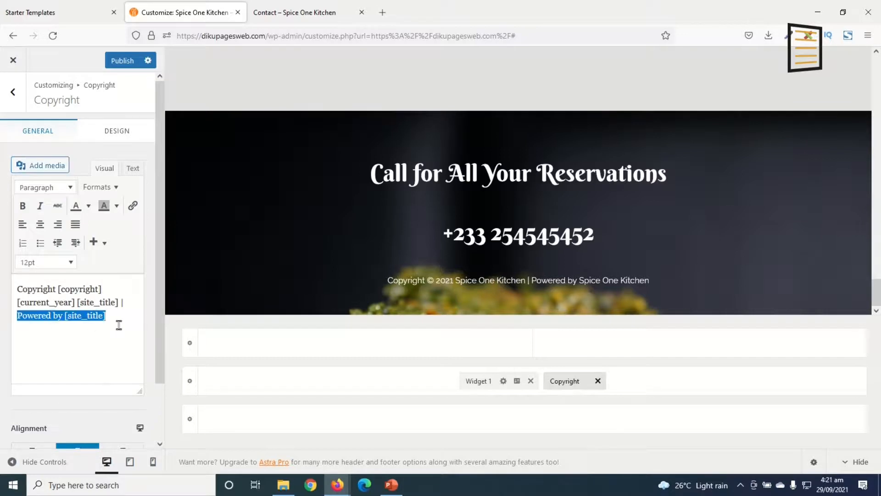
{"action": "type", "text": "Designed by:"}
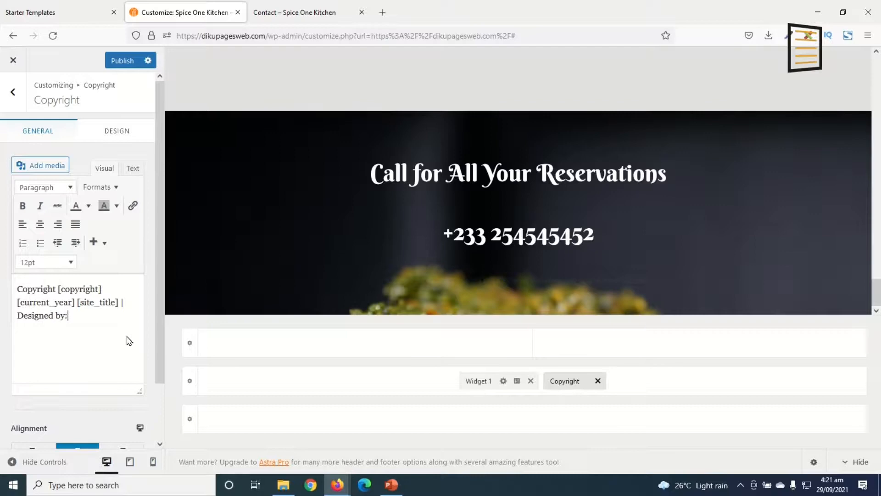
{"action": "type", "text": " Dikupages Web"}
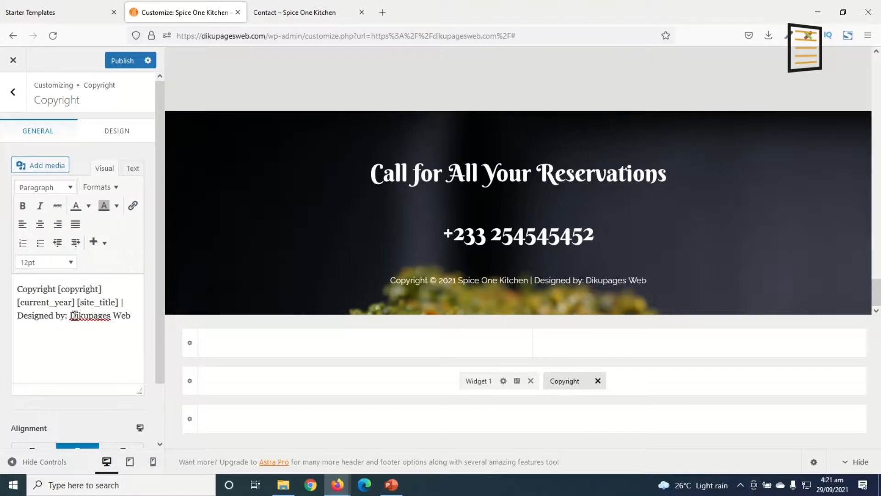
{"action": "left_click_drag", "start_coordinate": [69, 314], "coordinate": [137, 315]}
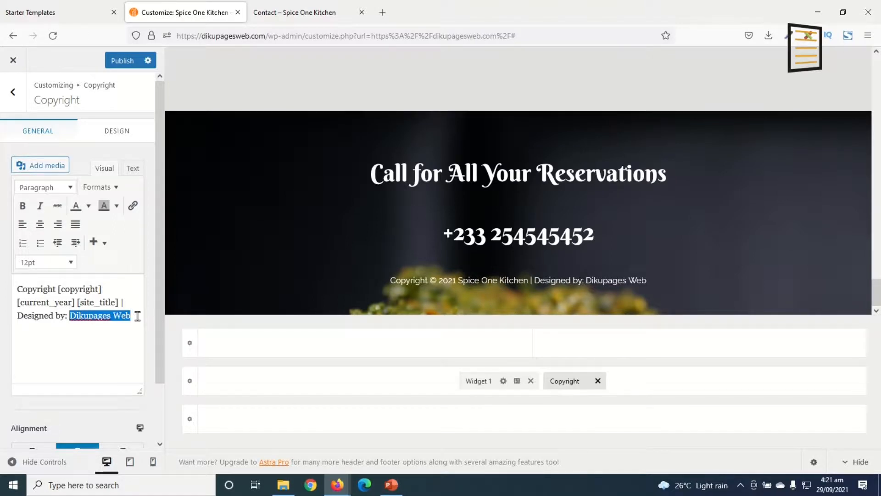
{"action": "left_click", "coordinate": [132, 206]}
{"action": "type", "text": "https://dikupages.com"}
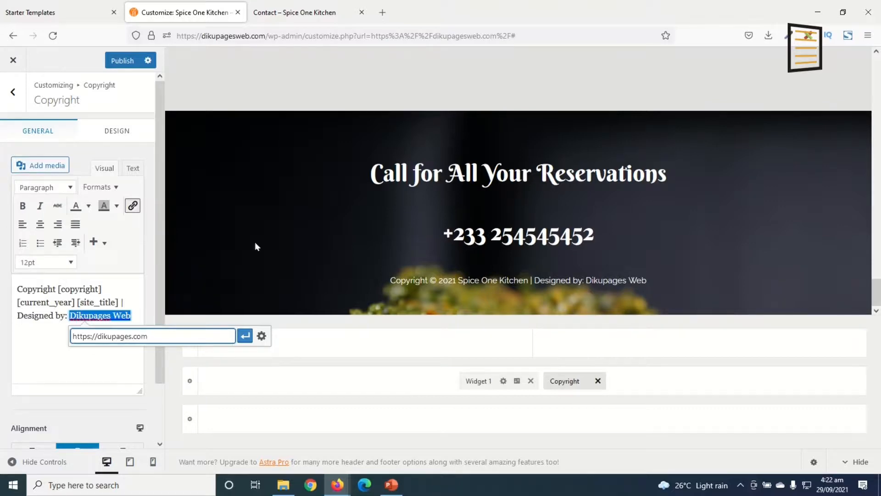
{"action": "left_click", "coordinate": [262, 336]}
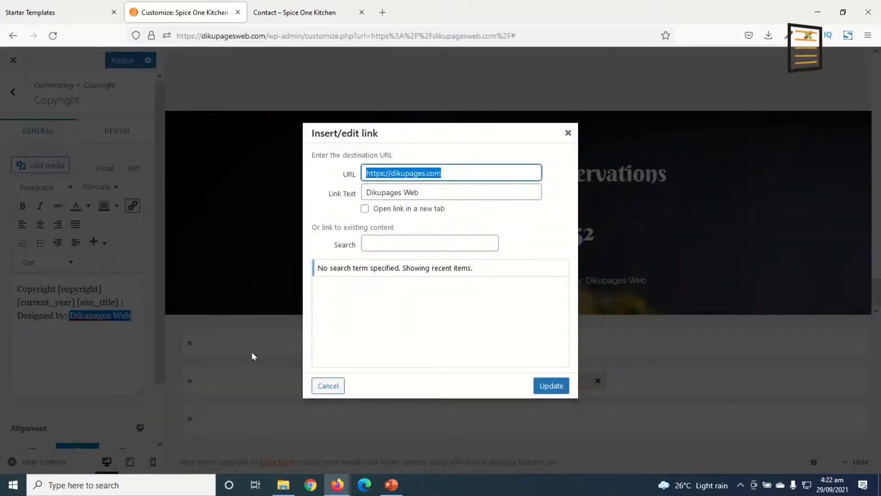
{"action": "left_click", "coordinate": [365, 209]}
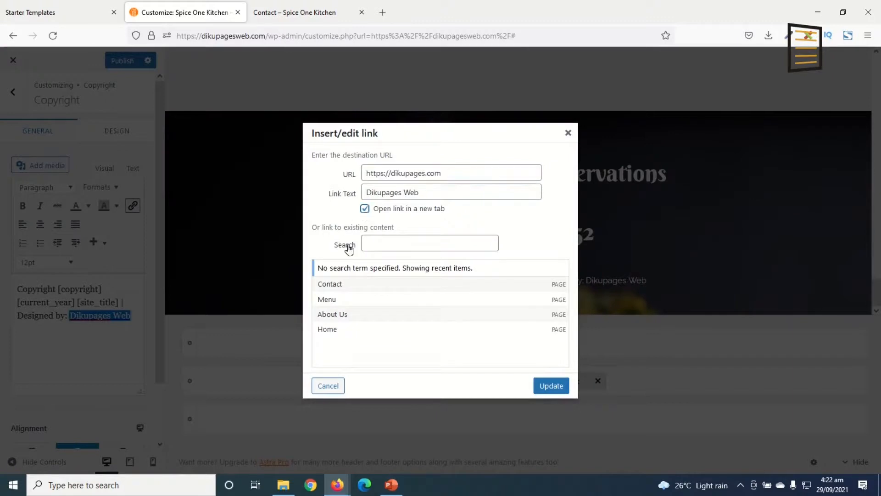
{"action": "left_click", "coordinate": [551, 385]}
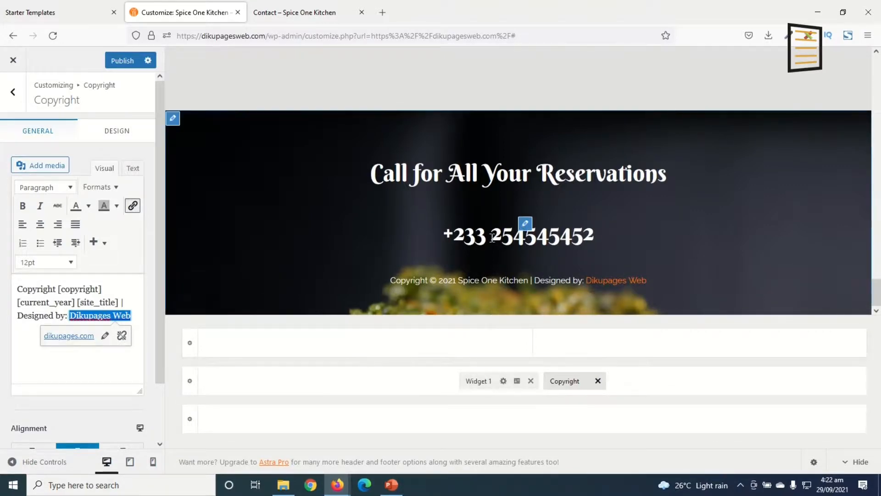
In the mobile preview, expand the header menu and turn off Hide on Mobile for the Get In Touch header button
{"action": "scroll", "coordinate": [509, 231], "scroll_direction": "up", "scroll_amount": 5}
{"action": "scroll", "coordinate": [500, 242], "scroll_direction": "up", "scroll_amount": 10}
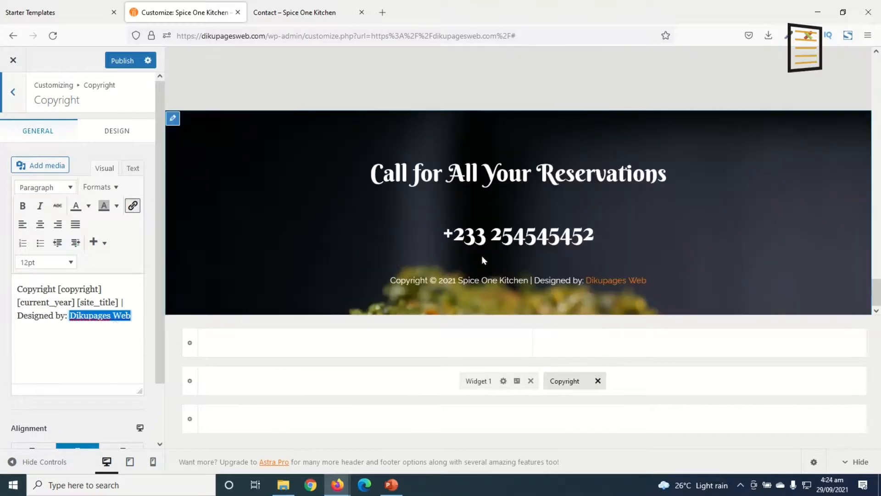
{"action": "scroll", "coordinate": [584, 230], "scroll_direction": "up", "scroll_amount": 8}
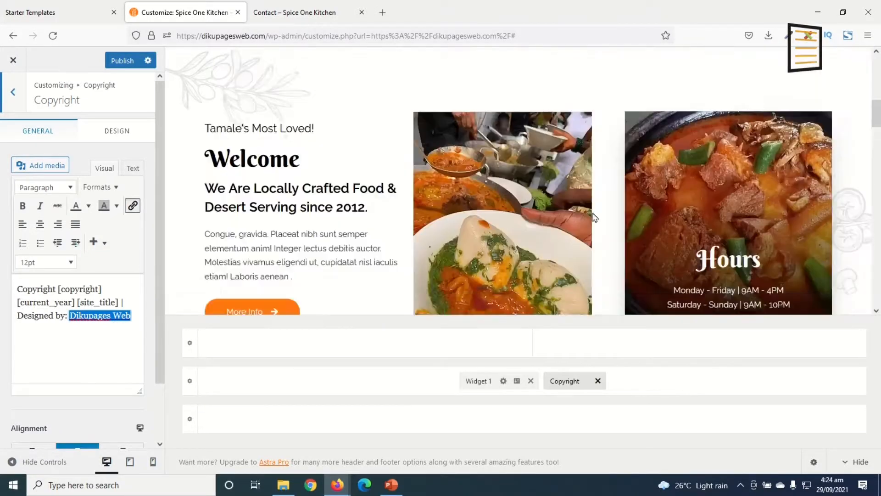
{"action": "scroll", "coordinate": [595, 218], "scroll_direction": "up", "scroll_amount": 5}
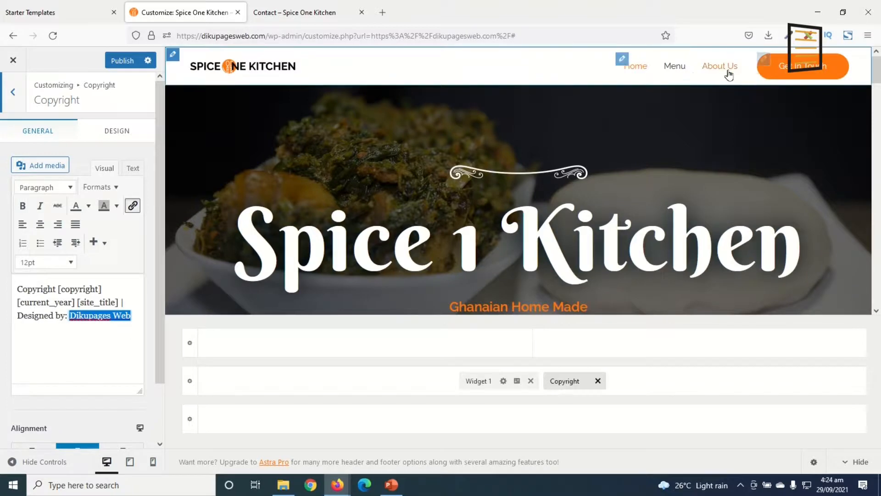
{"action": "left_click", "coordinate": [151, 463]}
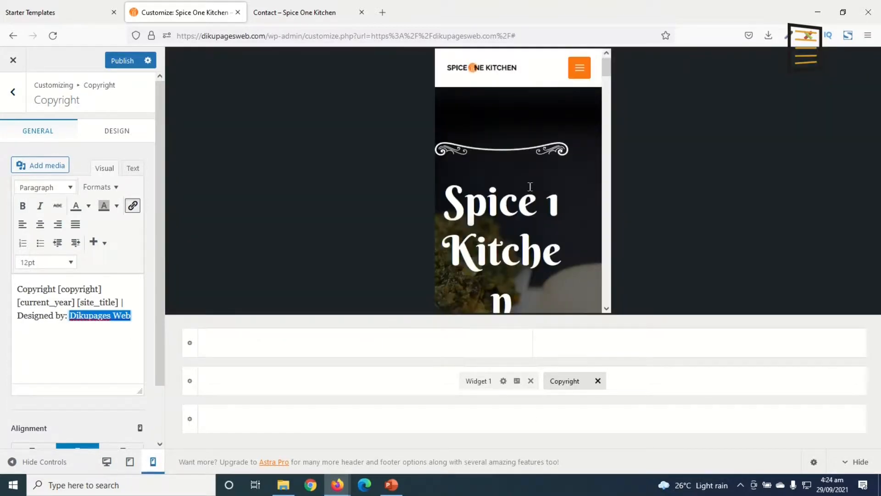
{"action": "left_click", "coordinate": [580, 72]}
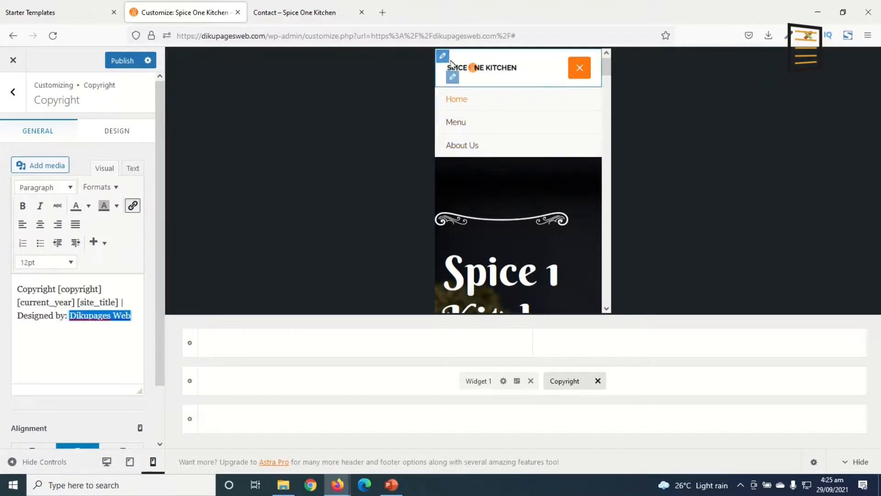
{"action": "left_click", "coordinate": [444, 58]}
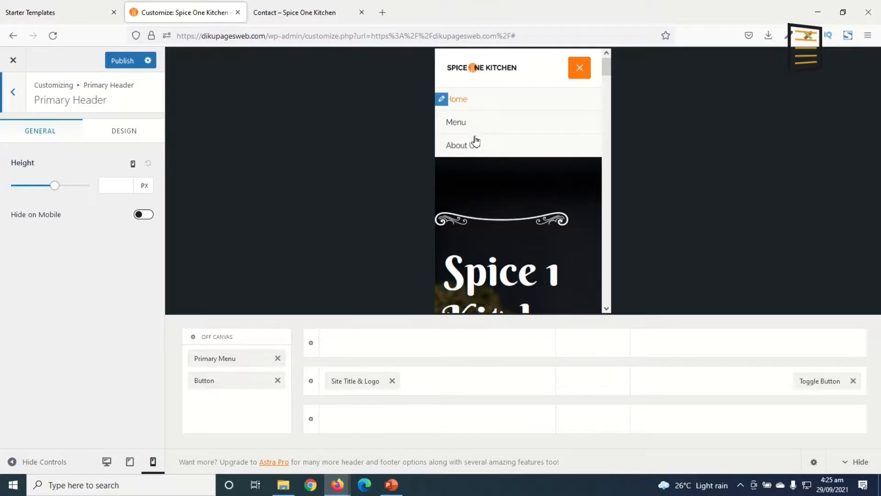
{"action": "left_click", "coordinate": [214, 381]}
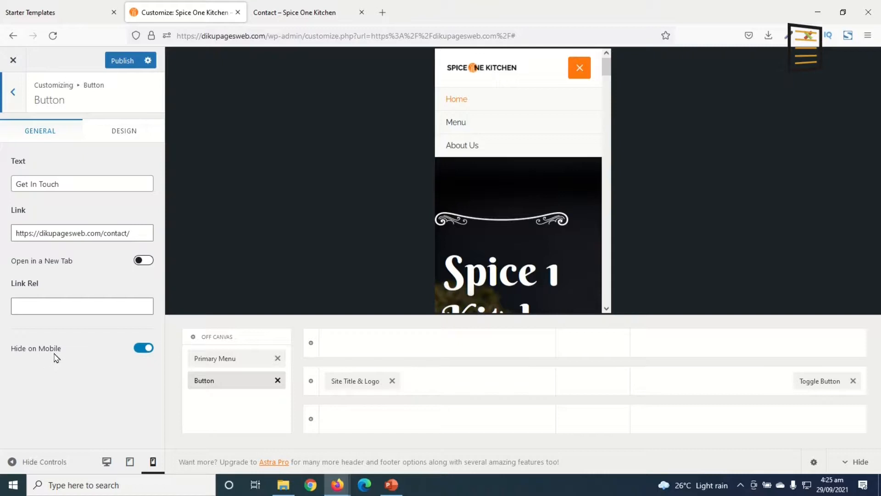
{"action": "left_click", "coordinate": [142, 351]}
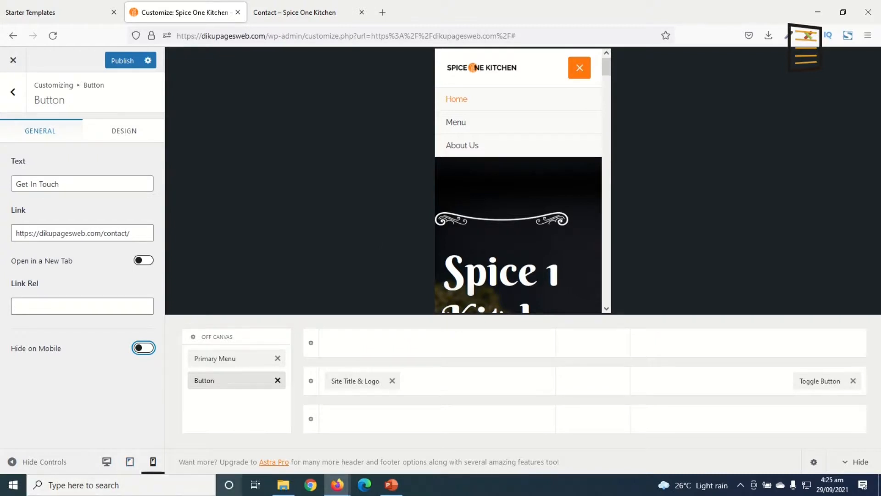
In the tablet preview, turn off Hide on Tablet for the Get In Touch header button and publish the changes
{"action": "left_click", "coordinate": [130, 461]}
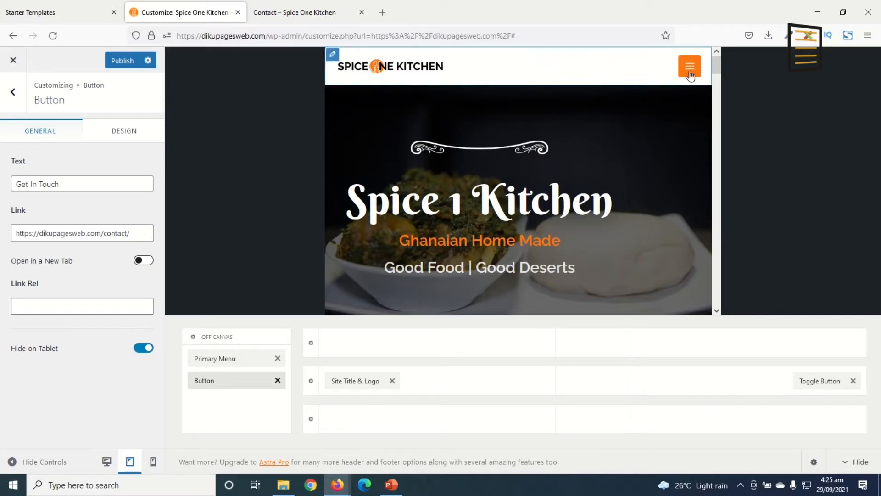
{"action": "left_click", "coordinate": [689, 65]}
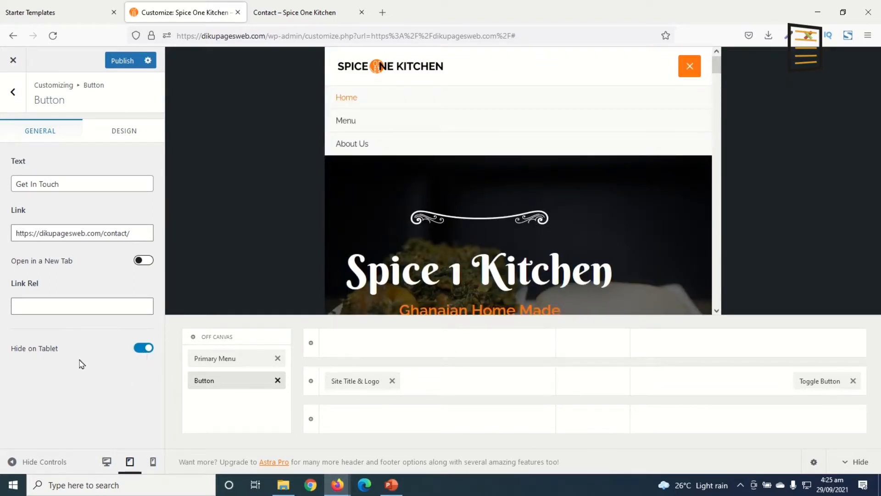
{"action": "left_click", "coordinate": [144, 350]}
{"action": "left_click", "coordinate": [115, 61]}
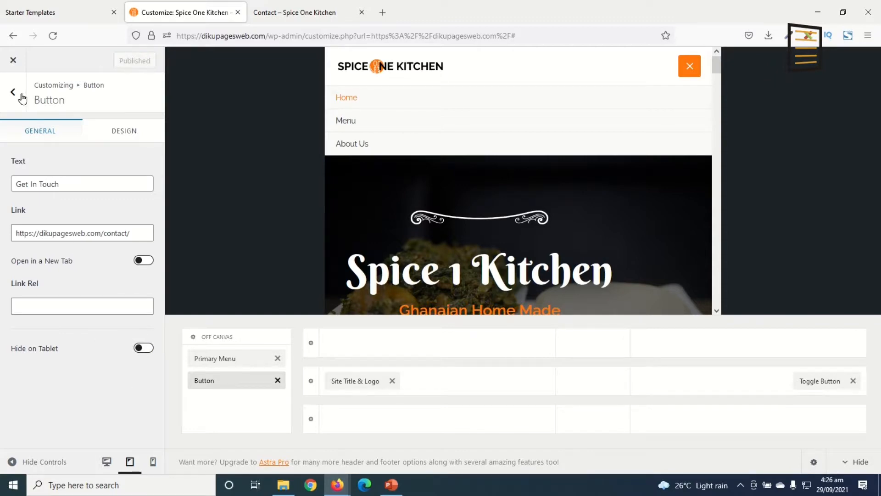
Close the customizer and check the site's expanded header menu in a narrow, phone-sized browser window before maximizing it again
{"action": "left_click", "coordinate": [13, 60]}
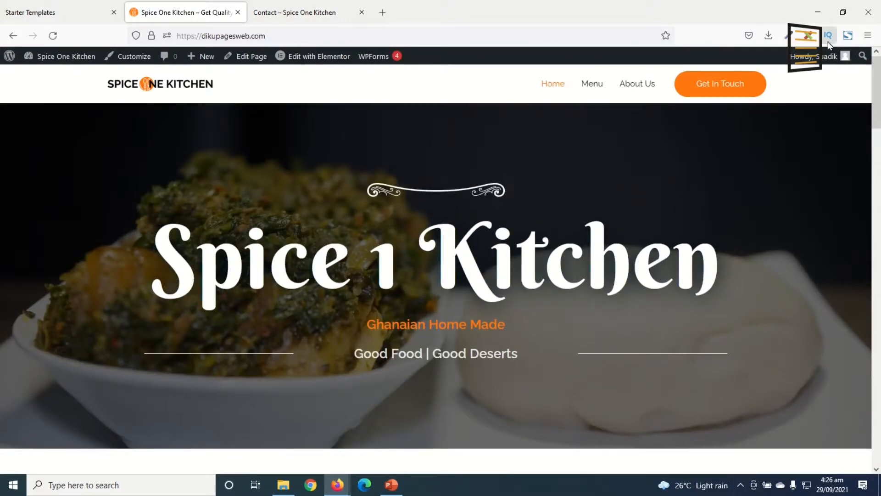
{"action": "left_click", "coordinate": [842, 13]}
{"action": "left_click", "coordinate": [221, 91]}
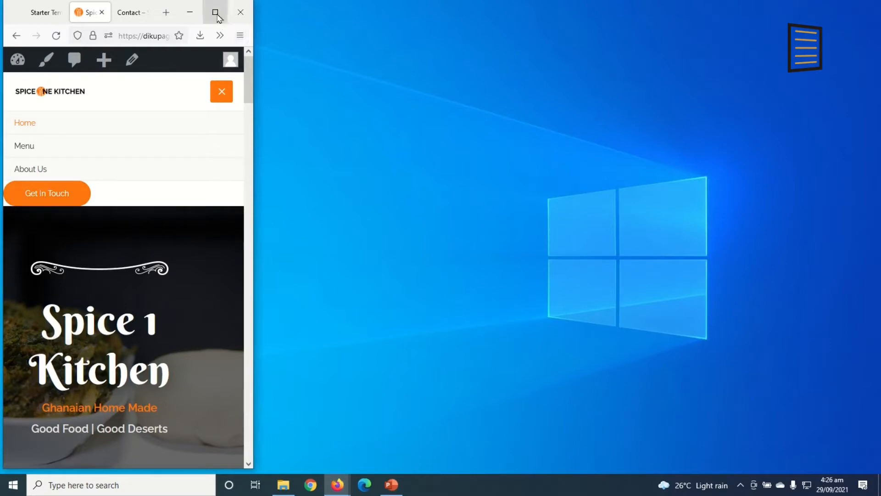
{"action": "left_click", "coordinate": [215, 12]}
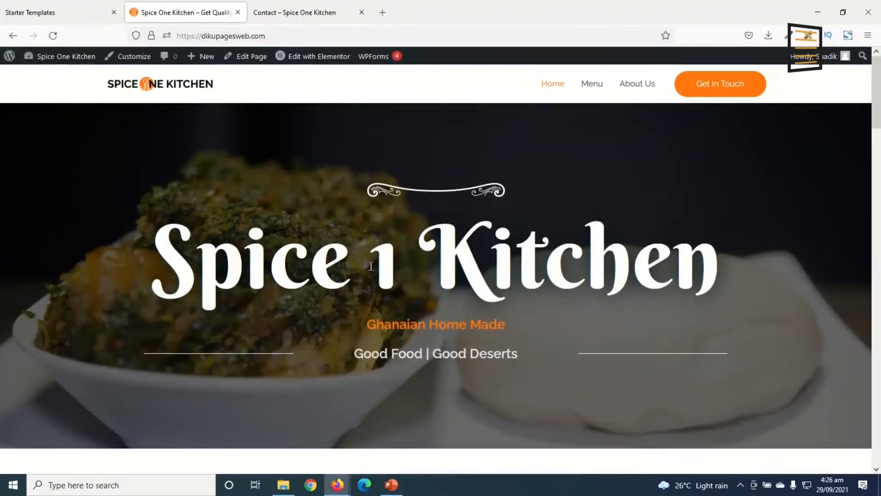
Close the Starter Templates and Contact tabs and review the finished home page from header to footer
{"action": "left_click", "coordinate": [114, 12]}
{"action": "left_click", "coordinate": [238, 13]}
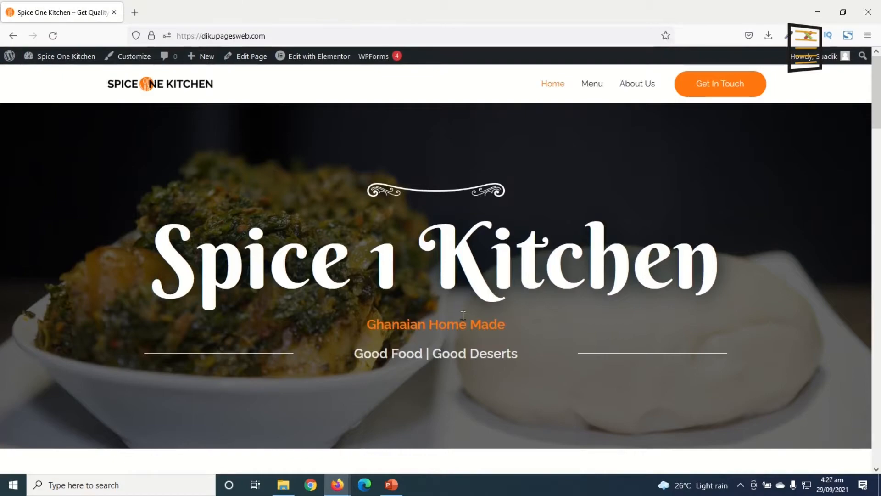
{"action": "scroll", "coordinate": [694, 218], "scroll_direction": "down", "scroll_amount": 20}
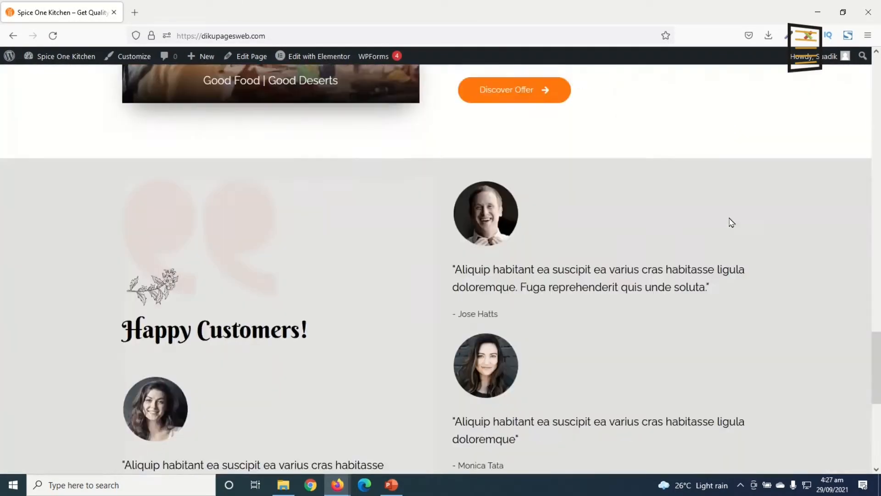
{"action": "scroll", "coordinate": [732, 222], "scroll_direction": "down", "scroll_amount": 10}
{"action": "left_click_drag", "start_coordinate": [877, 437], "coordinate": [856, 68]}
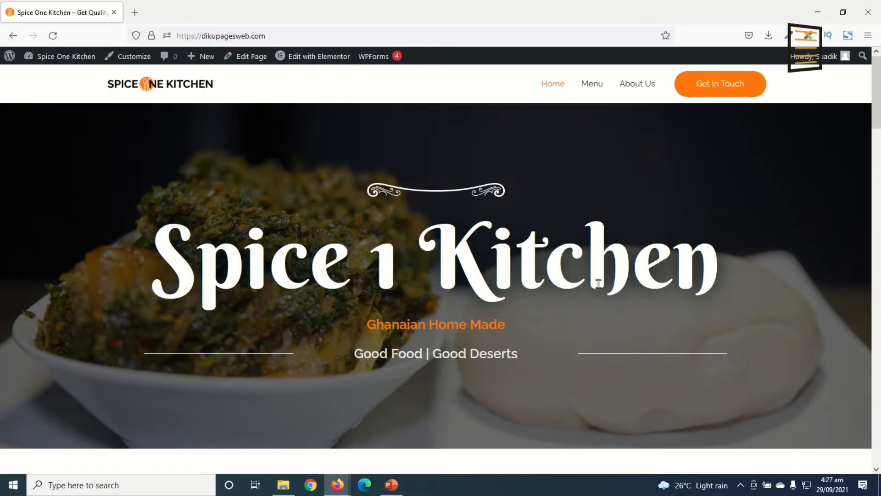
{"action": "mouse_move", "coordinate": [879, 93]}
{"action": "left_mouse_down"}
{"action": "mouse_move", "coordinate": [878, 428]}
{"action": "mouse_move", "coordinate": [879, 93]}
{"action": "left_mouse_up"}
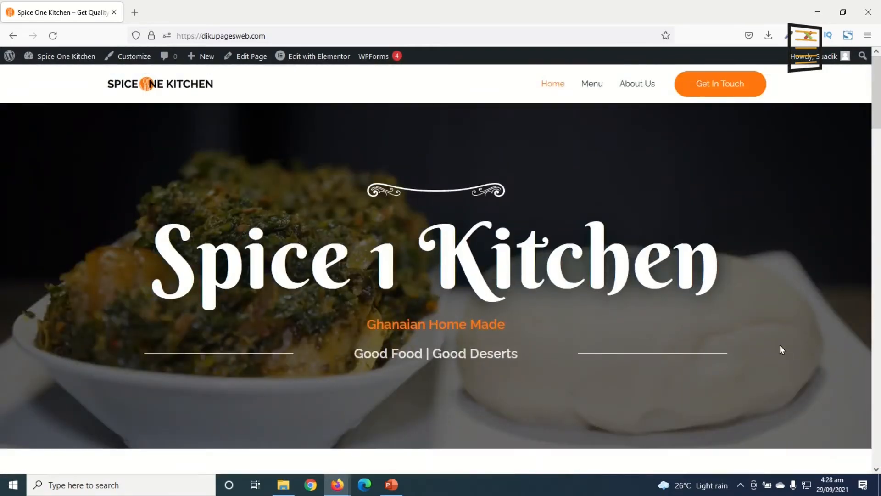